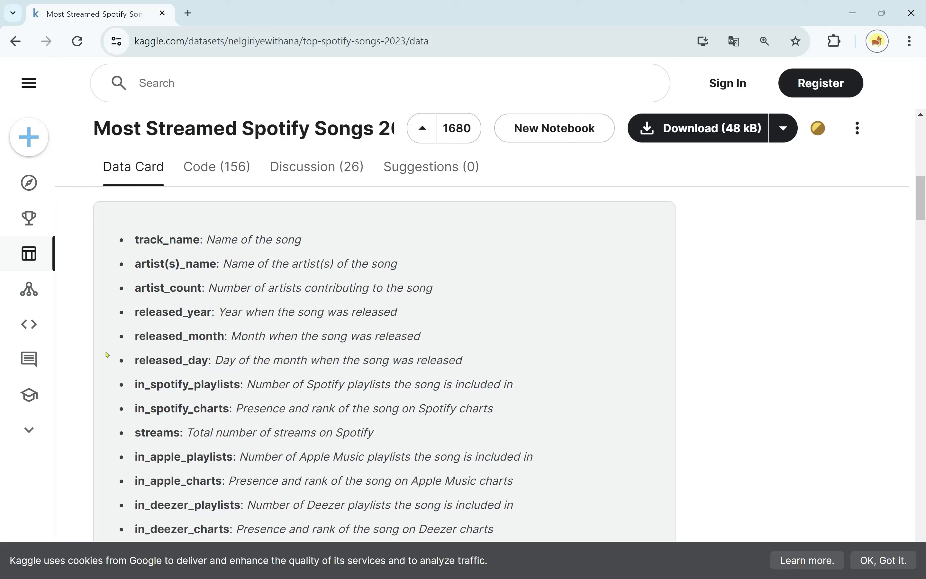
# Step: Read the dataset's column descriptions, focusing on the in_spotify_charts and streams entries
pyautogui.scroll(-2, 107, 354)
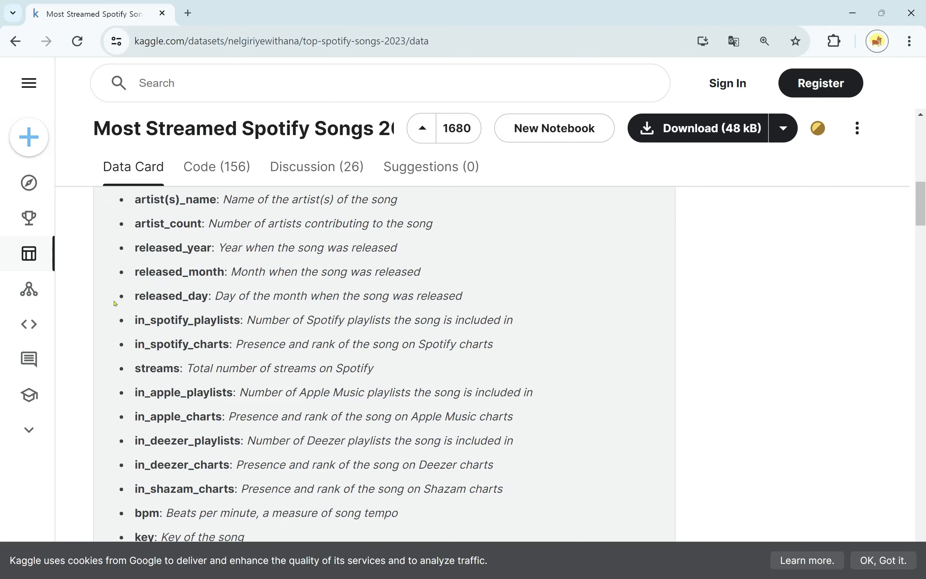
pyautogui.scroll(-2, 115, 304)
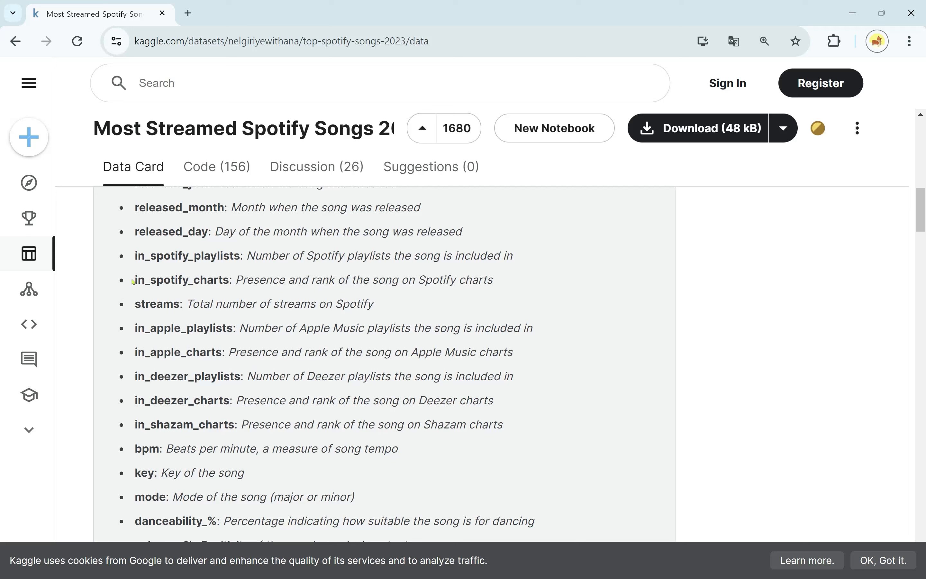
pyautogui.moveTo(133, 281); pyautogui.dragTo(252, 304)
pyautogui.click(252, 304)
pyautogui.moveTo(312, 280); pyautogui.dragTo(345, 281)
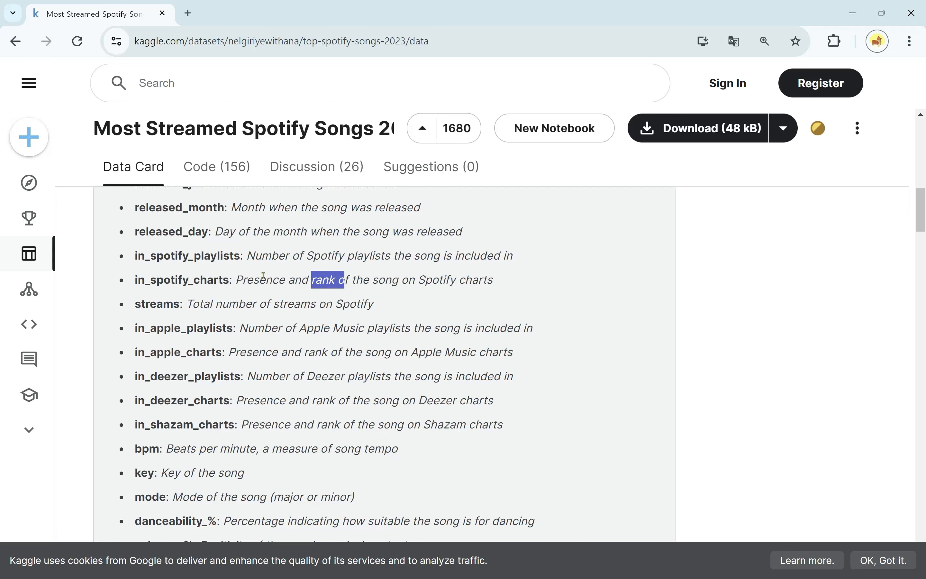
pyautogui.moveTo(235, 279); pyautogui.dragTo(281, 280)
pyautogui.click(485, 293)
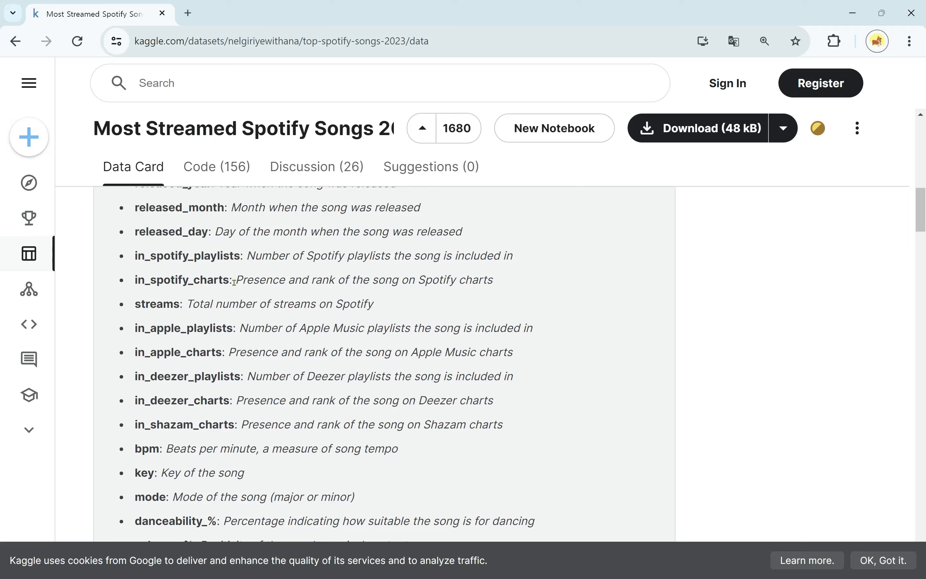
pyautogui.moveTo(234, 282); pyautogui.dragTo(283, 283)
pyautogui.click(128, 284)
pyautogui.moveTo(134, 304); pyautogui.dragTo(387, 305)
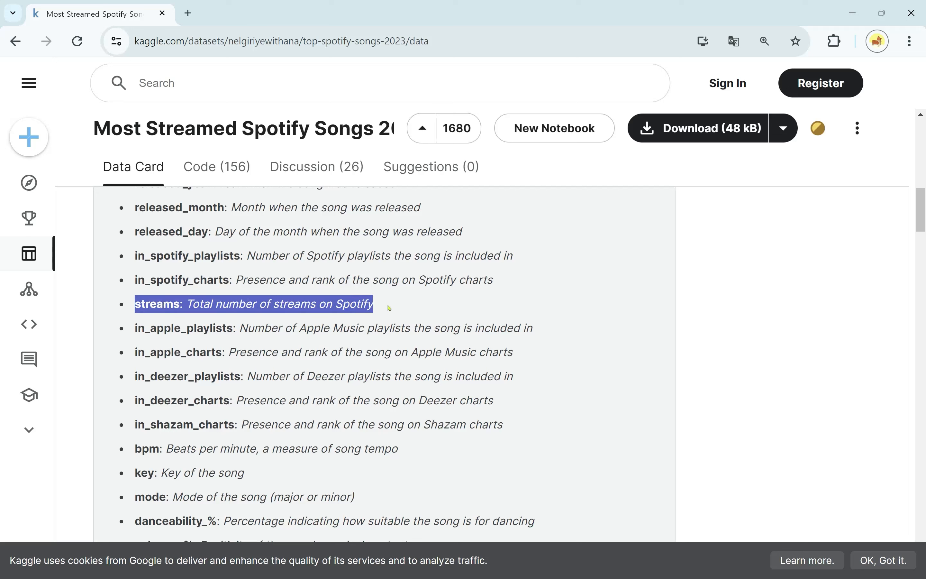
pyautogui.click(395, 306)
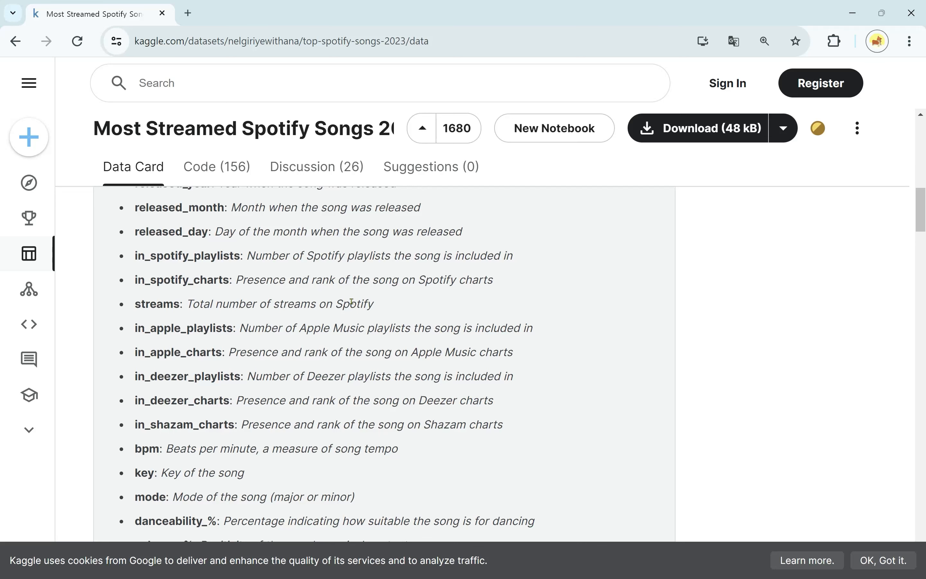
# Step: Read the remaining column descriptions, from the playlist and chart fields through speechiness_%
pyautogui.scroll(2, 306, 306)
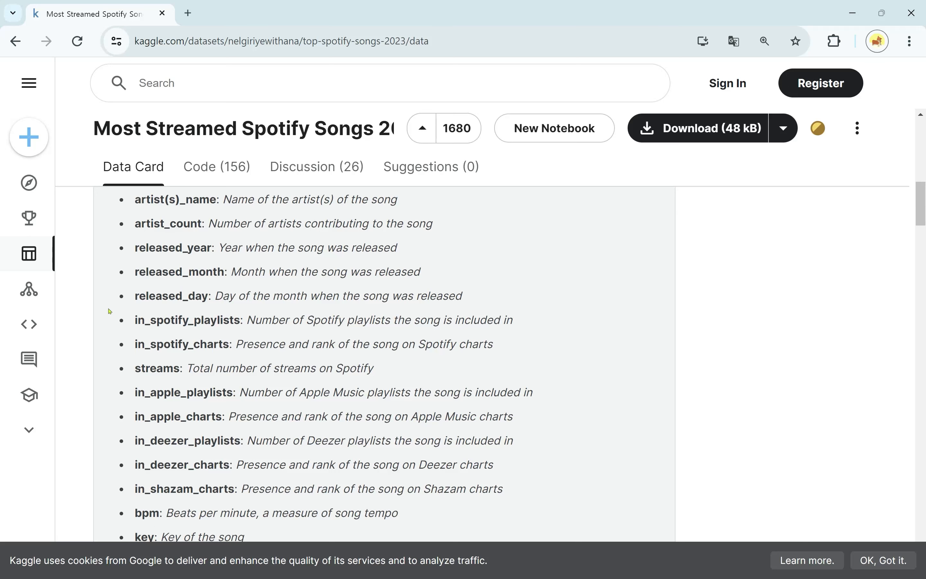
pyautogui.scroll(-1, 123, 325)
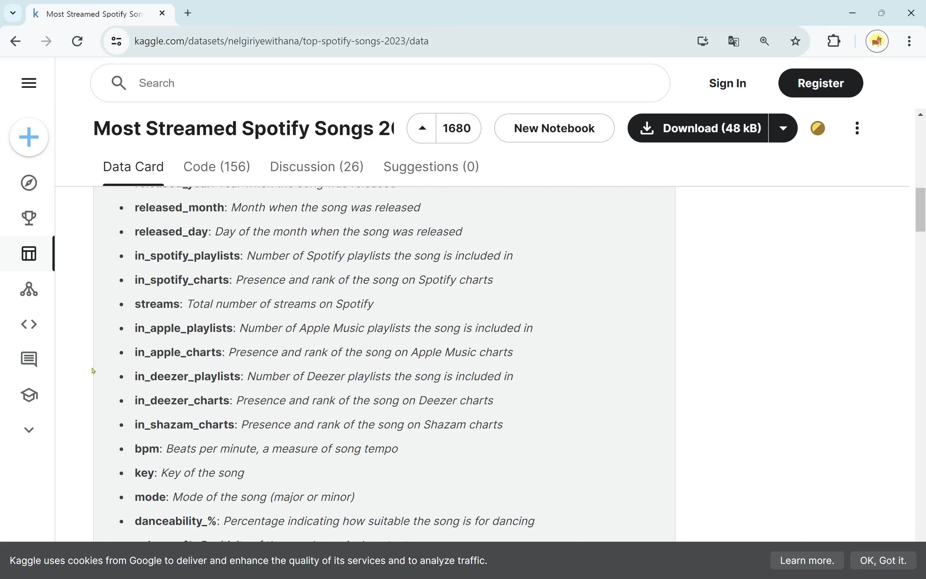
pyautogui.scroll(-3, 103, 352)
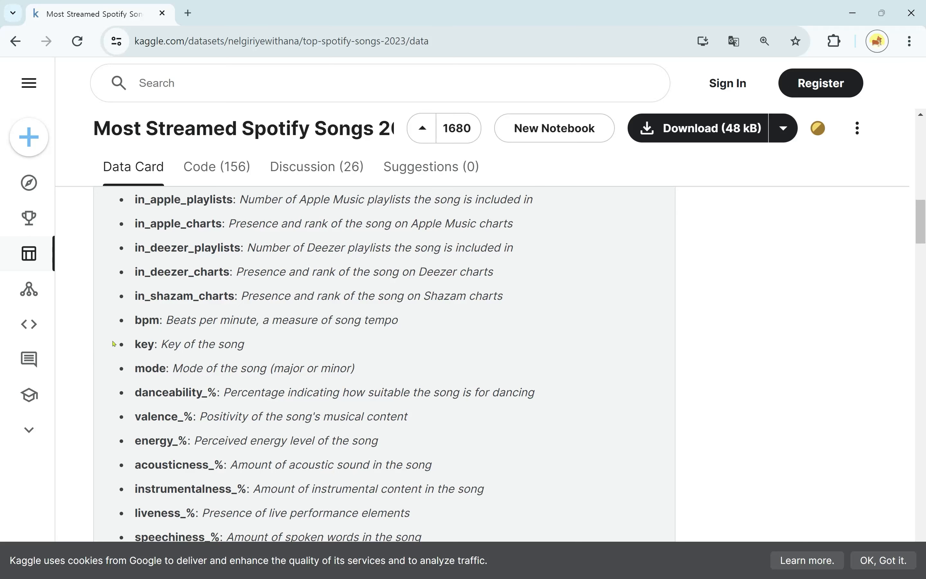
pyautogui.scroll(-2, 118, 340)
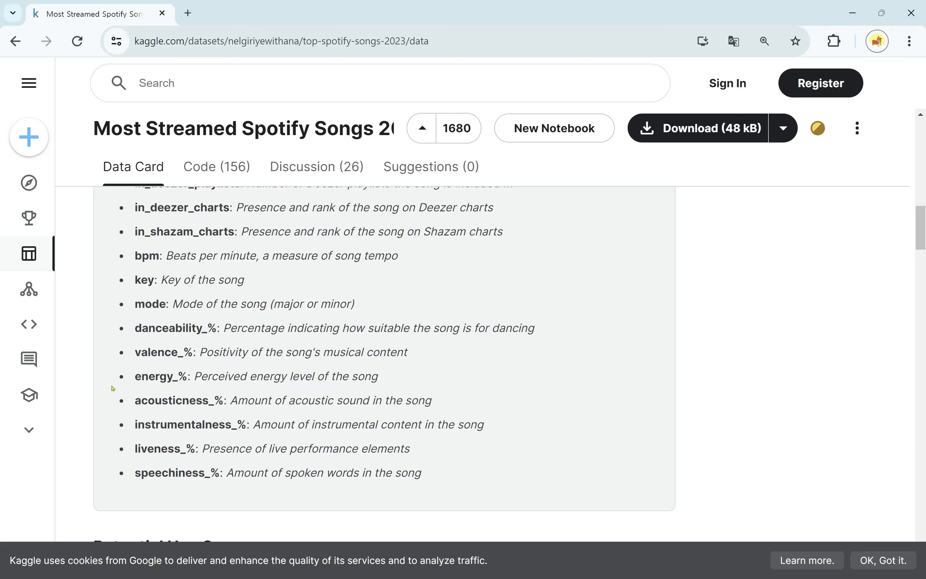
# Step: Examine the spotify-2023.csv preview table, checking the track, artist, artist count and release year columns and the columns beyond them
pyautogui.scroll(-5, 108, 325)
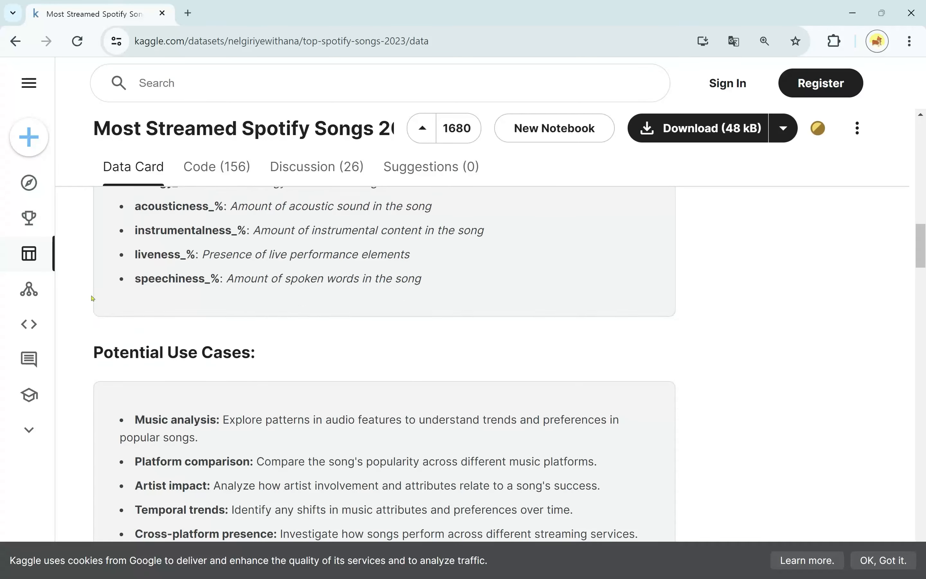
pyautogui.scroll(-8, 92, 298)
pyautogui.scroll(-6, 87, 305)
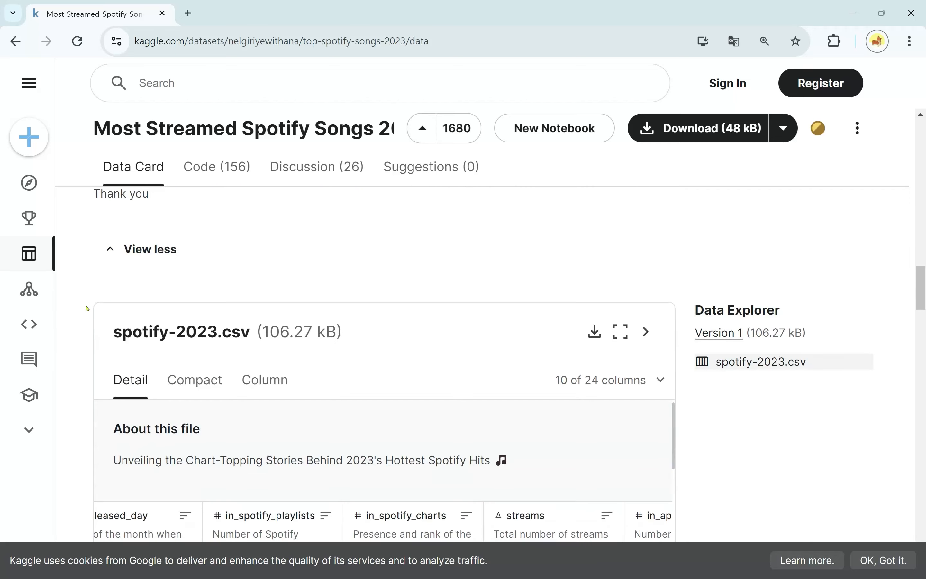
pyautogui.scroll(-3, 83, 328)
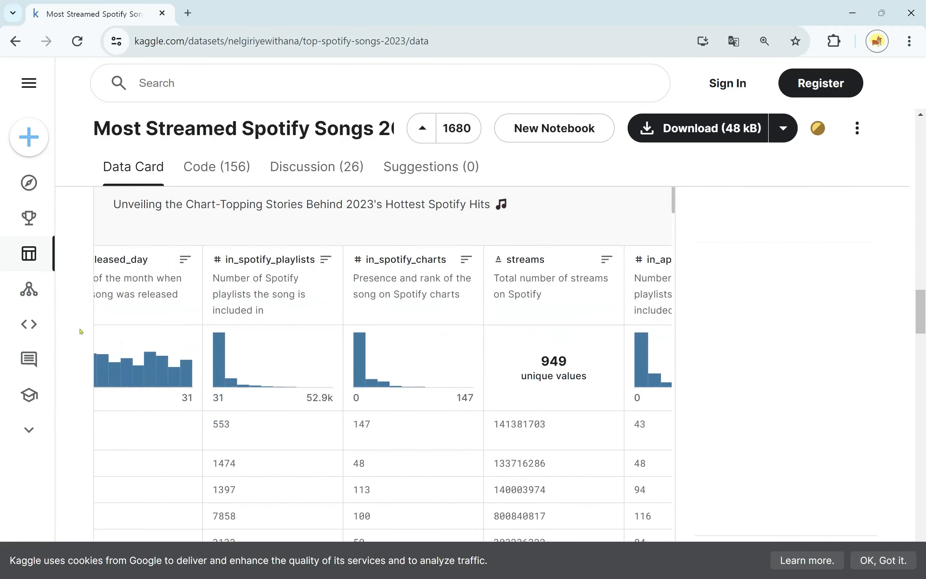
pyautogui.hscroll(-10, 289, 444)
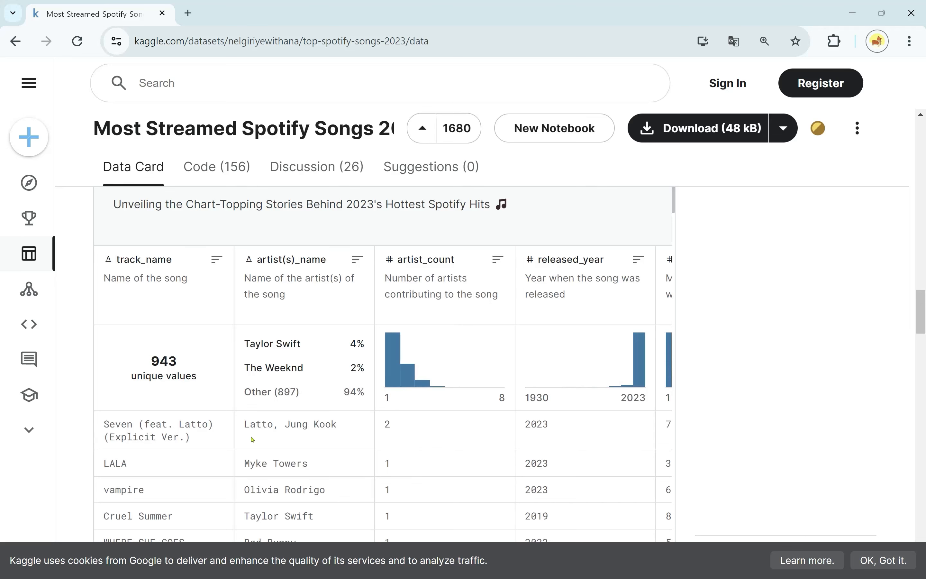
pyautogui.scroll(-3, 169, 439)
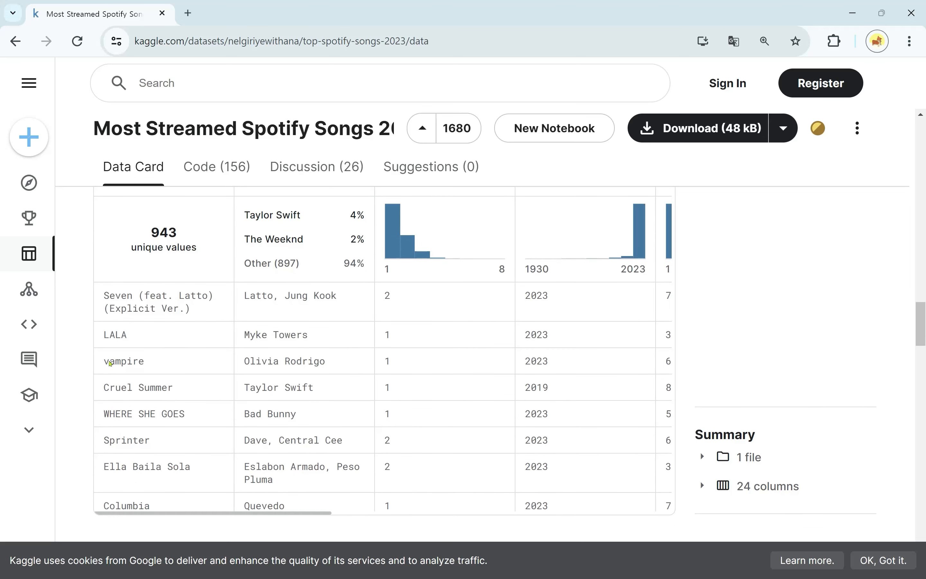
pyautogui.scroll(2, 217, 383)
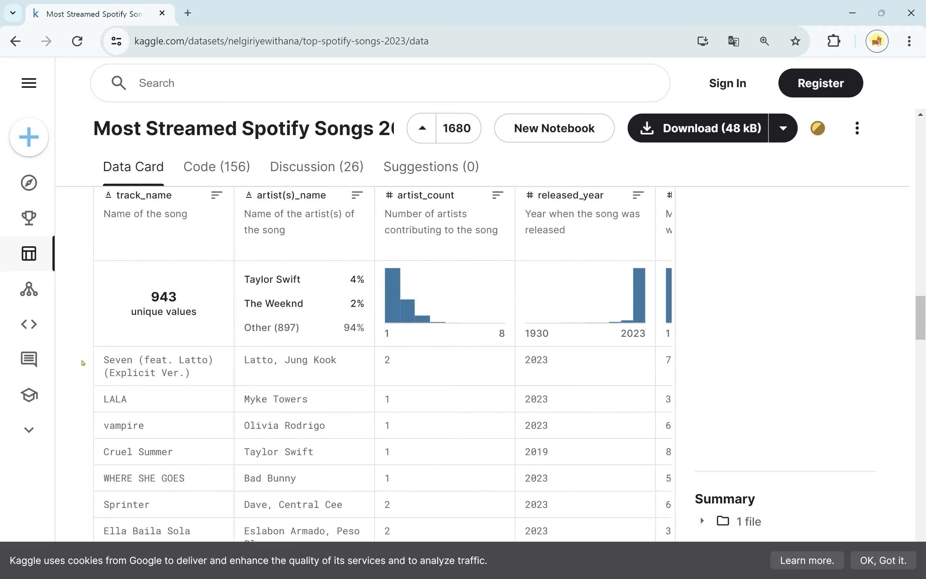
pyautogui.moveTo(302, 360); pyautogui.dragTo(320, 379)
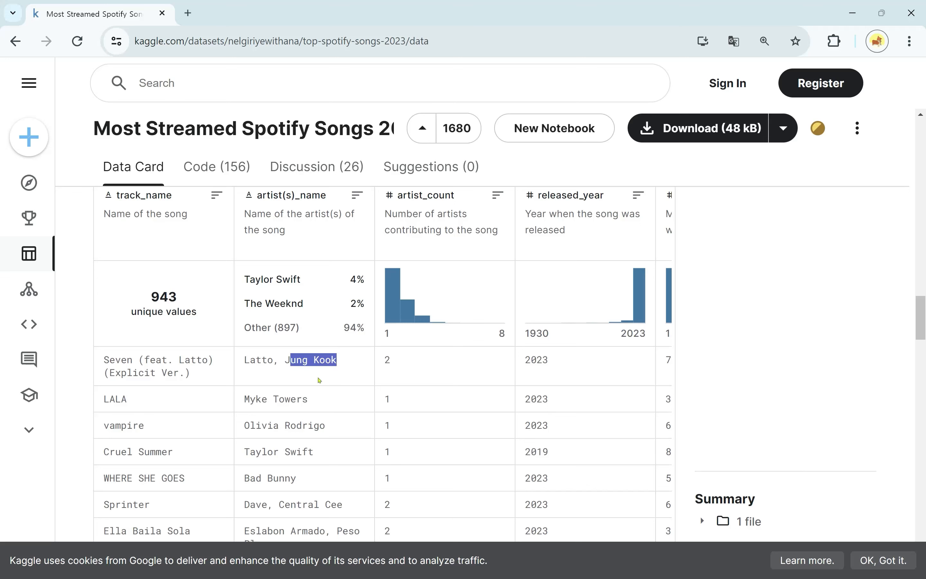
pyautogui.click(319, 379)
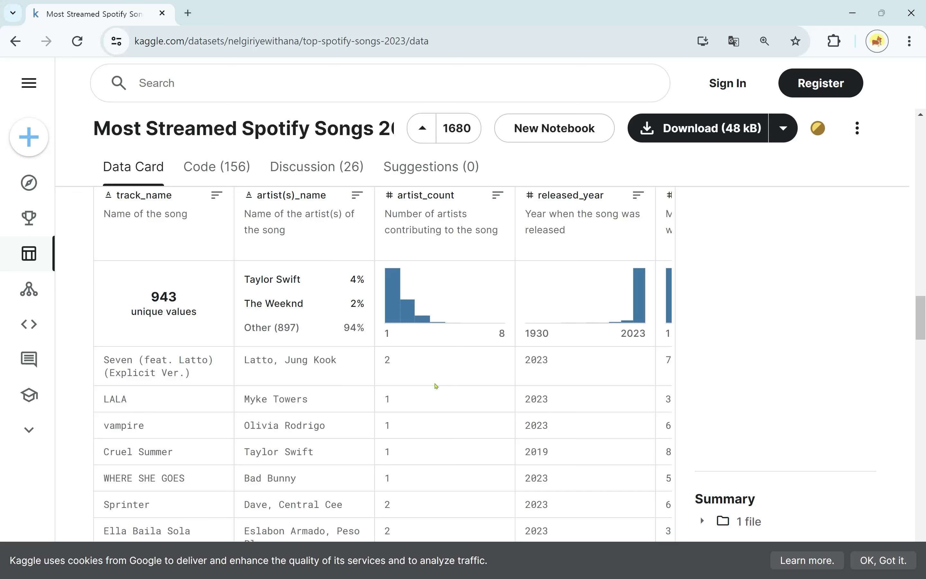
pyautogui.hscroll(15, 435, 386)
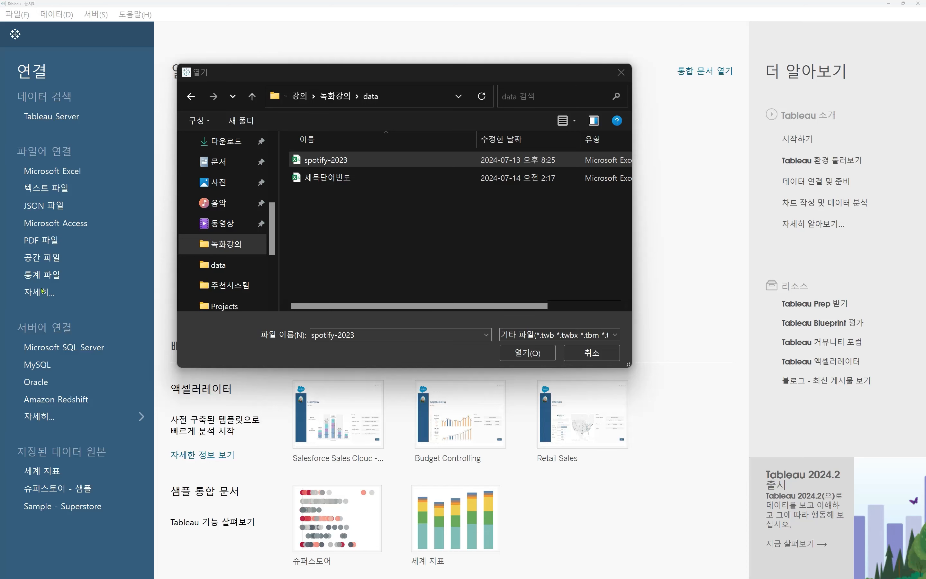
# Step: In Tableau, connect to the text file spotify-2023 from the data folder and collapse the table details beside the data preview
pyautogui.click(591, 352)
pyautogui.click(61, 189)
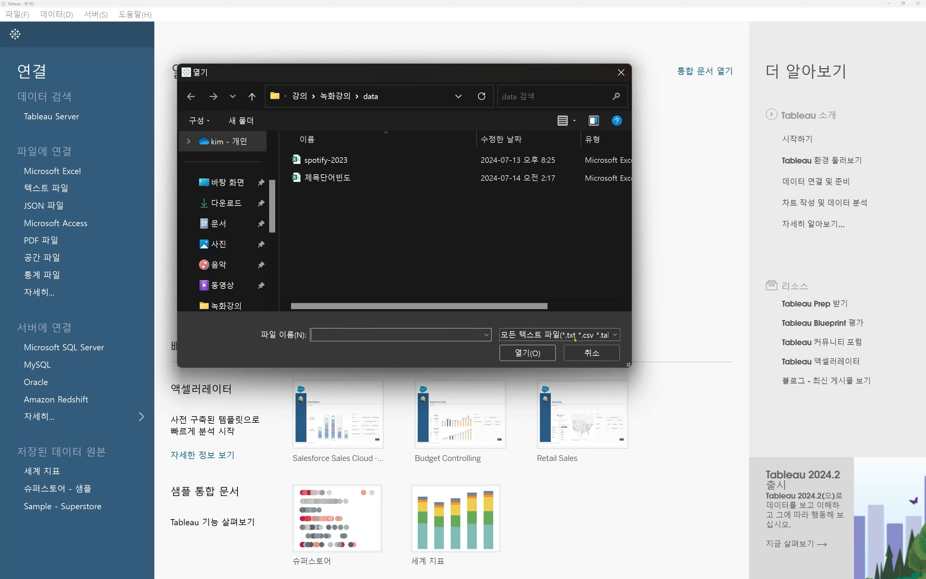
pyautogui.scroll(-1, 225, 203)
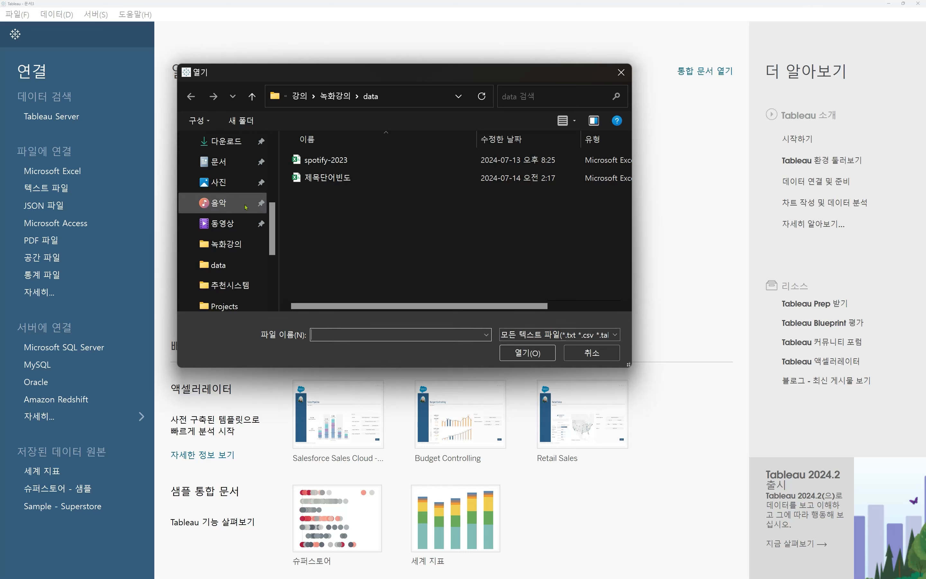
pyautogui.click(336, 160)
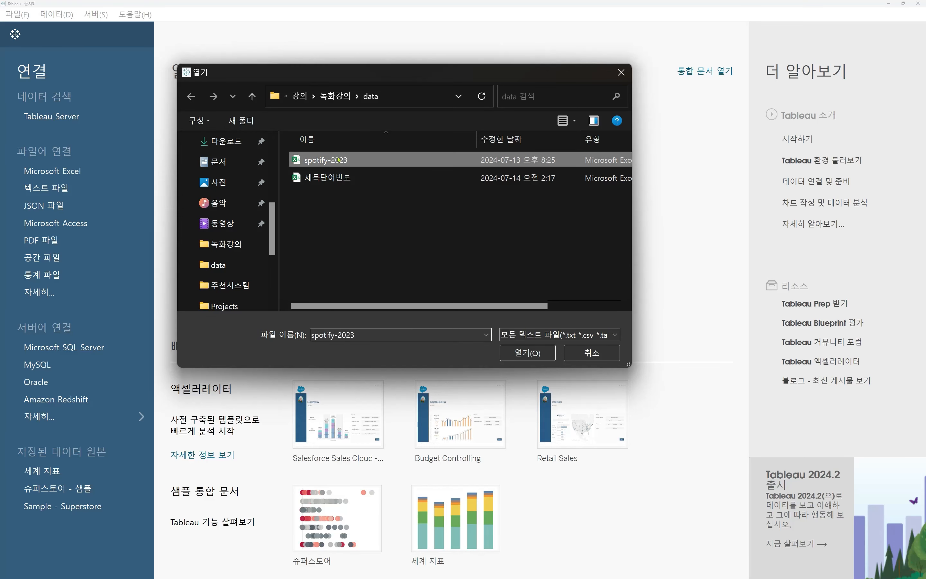
pyautogui.click(525, 352)
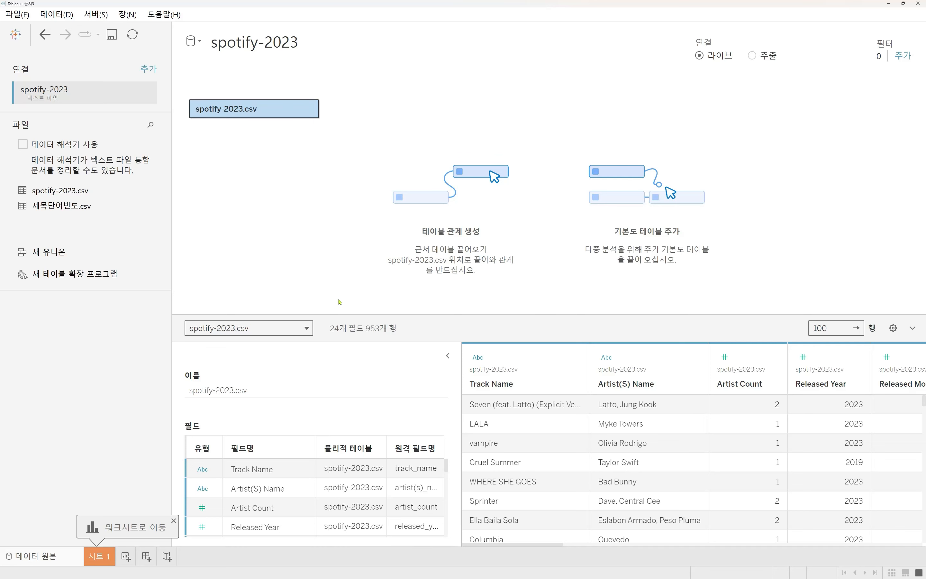
pyautogui.click(447, 357)
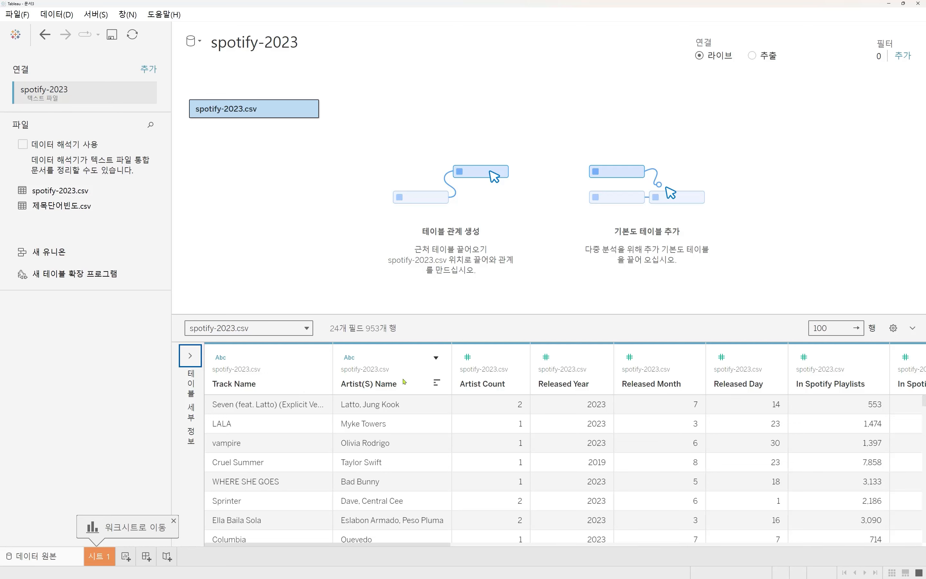
pyautogui.moveTo(352, 545); pyautogui.dragTo(348, 518)
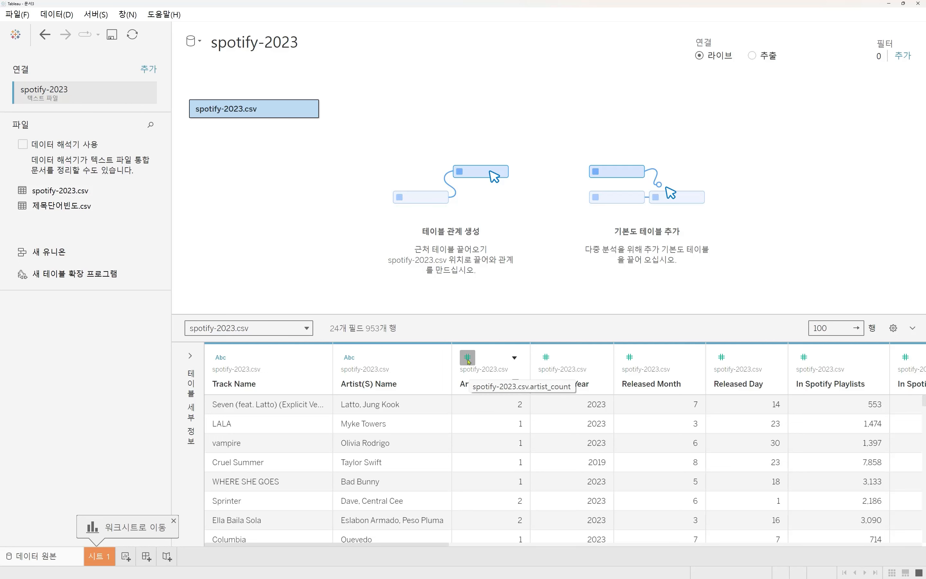
# Step: Examine the field options, data type choices and geographic roles available for the Artist Count column
pyautogui.click(514, 358)
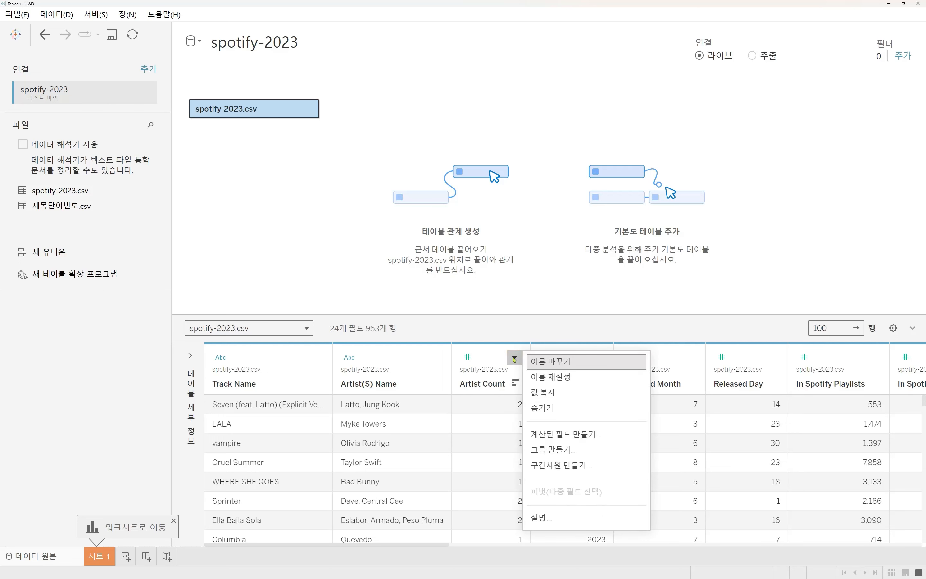
pyautogui.click(470, 360)
pyautogui.click(471, 360)
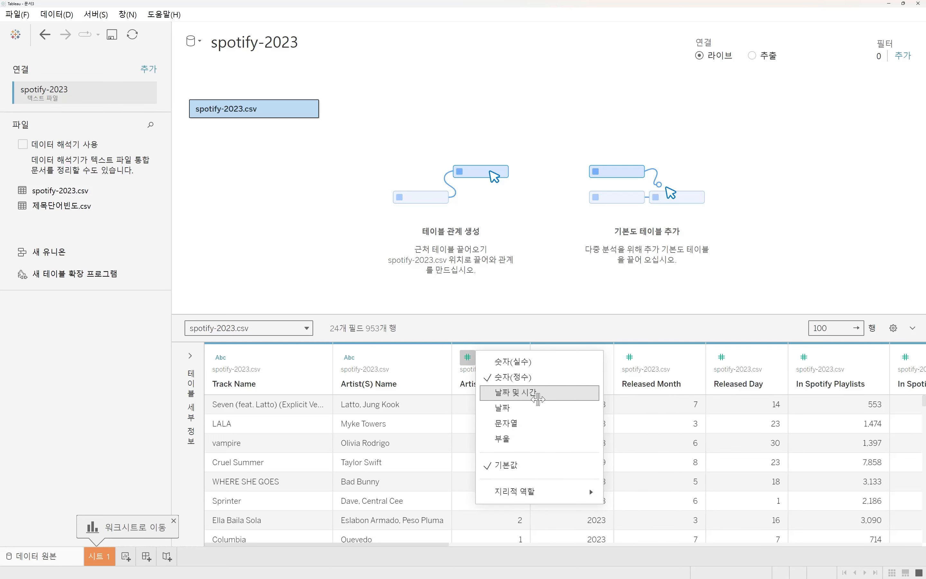
pyautogui.moveTo(534, 498)
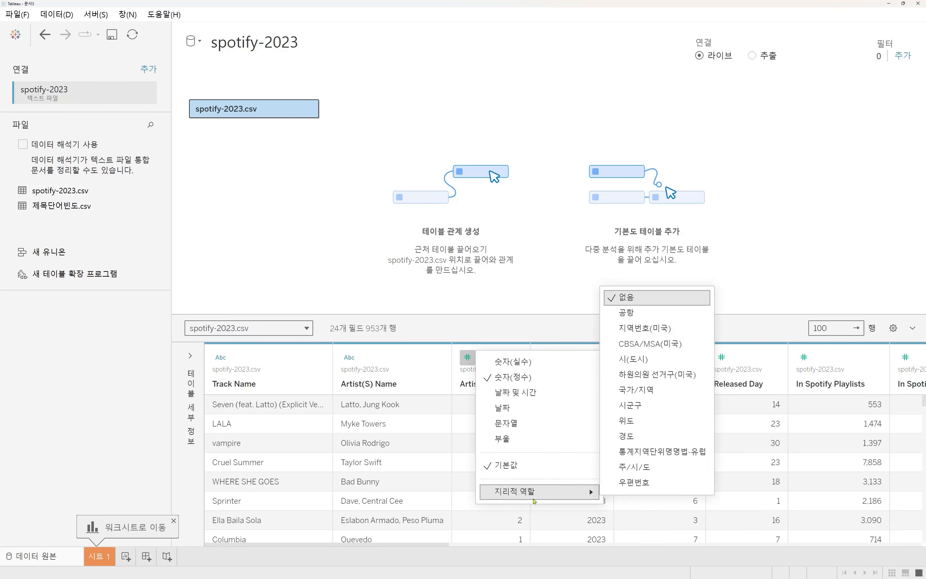
pyautogui.click(517, 307)
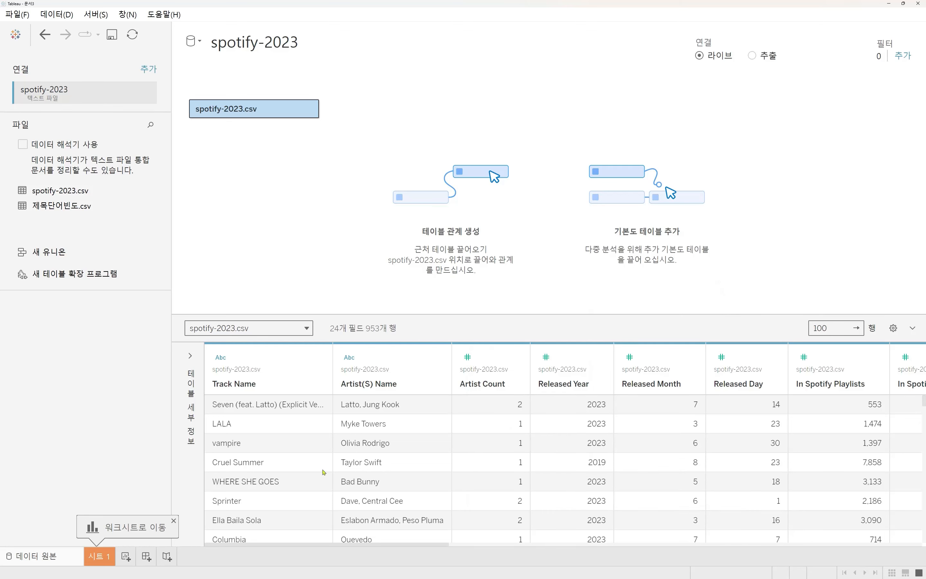
# Step: Open the worksheet 시트 1 and examine the data type choices and field options of Released Day
pyautogui.click(100, 557)
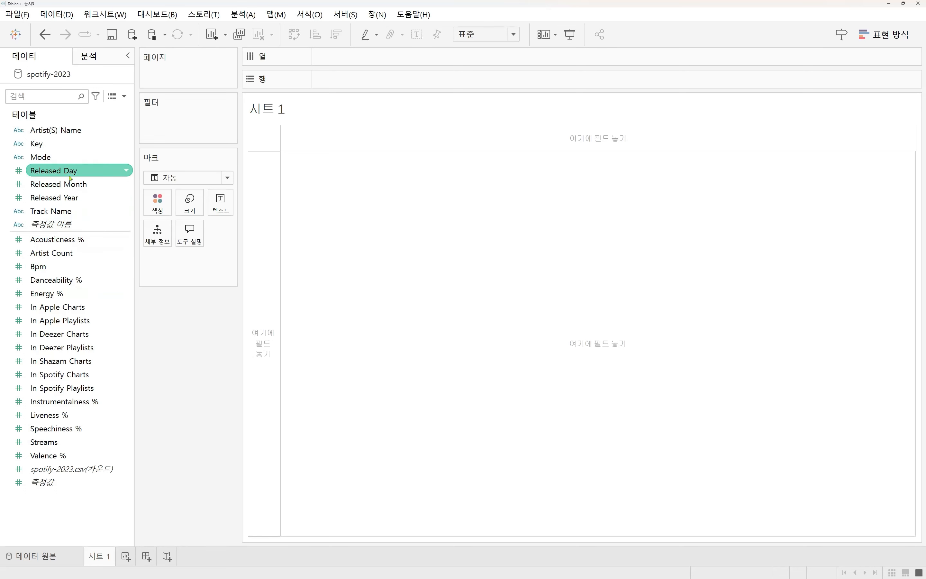
pyautogui.click(20, 171)
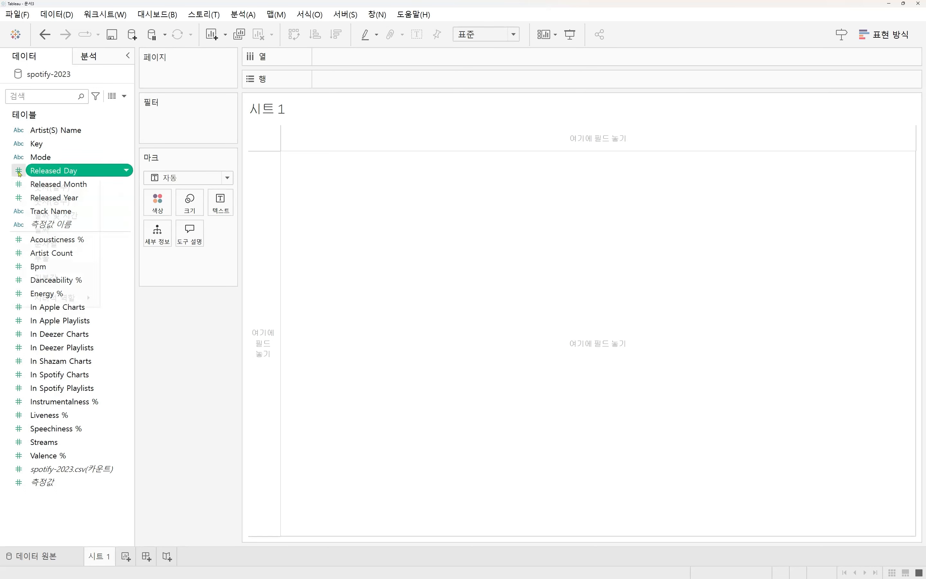
pyautogui.click(160, 324)
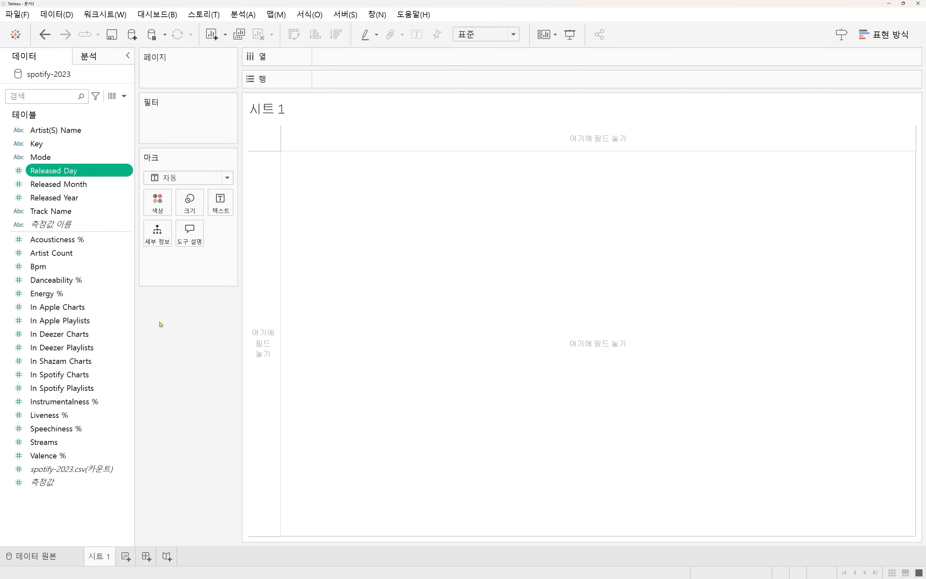
pyautogui.rightClick(60, 170)
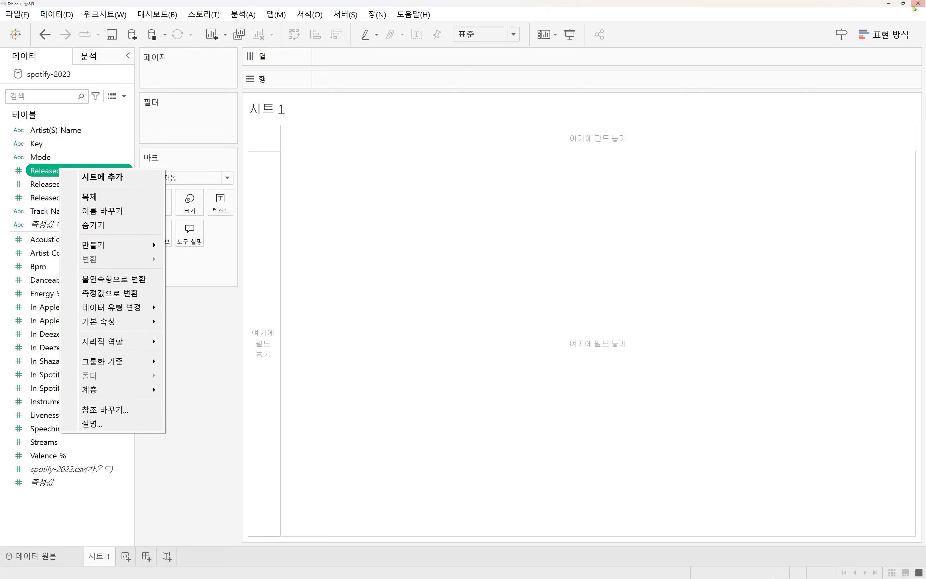
pyautogui.click(399, 161)
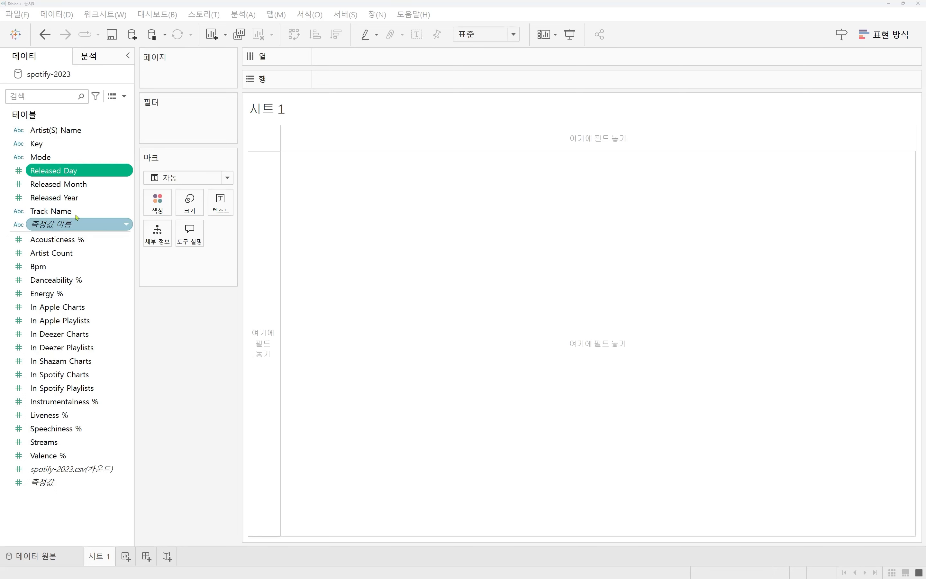
# Step: Add the Track Name field to the rows (행) of 시트 1
pyautogui.moveTo(48, 216); pyautogui.dragTo(339, 84)
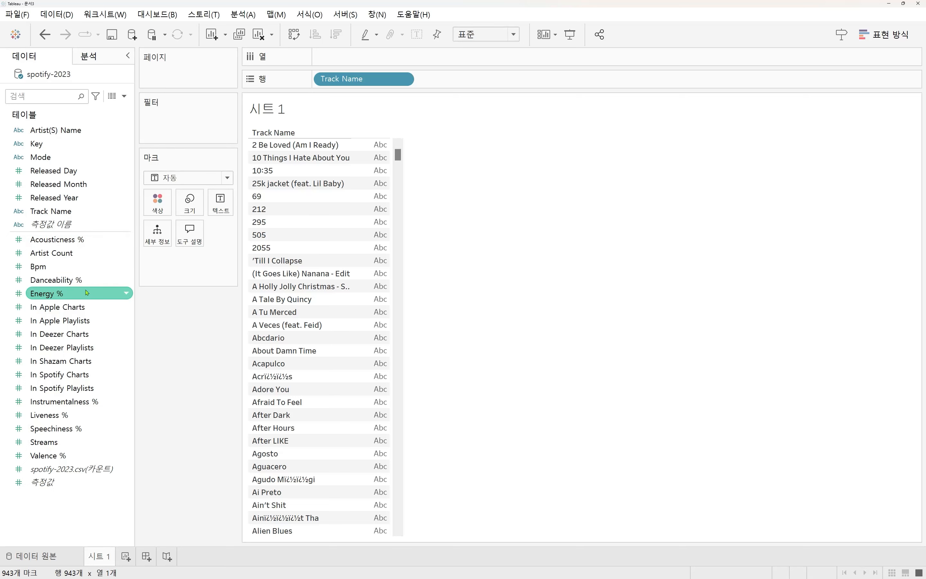
# Step: Add the Streams measure to the rows (행) after Track Name and look through the resulting bars
pyautogui.moveTo(44, 443); pyautogui.dragTo(441, 84)
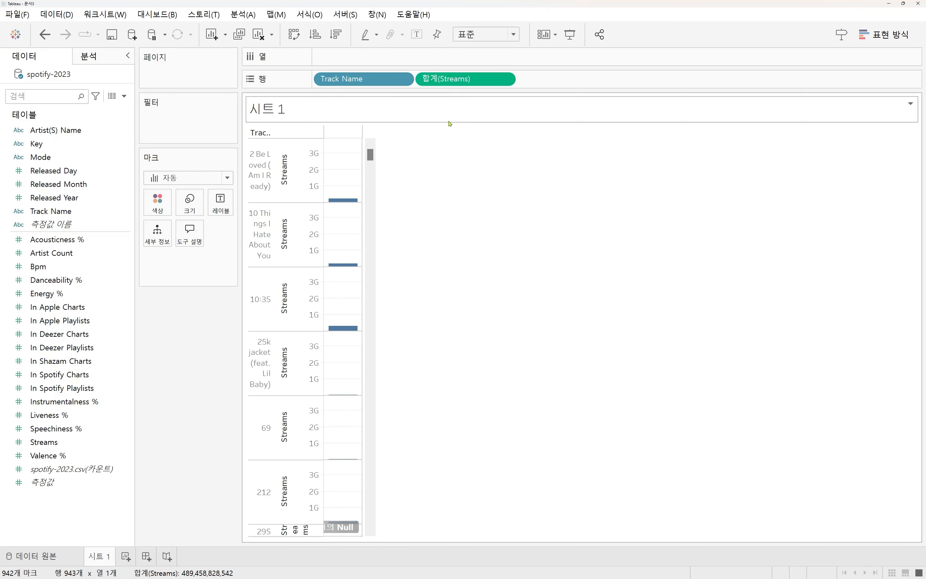
pyautogui.scroll(-3, 345, 302)
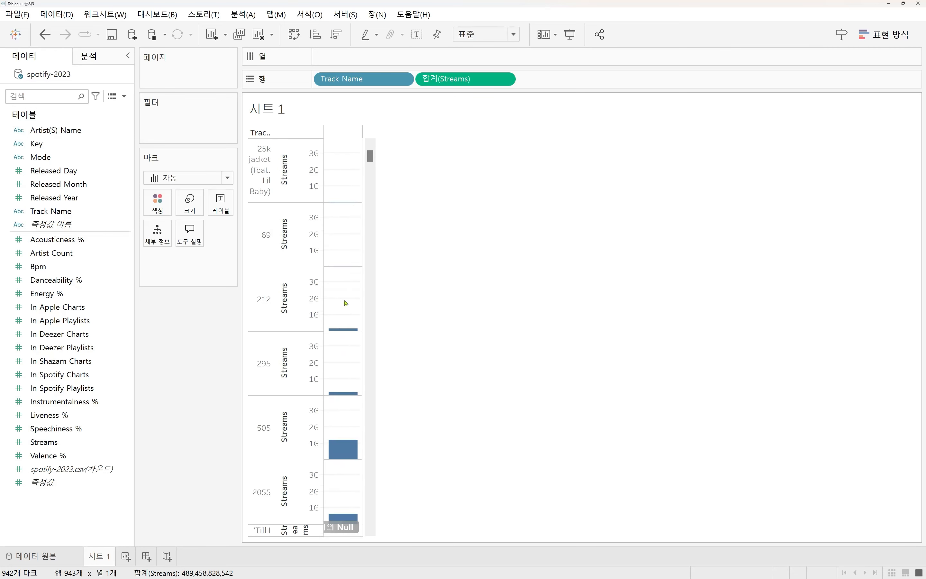
pyautogui.scroll(-3, 346, 302)
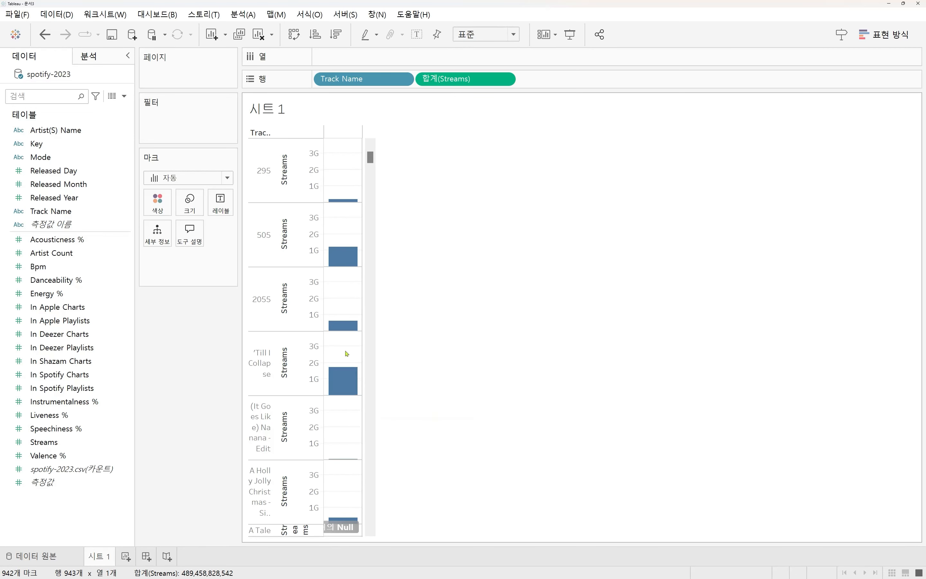
pyautogui.scroll(-2, 344, 375)
pyautogui.scroll(5, 343, 390)
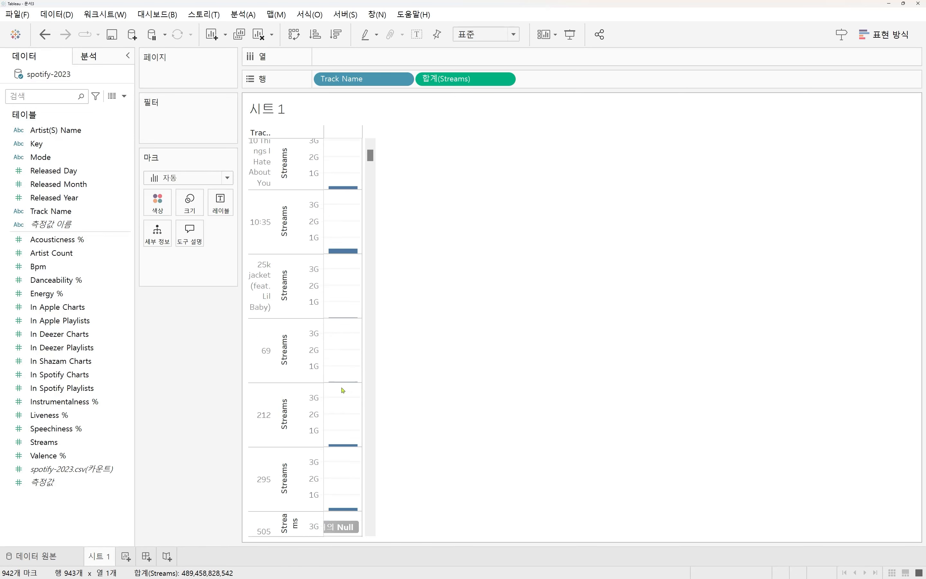
pyautogui.scroll(1, 342, 390)
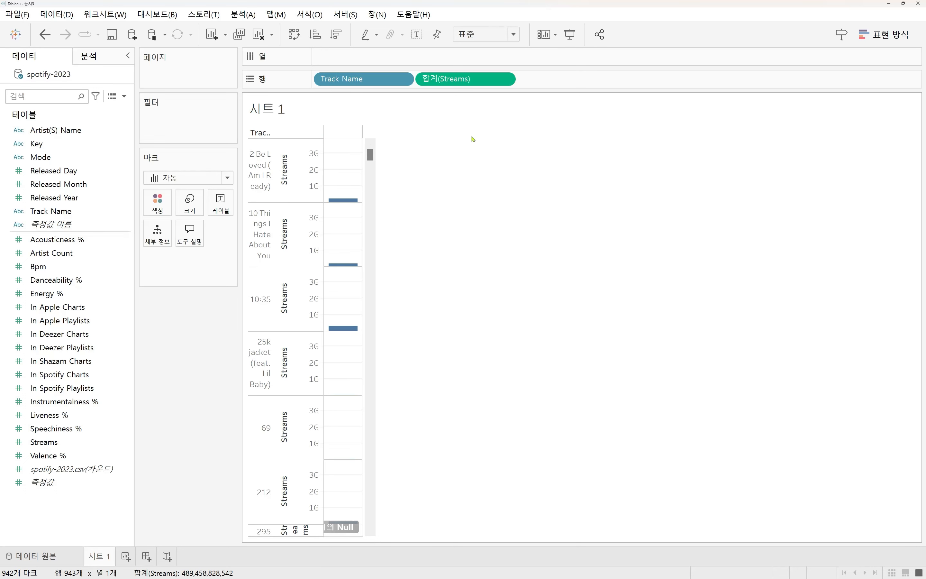
# Step: Convert 합계(Streams) in the rows to discrete (불연속형)
pyautogui.rightClick(456, 82)
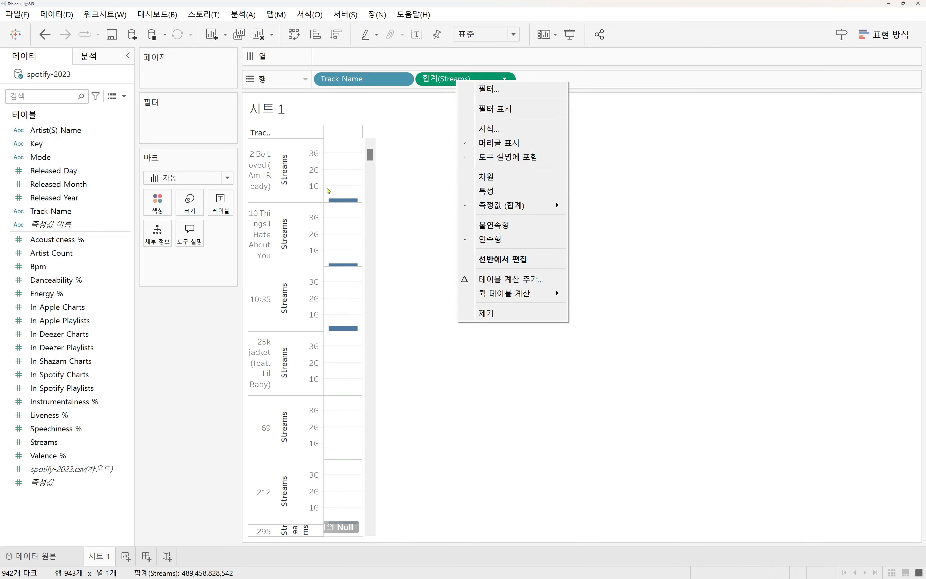
pyautogui.click(504, 229)
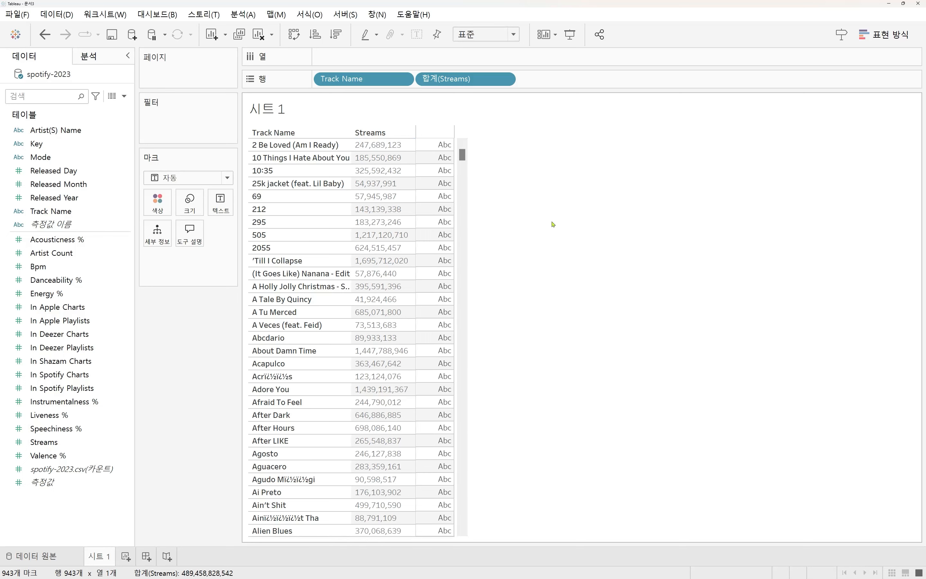
pyautogui.moveTo(418, 144)
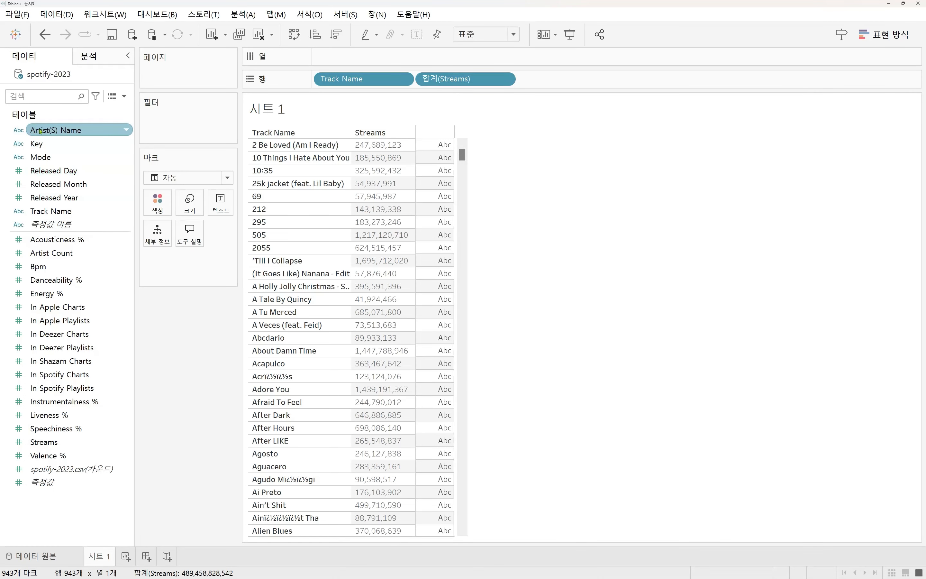
# Step: Add Artist(S) Name, Mode and Key to the rows, in that order, between Track Name and 합계(Streams)
pyautogui.moveTo(40, 131); pyautogui.dragTo(413, 79)
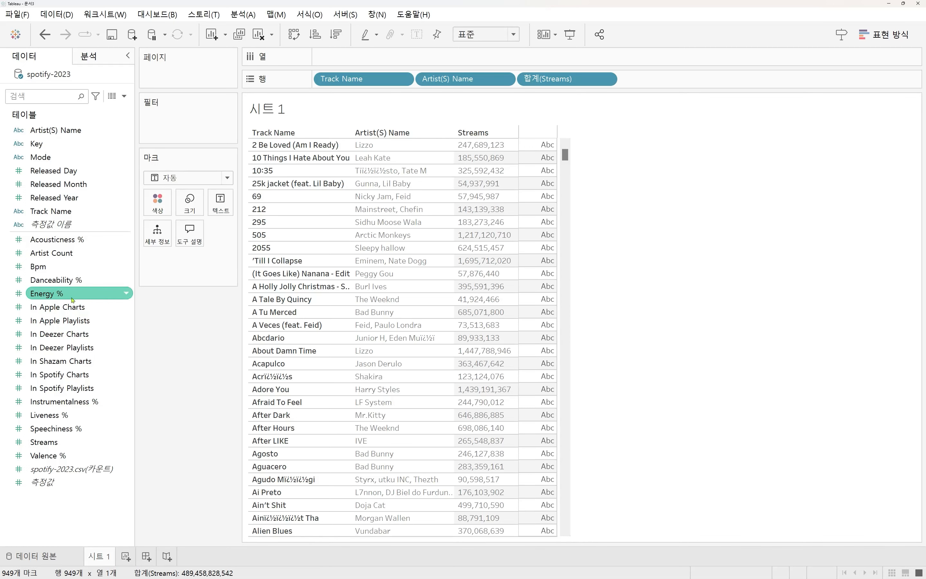
pyautogui.moveTo(38, 143); pyautogui.dragTo(512, 84)
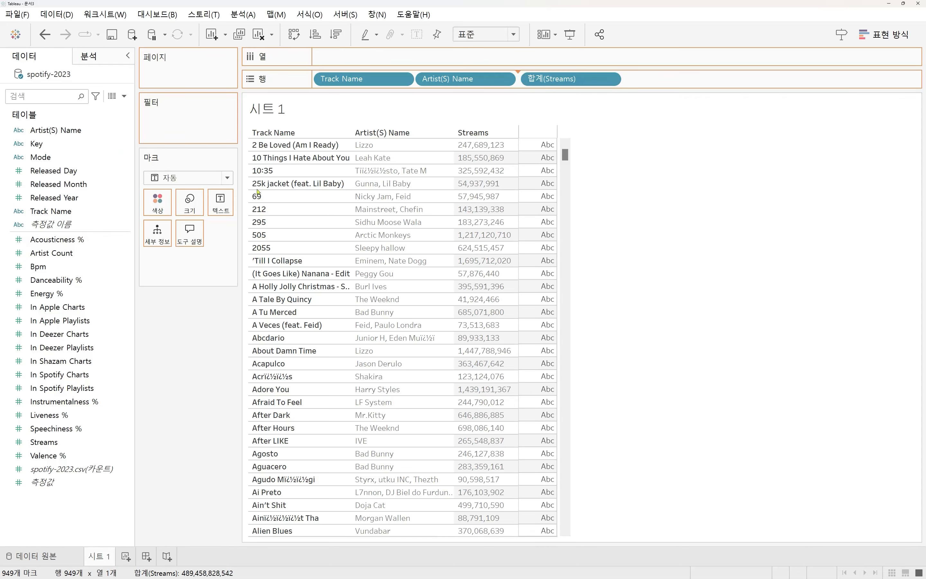
pyautogui.moveTo(45, 156); pyautogui.dragTo(524, 78)
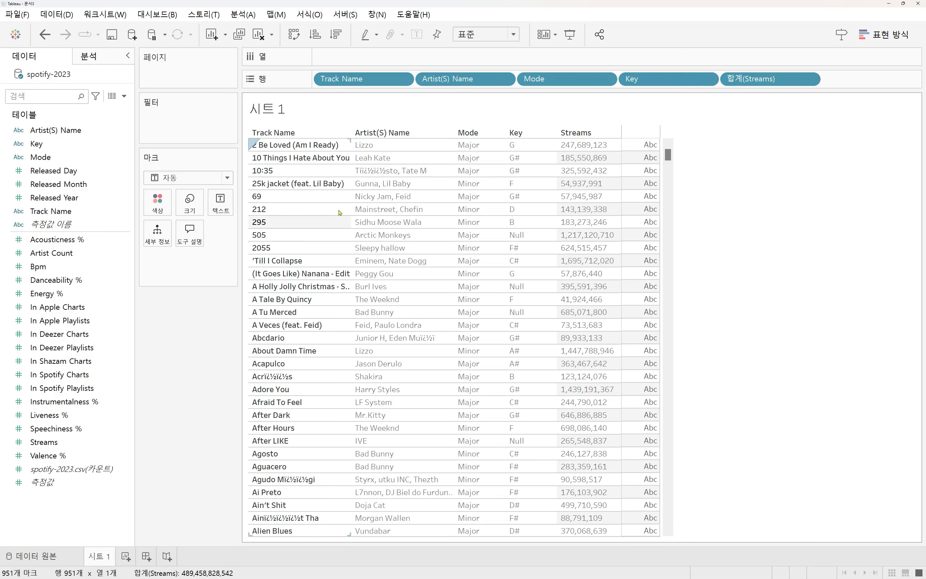
# Step: Try sorting 합계(Streams) in the rows by data source order (데이터 원본 순서), followed by manual order (수동)
pyautogui.moveTo(649, 293)
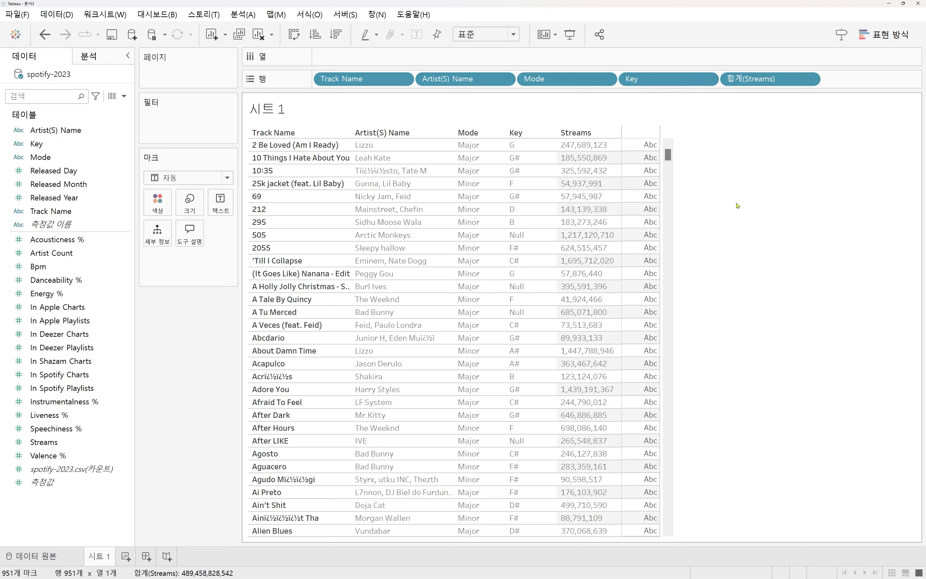
pyautogui.click(335, 113)
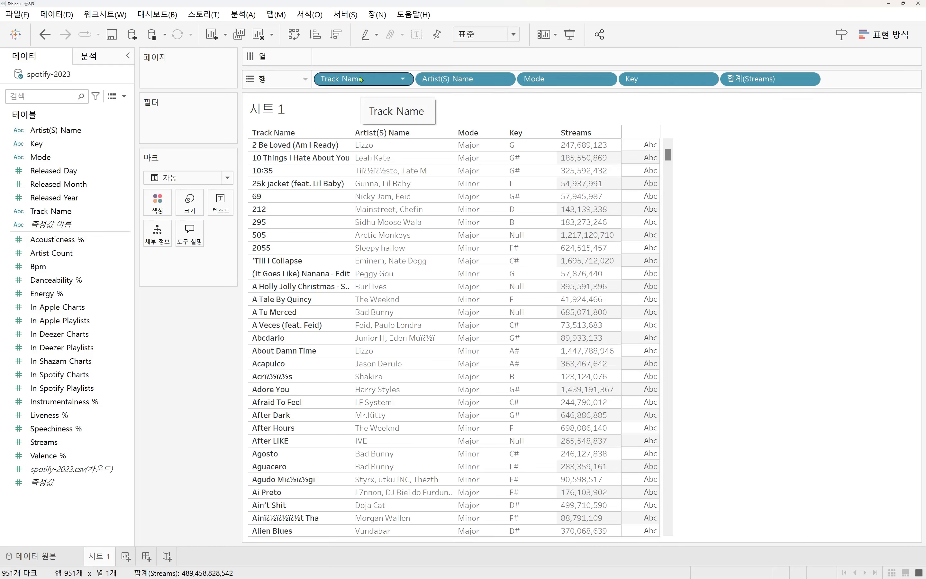
pyautogui.rightClick(761, 79)
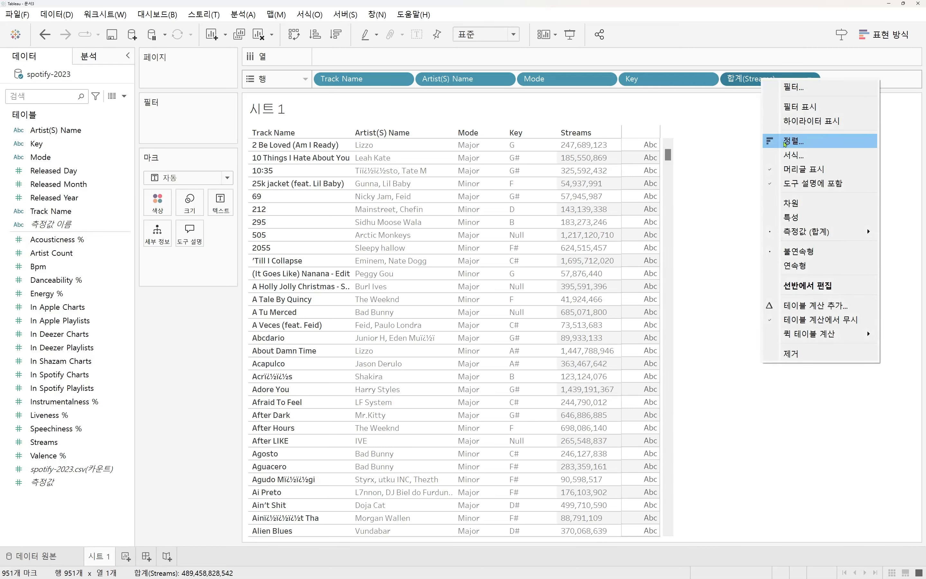
pyautogui.click(803, 145)
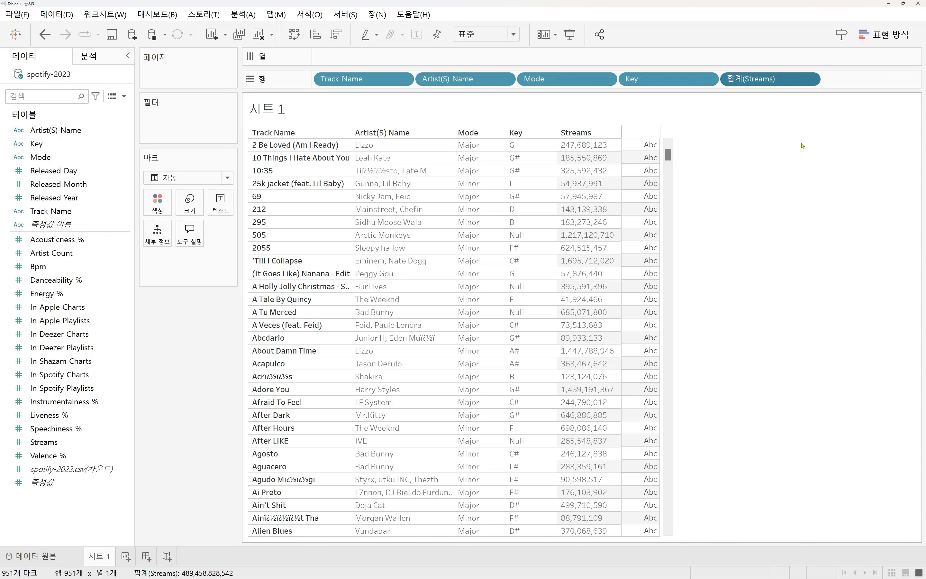
pyautogui.click(472, 270)
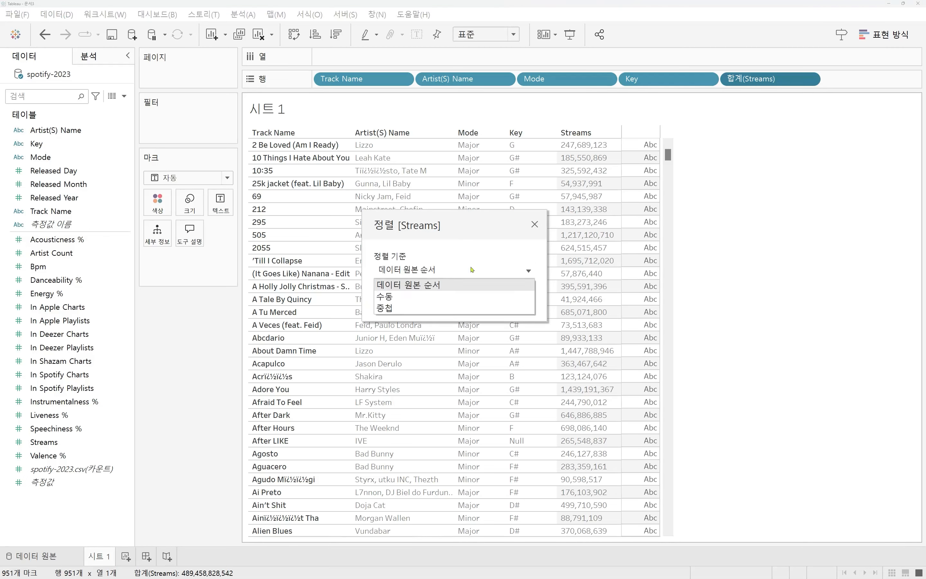
pyautogui.click(443, 288)
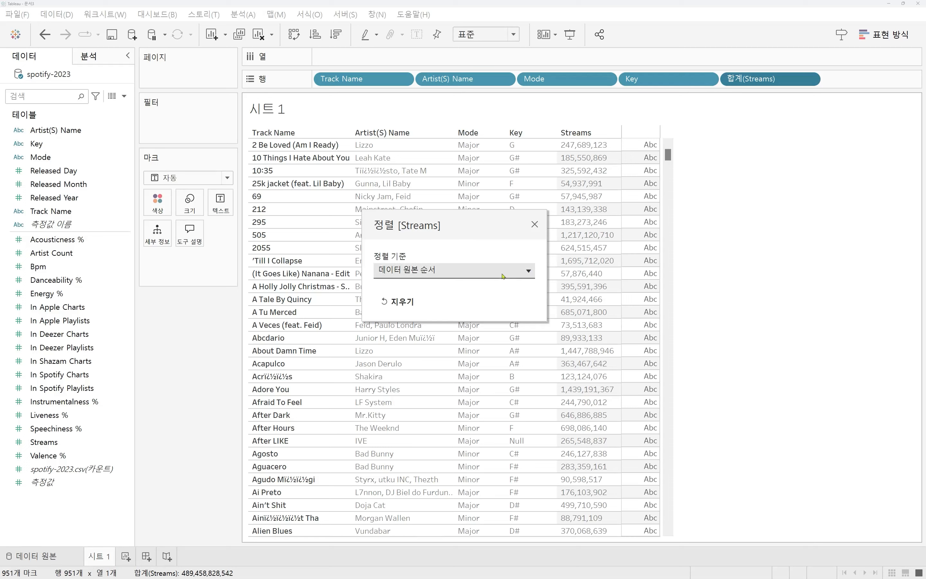
pyautogui.click(484, 274)
pyautogui.click(485, 277)
pyautogui.click(500, 264)
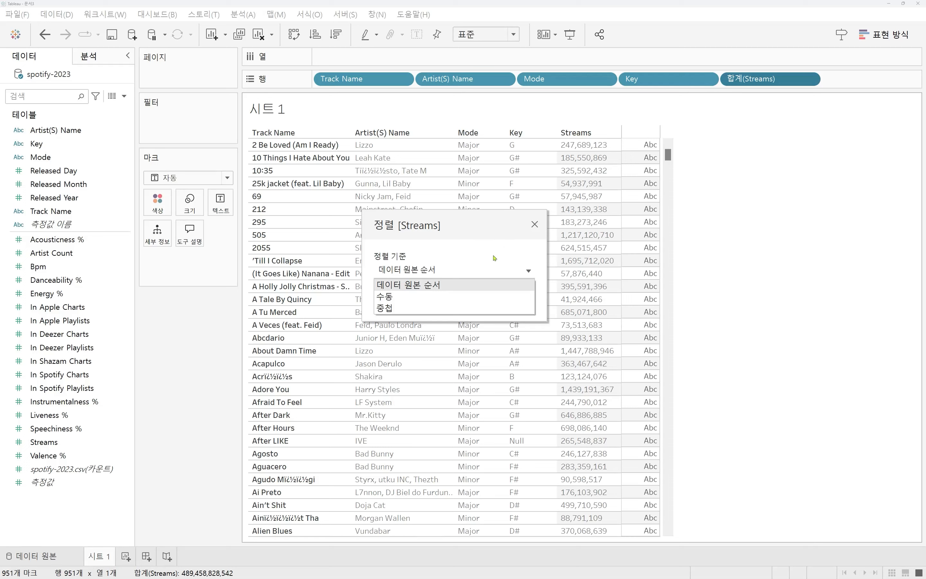
pyautogui.click(429, 302)
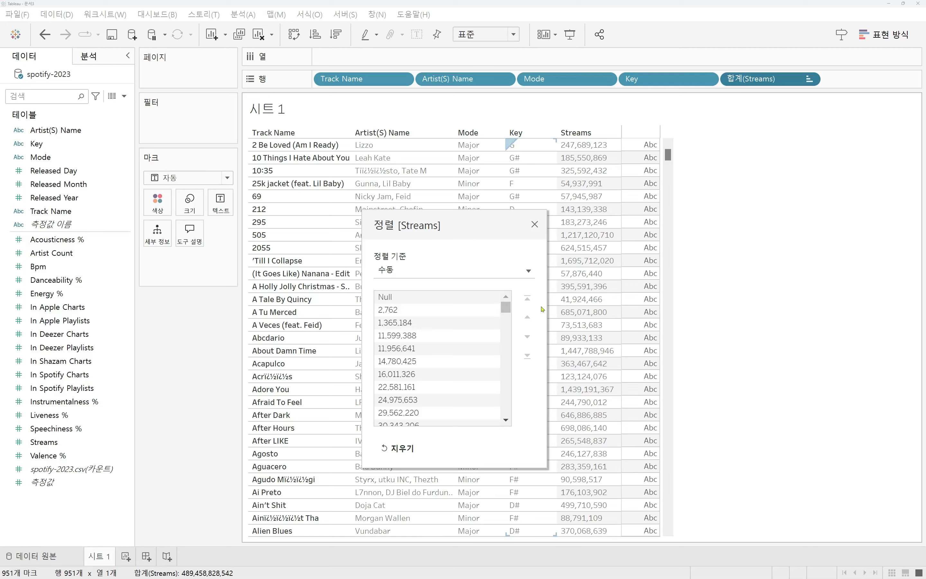
pyautogui.moveTo(505, 310)
pyautogui.mouseDown()
pyautogui.moveTo(502, 420)
pyautogui.moveTo(505, 322)
pyautogui.mouseUp()
# Step: Try a nested (중첩) ascending sort on 합계(Streams), using the Streams field with sum (합계) aggregation
pyautogui.click(521, 271)
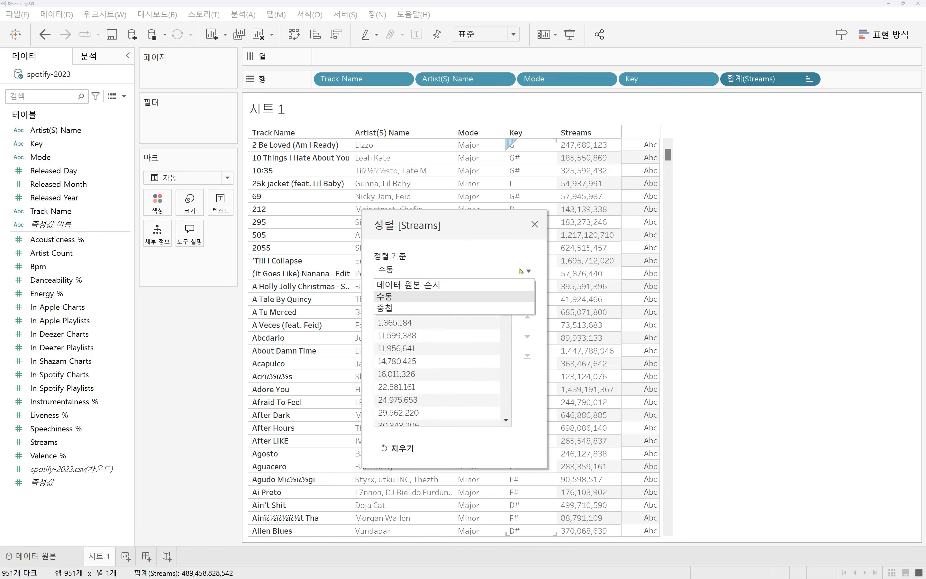
pyautogui.click(463, 308)
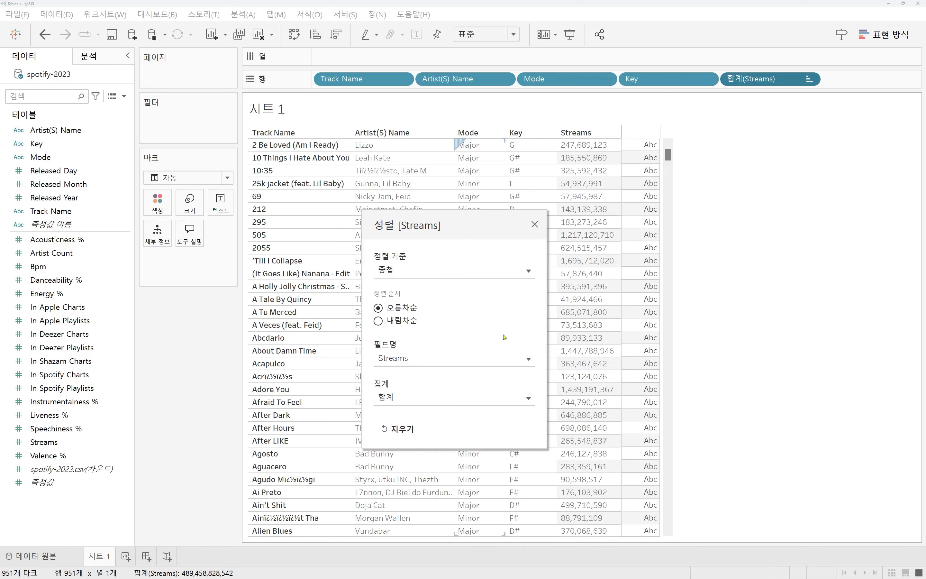
pyautogui.moveTo(429, 216); pyautogui.dragTo(740, 197)
pyautogui.click(745, 340)
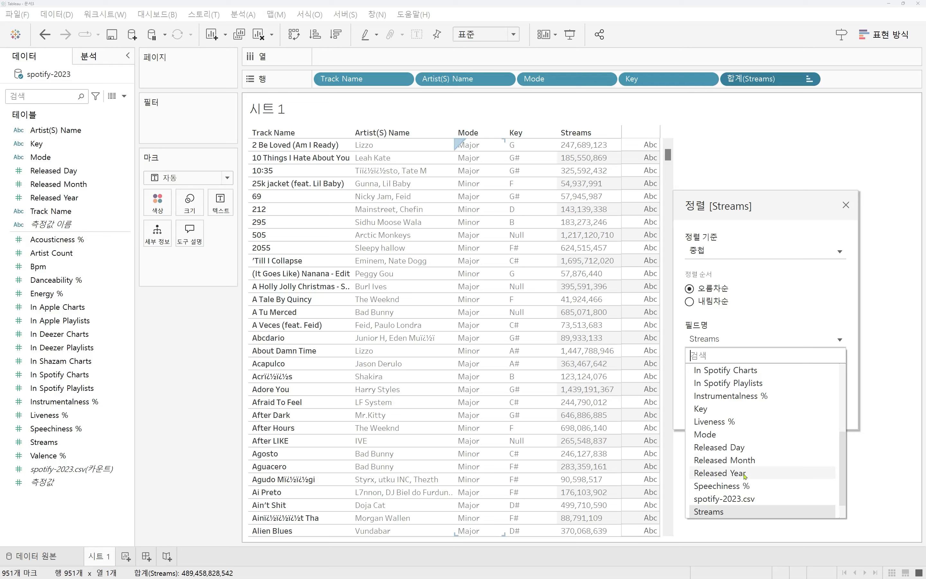
pyautogui.scroll(4, 742, 475)
pyautogui.scroll(-4, 742, 475)
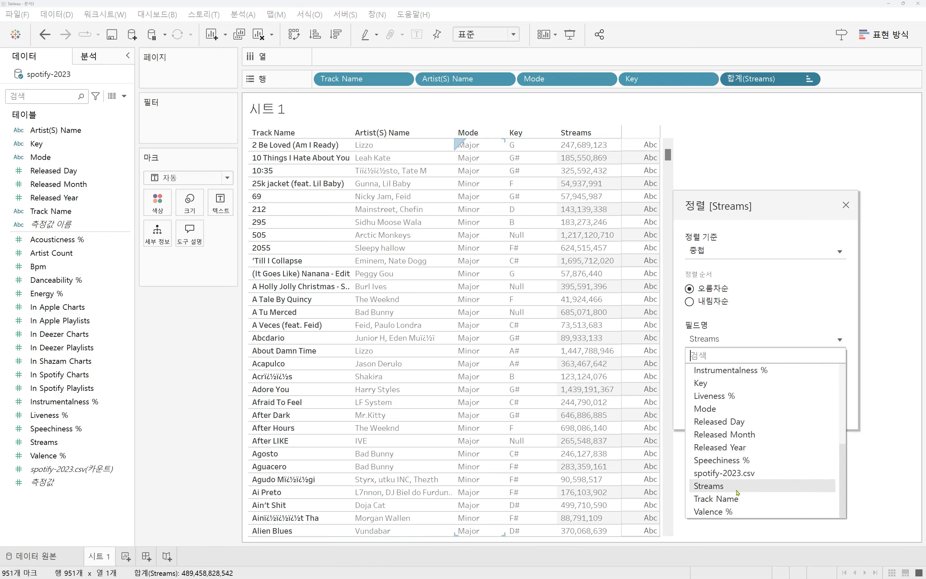
pyautogui.click(739, 486)
pyautogui.click(737, 385)
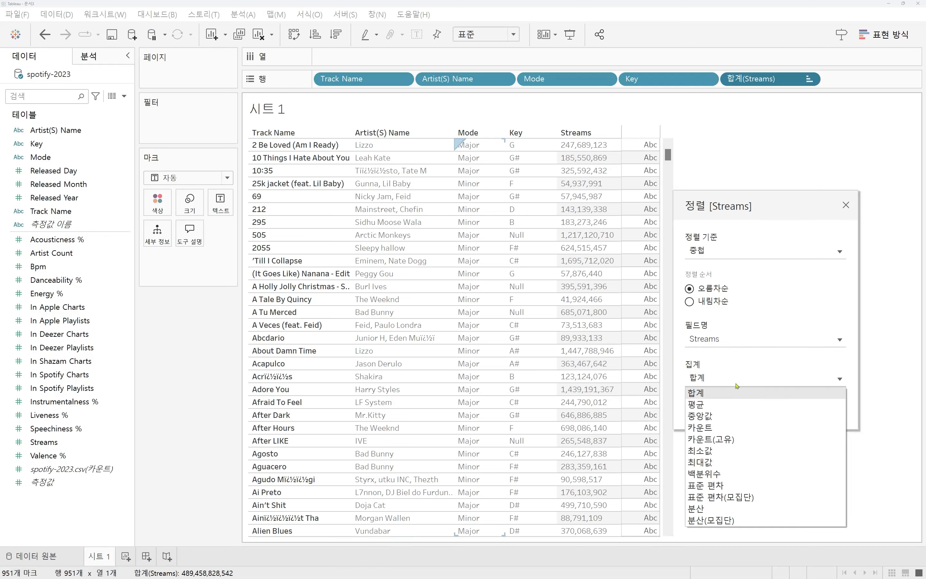
pyautogui.click(737, 385)
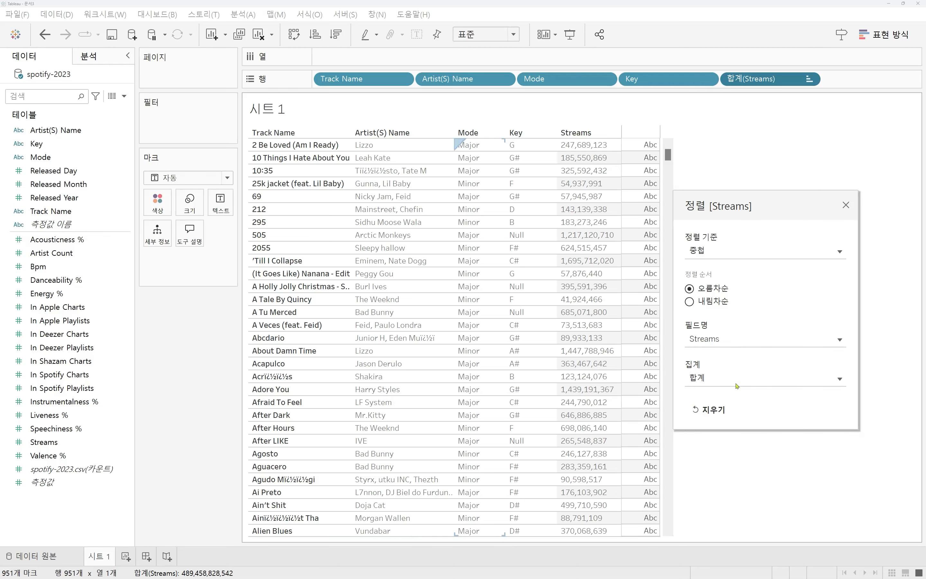
pyautogui.click(846, 205)
# Step: Try Track Name as the field of the nested sort on 합계(Streams) and examine its aggregation choices
pyautogui.click(809, 79)
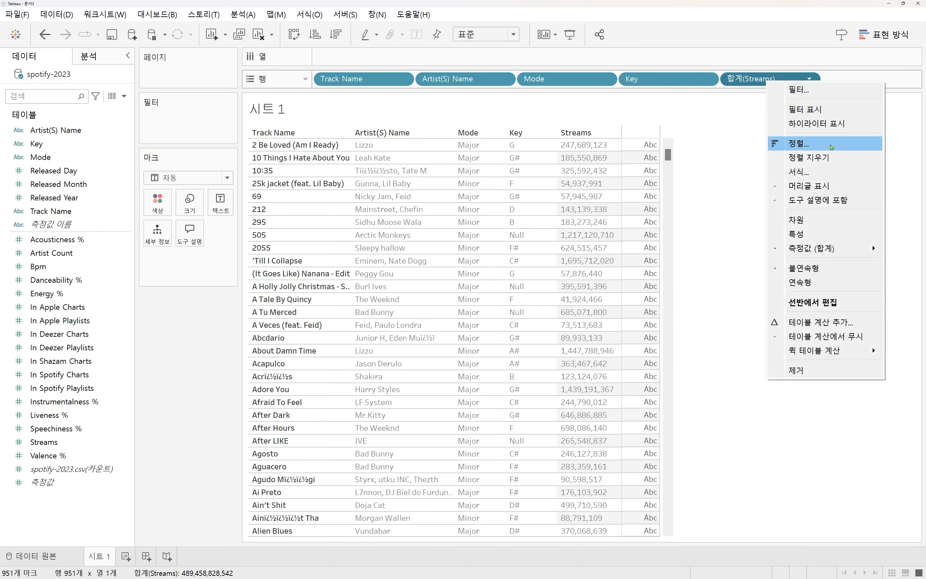
pyautogui.click(832, 147)
pyautogui.click(405, 295)
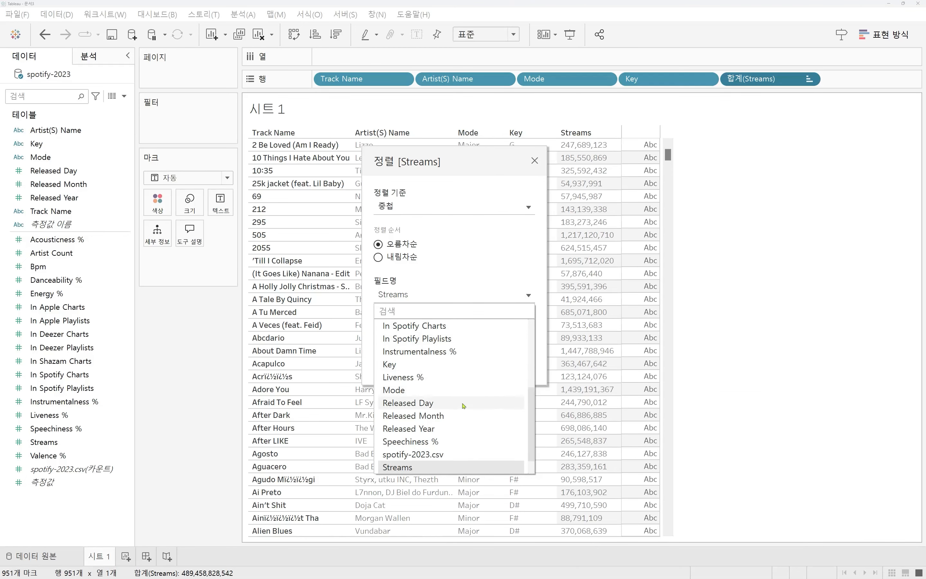
pyautogui.scroll(4, 463, 406)
pyautogui.scroll(-4, 443, 381)
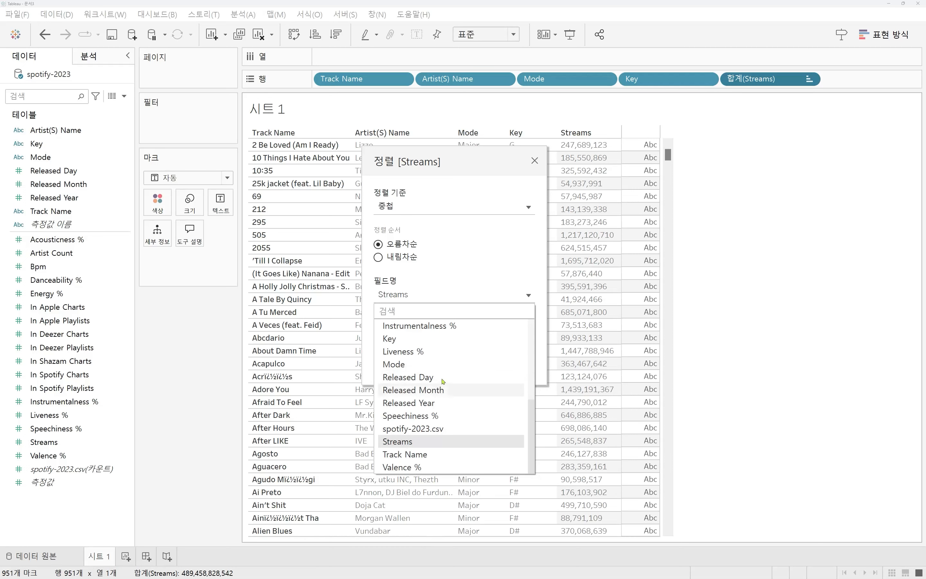
pyautogui.click(433, 454)
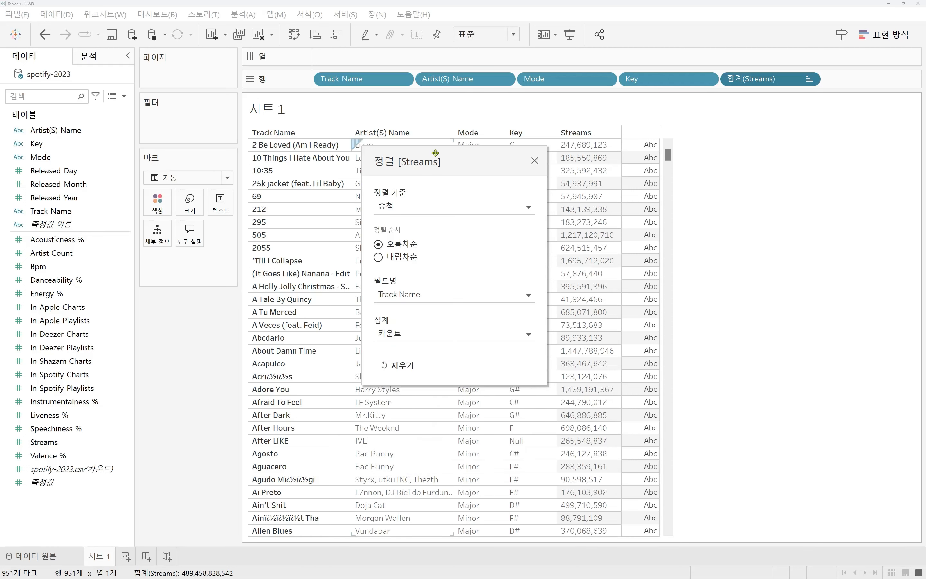
pyautogui.moveTo(435, 153); pyautogui.dragTo(740, 215)
pyautogui.click(745, 396)
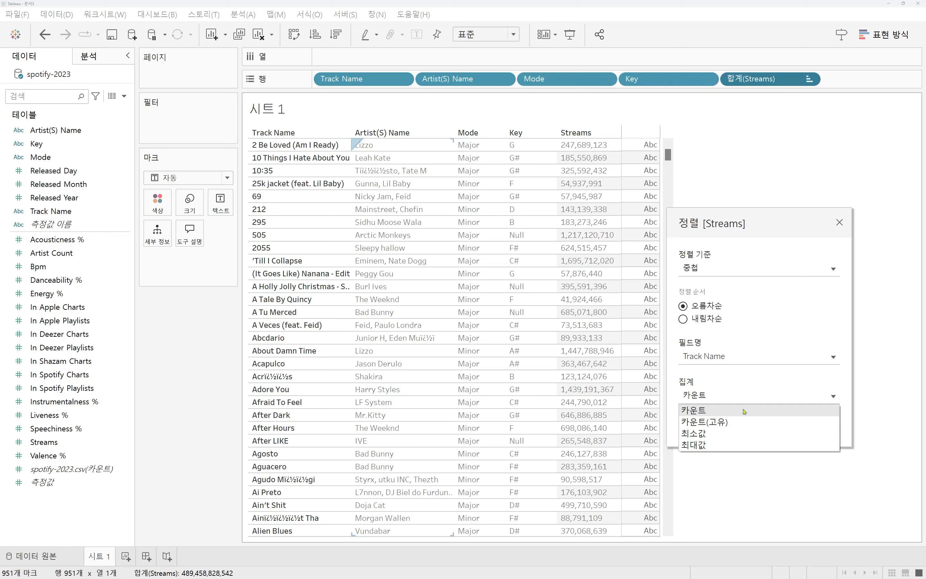
# Step: Set the nested sort's field back to Streams and clear the sort from 합계(Streams)
pyautogui.click(747, 358)
pyautogui.click(747, 358)
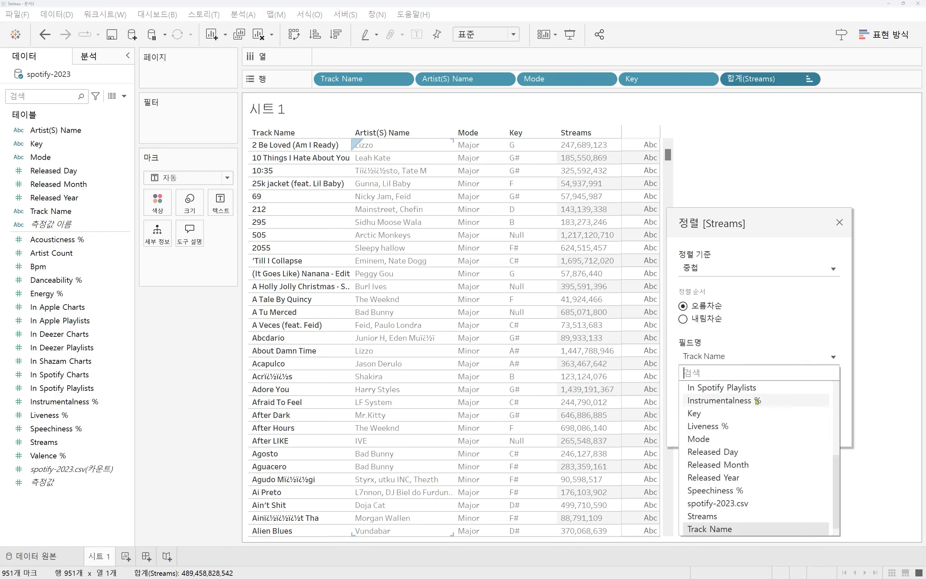
pyautogui.scroll(4, 761, 435)
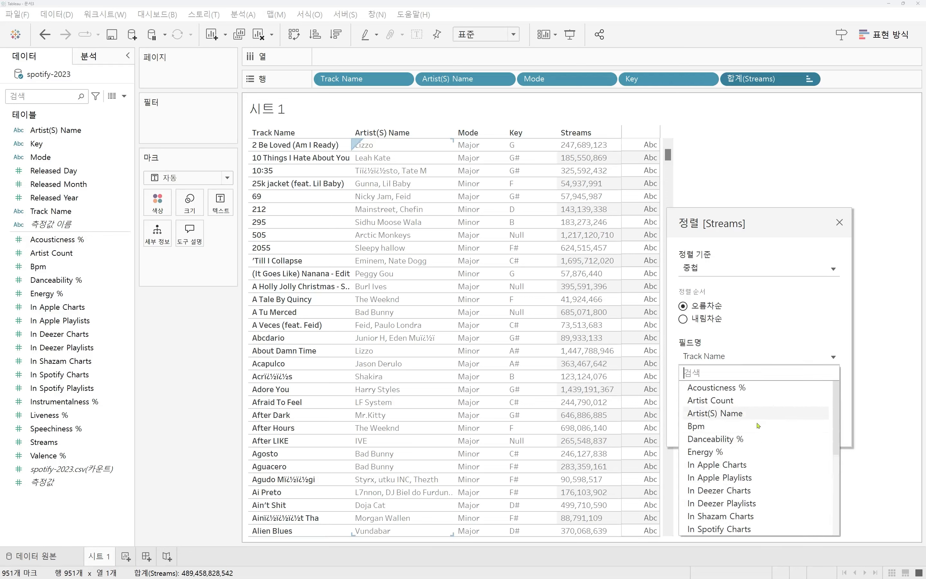
pyautogui.scroll(-4, 737, 433)
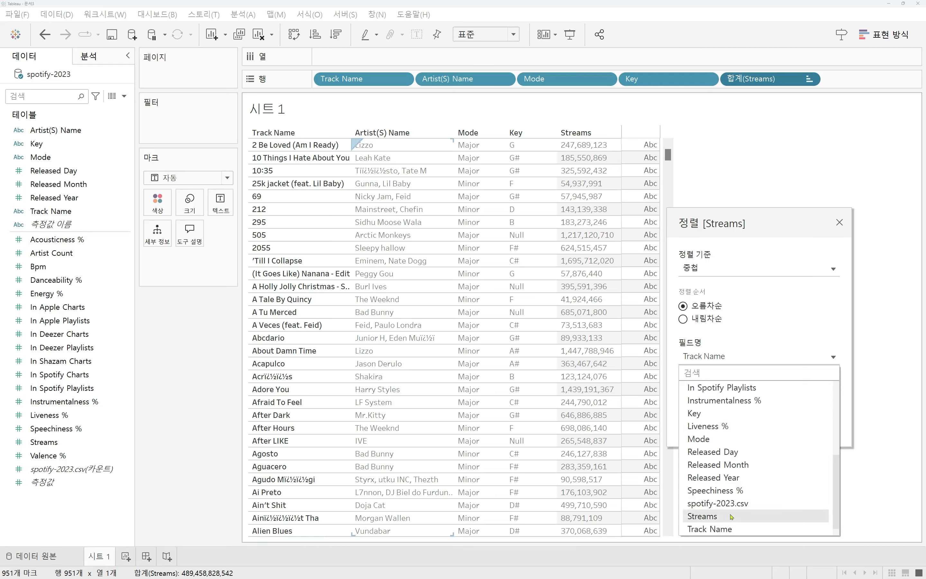
pyautogui.click(719, 516)
pyautogui.click(840, 223)
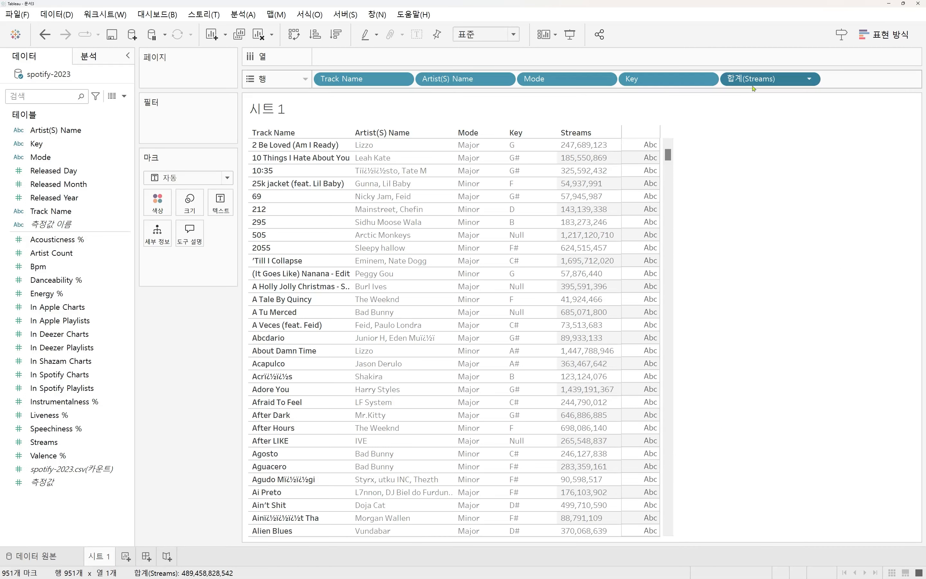
pyautogui.rightClick(755, 82)
pyautogui.click(818, 161)
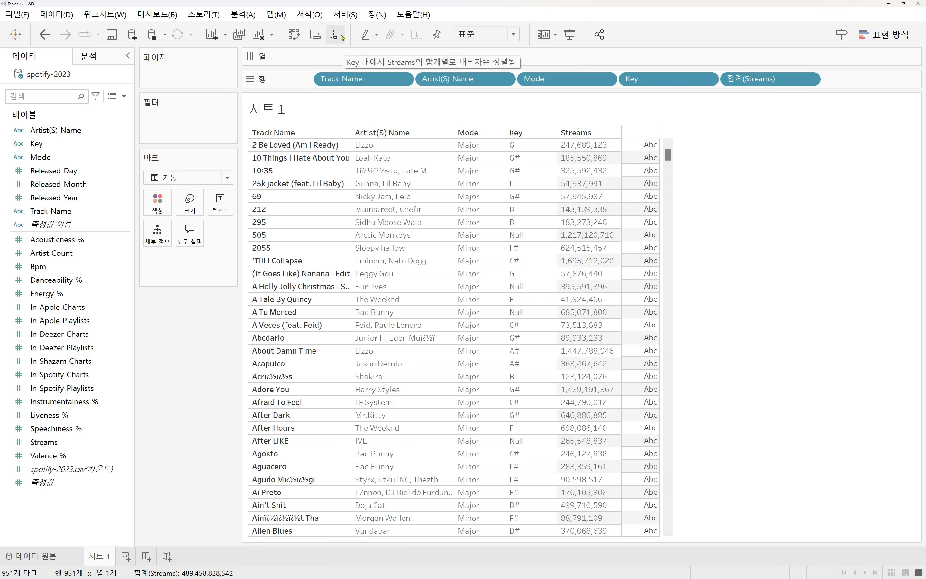
# Step: Try sorting Key by the sum of Streams in descending order and clear that sort
pyautogui.click(338, 33)
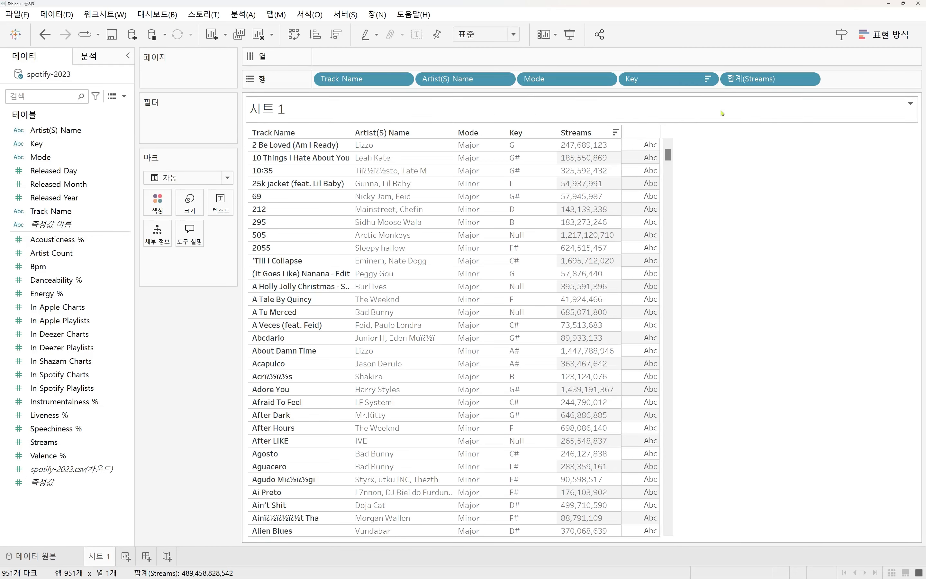
pyautogui.rightClick(690, 82)
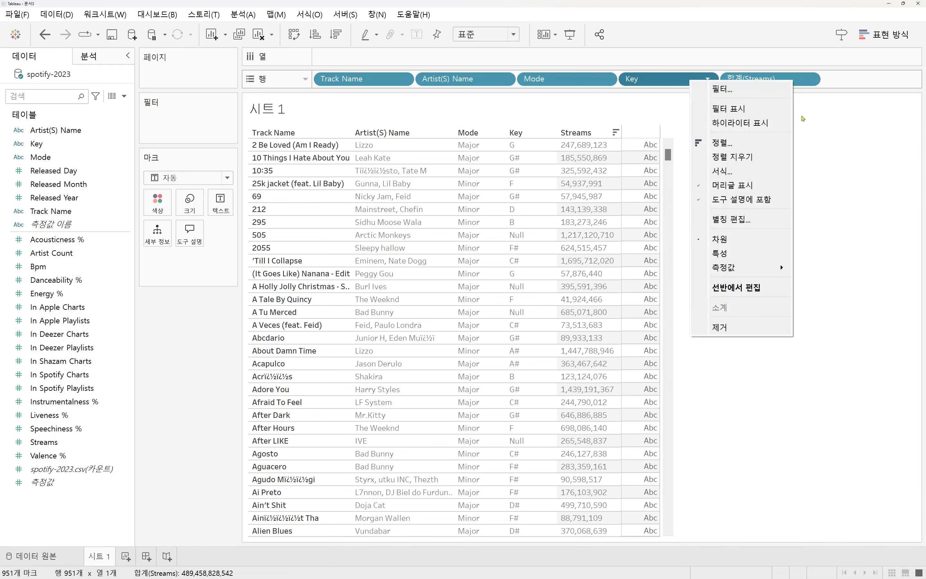
pyautogui.click(753, 157)
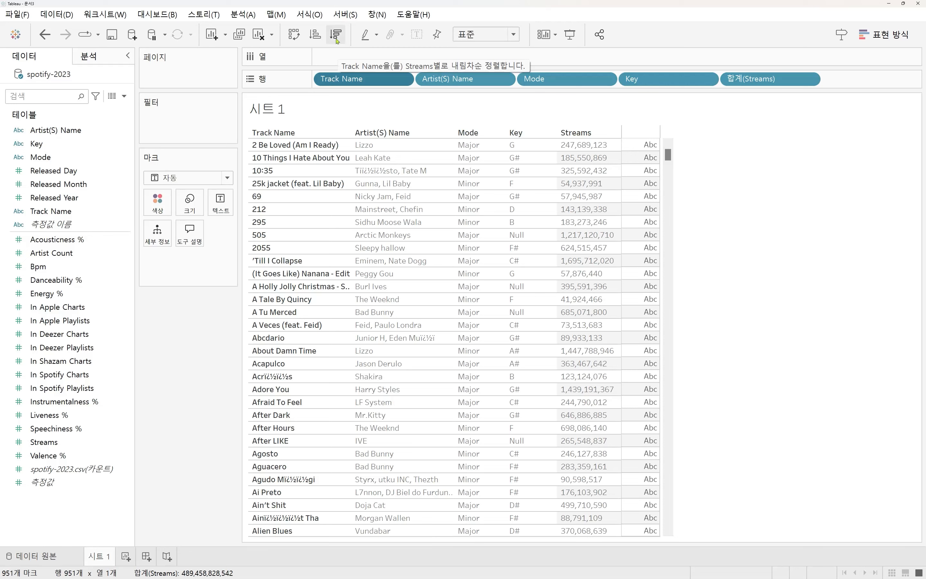
# Step: Sort Track Name by Streams in descending order
pyautogui.click(336, 40)
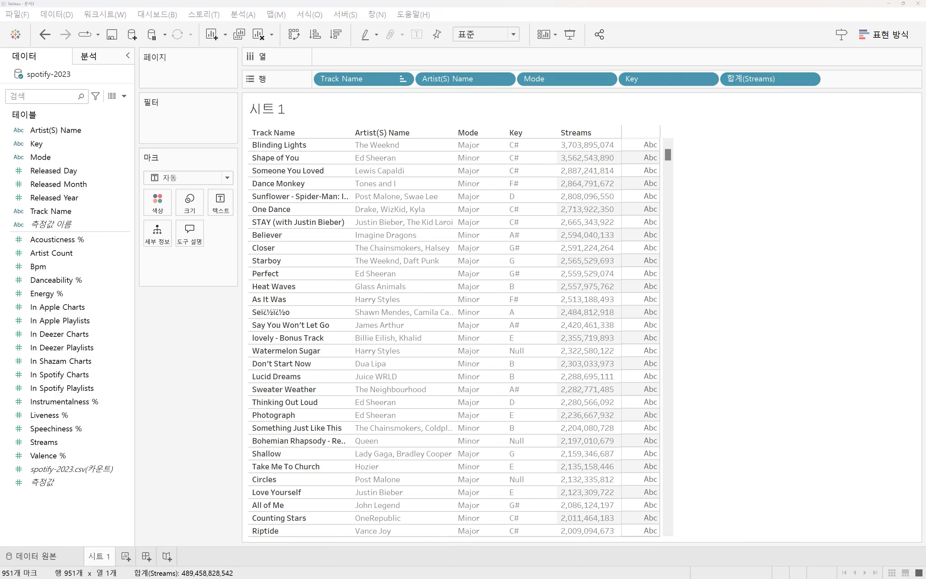
pyautogui.click(210, 420)
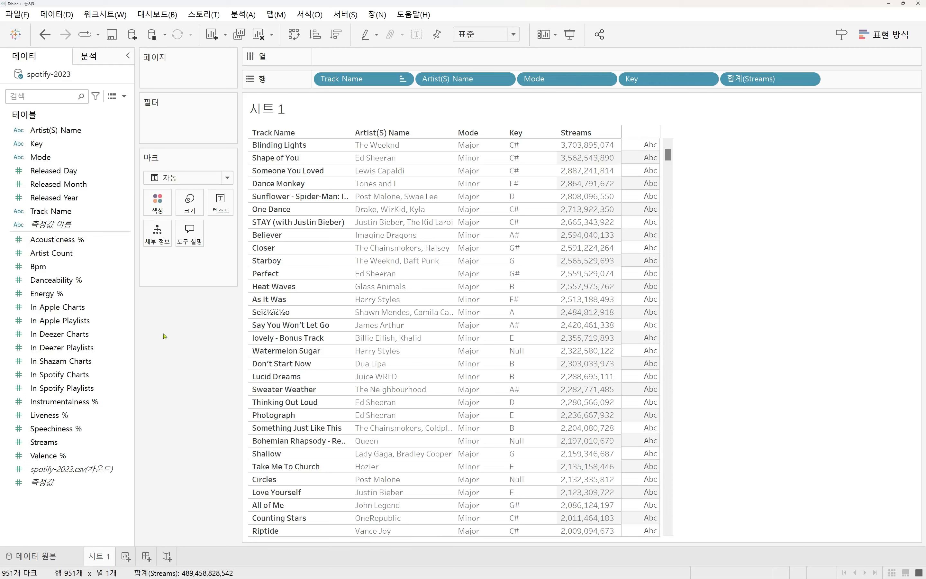
# Step: Create a calculated field based on the Streams field and place the cursor in its formula
pyautogui.rightClick(56, 443)
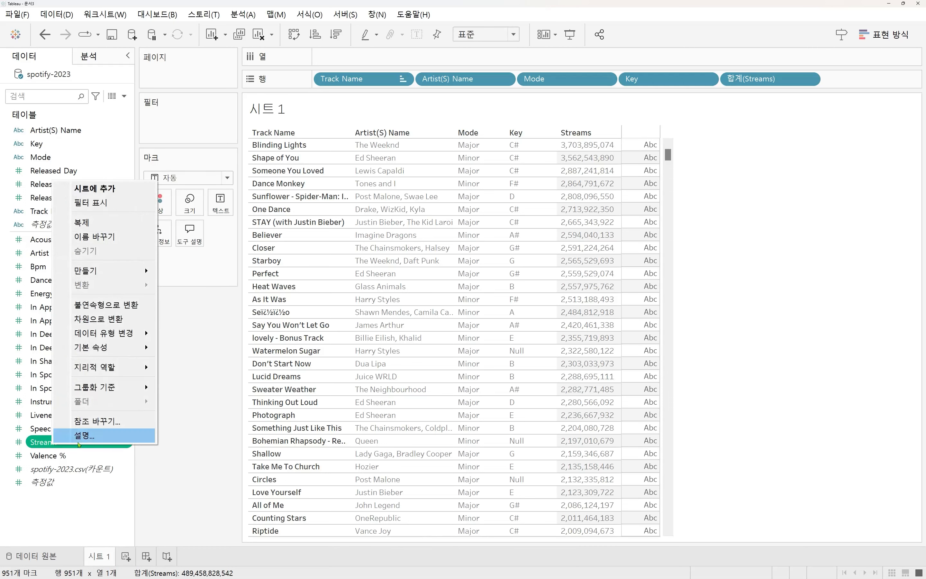
pyautogui.moveTo(115, 275)
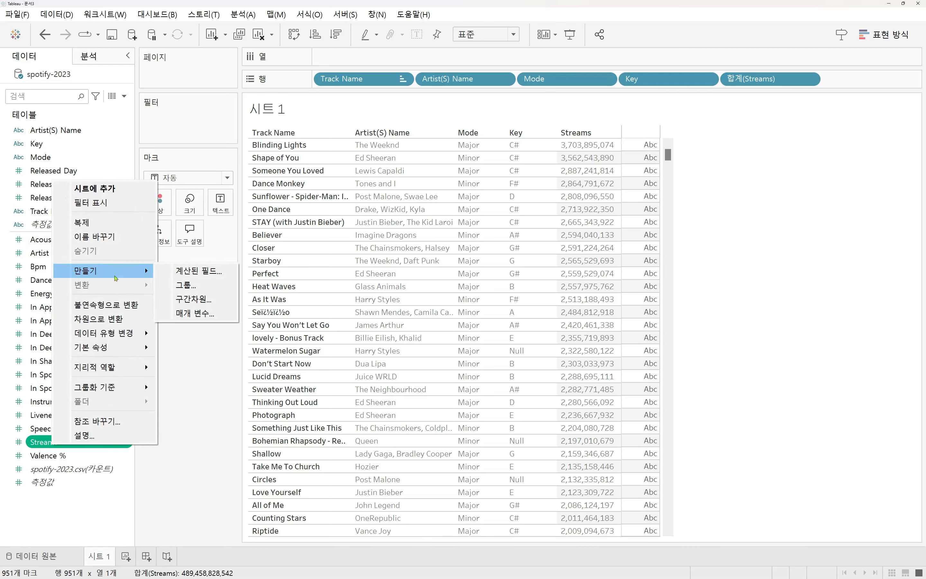
pyautogui.click(191, 273)
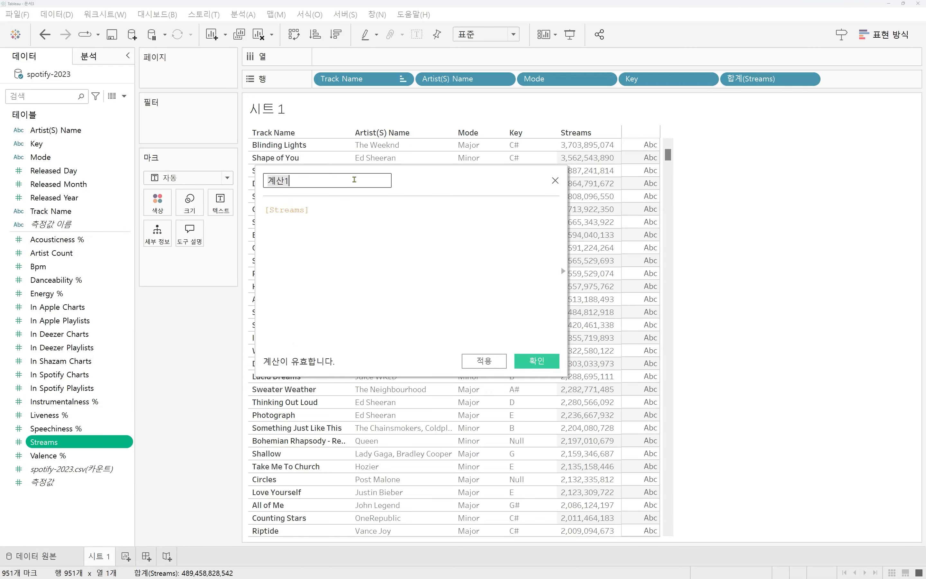
pyautogui.click(355, 179)
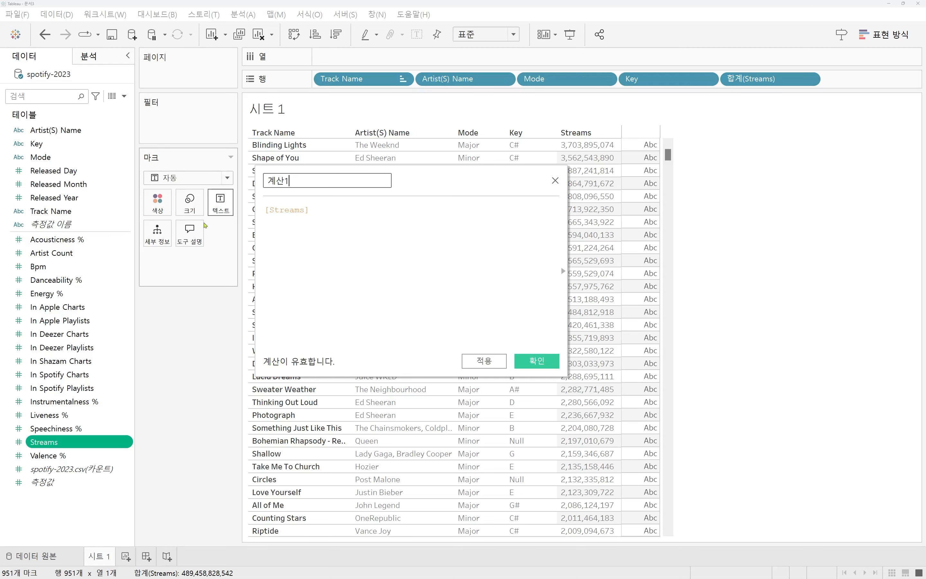
pyautogui.click(351, 222)
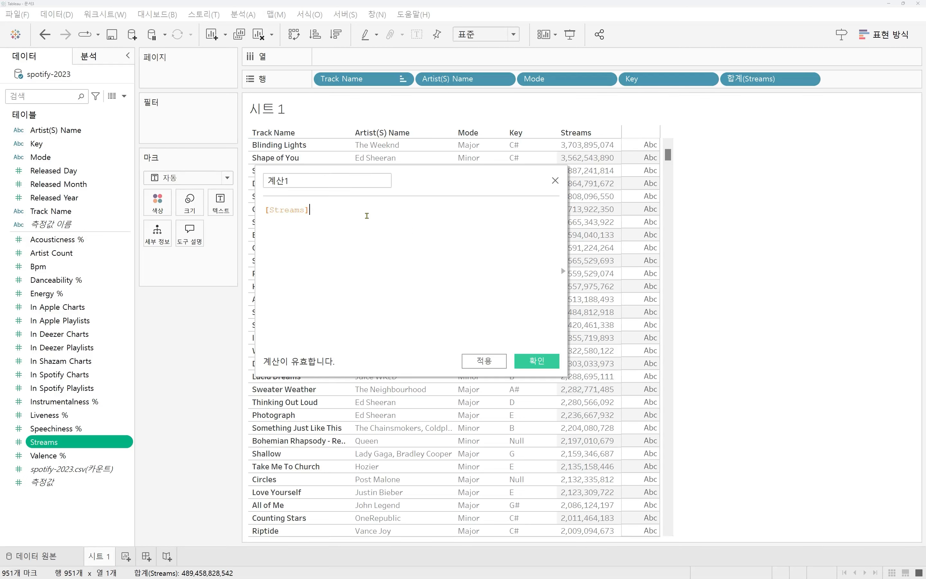
# Step: Try adding 1000 to [Streams] in the formula and remove the addition
pyautogui.press('Home')
pyautogui.press('Return')
pyautogui.press('Delete')
pyautogui.press('End')
pyautogui.write('+1000')
pyautogui.hotkey('shift', 'Left')
pyautogui.hotkey('shift', 'Left')
pyautogui.hotkey('shift', 'Left')
pyautogui.hotkey('shift', 'Left')
pyautogui.hotkey('shift', 'Left')
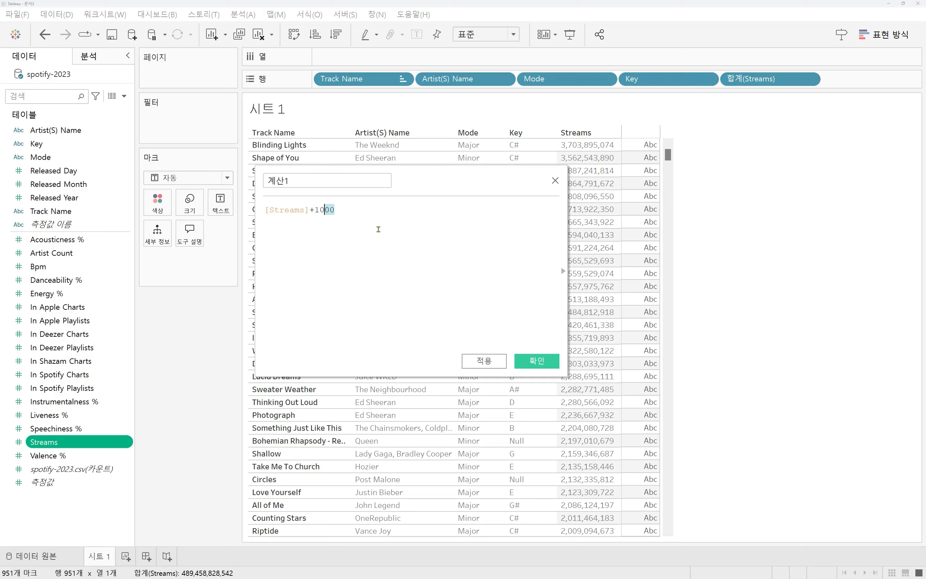
pyautogui.press('BackSpace')
# Step: Insert the RANK function on a new line above [Streams], replacing a first try with SUM
pyautogui.press('Home')
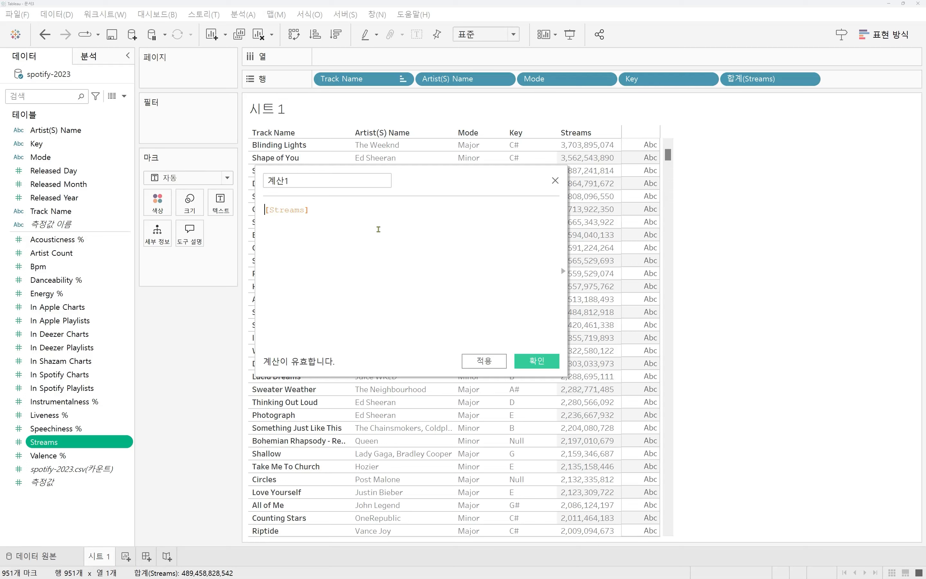
pyautogui.press('Return')
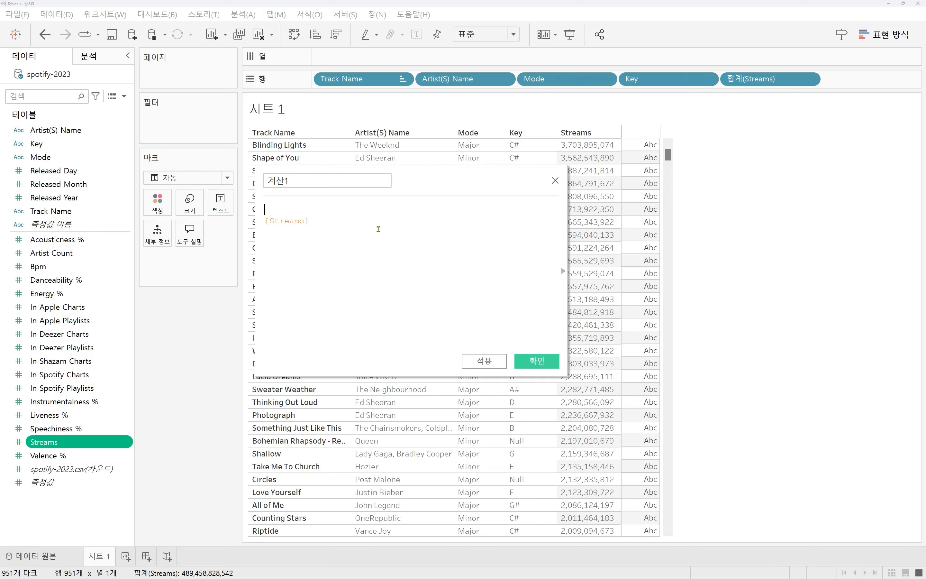
pyautogui.write('sum')
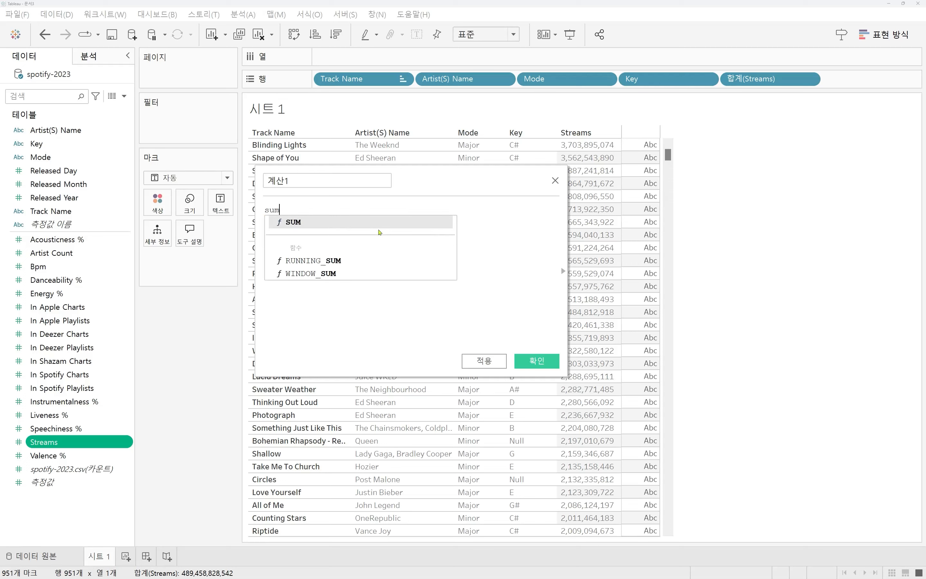
pyautogui.press('BackSpace')
pyautogui.press('BackSpace')
pyautogui.press('BackSpace')
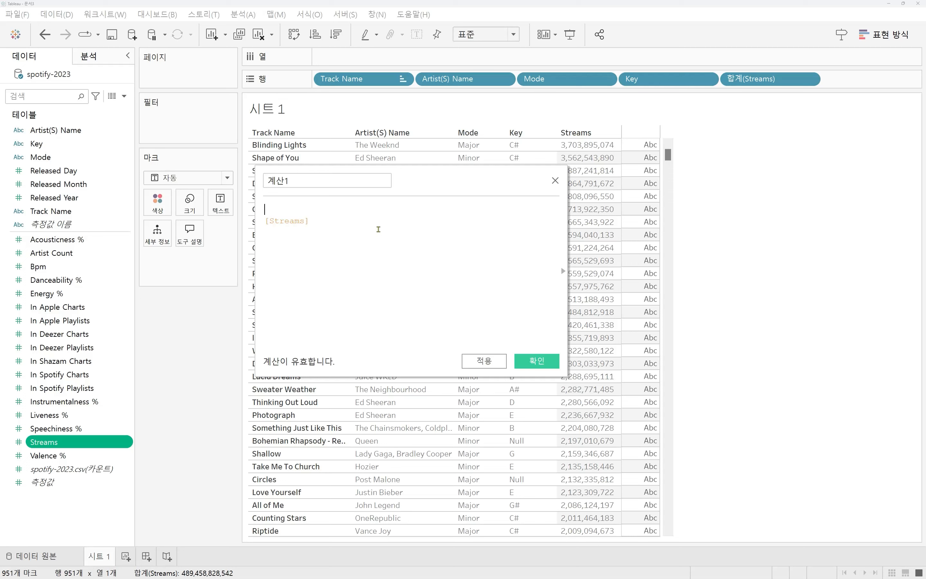
pyautogui.write('rank')
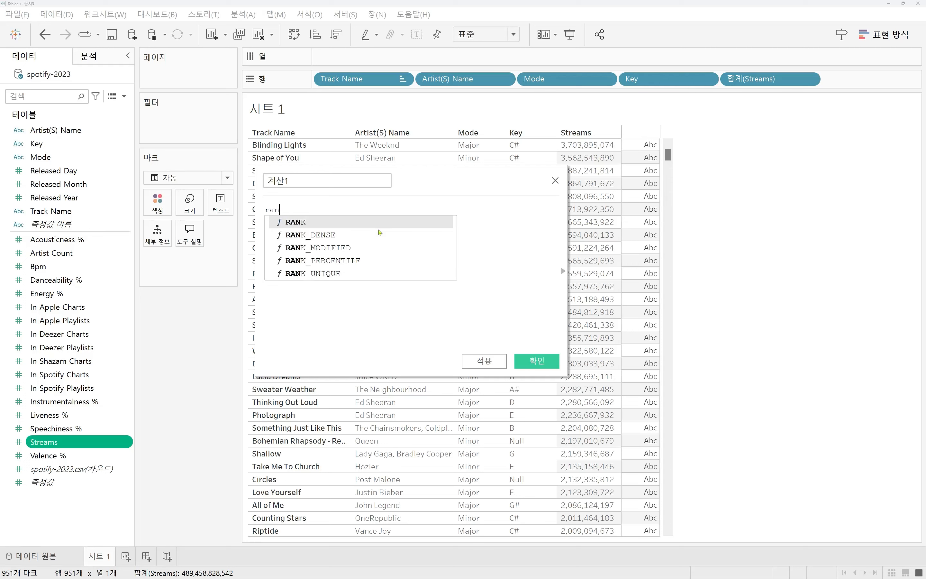
pyautogui.press('Return')
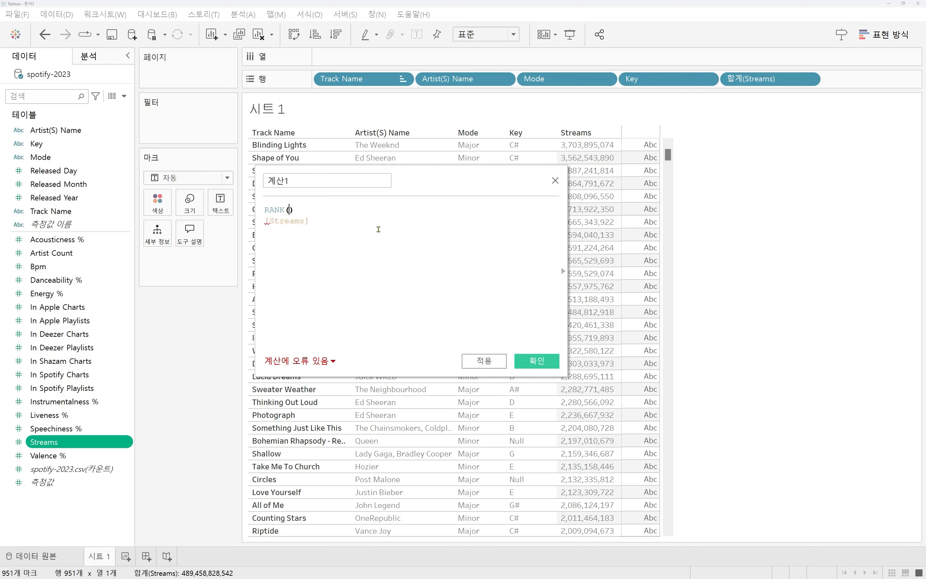
# Step: Move [Streams] inside the RANK parentheses and add 'desc' as its second argument
pyautogui.click(378, 229)
pyautogui.hotkey('shift', 'Home')
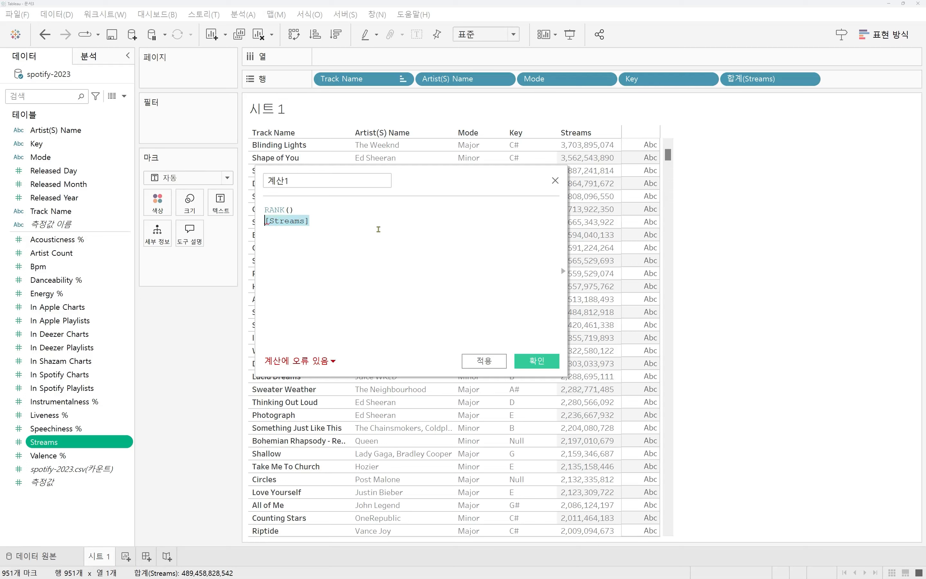
pyautogui.hotkey('ctrl', 'x')
pyautogui.press('Left')
pyautogui.press('Left')
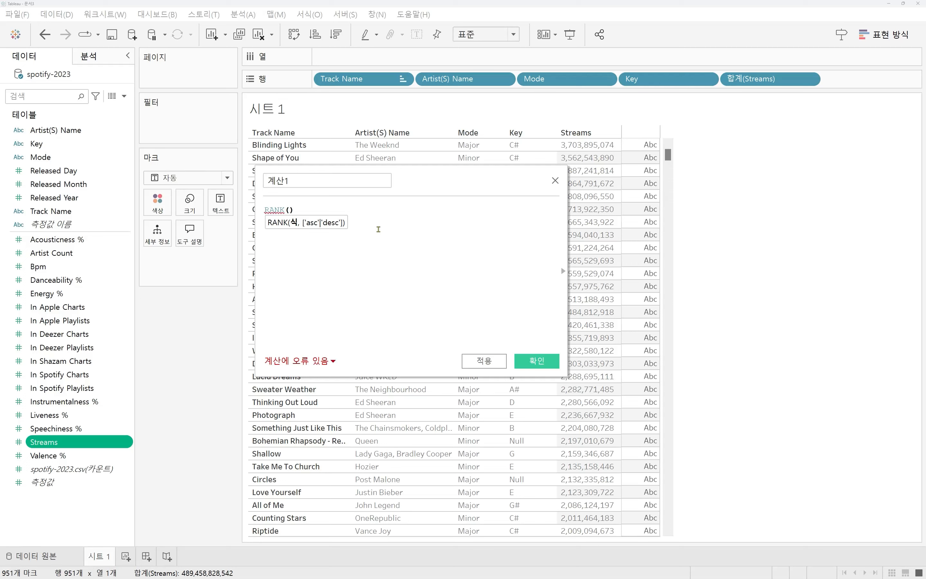
pyautogui.hotkey('ctrl', 'v')
pyautogui.write(',')
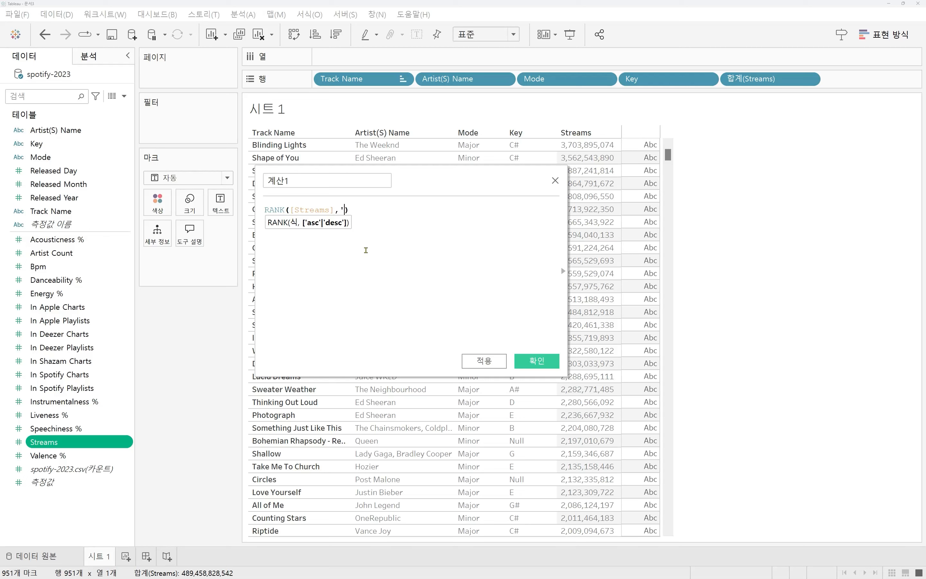
pyautogui.write("''")
pyautogui.write('desc')
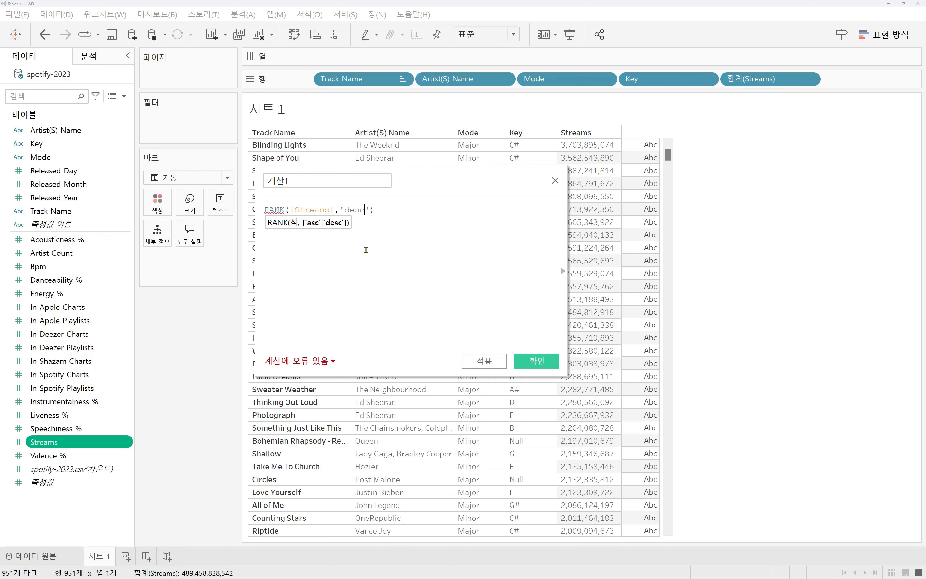
pyautogui.press('End')
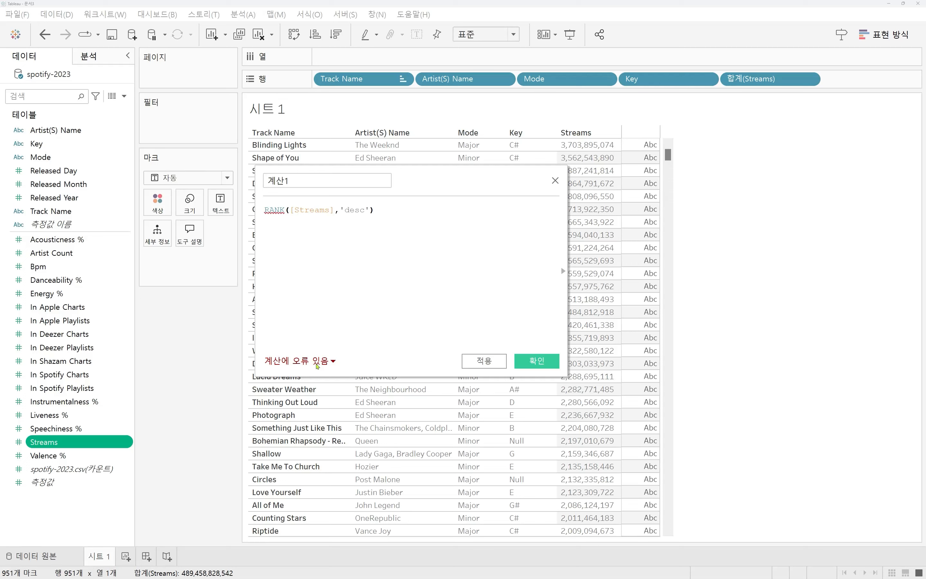
# Step: Read the error details of the RANK calculation
pyautogui.click(317, 366)
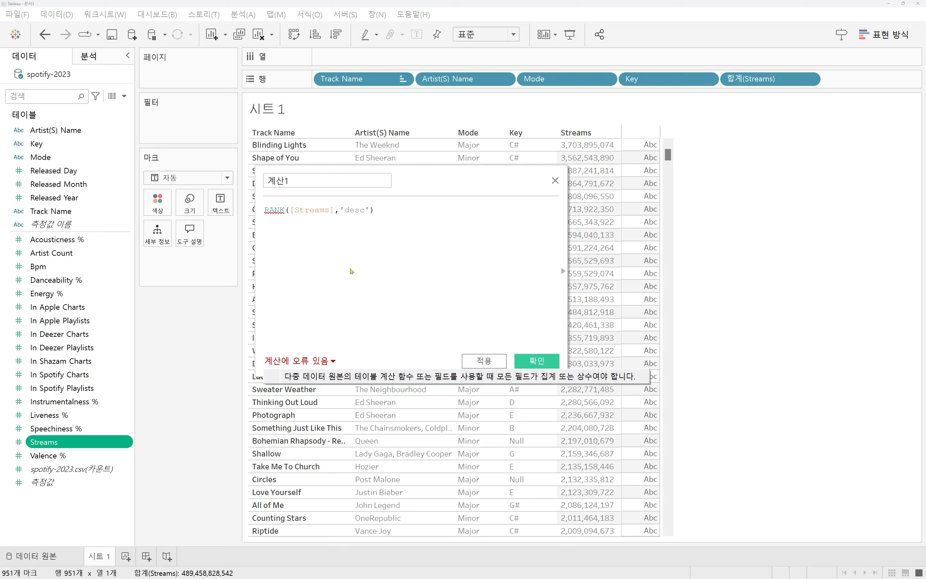
pyautogui.click(313, 255)
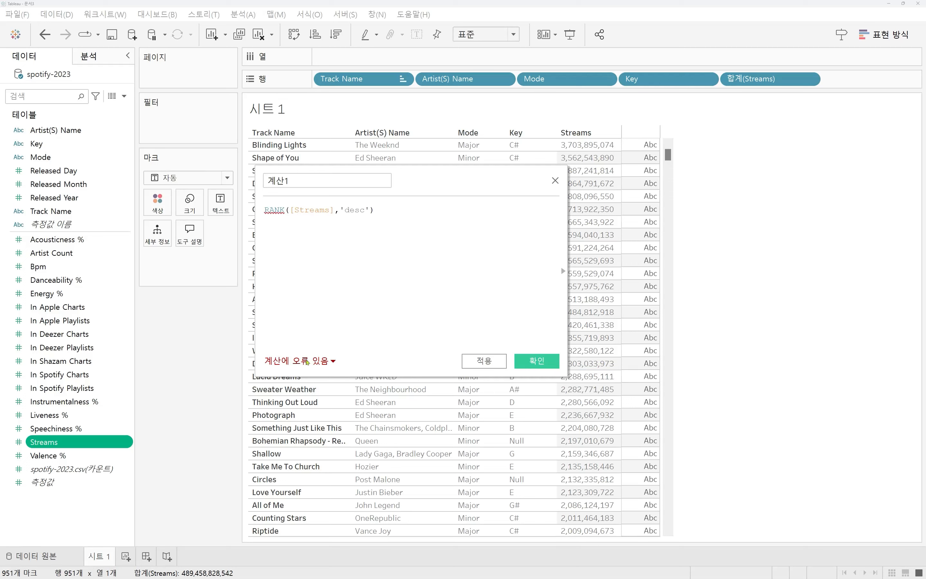
pyautogui.click(308, 360)
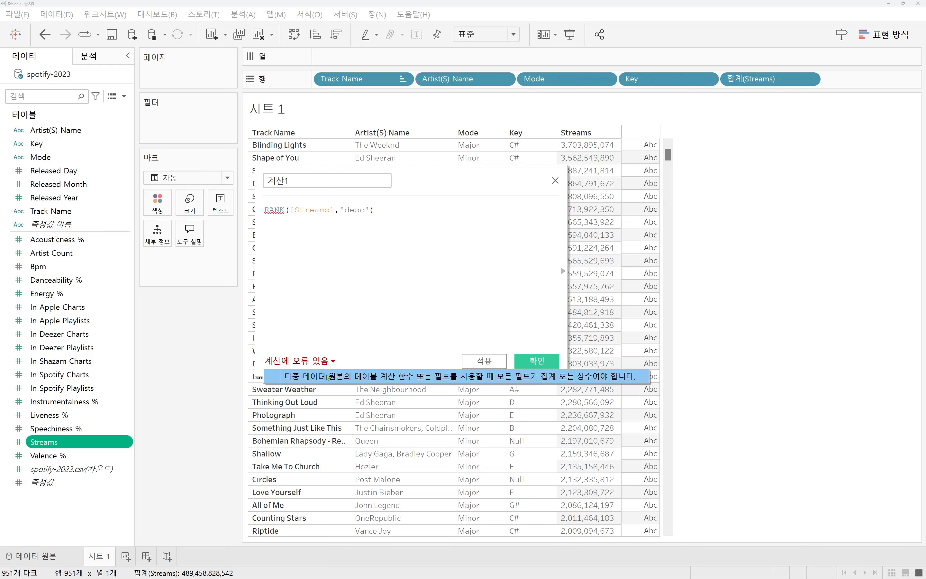
pyautogui.click(282, 253)
# Step: Wrap [Streams] in SUM so that the formula is RANK(SUM([Streams]),'desc')
pyautogui.click(289, 210)
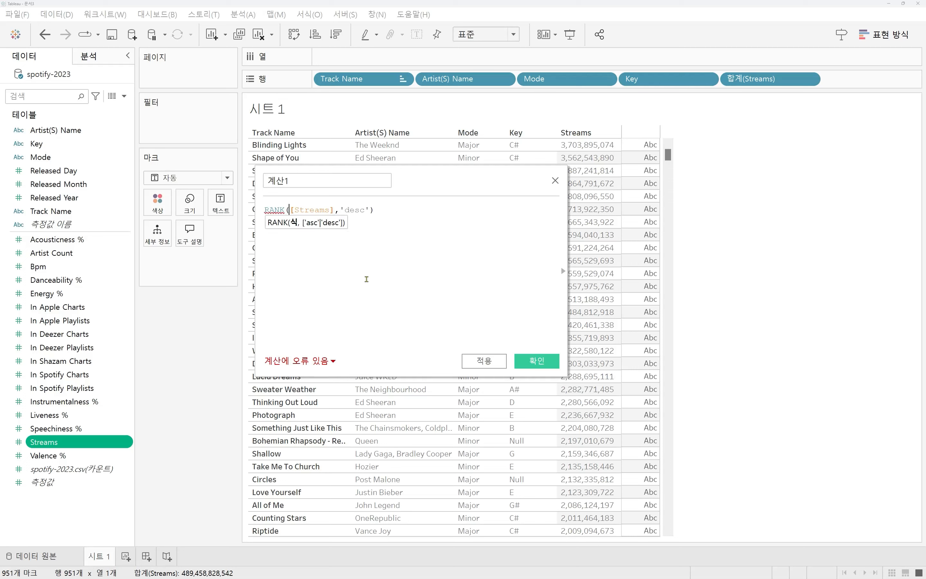
pyautogui.hotkey('shift', 'Right')
pyautogui.hotkey('shift', 'Right')
pyautogui.hotkey('shift', 'Right')
pyautogui.hotkey('shift', 'Right')
pyautogui.hotkey('shift', 'Right')
pyautogui.hotkey('shift', 'Right')
pyautogui.hotkey('shift', 'Right')
pyautogui.hotkey('shift', 'Right')
pyautogui.hotkey('shift', 'Right')
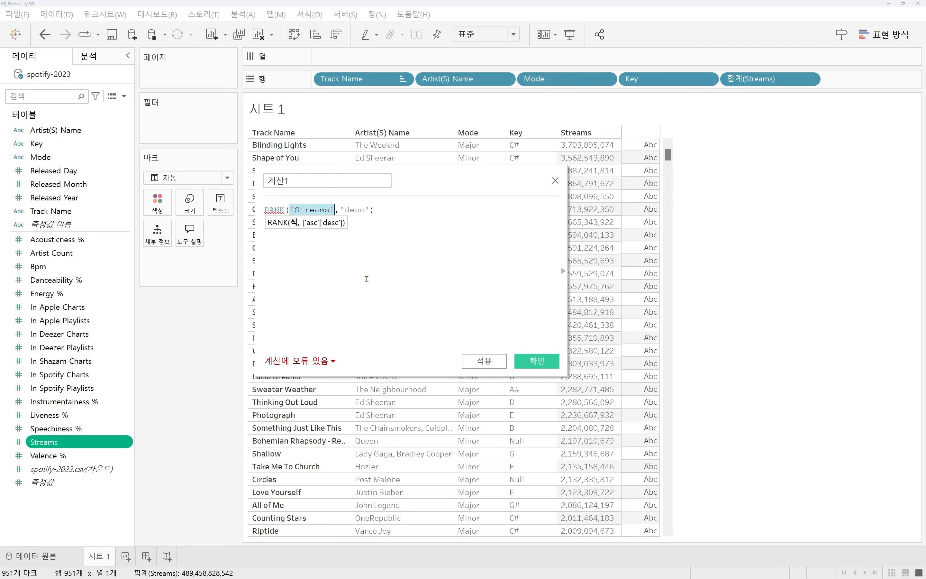
pyautogui.press('Left')
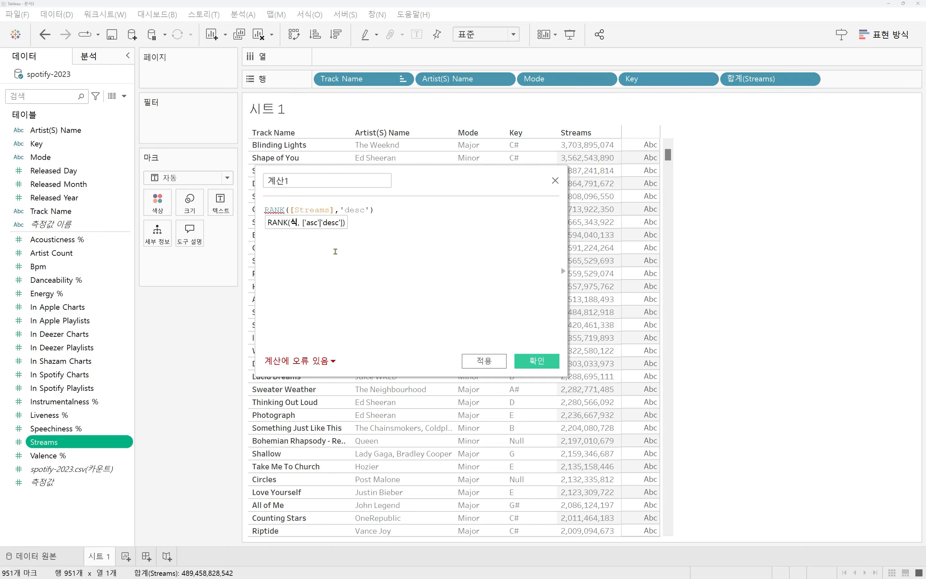
pyautogui.write('SUM')
pyautogui.press('Return')
pyautogui.press('Right')
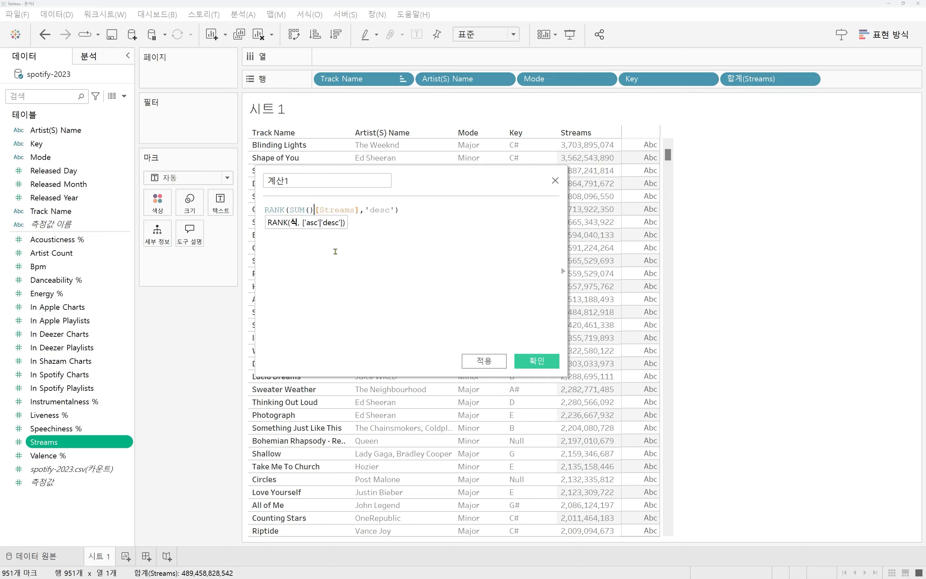
pyautogui.hotkey('shift', 'Right')
pyautogui.hotkey('shift', 'Right')
pyautogui.hotkey('shift', 'Right')
pyautogui.hotkey('shift', 'Right')
pyautogui.hotkey('shift', 'Right')
pyautogui.hotkey('shift', 'Right')
pyautogui.hotkey('shift', 'Right')
pyautogui.hotkey('shift', 'Right')
pyautogui.hotkey('shift', 'Right')
pyautogui.hotkey('ctrl', 'x')
pyautogui.press('Left')
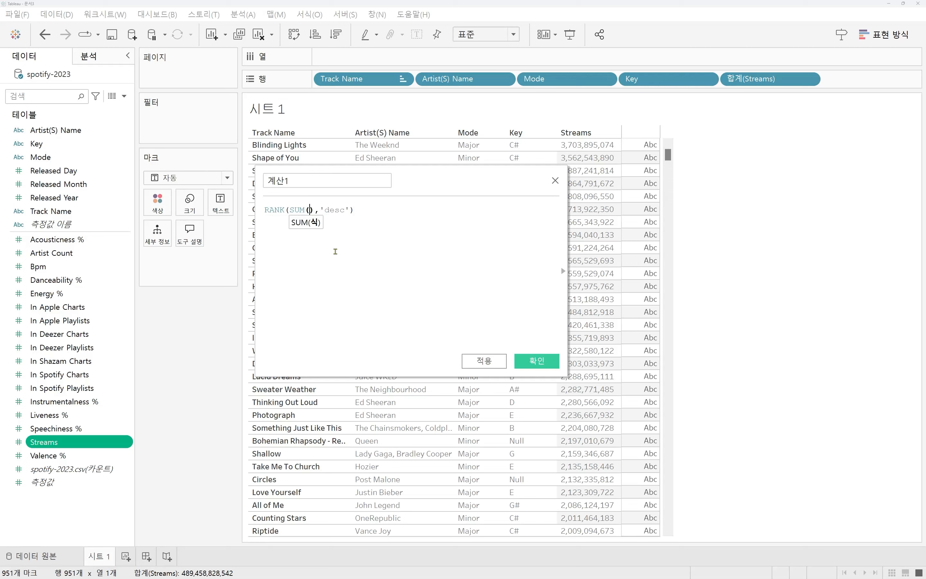
pyautogui.hotkey('ctrl', 'v')
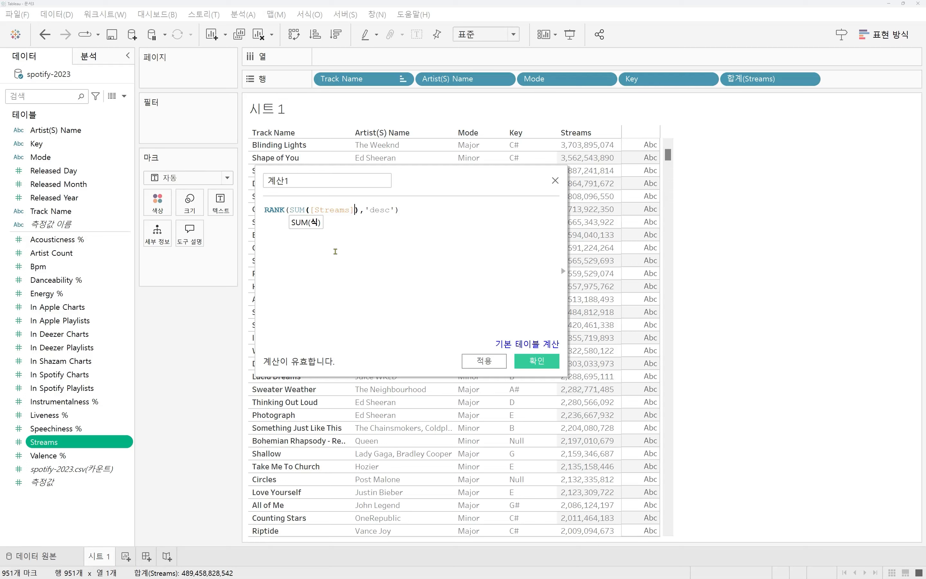
# Step: Replace SUM with the ATTR function in the RANK formula and save the calculated field
pyautogui.press('Left')
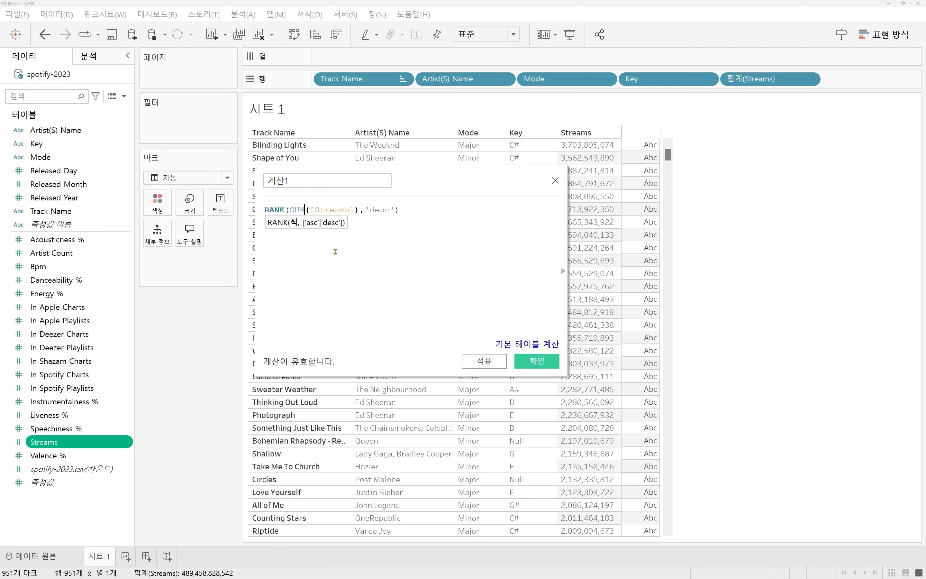
pyautogui.hotkey('shift', 'Left')
pyautogui.hotkey('shift', 'Left')
pyautogui.hotkey('shift', 'Left')
pyautogui.write('att')
pyautogui.press('Return')
pyautogui.click(538, 364)
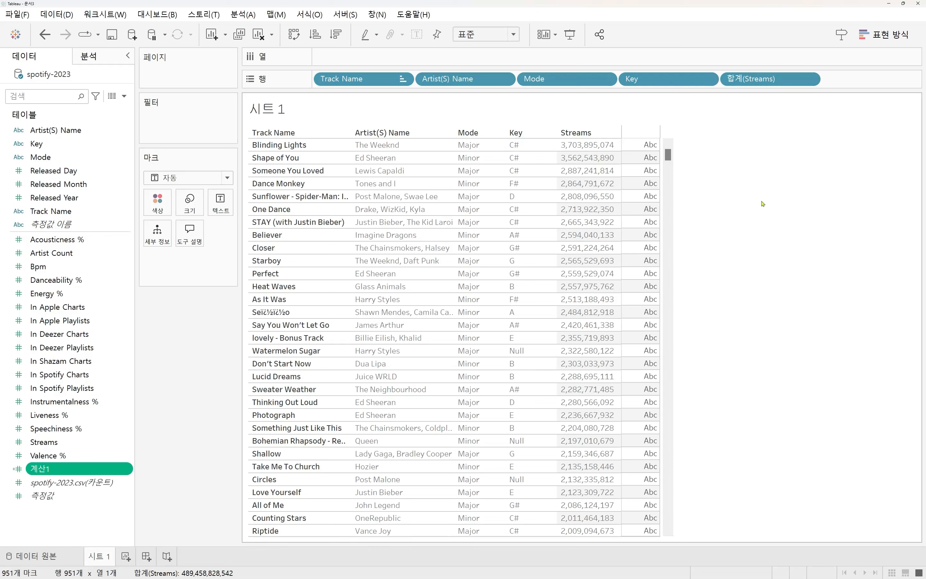
# Step: Change the Streams field in the rows from sum (합계) to attribute (특성)
pyautogui.rightClick(763, 81)
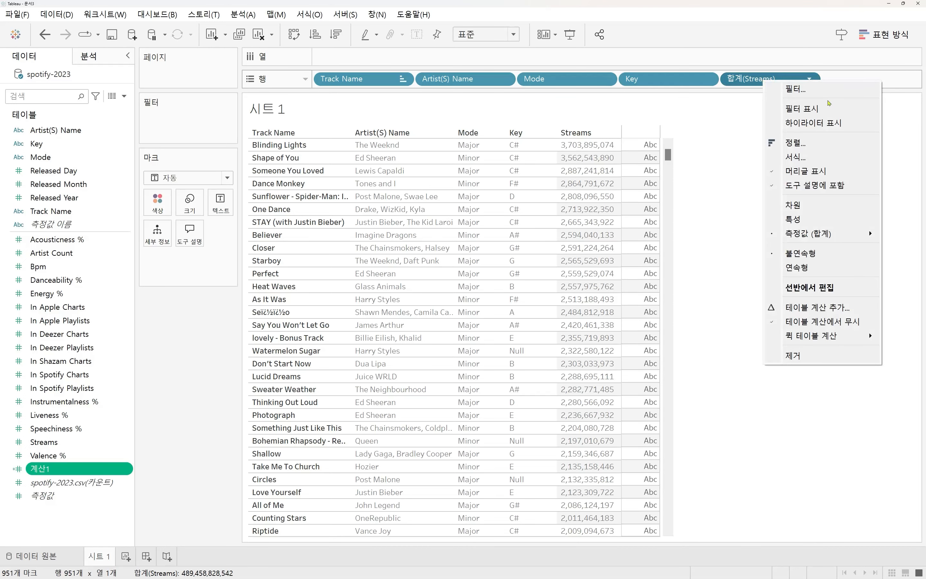
pyautogui.click(796, 219)
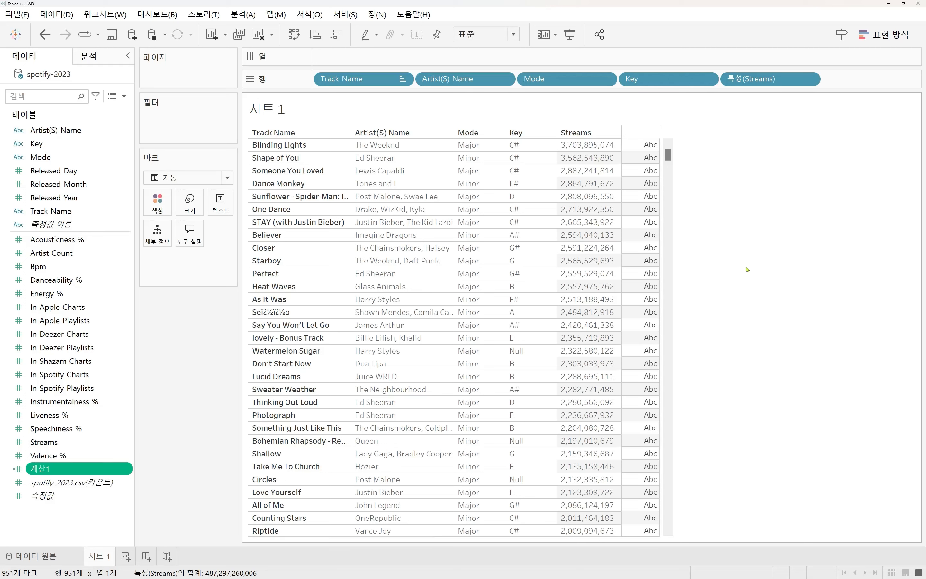
pyautogui.rightClick(750, 81)
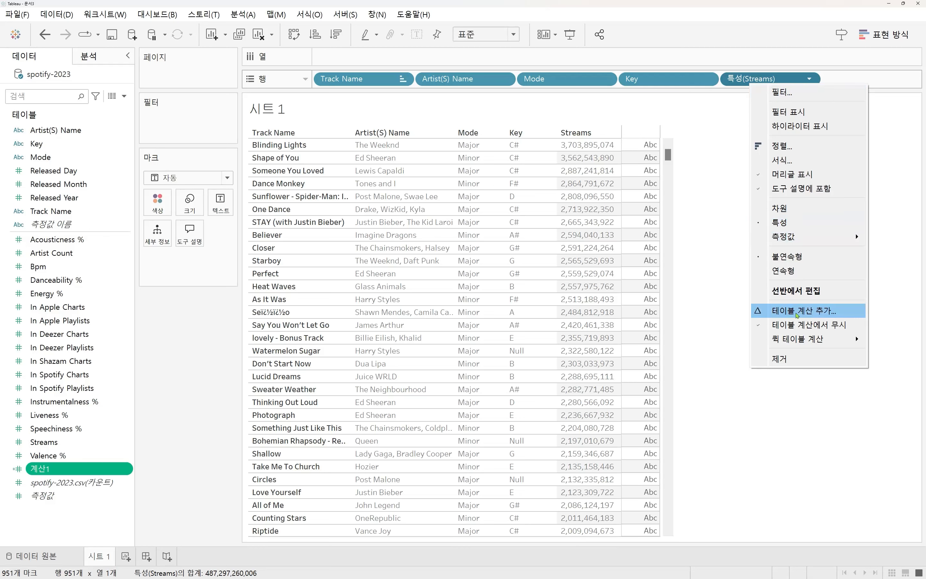
pyautogui.click(785, 441)
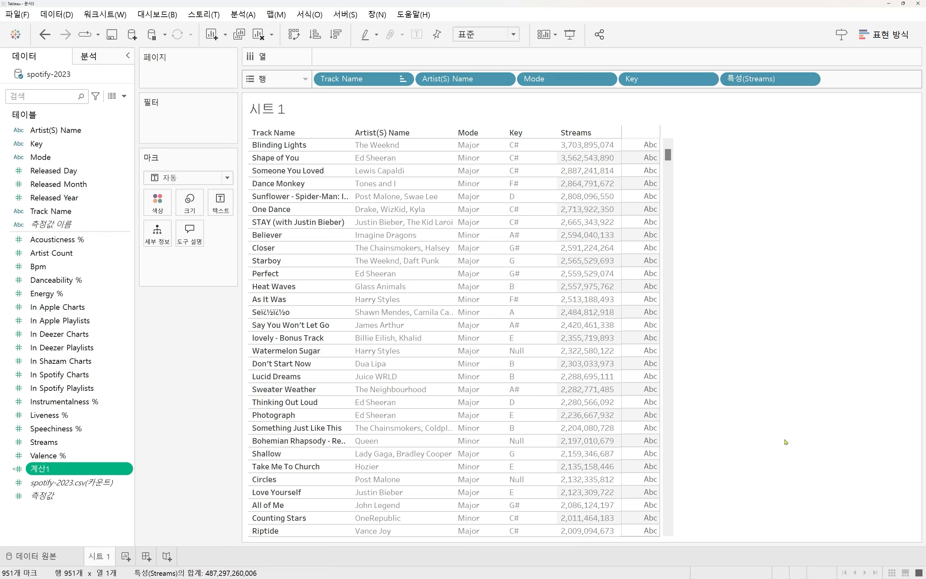
# Step: Rename the calculated field 계산1 as Streams_RANK and save it
pyautogui.rightClick(45, 473)
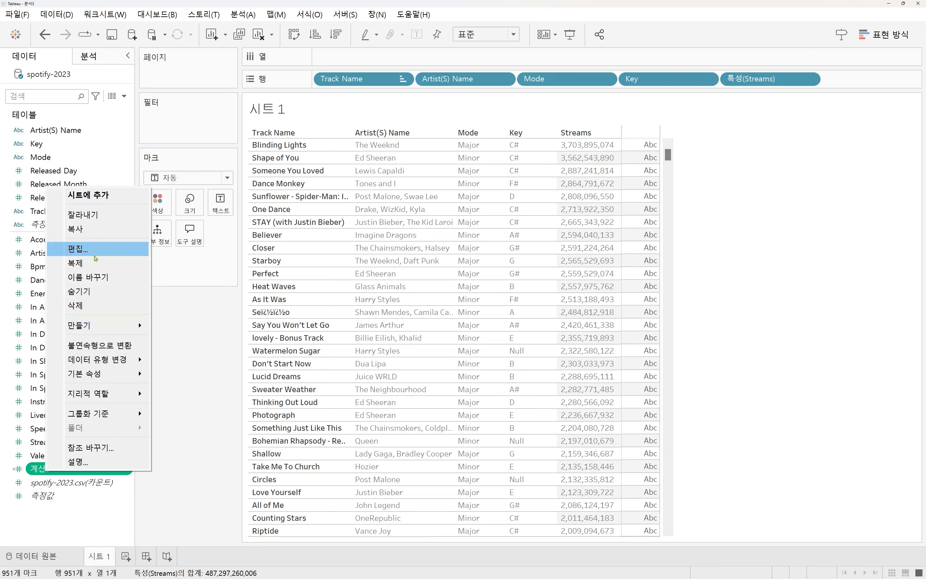
pyautogui.click(78, 249)
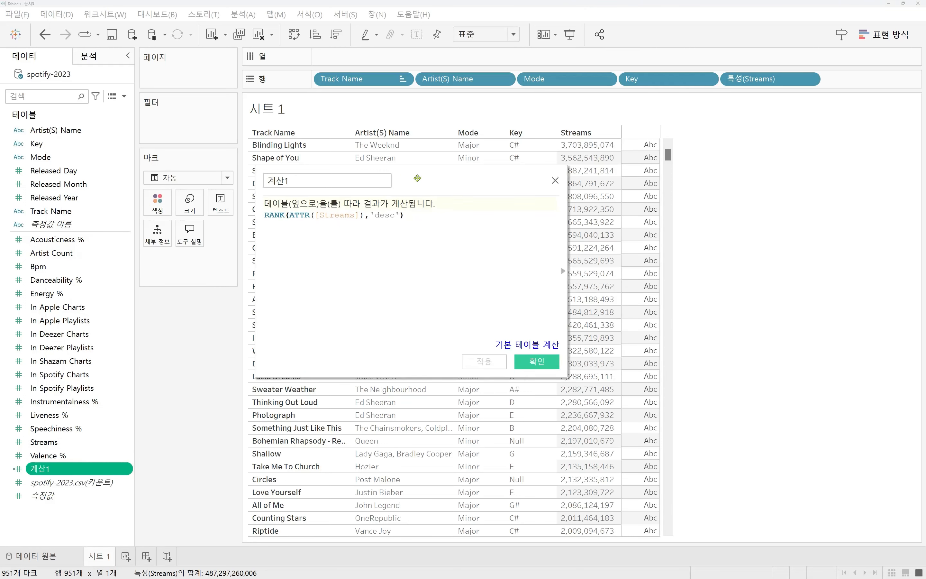
pyautogui.moveTo(417, 178); pyautogui.dragTo(469, 194)
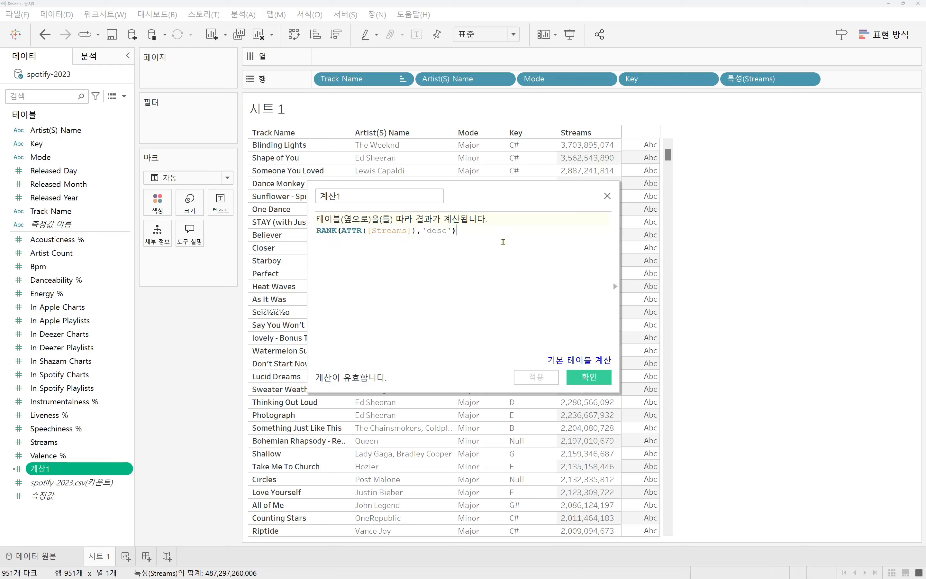
pyautogui.click(387, 197)
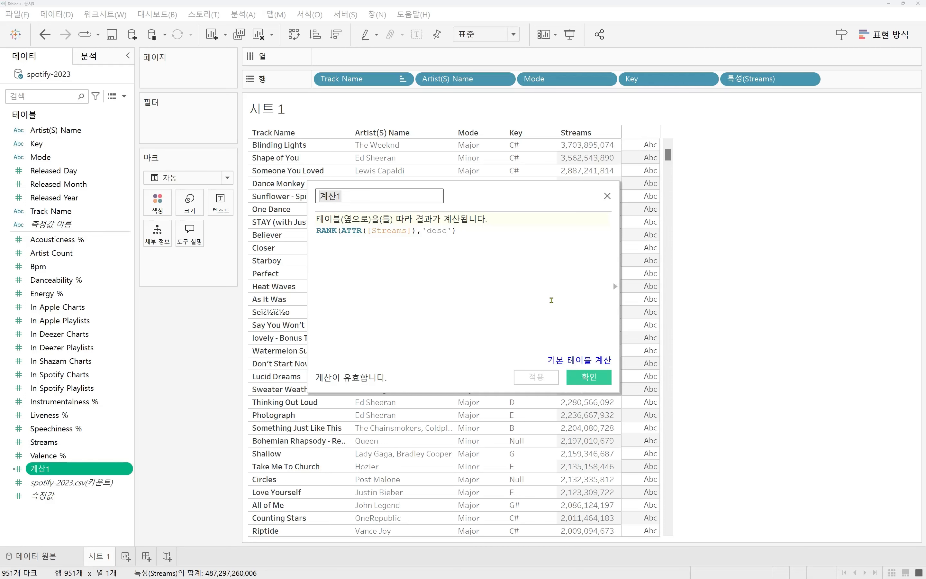
pyautogui.write('S')
pyautogui.press('BackSpace')
pyautogui.write('Stre')
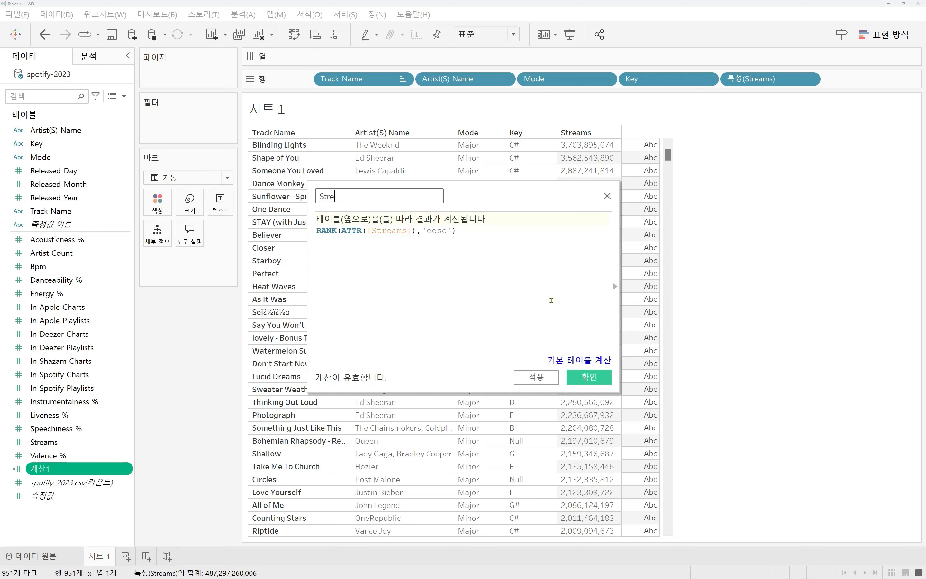
pyautogui.write('ams_RANK')
pyautogui.click(578, 377)
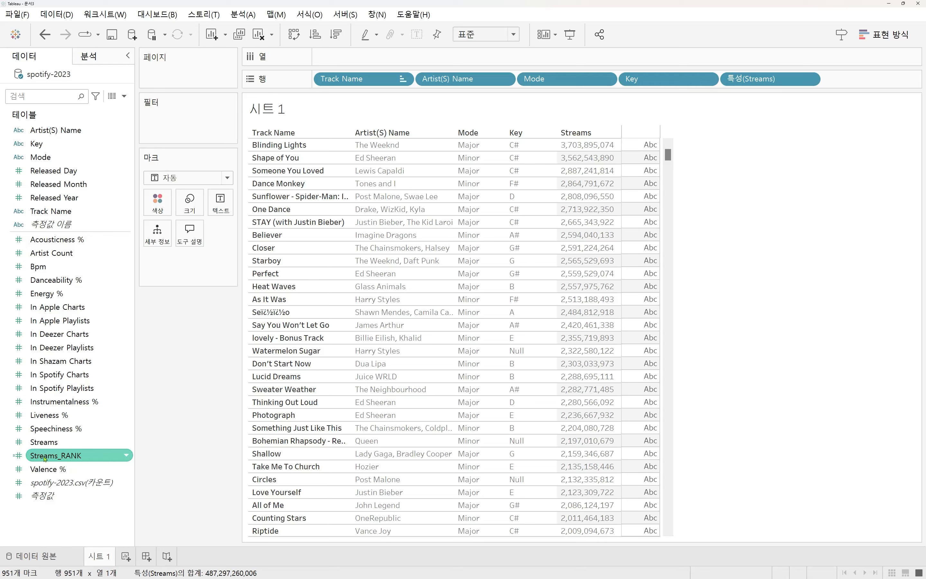
# Step: Add Streams_RANK to the end of the rows after Streams and convert it to discrete (불연속형)
pyautogui.moveTo(45, 459)
pyautogui.mouseDown()
pyautogui.moveTo(322, 188)
pyautogui.moveTo(424, 68)
pyautogui.moveTo(734, 89)
pyautogui.moveTo(765, 102)
pyautogui.moveTo(828, 75)
pyautogui.moveTo(76, 425)
pyautogui.moveTo(54, 458)
pyautogui.mouseUp()
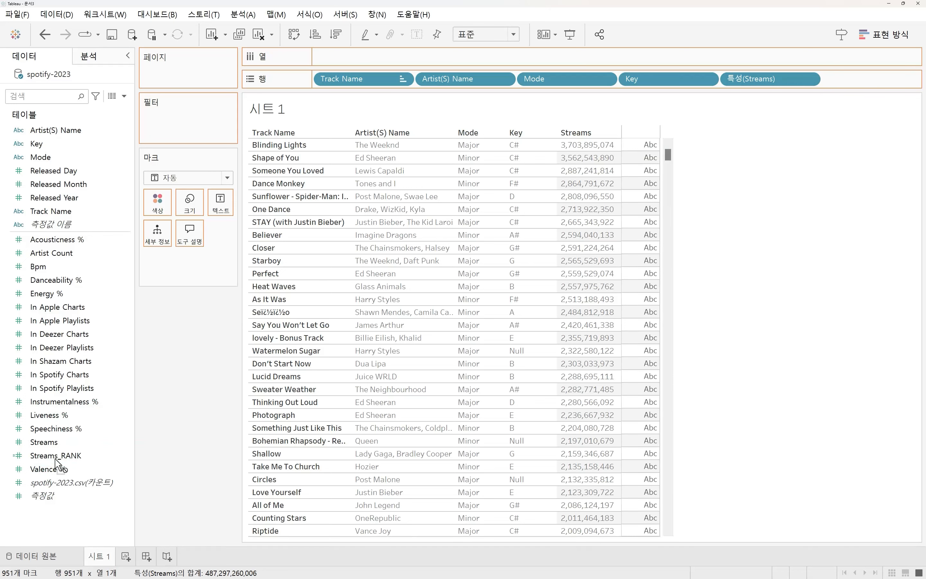
pyautogui.moveTo(55, 458)
pyautogui.mouseDown()
pyautogui.moveTo(574, 134)
pyautogui.moveTo(545, 81)
pyautogui.moveTo(772, 91)
pyautogui.moveTo(825, 80)
pyautogui.mouseUp()
pyautogui.moveTo(844, 122); pyautogui.dragTo(844, 132)
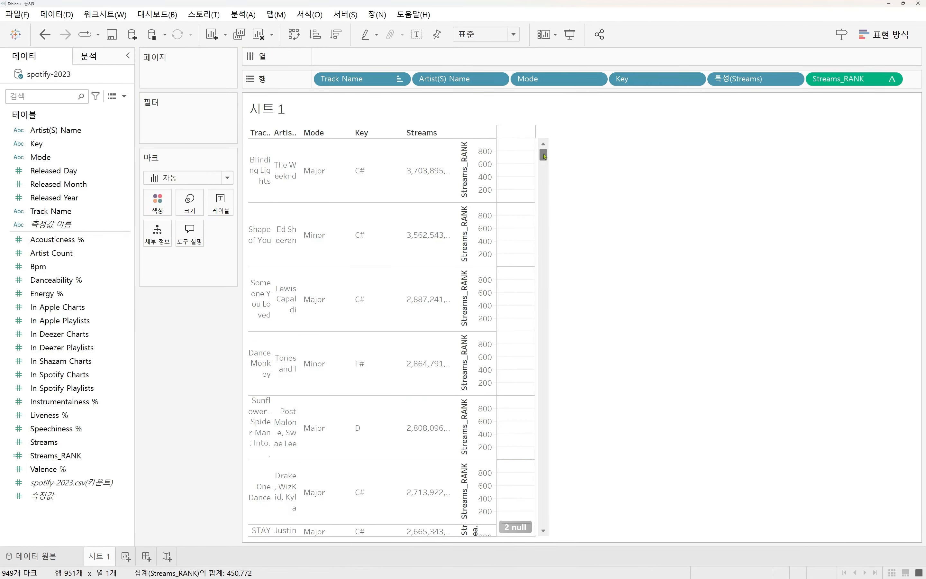
pyautogui.moveTo(543, 155); pyautogui.dragTo(574, 118)
pyautogui.rightClick(844, 76)
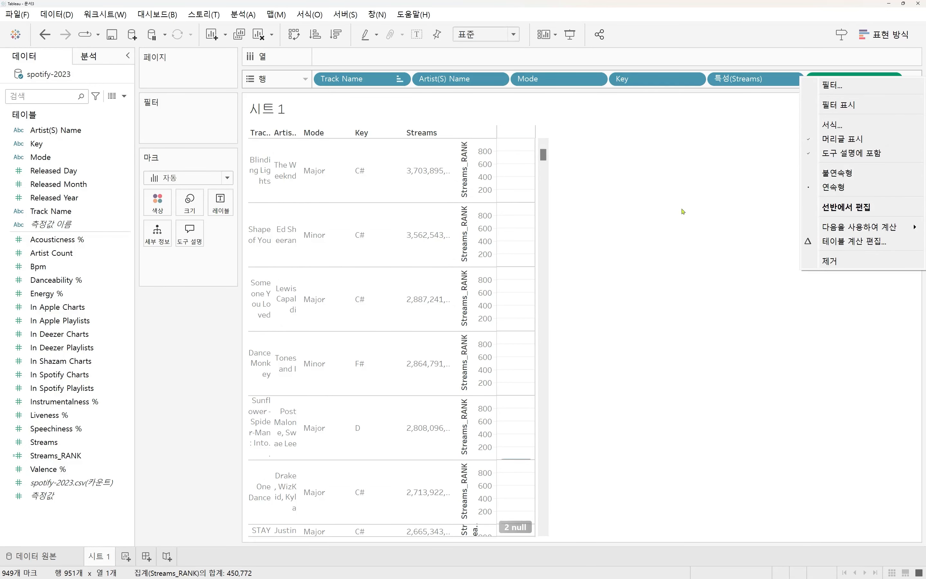
pyautogui.click(844, 175)
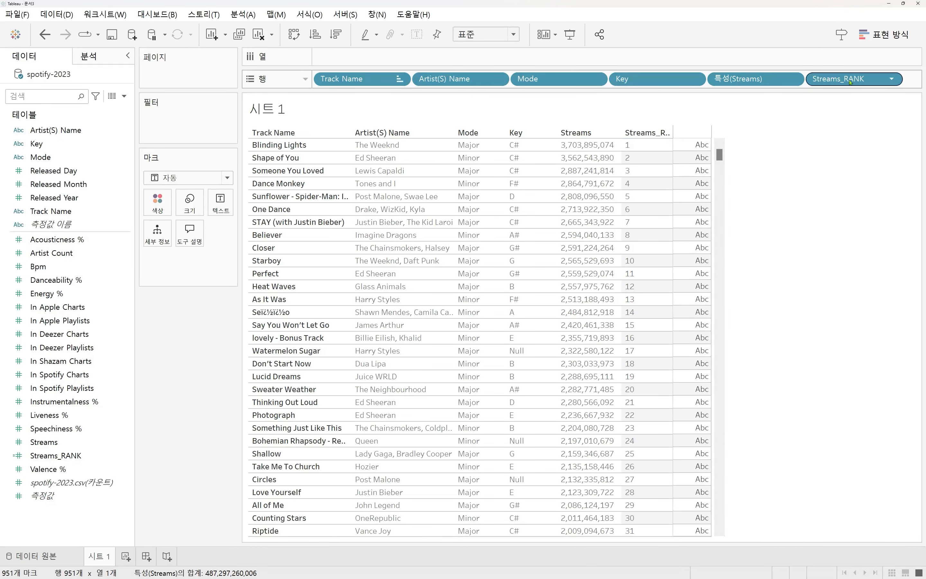
# Step: Compare the table with Streams_RANK placed before and after Track Name in the rows
pyautogui.moveTo(850, 82); pyautogui.dragTo(327, 76)
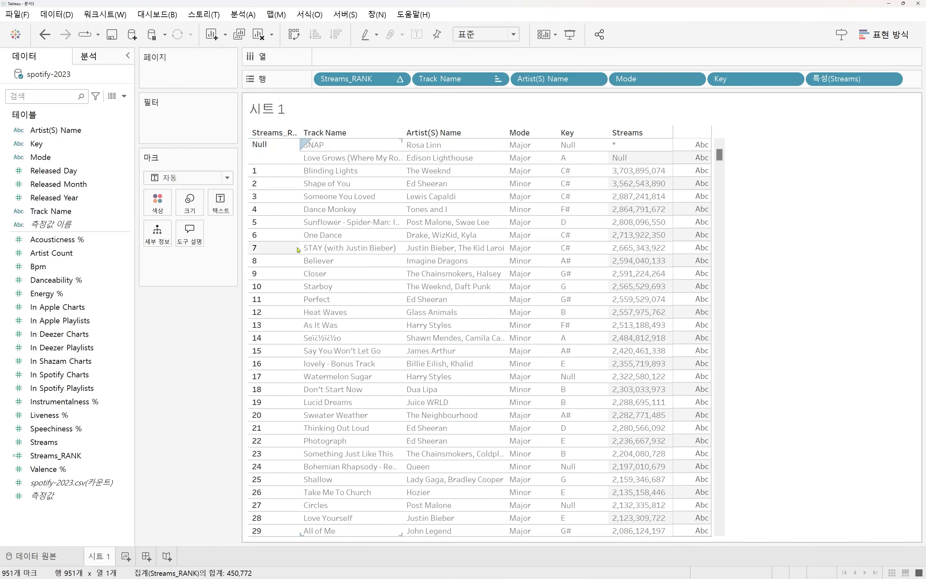
pyautogui.moveTo(356, 81); pyautogui.dragTo(517, 81)
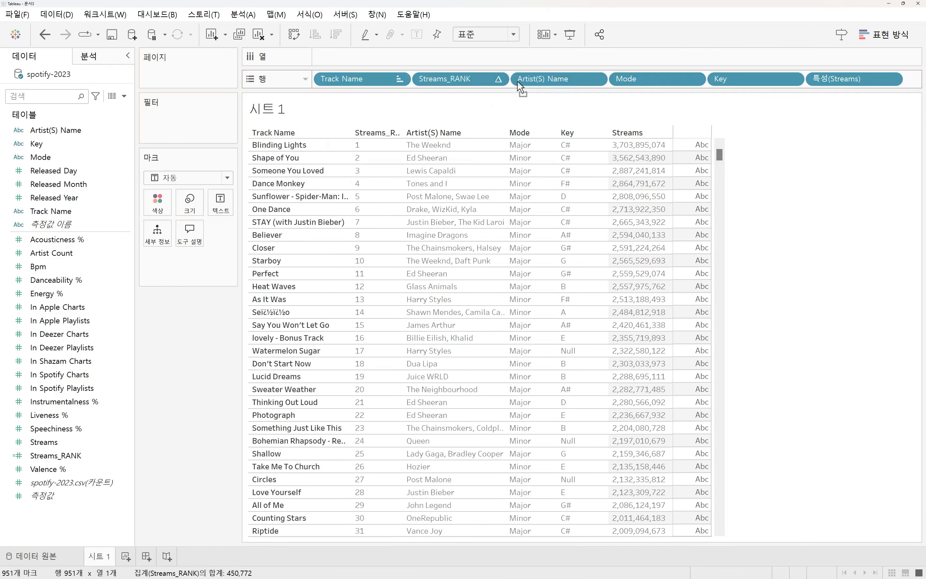
pyautogui.moveTo(462, 72); pyautogui.dragTo(325, 79)
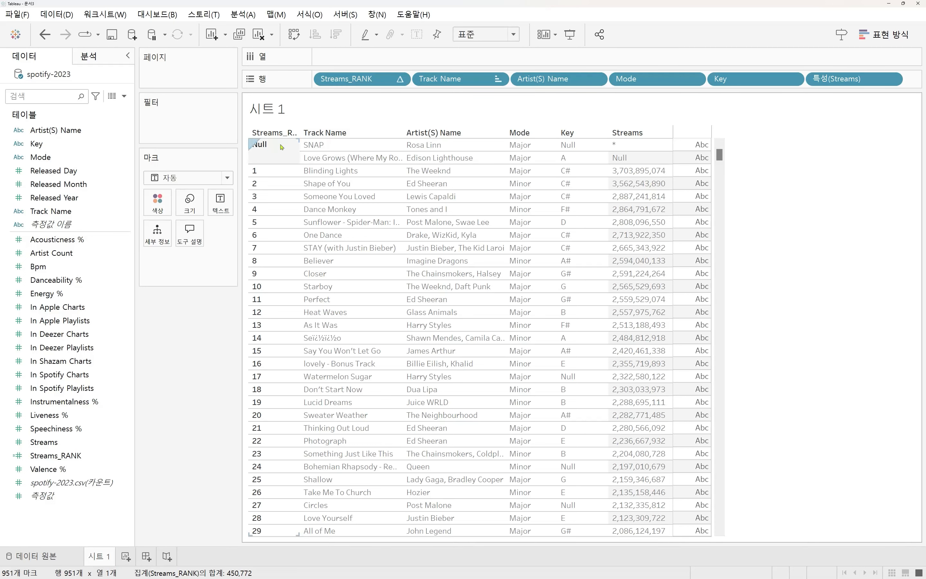
pyautogui.moveTo(346, 78); pyautogui.dragTo(501, 78)
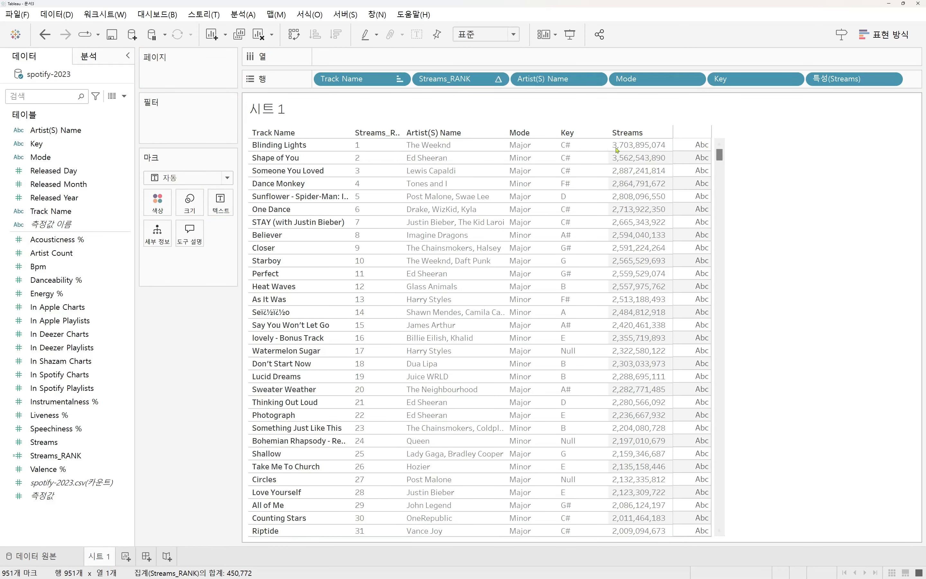
# Step: Move Streams_RANK to the front of the rows and exclude (제외) its Null value from the table
pyautogui.moveTo(459, 80)
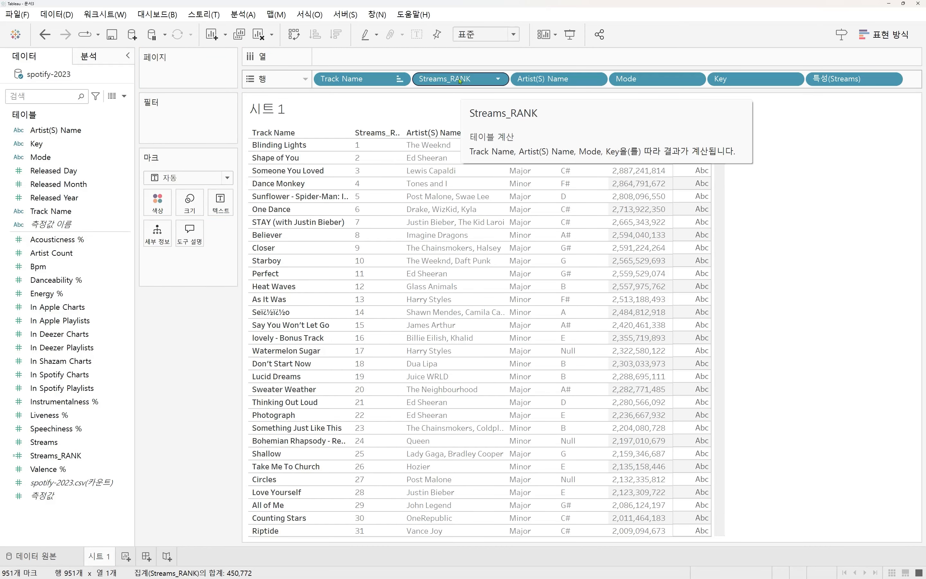
pyautogui.moveTo(459, 80); pyautogui.dragTo(318, 77)
pyautogui.rightClick(272, 153)
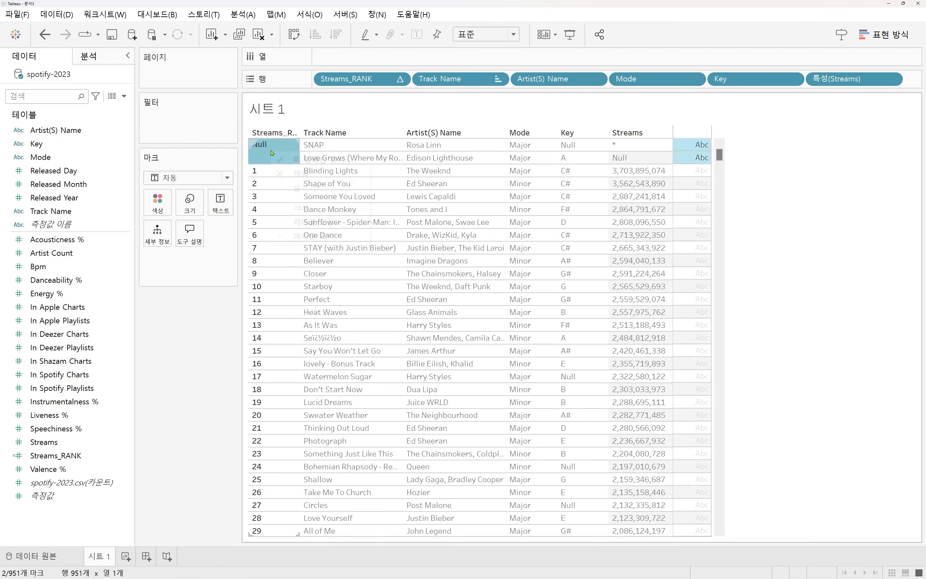
pyautogui.click(773, 225)
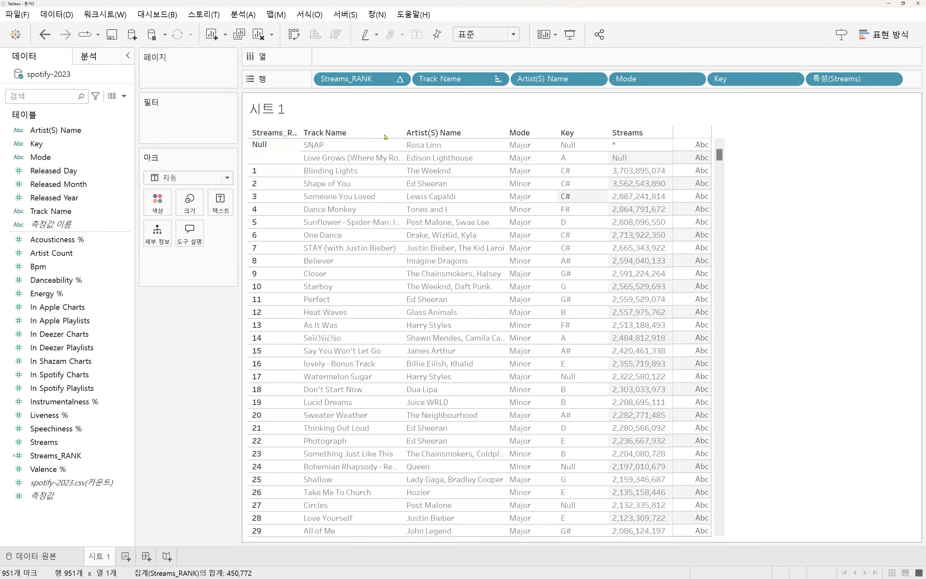
pyautogui.rightClick(276, 149)
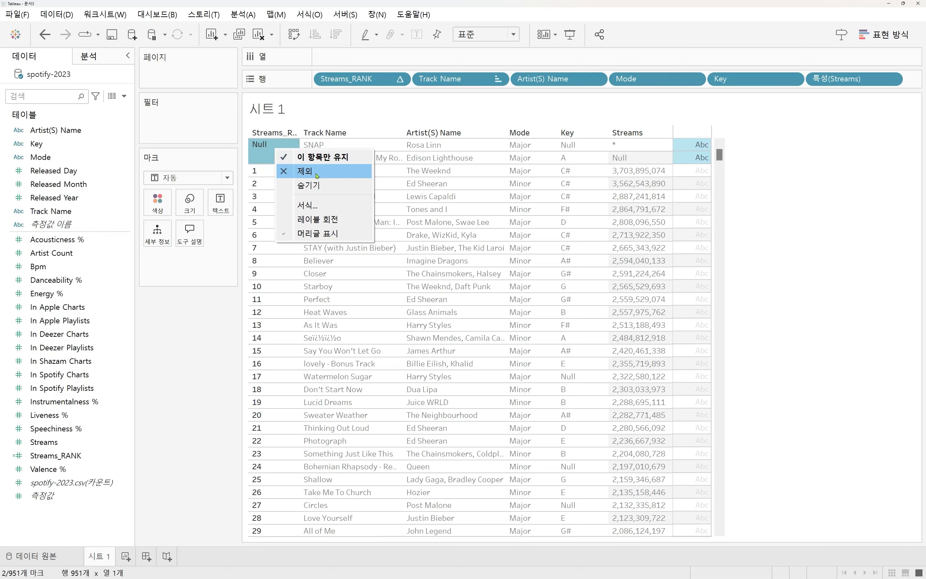
pyautogui.click(316, 175)
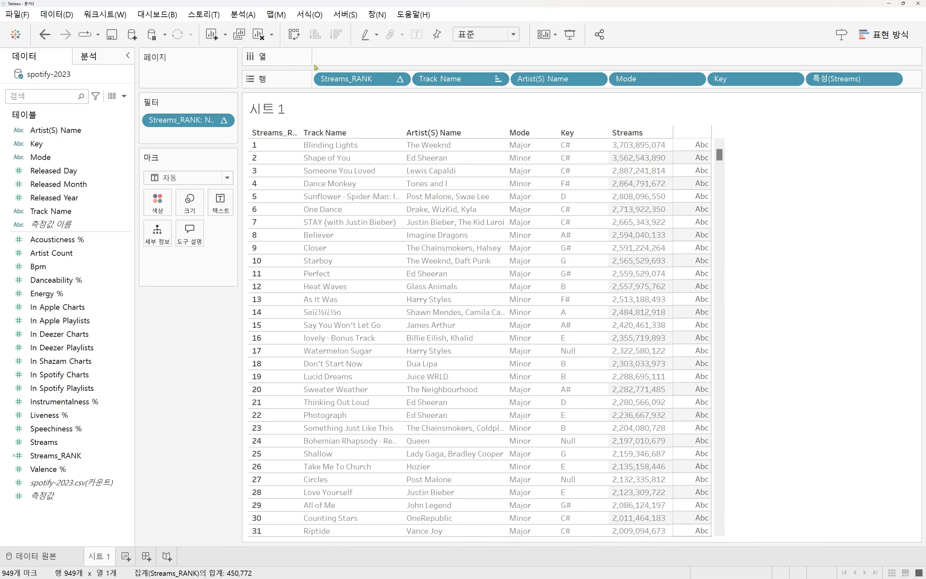
# Step: Look at the spotify-2023 data source, return to the worksheet 시트 1 and rename it as Stream_RANK
pyautogui.click(33, 556)
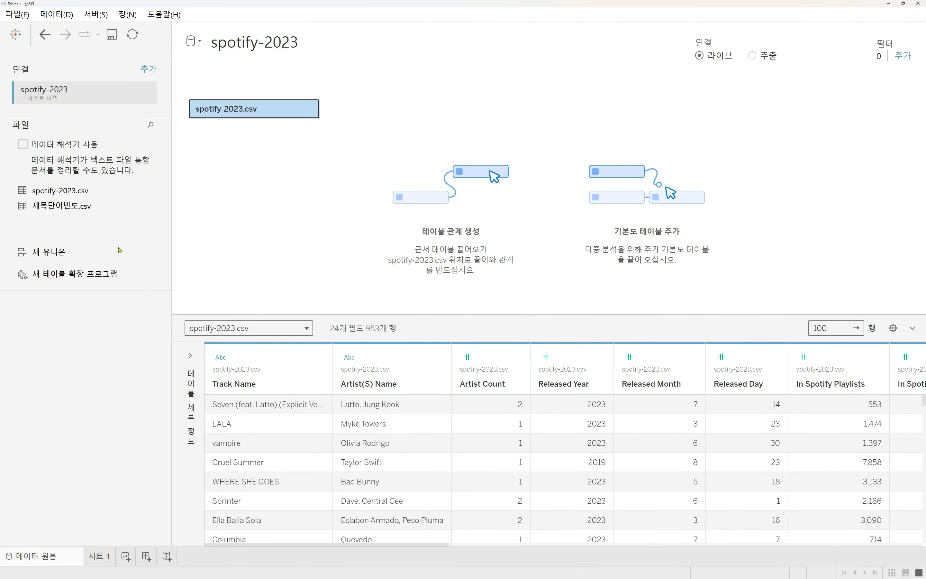
pyautogui.click(104, 557)
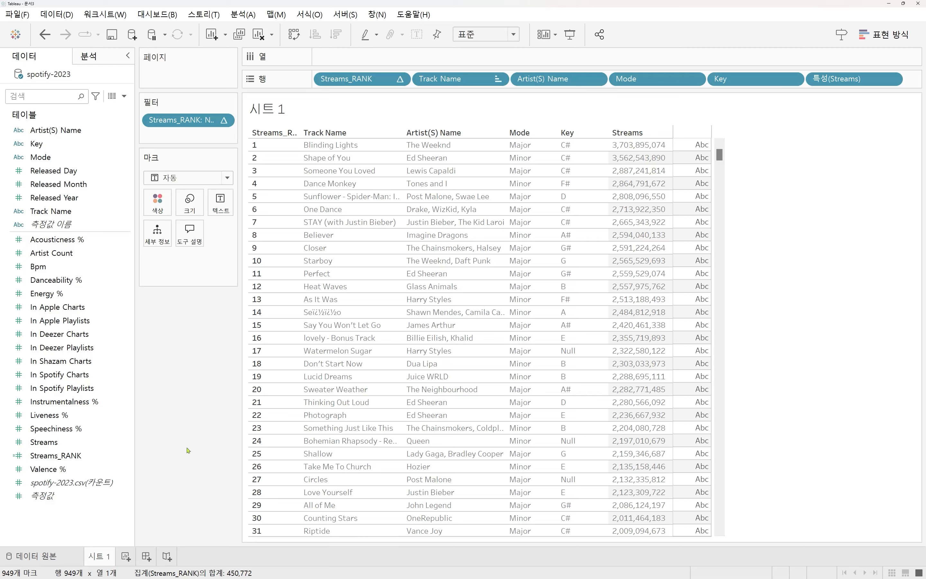
pyautogui.doubleClick(100, 556)
pyautogui.write('Stream_RANK')
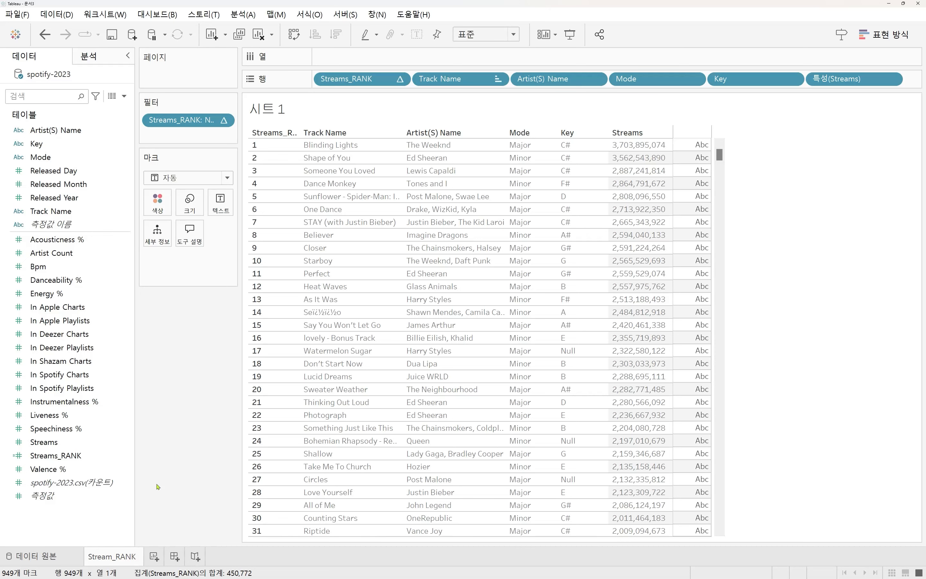
pyautogui.press('Return')
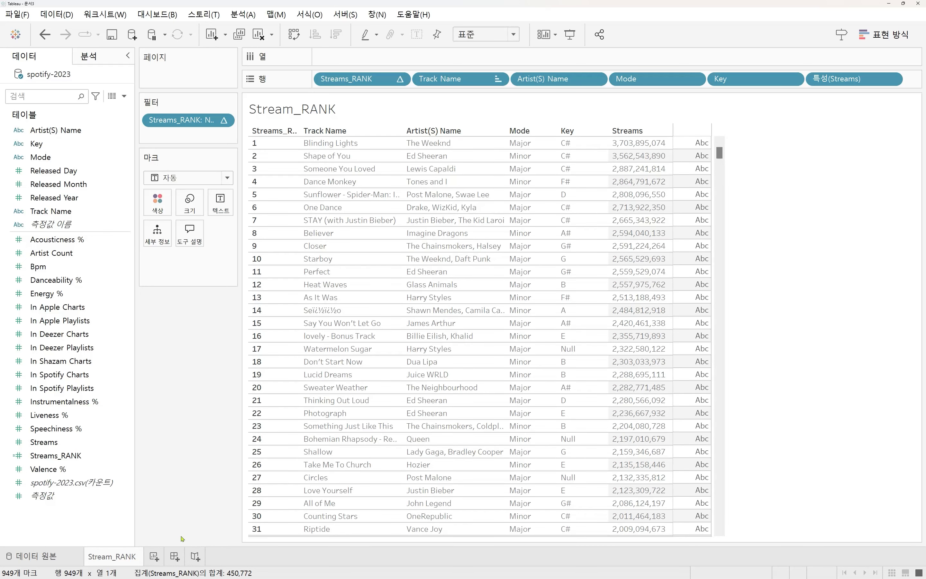
pyautogui.click(153, 559)
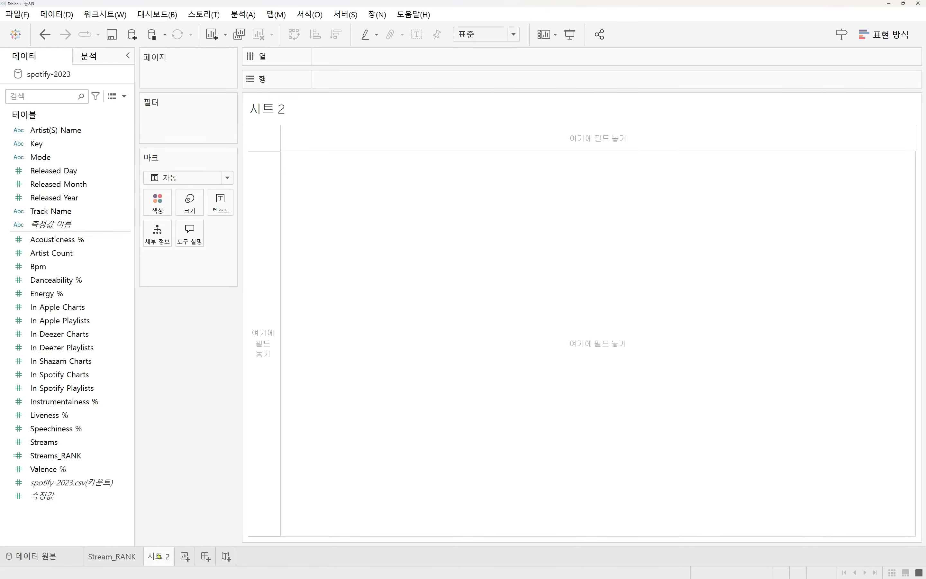
pyautogui.click(124, 558)
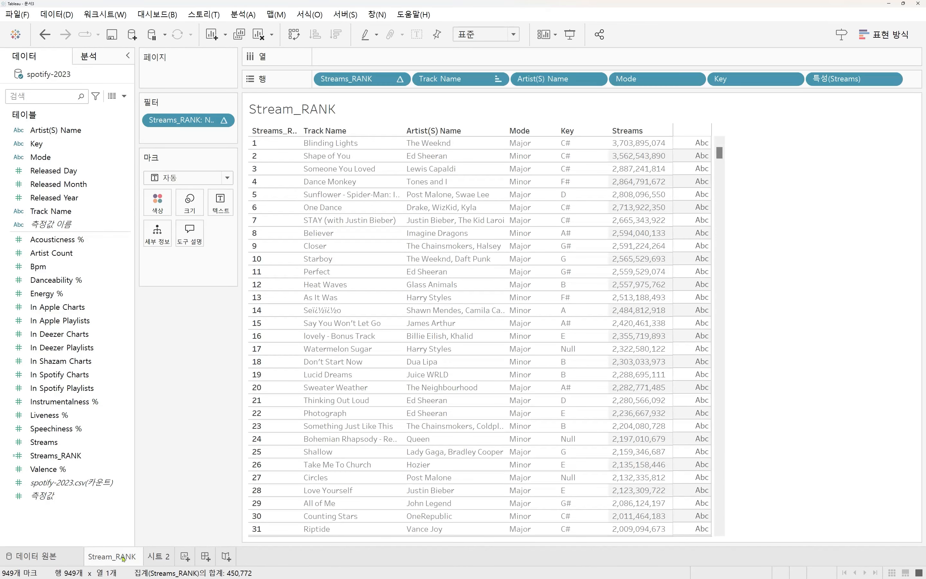
pyautogui.click(155, 556)
pyautogui.rightClick(157, 557)
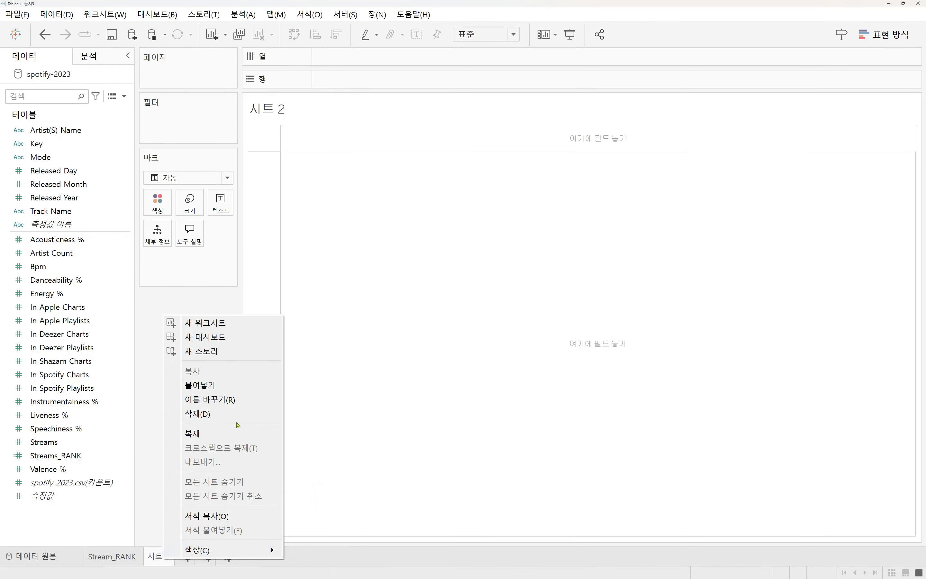
pyautogui.click(215, 414)
# Step: Duplicate the Stream_RANK worksheet and remove Track Name, Mode and Key from the duplicate's rows
pyautogui.rightClick(111, 556)
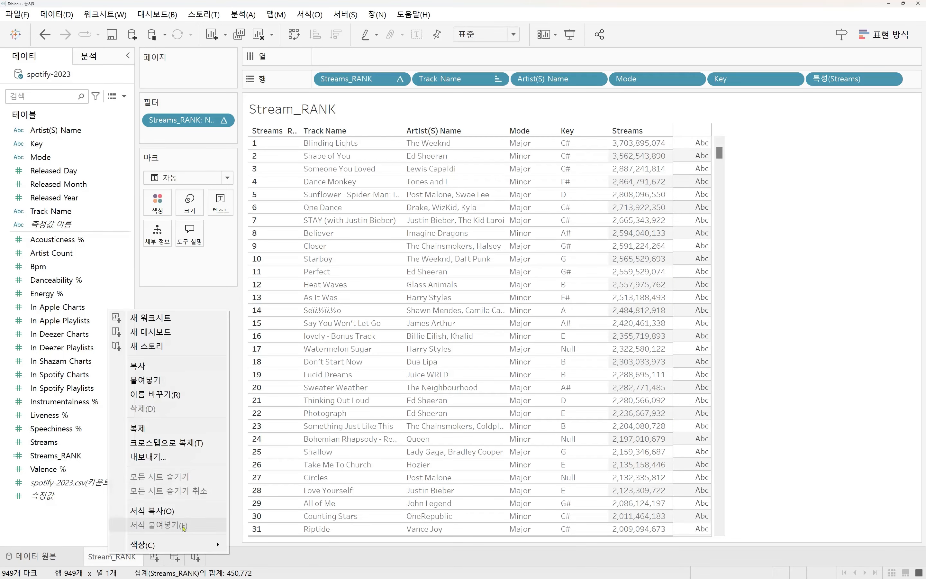
pyautogui.click(155, 428)
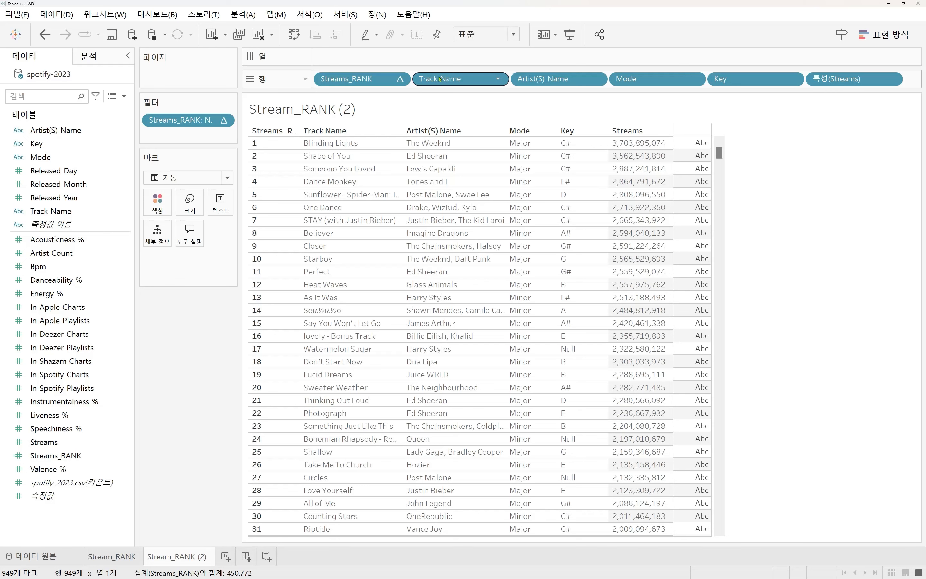
pyautogui.moveTo(439, 78); pyautogui.dragTo(194, 351)
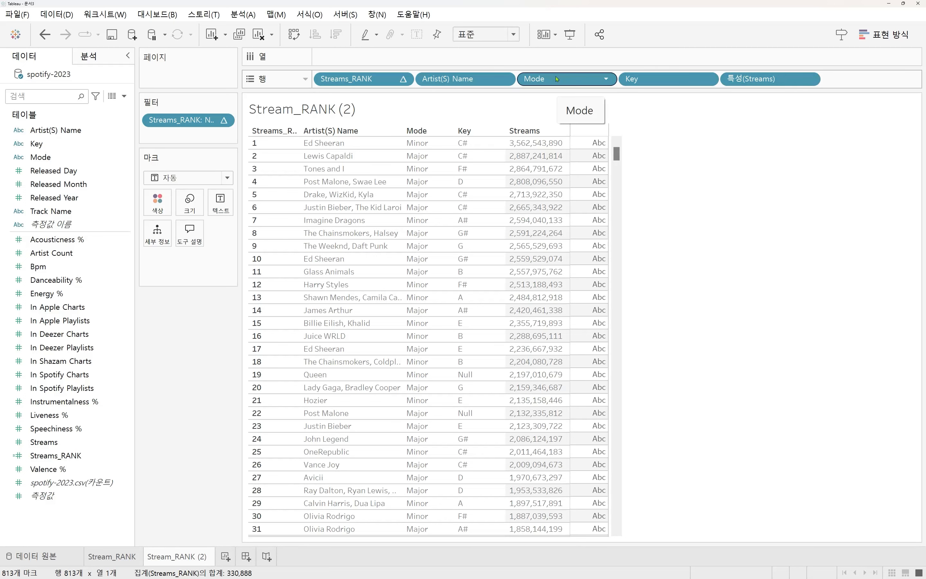
pyautogui.moveTo(557, 79); pyautogui.dragTo(746, 217)
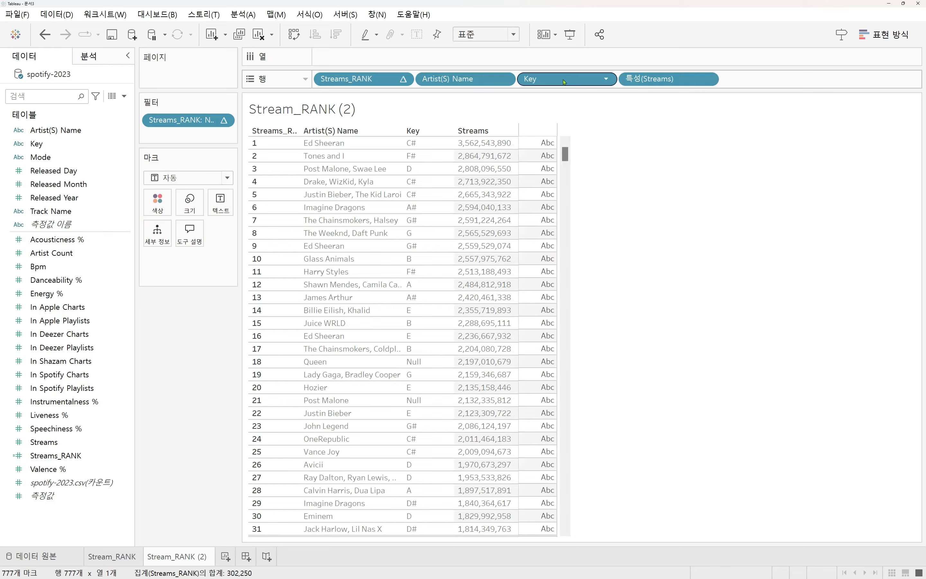
pyautogui.moveTo(563, 80); pyautogui.dragTo(668, 222)
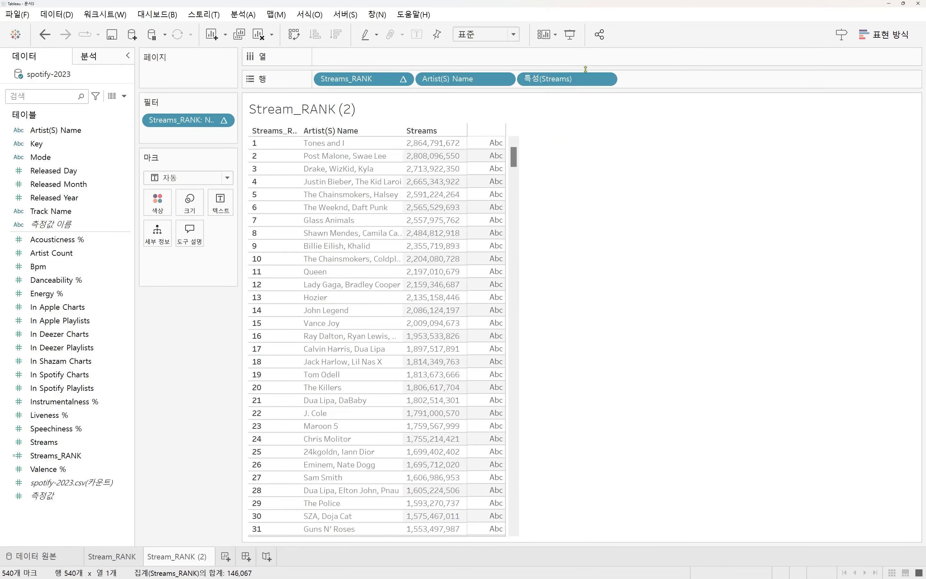
# Step: Change the Streams field in the duplicate's rows from attribute (특성) to sum (합계)
pyautogui.rightClick(554, 79)
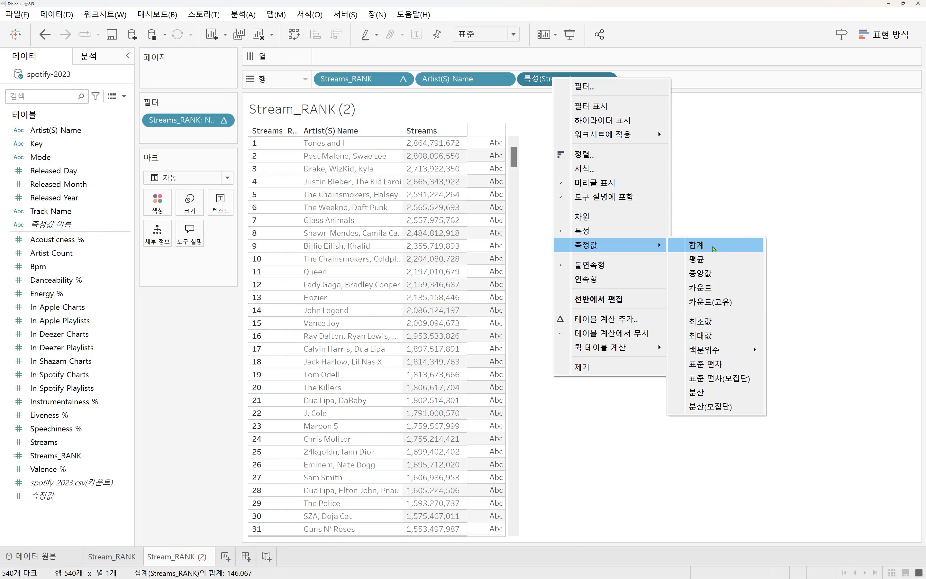
pyautogui.click(714, 248)
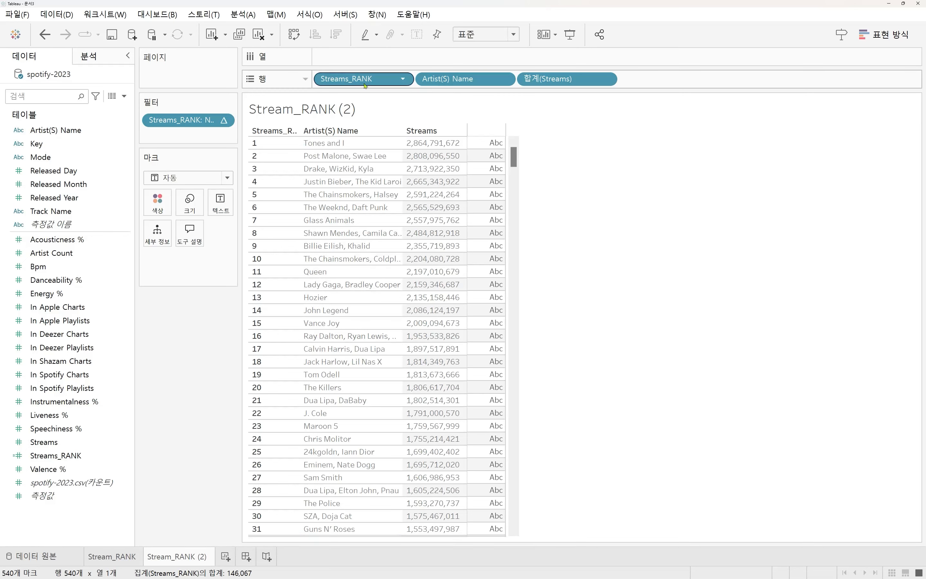
# Step: Remove Streams_RANK from the rows and the filters, and sort Artist(S) Name in descending order by the sum of Streams
pyautogui.moveTo(364, 78); pyautogui.dragTo(183, 348)
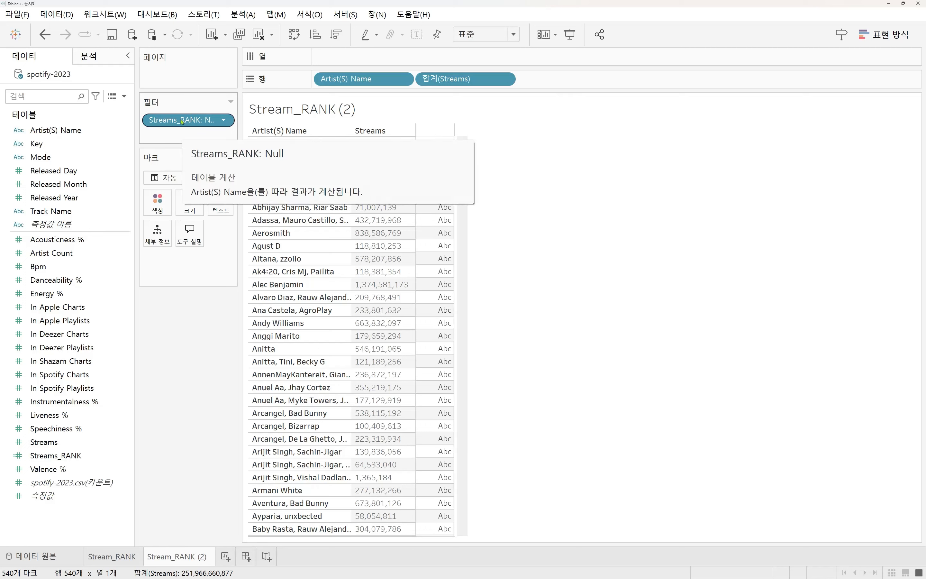
pyautogui.moveTo(182, 122); pyautogui.dragTo(188, 349)
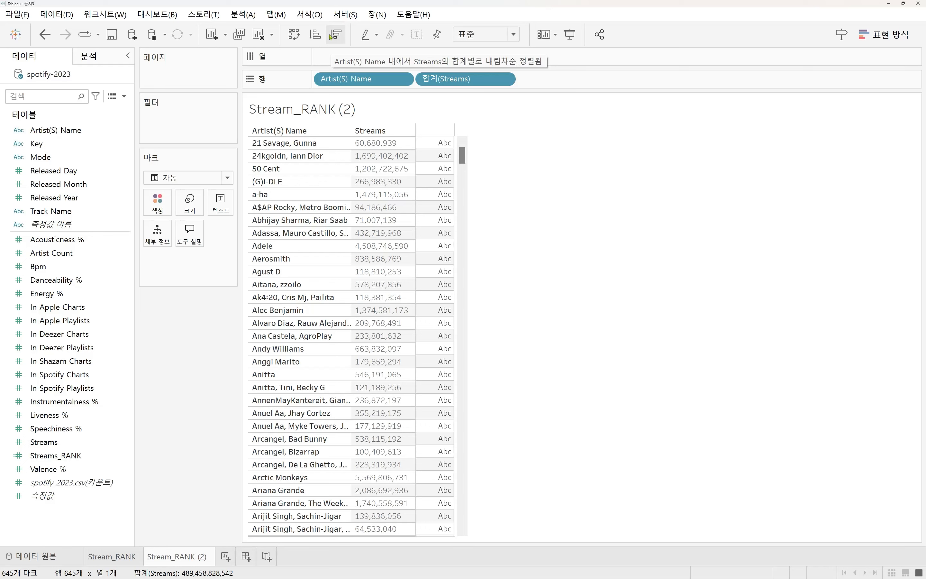
pyautogui.click(330, 37)
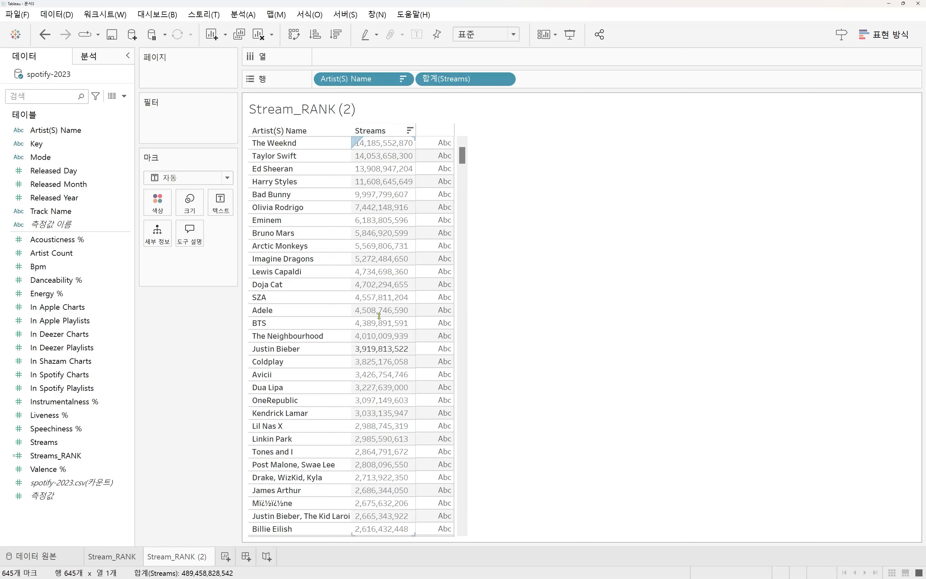
pyautogui.moveTo(418, 356)
# Step: Examine the formula of the Streams_RANK calculated field and close it without changes
pyautogui.click(91, 452)
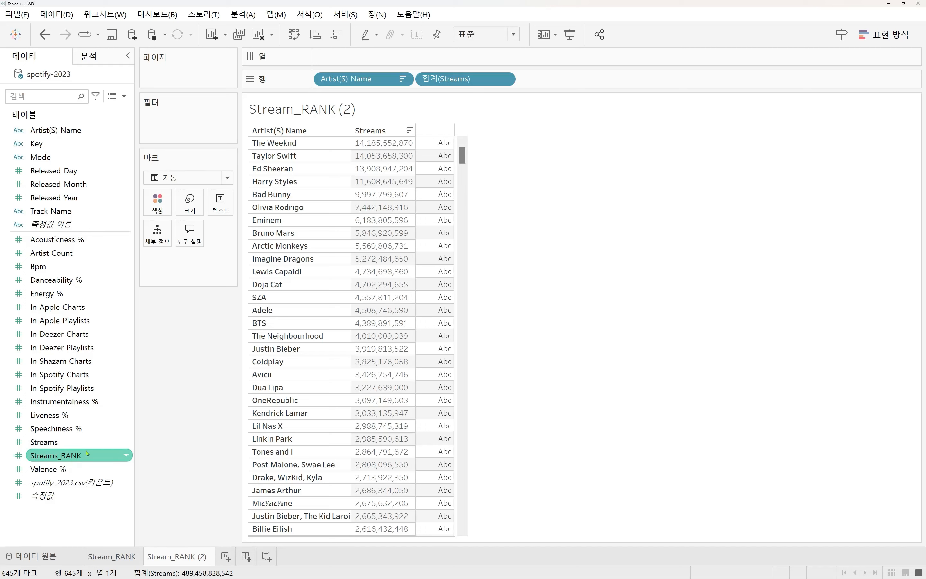
pyautogui.rightClick(59, 457)
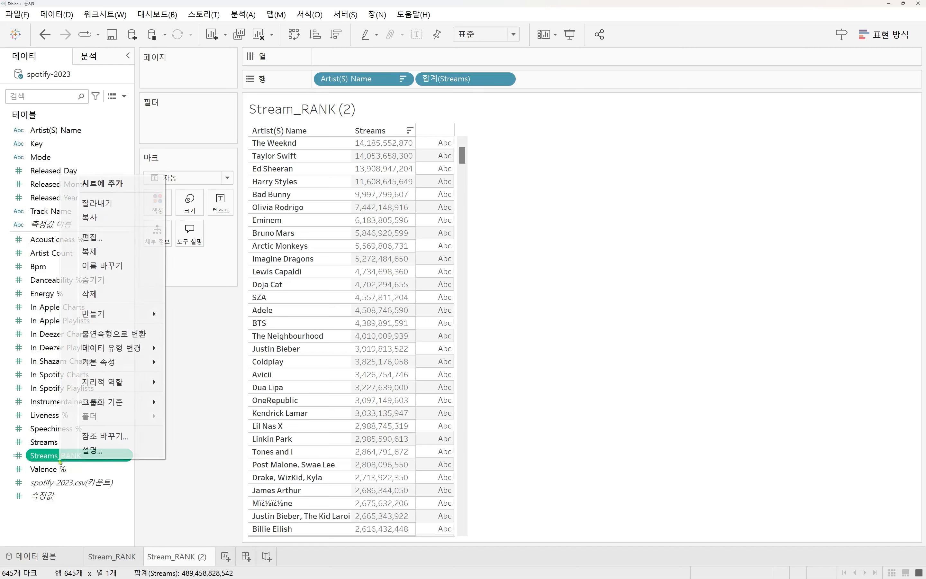
pyautogui.click(109, 240)
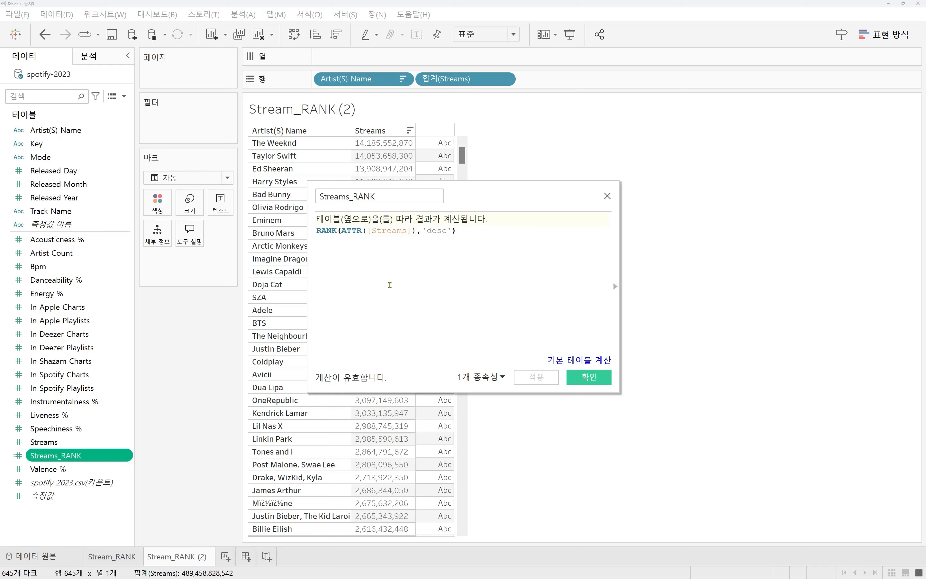
pyautogui.doubleClick(326, 231)
pyautogui.doubleClick(351, 230)
pyautogui.click(473, 236)
pyautogui.click(608, 196)
# Step: Add Streams_RANK to the end of the rows and convert it to discrete (불연속형)
pyautogui.moveTo(56, 455)
pyautogui.mouseDown()
pyautogui.moveTo(625, 94)
pyautogui.moveTo(536, 107)
pyautogui.moveTo(400, 205)
pyautogui.moveTo(592, 89)
pyautogui.mouseUp()
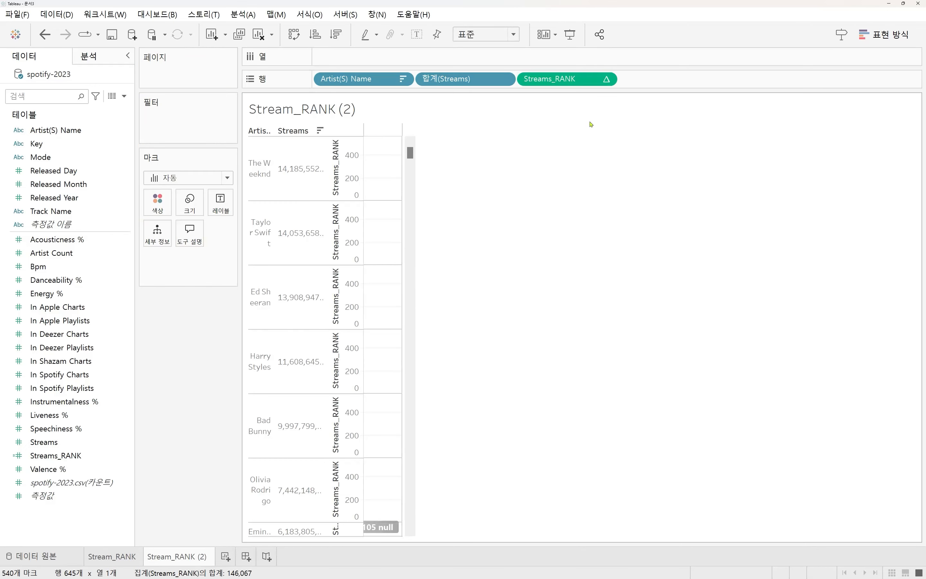
pyautogui.rightClick(565, 79)
pyautogui.click(638, 177)
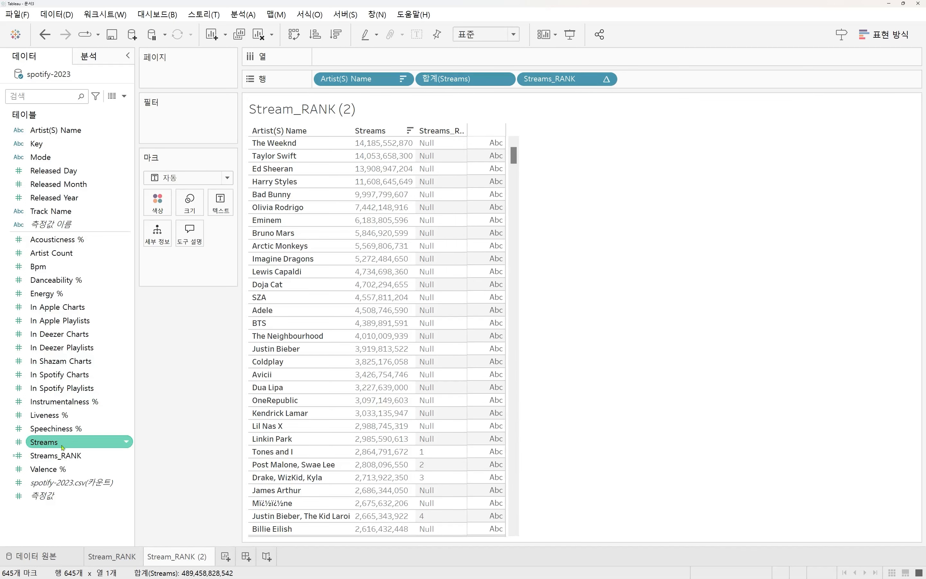
# Step: Edit the Streams_RANK calculated field, replacing ATTR with SUM so the formula reads RANK(SUM([Streams]),'desc')
pyautogui.rightClick(54, 456)
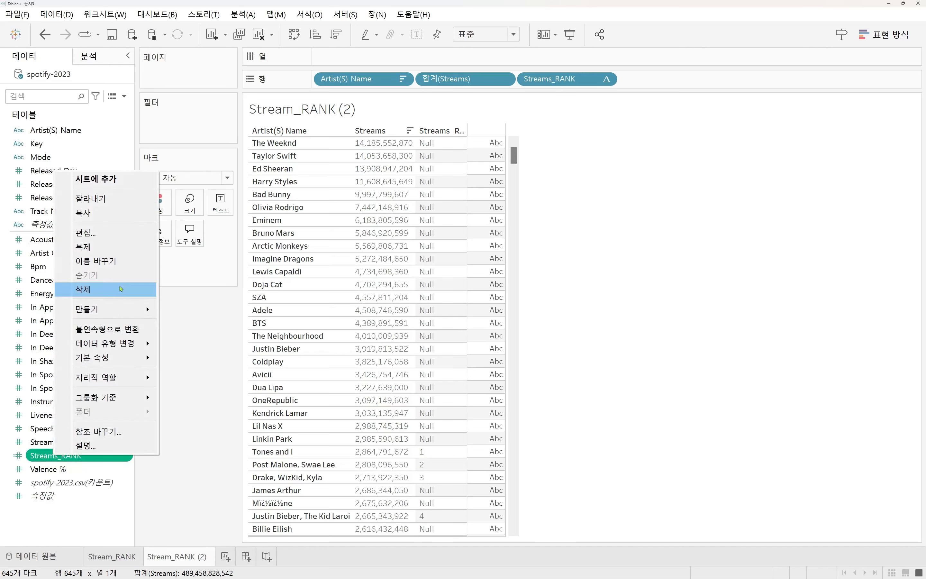
pyautogui.click(128, 238)
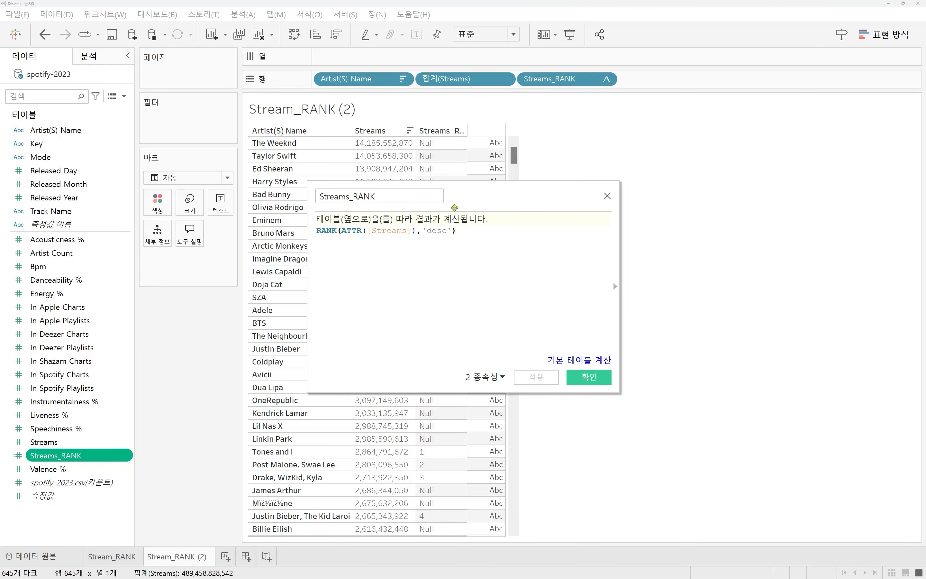
pyautogui.moveTo(469, 190); pyautogui.dragTo(714, 156)
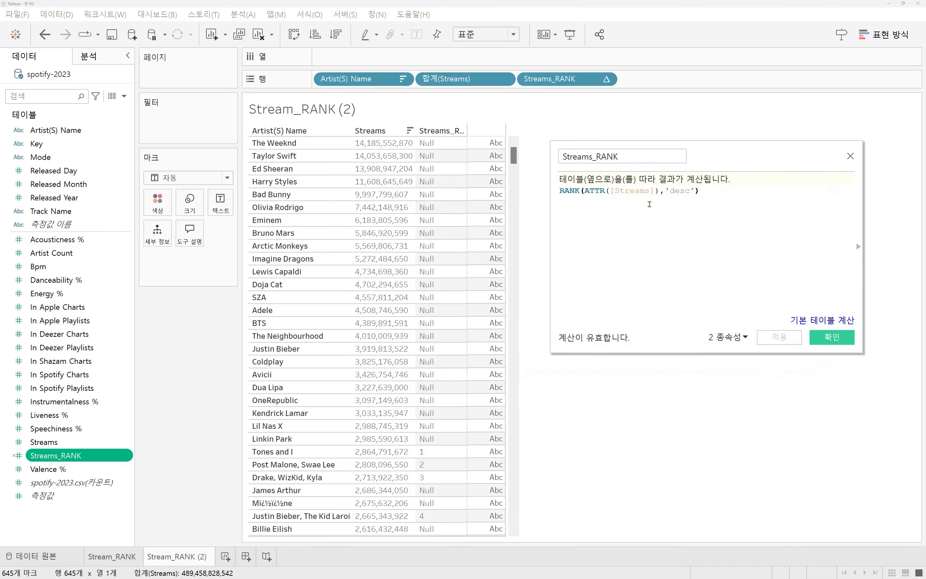
pyautogui.doubleClick(592, 191)
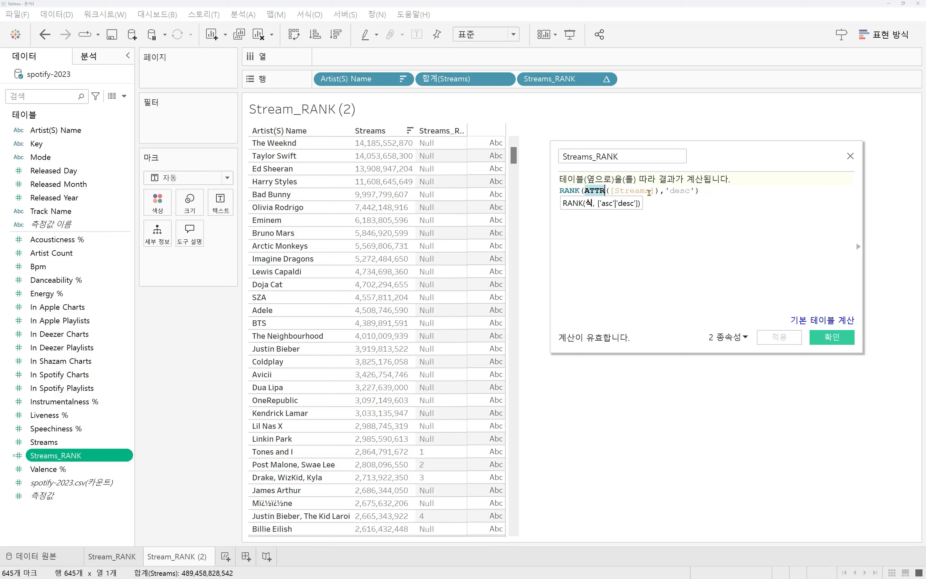
pyautogui.click(590, 190)
pyautogui.doubleClick(590, 191)
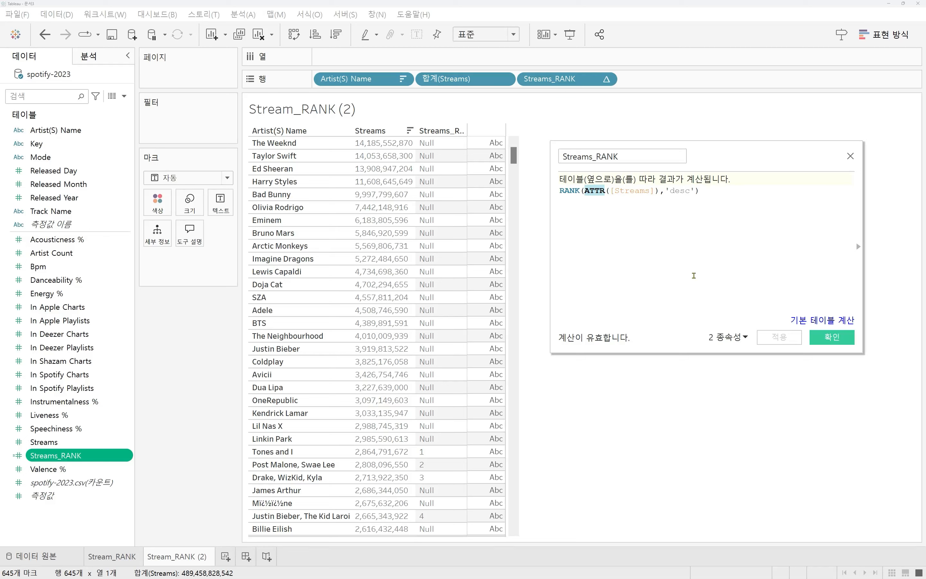
pyautogui.click(694, 276)
pyautogui.doubleClick(592, 190)
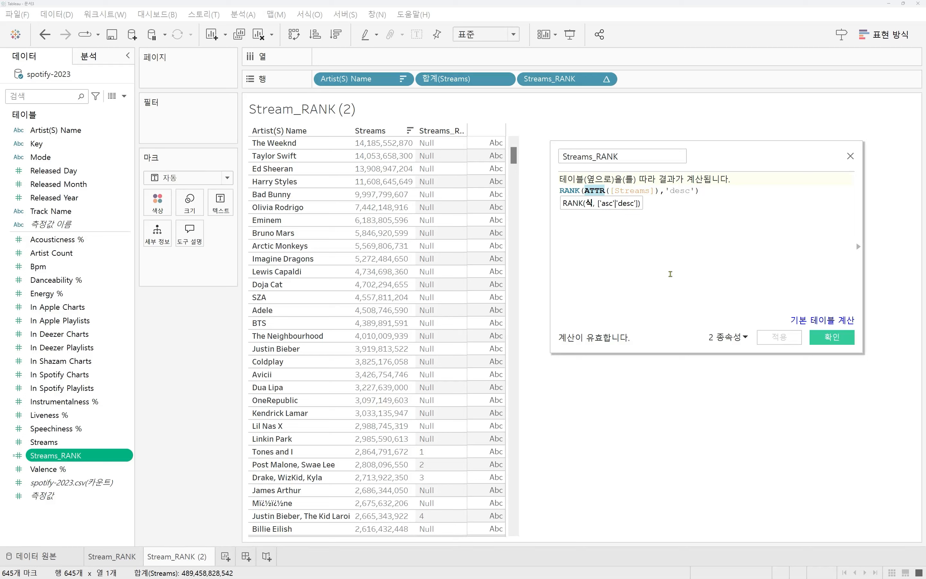
pyautogui.write('SUM')
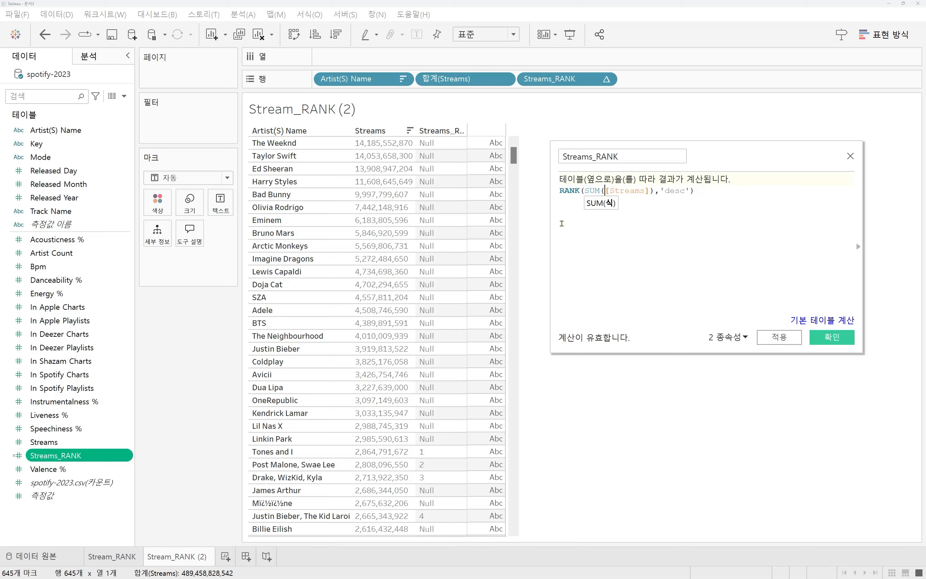
pyautogui.click(719, 200)
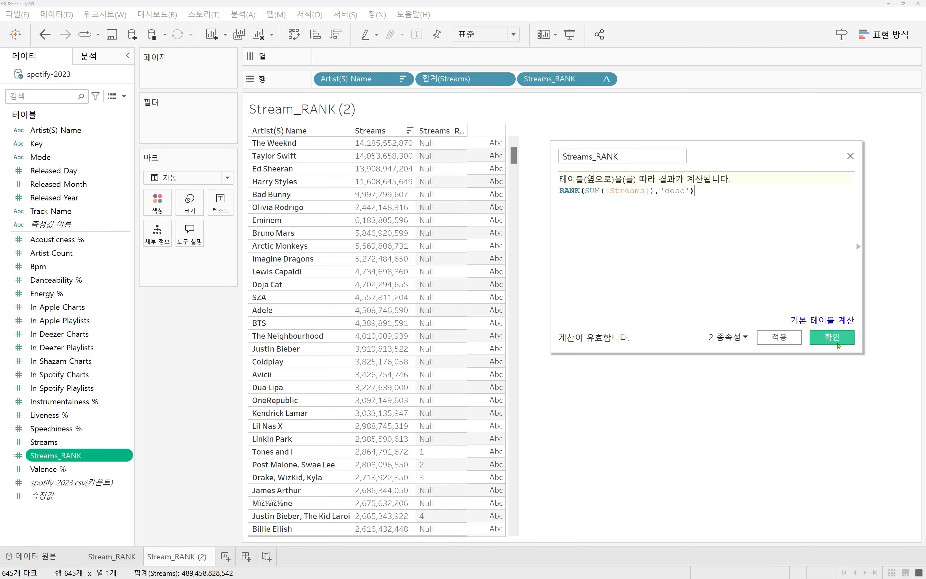
pyautogui.click(821, 339)
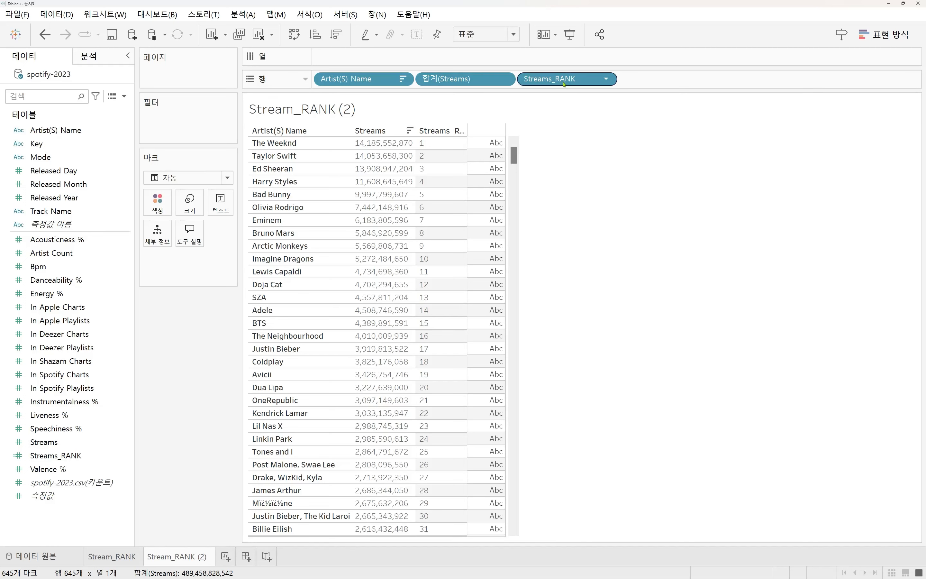
# Step: Place Streams_RANK before Artist(S) Name in the rows and exclude (제외) its Null value
pyautogui.moveTo(564, 84)
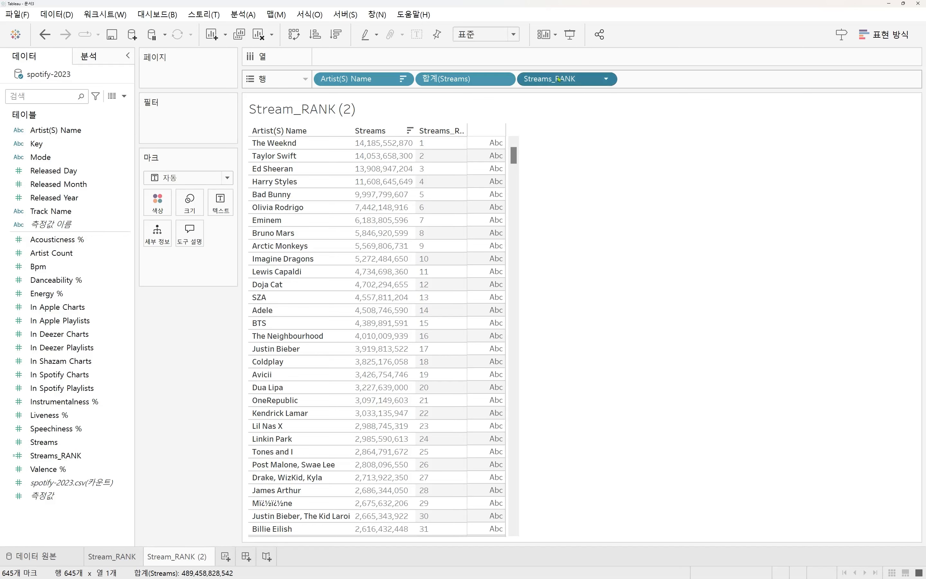
pyautogui.moveTo(559, 79); pyautogui.dragTo(317, 84)
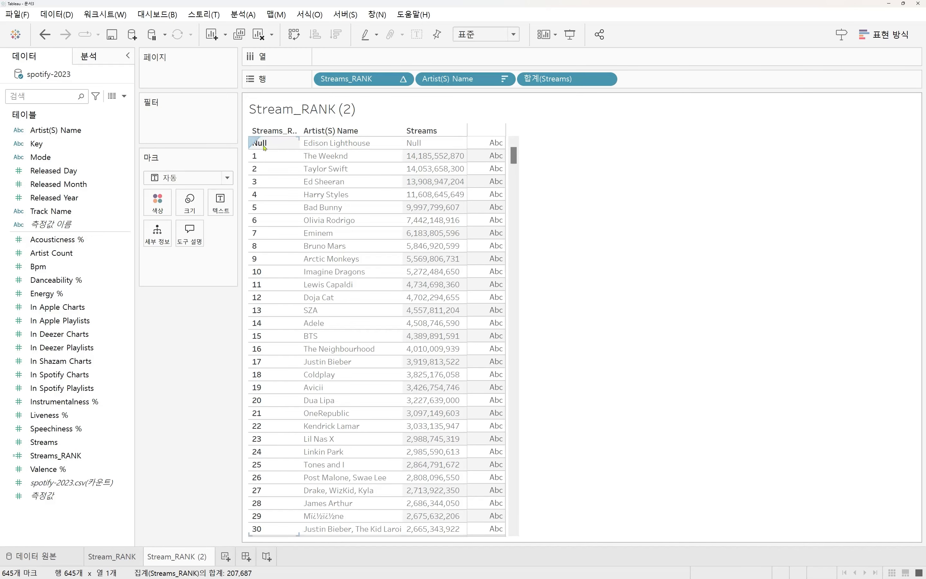
pyautogui.click(276, 146)
pyautogui.rightClick(274, 146)
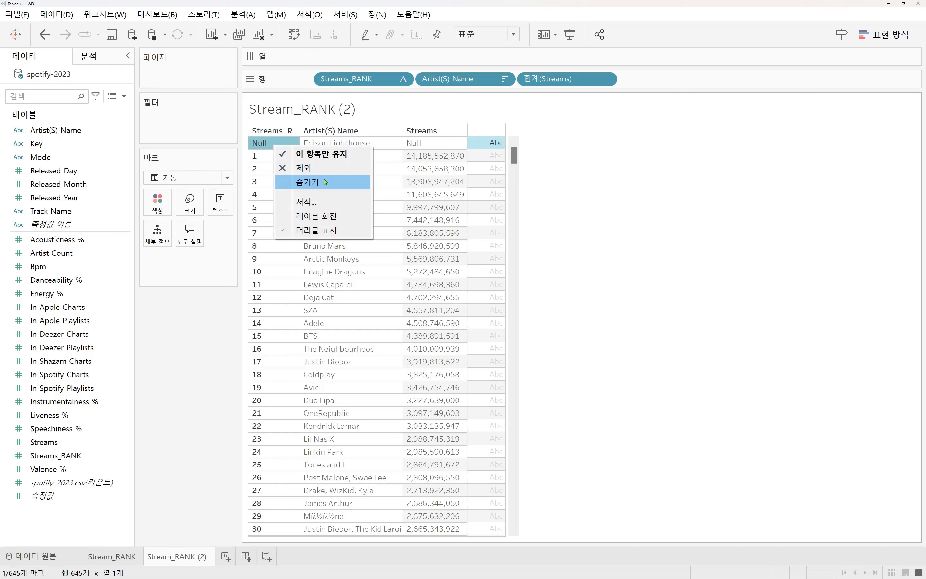
pyautogui.click(305, 168)
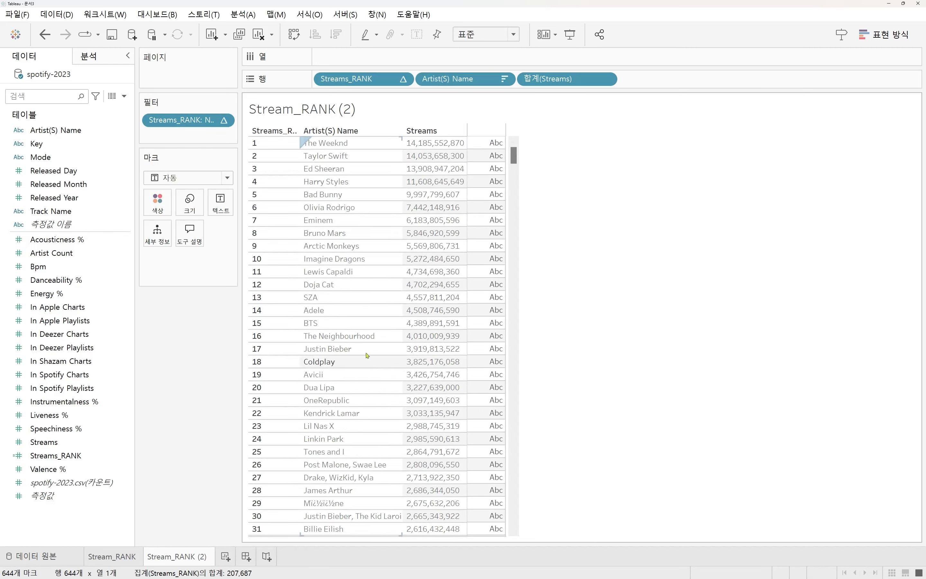
# Step: Check the Stream_RANK worksheet, return to its duplicate Stream_RANK (2) and rename the duplicate as Artist_RANK
pyautogui.click(123, 554)
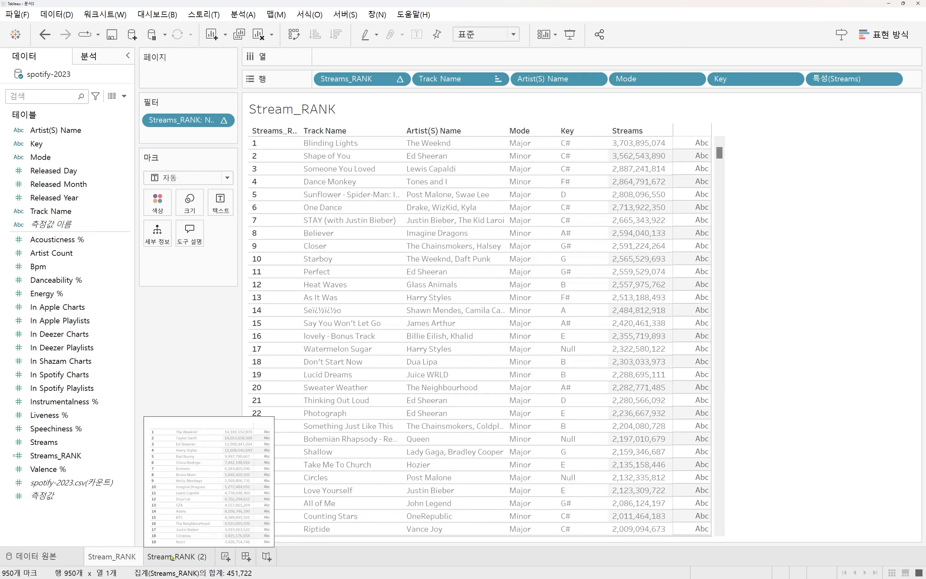
pyautogui.click(171, 557)
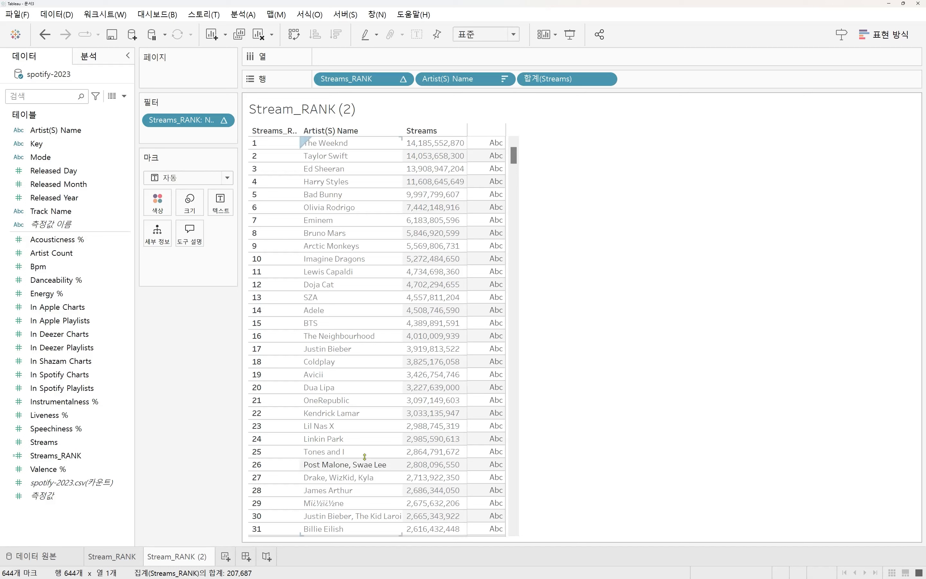
pyautogui.doubleClick(179, 560)
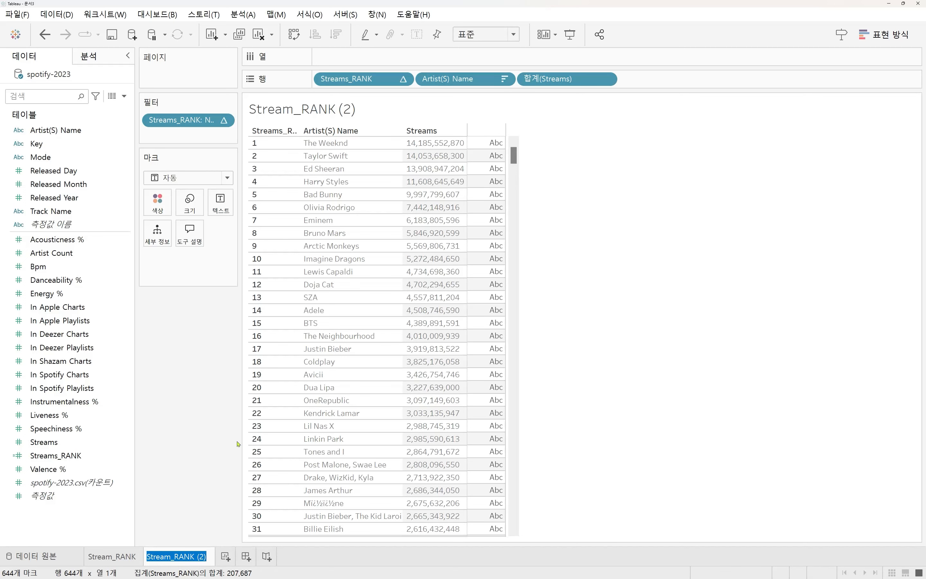
pyautogui.press('End')
pyautogui.press('BackSpace')
pyautogui.press('BackSpace')
pyautogui.press('BackSpace')
pyautogui.press('Home')
pyautogui.hotkey('shift', 'Right')
pyautogui.hotkey('shift', 'Right')
pyautogui.hotkey('shift', 'Right')
pyautogui.hotkey('shift', 'Right')
pyautogui.hotkey('shift', 'Right')
pyautogui.hotkey('shift', 'Right')
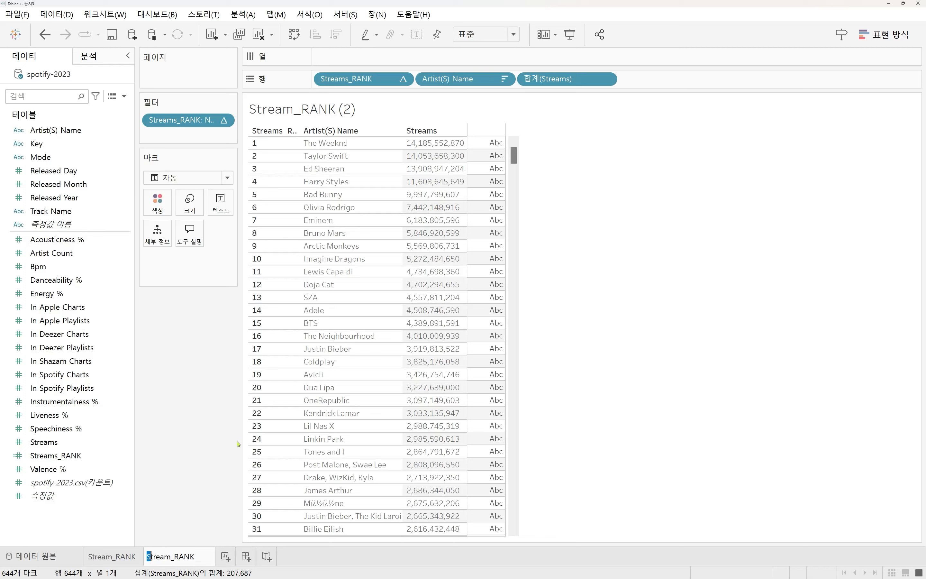
pyautogui.write('Artis')
pyautogui.write('t')
pyautogui.press('Return')
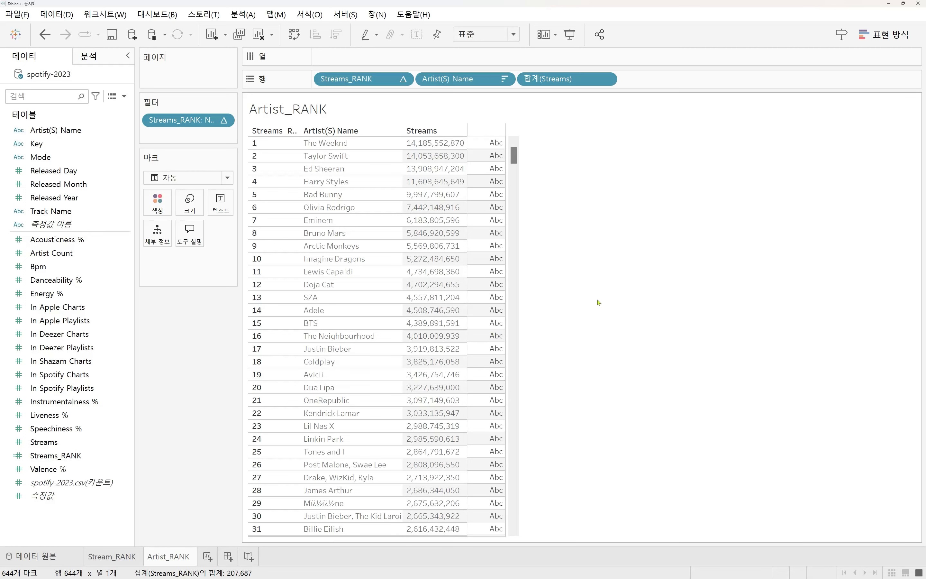
# Step: Create a new worksheet and add Track Name to its rows
pyautogui.click(208, 557)
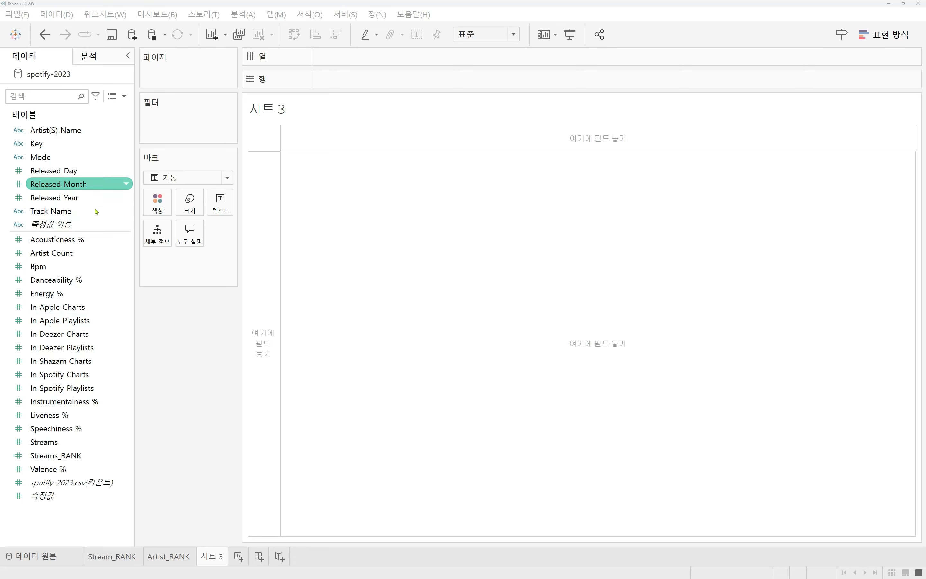
pyautogui.moveTo(54, 210); pyautogui.dragTo(335, 81)
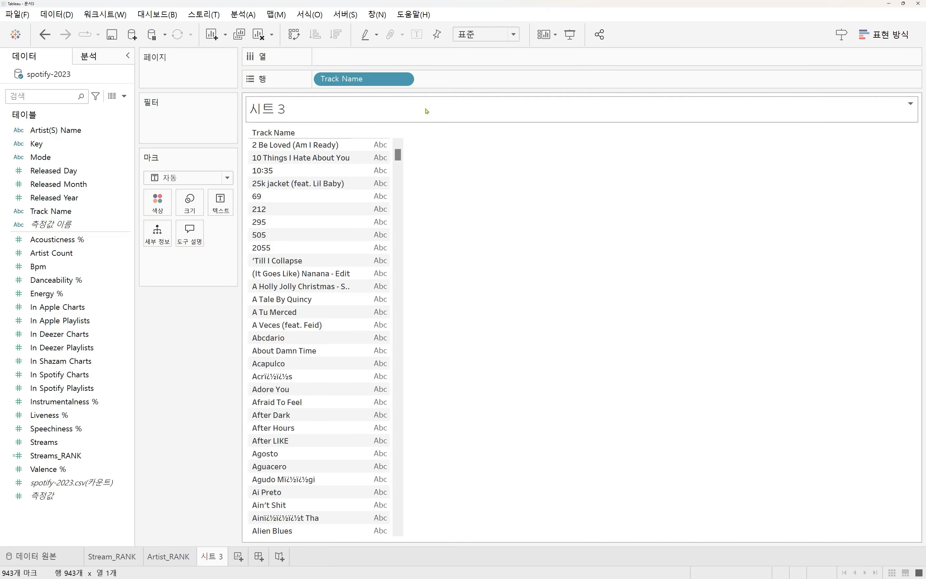
pyautogui.click(73, 349)
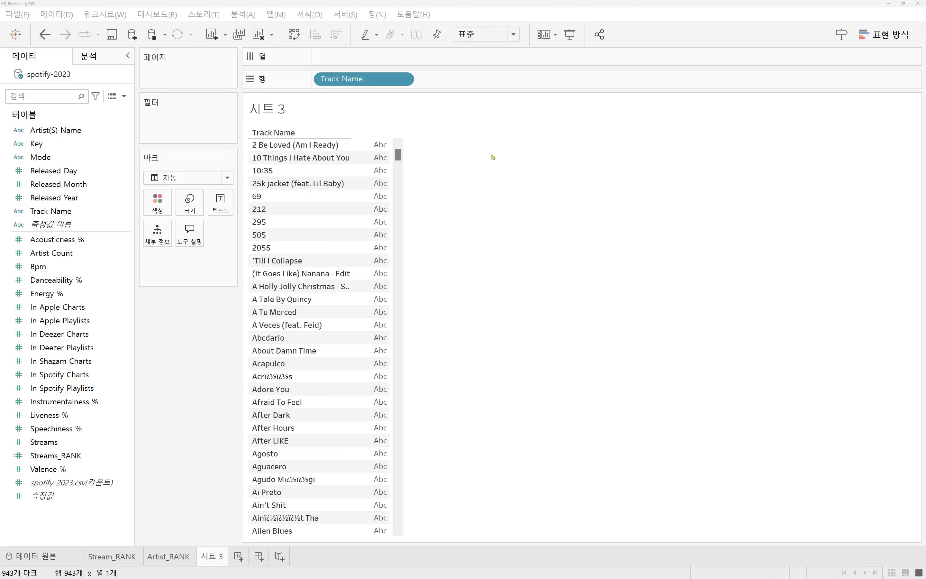
pyautogui.click(177, 384)
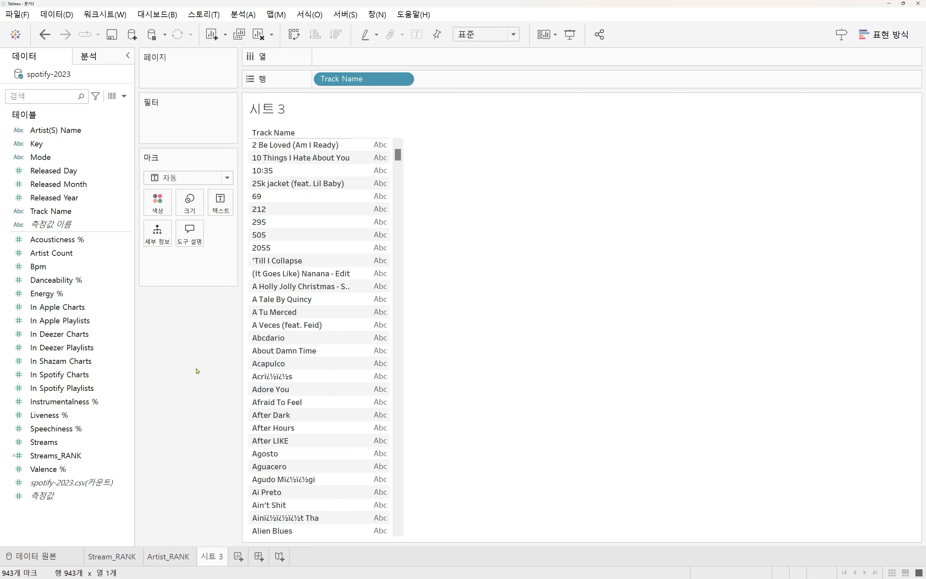
# Step: Create a calculated field from In Spotify Playlists and wrap the field in RANK, giving RANK([In Spotify Playlists])
pyautogui.rightClick(69, 391)
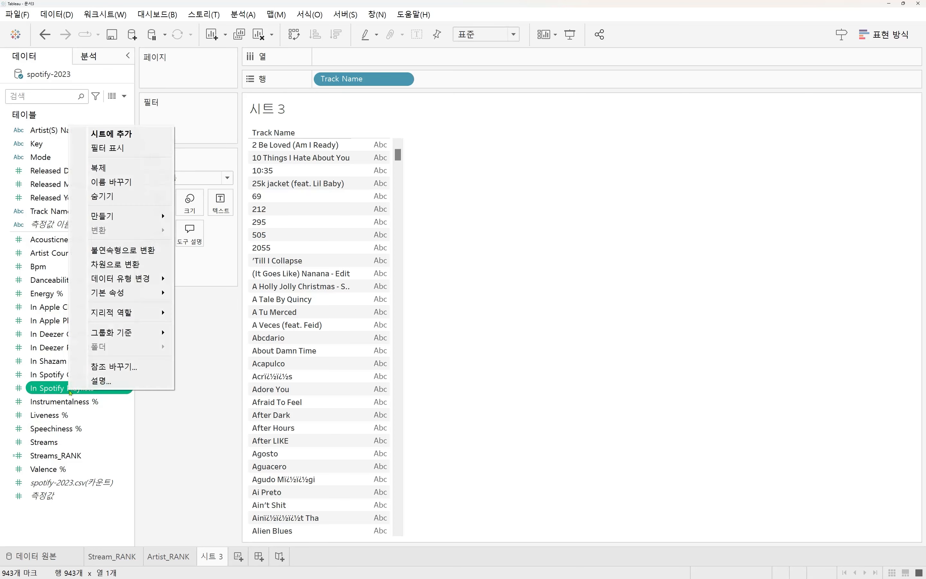
pyautogui.moveTo(136, 222)
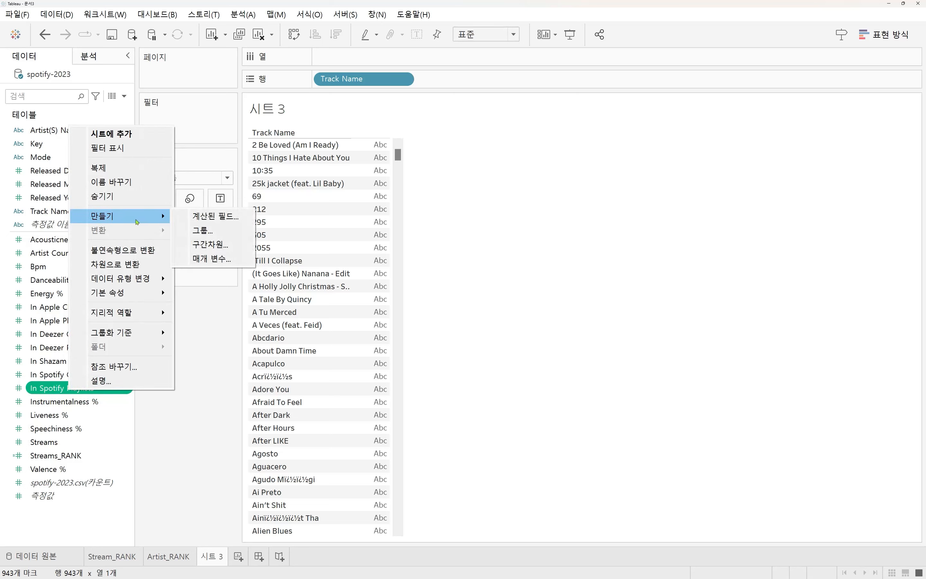
pyautogui.click(206, 221)
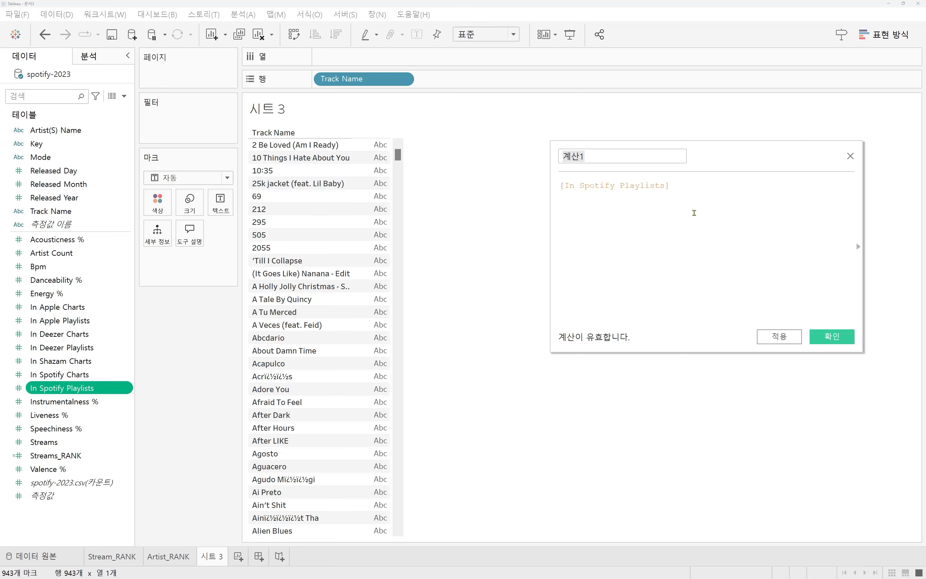
pyautogui.moveTo(737, 157); pyautogui.dragTo(539, 198)
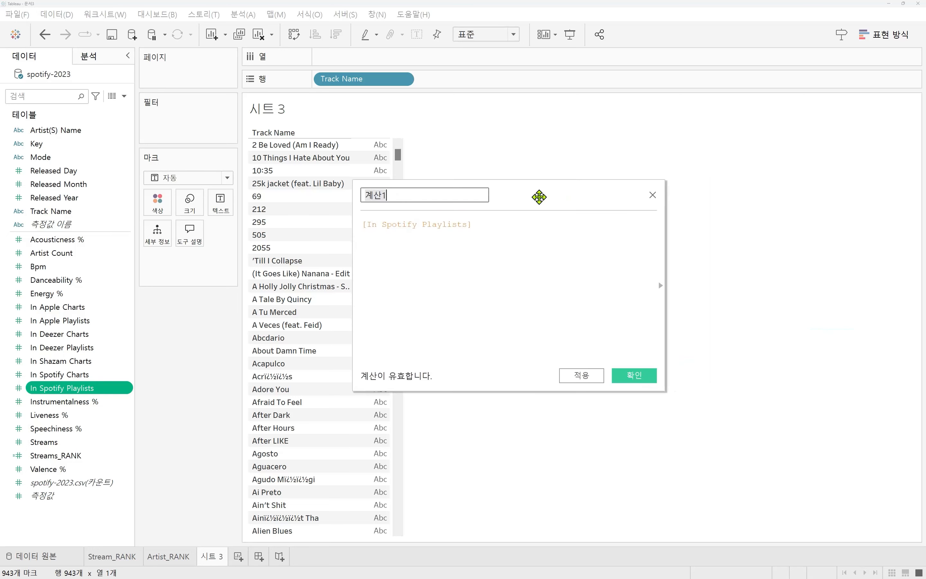
pyautogui.click(497, 225)
pyautogui.press('Home')
pyautogui.press('Return')
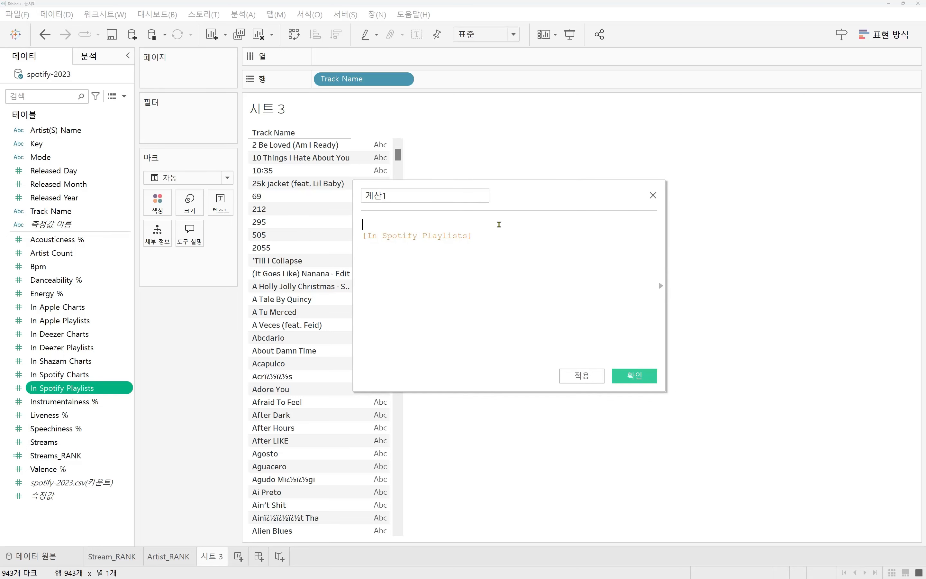
pyautogui.write('RANK()')
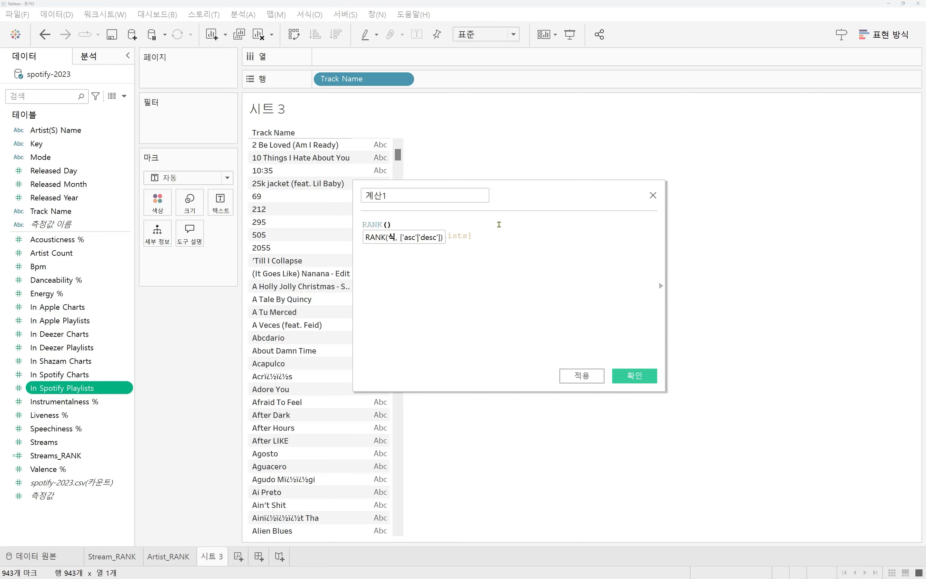
pyautogui.press('Down')
pyautogui.press('End')
pyautogui.hotkey('shift', 'Home')
pyautogui.hotkey('ctrl', 'x')
pyautogui.press('BackSpace')
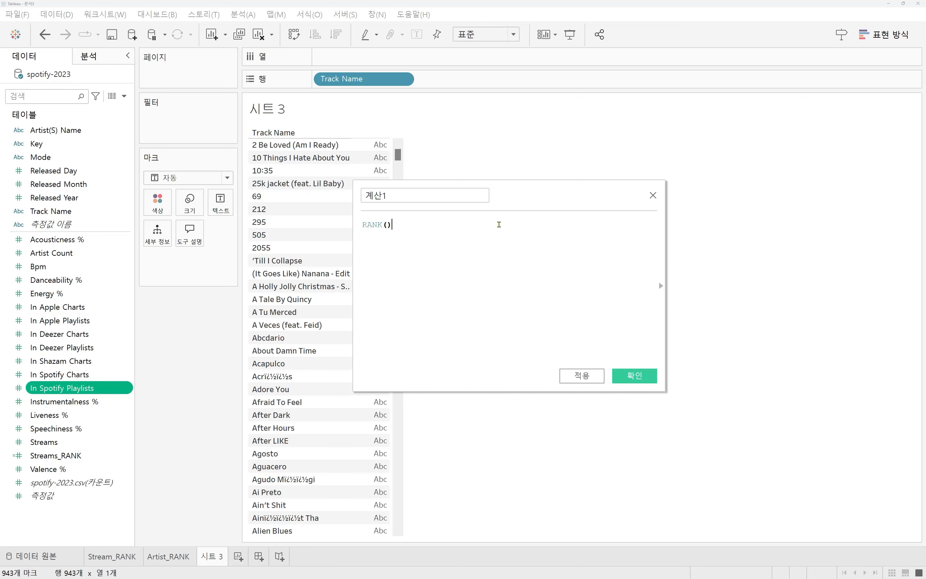
pyautogui.press('Left')
pyautogui.hotkey('ctrl', 'v')
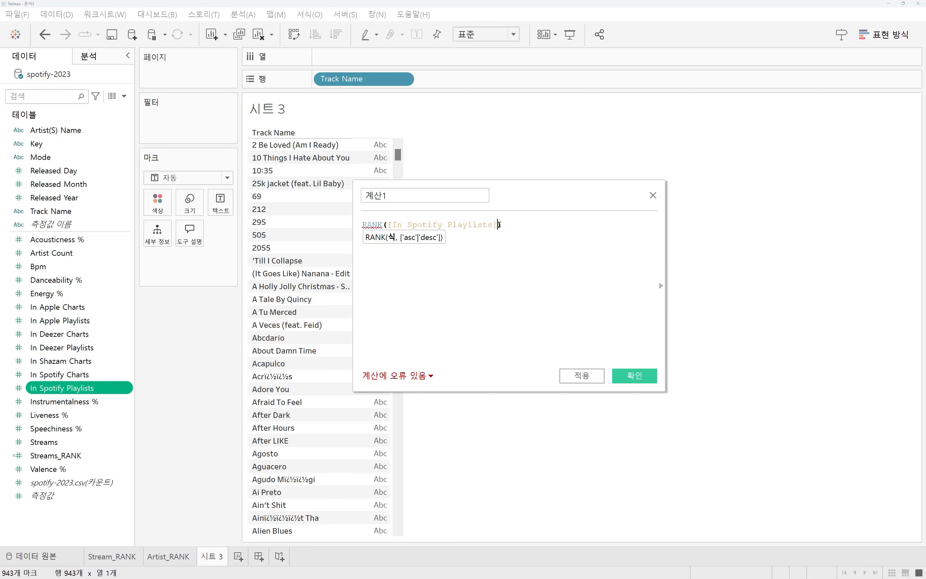
# Step: Wrap the field reference inside RANK in ATTR so the formula reads RANK(ATTR([In Spotify Playlists]))
pyautogui.press('Left')
pyautogui.press('Left')
pyautogui.press('Left')
pyautogui.press('Left')
pyautogui.press('Left')
pyautogui.press('Left')
pyautogui.press('Left')
pyautogui.press('Left')
pyautogui.press('Left')
pyautogui.write('s')
pyautogui.press('BackSpace')
pyautogui.write('attr')
pyautogui.press('Return')
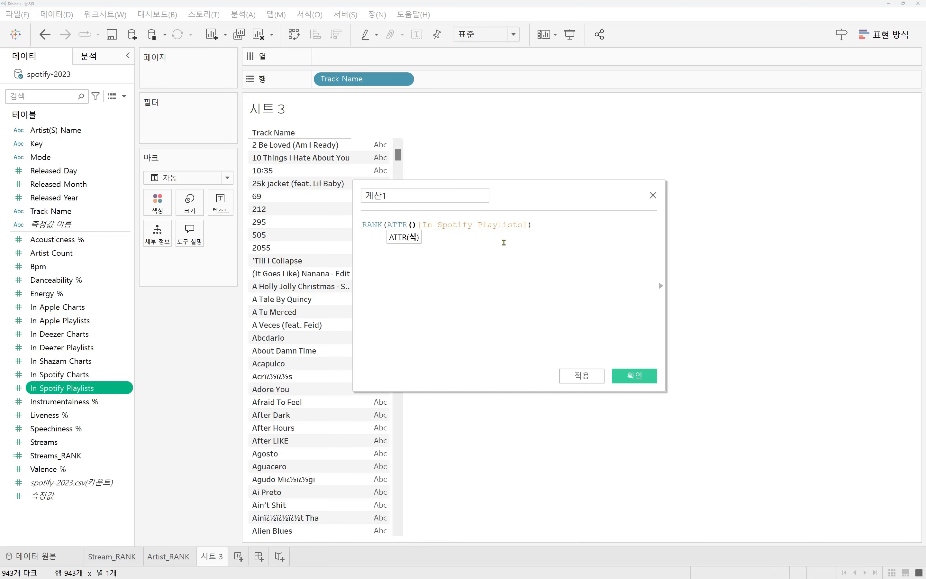
pyautogui.press('Right')
pyautogui.hotkey('shift', 'End')
pyautogui.hotkey('shift', 'Left')
pyautogui.hotkey('ctrl', 'x')
pyautogui.press('Left')
pyautogui.hotkey('ctrl', 'v')
pyautogui.press('Right')
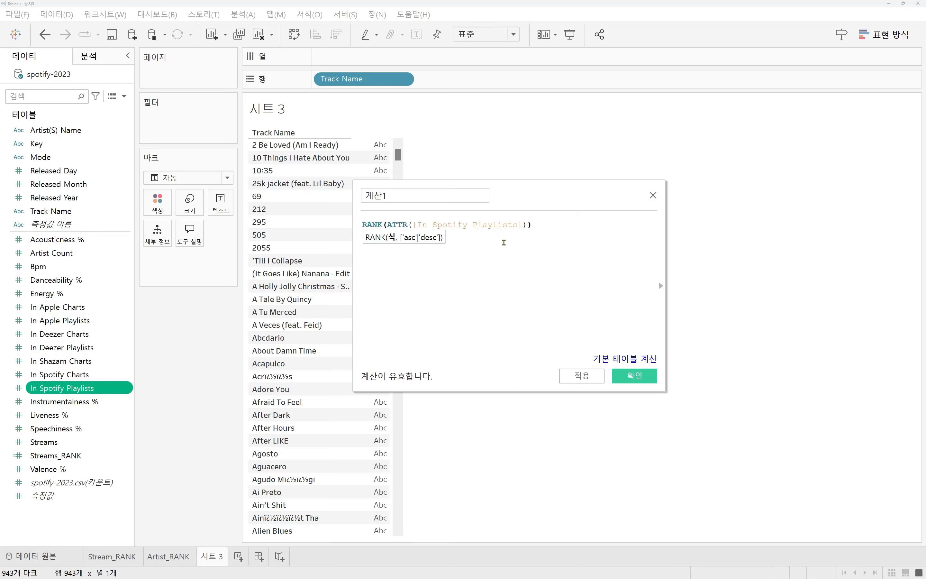
# Step: Add the 'desc' argument to the RANK formula, name the calculated field Spotify_RANK and save it
pyautogui.write(", 'desc")
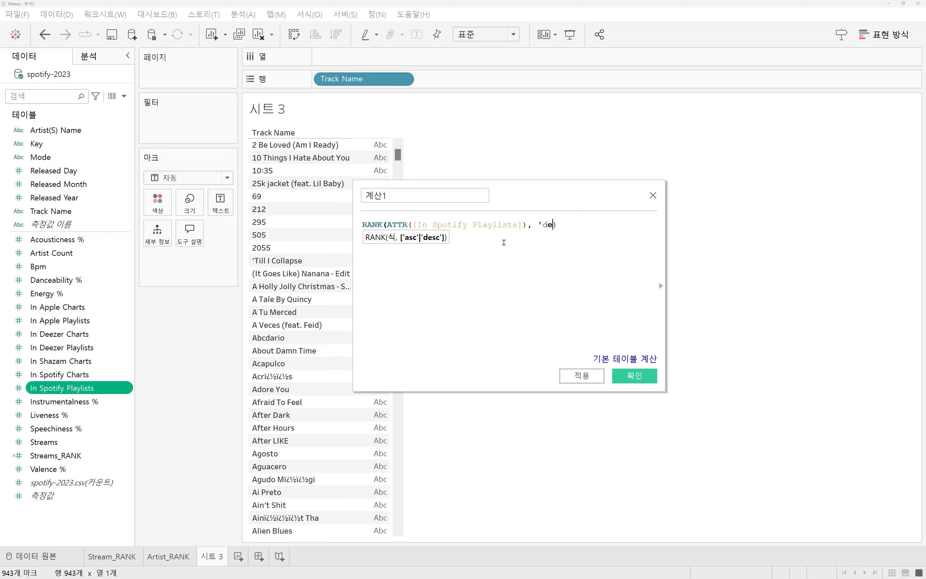
pyautogui.write("'")
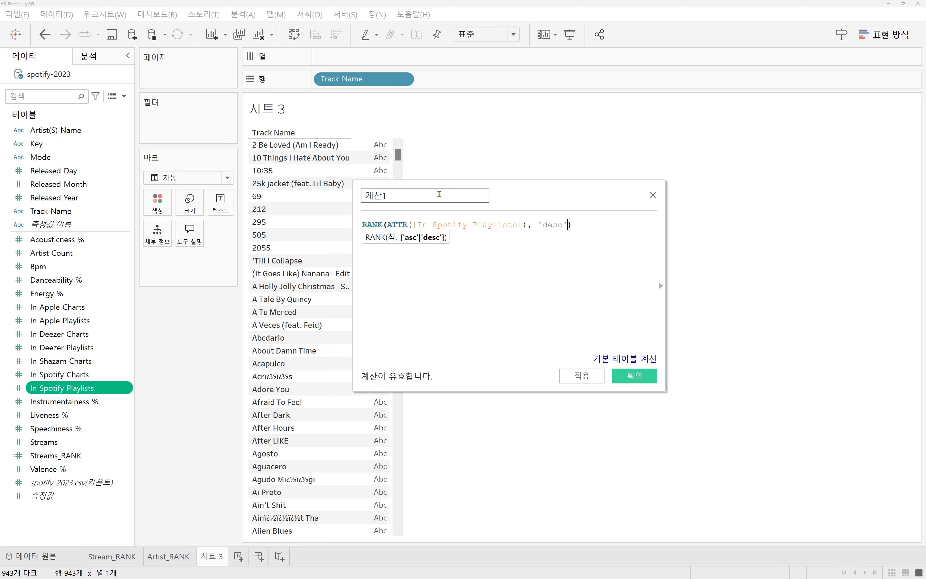
pyautogui.doubleClick(439, 195)
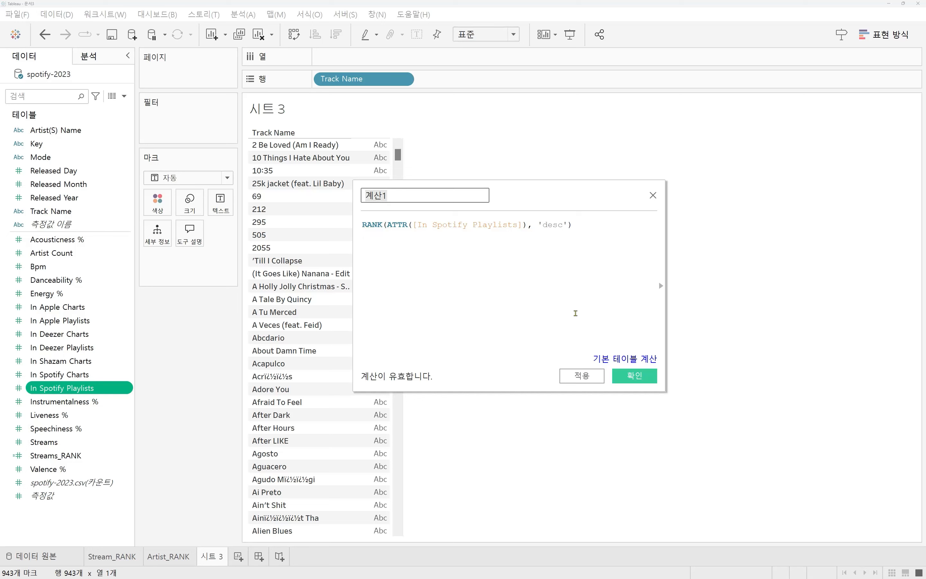
pyautogui.write('Spotify_RANK')
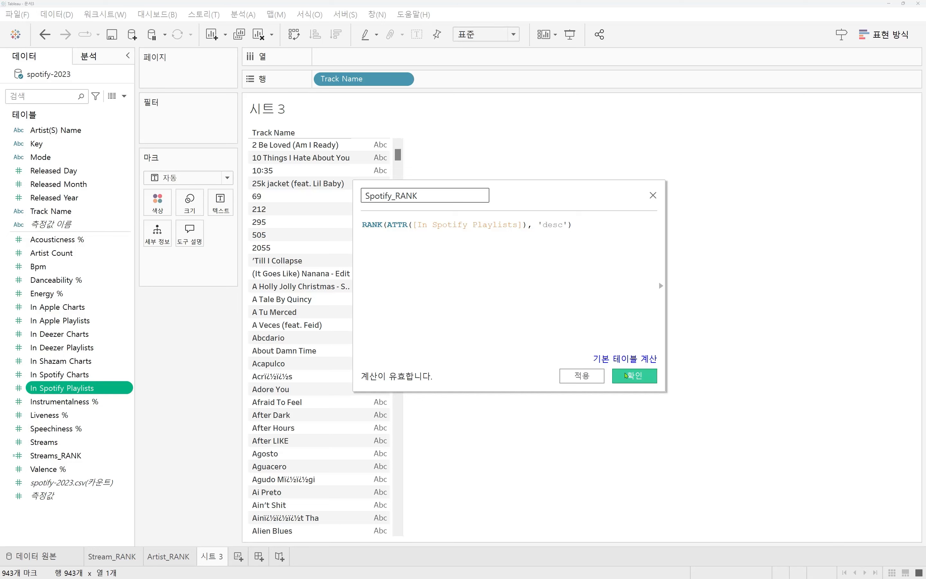
pyautogui.click(626, 376)
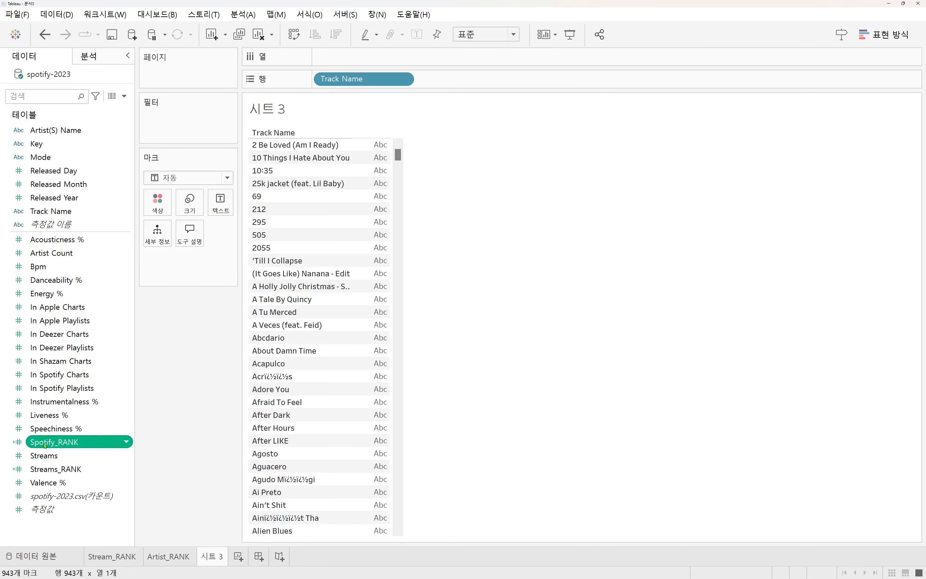
# Step: Place Spotify_RANK after Track Name in the rows as a discrete (불연속형) field and add Streams to the columns
pyautogui.moveTo(45, 444); pyautogui.dragTo(440, 81)
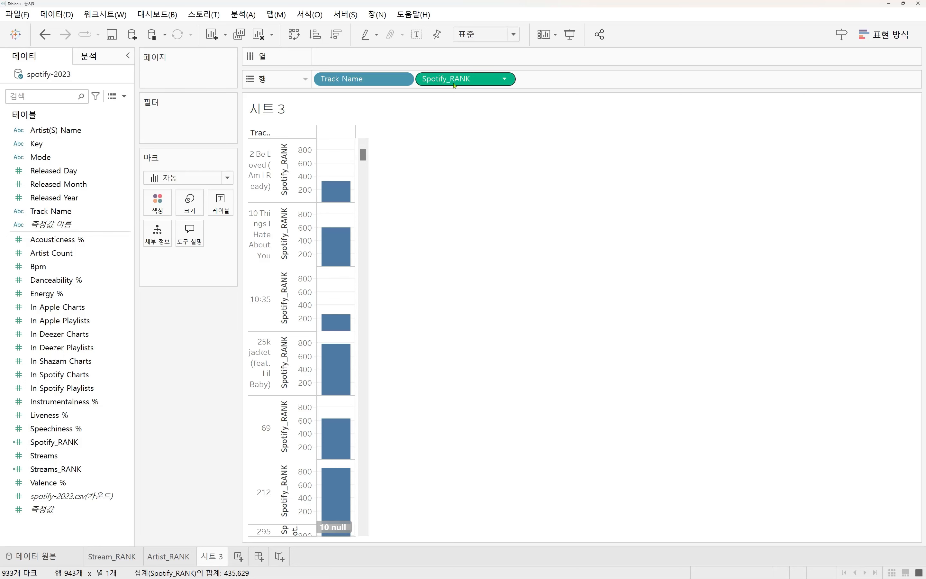
pyautogui.rightClick(455, 85)
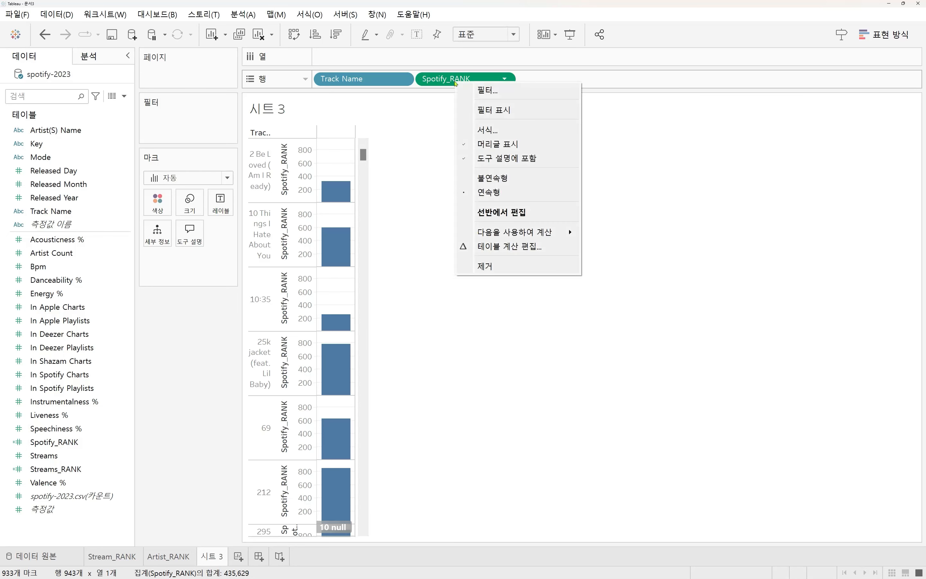
pyautogui.click(503, 181)
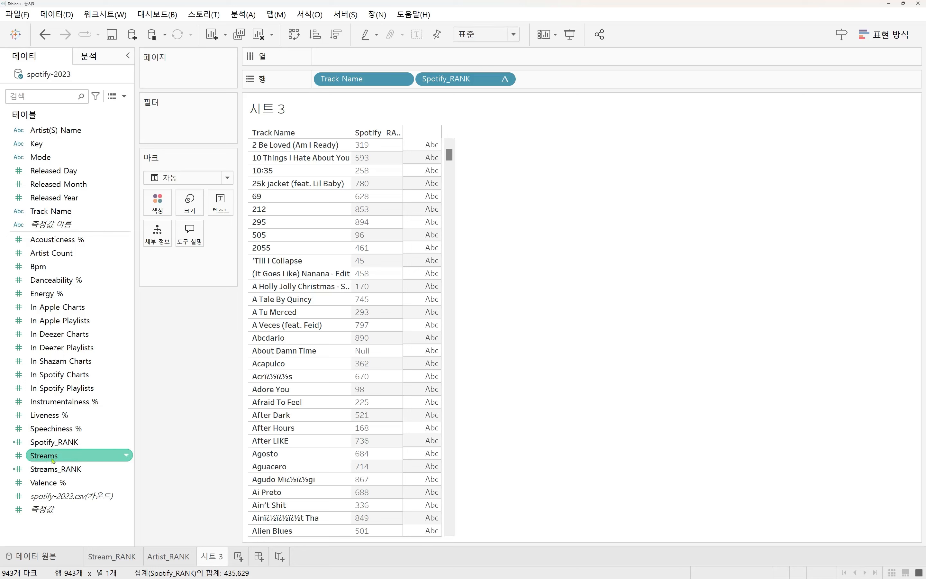
pyautogui.moveTo(53, 460)
pyautogui.mouseDown()
pyautogui.moveTo(240, 409)
pyautogui.moveTo(201, 382)
pyautogui.moveTo(356, 64)
pyautogui.mouseUp()
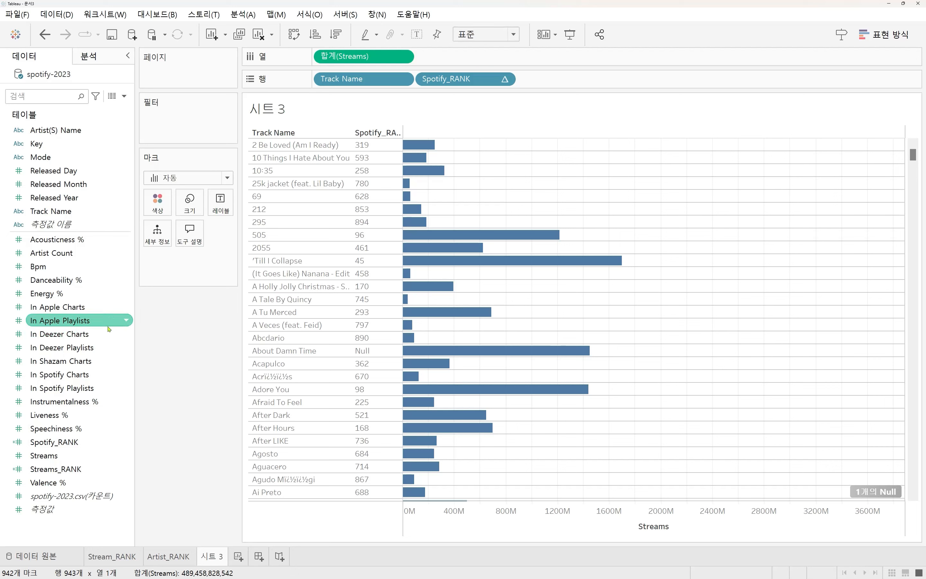
# Step: Create a calculated field from In Apple Playlists with the formula RANK(ATTR([In Apple Playlists]))
pyautogui.rightClick(70, 324)
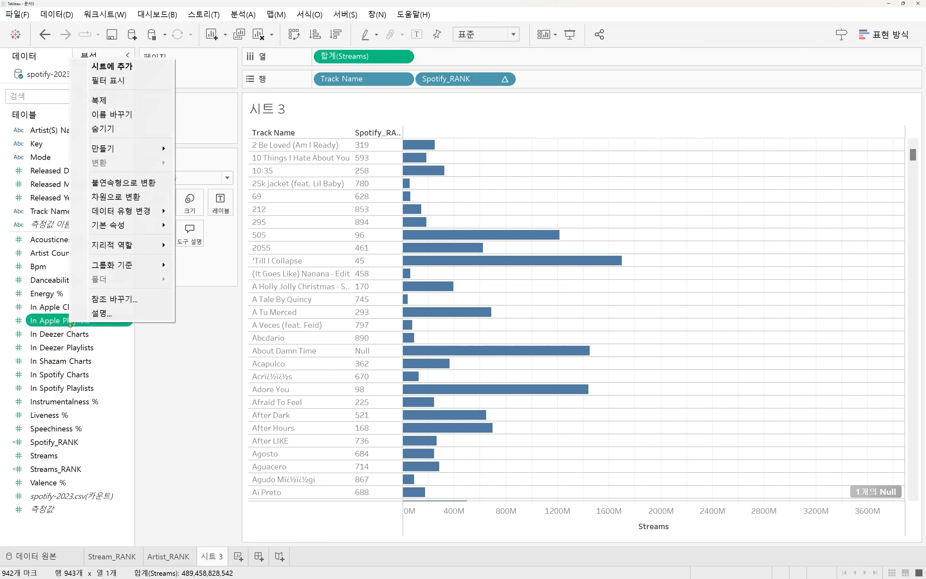
pyautogui.moveTo(147, 155)
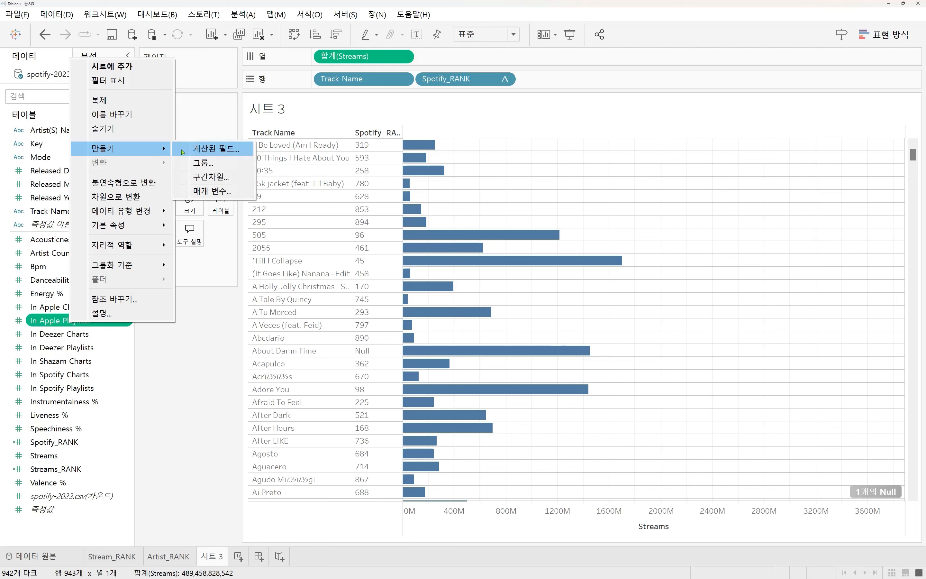
pyautogui.click(213, 149)
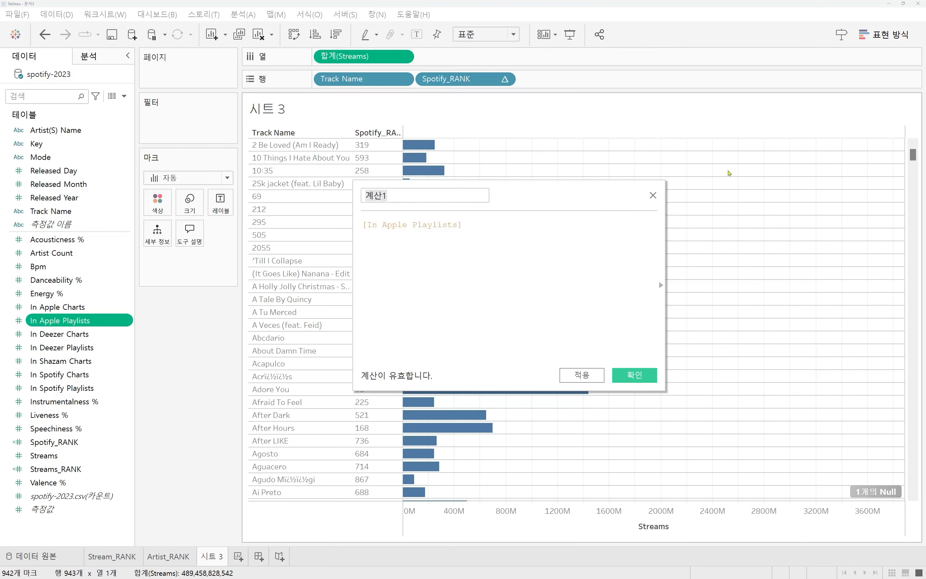
pyautogui.click(535, 232)
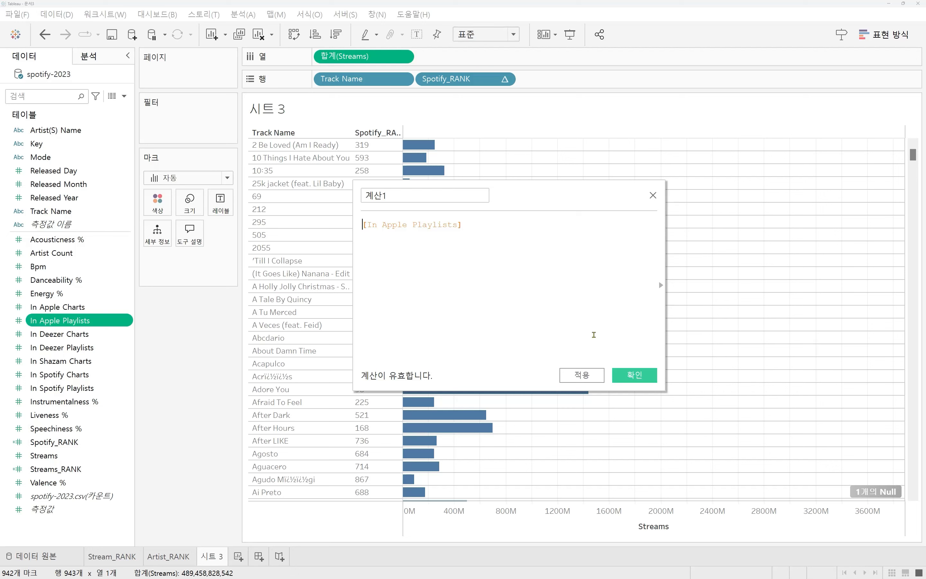
pyautogui.write('RANK()')
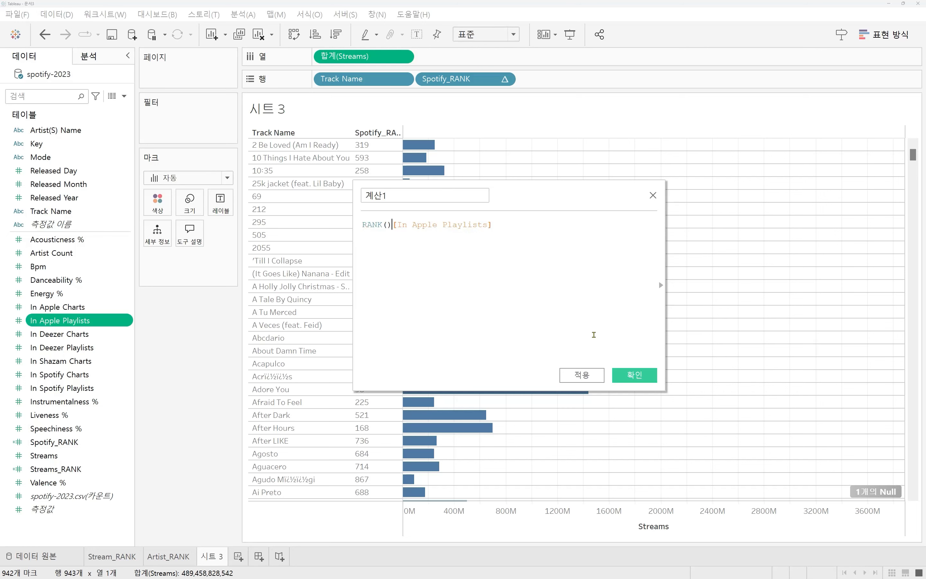
pyautogui.press('Left')
pyautogui.write('ATT')
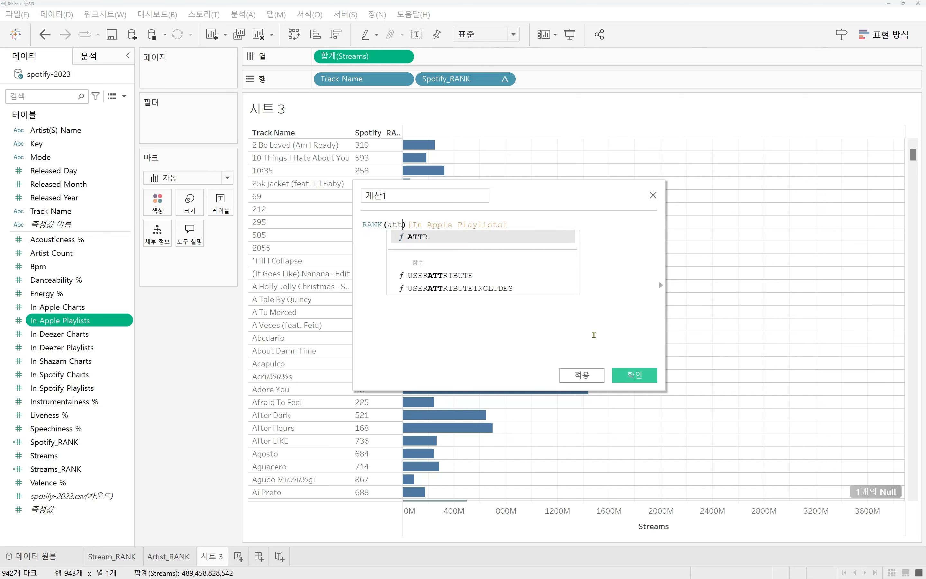
pyautogui.press('Return')
pyautogui.press('Right')
pyautogui.press('Right')
pyautogui.hotkey('shift', 'End')
pyautogui.hotkey('ctrl', 'x')
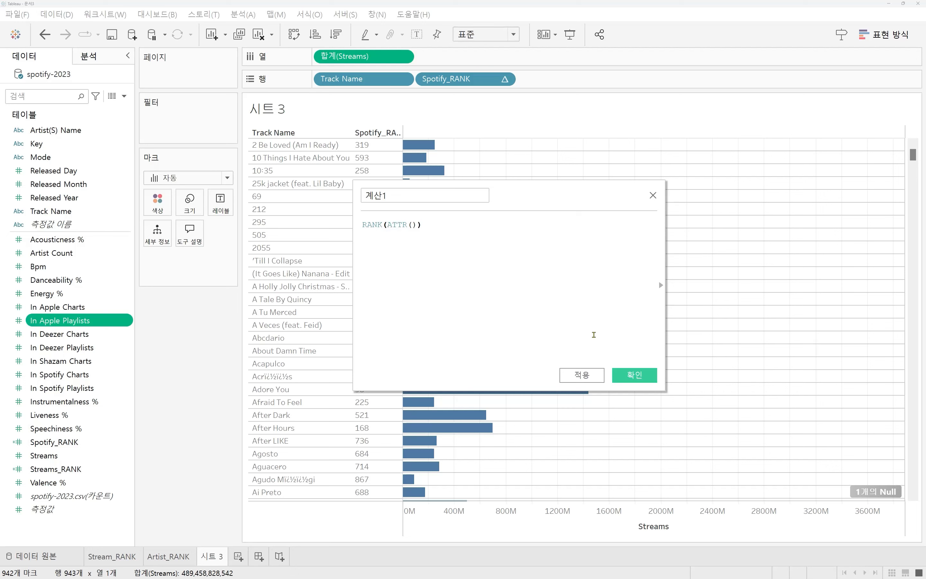
pyautogui.press('Left')
pyautogui.press('Left')
pyautogui.hotkey('ctrl', 'v')
pyautogui.press('Right')
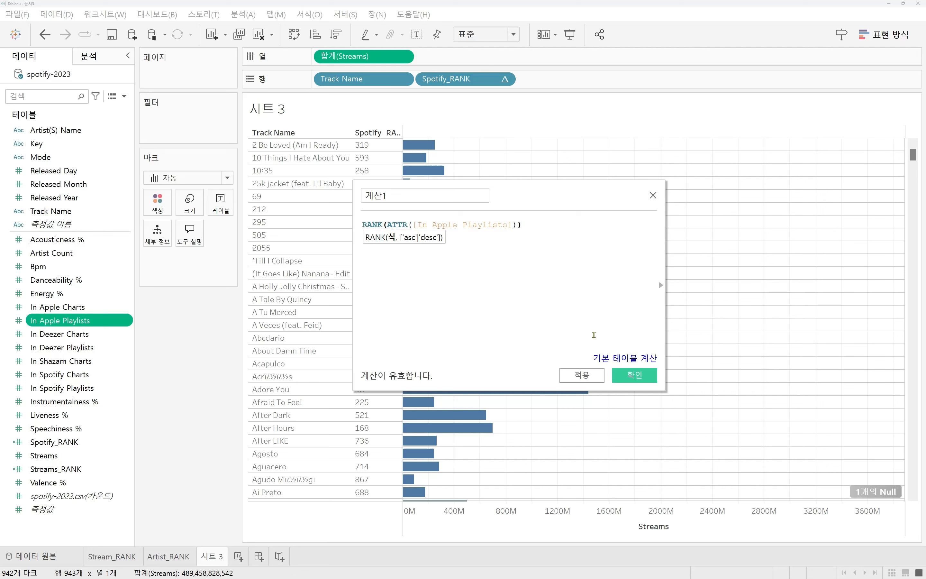
# Step: Add the 'desc' argument to the Apple playlists rank formula, name the field Apple_RANK and save it
pyautogui.write(', ')
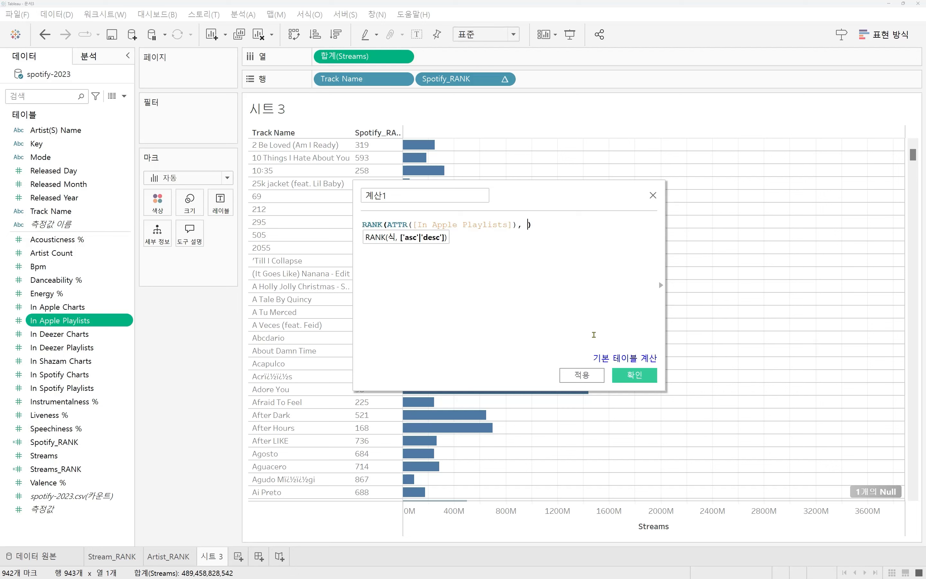
pyautogui.write("'desc'")
pyautogui.moveTo(484, 195); pyautogui.dragTo(350, 192)
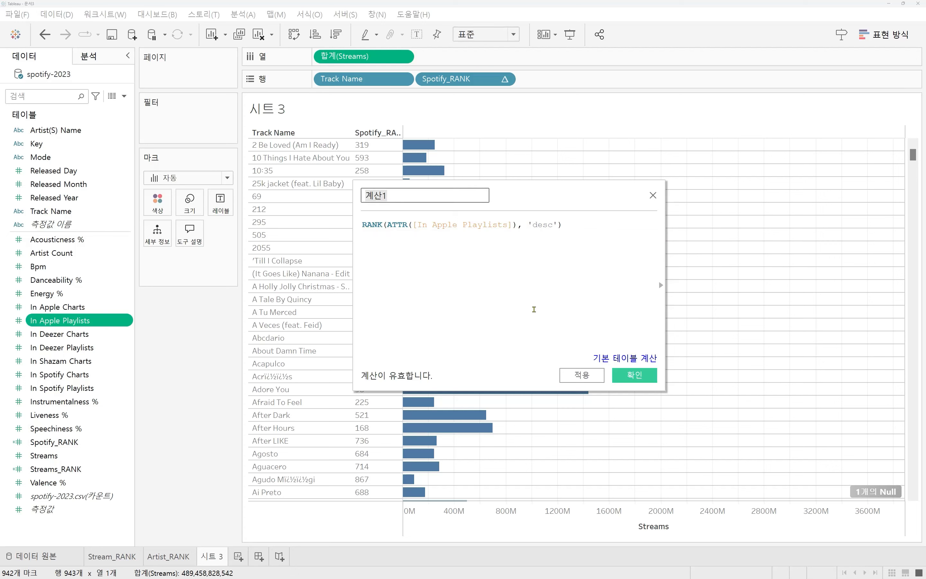
pyautogui.write('Apple_RANK')
pyautogui.click(635, 375)
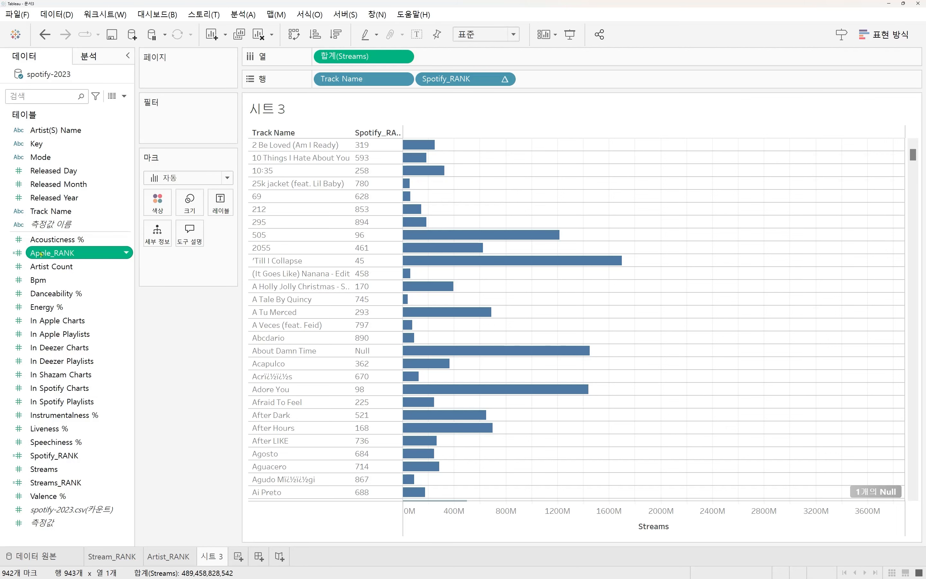
# Step: Place Apple_RANK after Spotify_RANK in the rows and make it discrete (불연속형)
pyautogui.moveTo(40, 254); pyautogui.dragTo(546, 82)
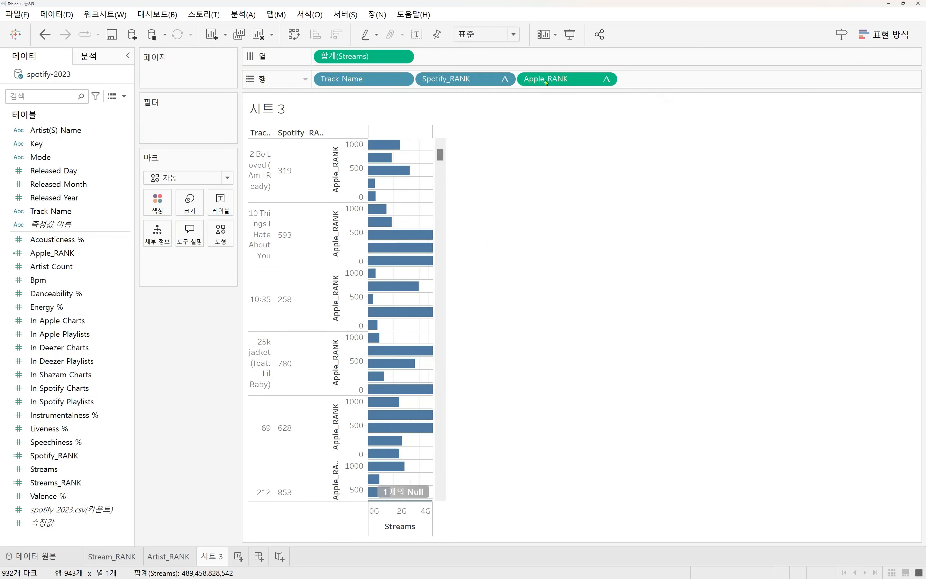
pyautogui.rightClick(546, 82)
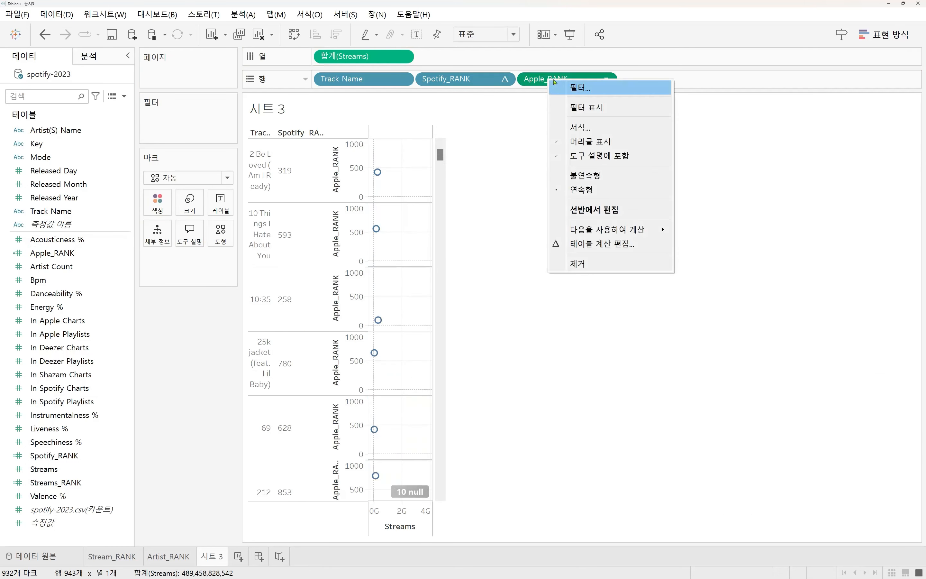
pyautogui.click(598, 176)
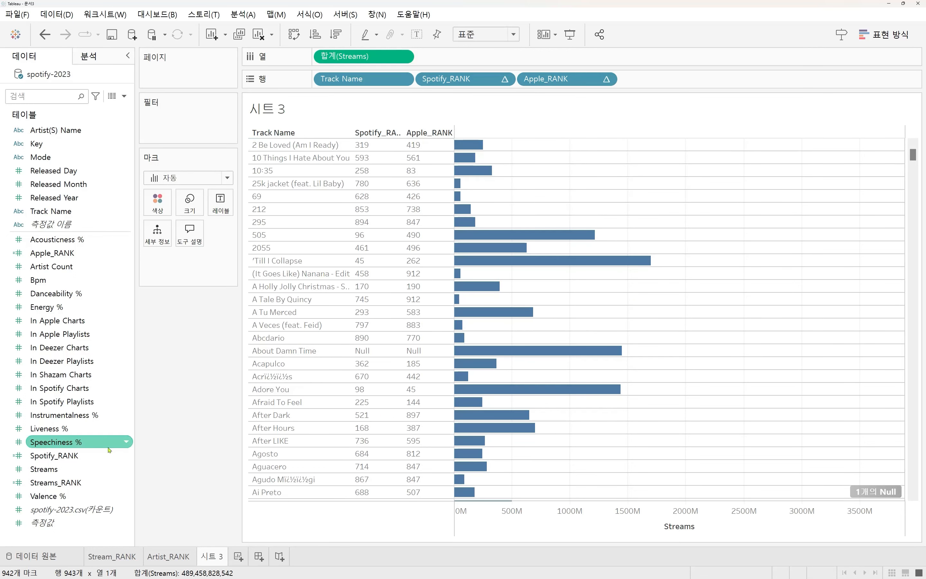
# Step: Create a calculated field from In Deezer Playlists with the formula RANK(ATTR([In Deezer Playlists]))
pyautogui.rightClick(53, 362)
pyautogui.moveTo(133, 187)
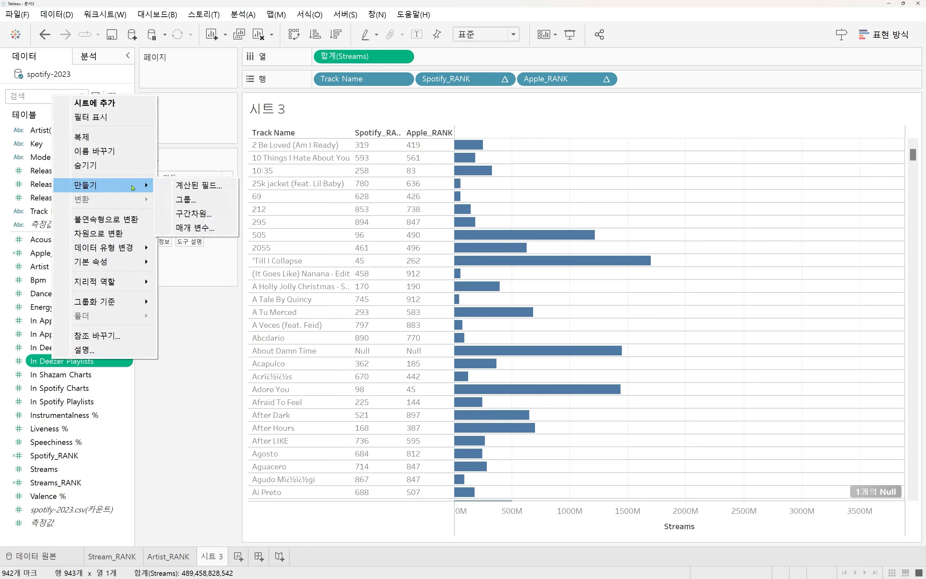
pyautogui.click(209, 185)
pyautogui.click(517, 232)
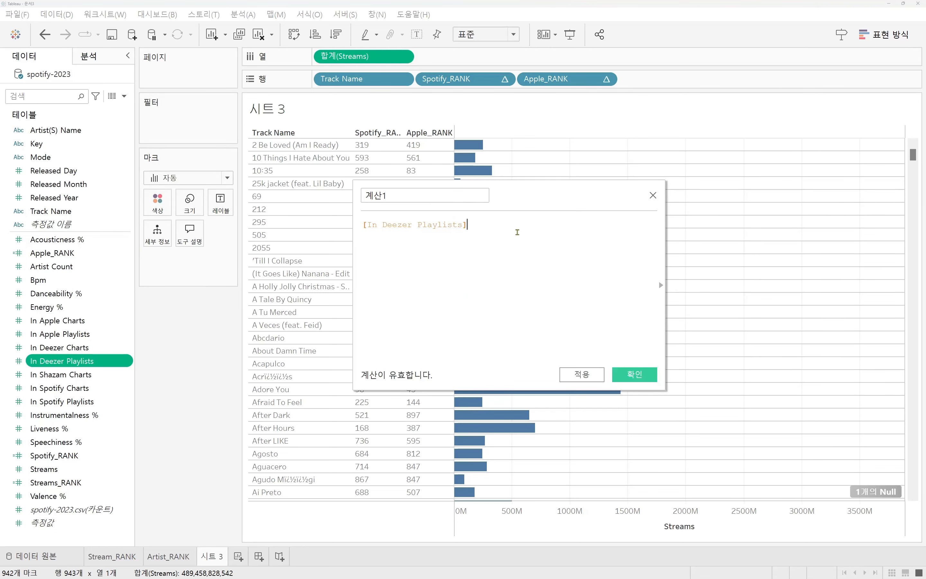
pyautogui.press('Home')
pyautogui.write('rank(')
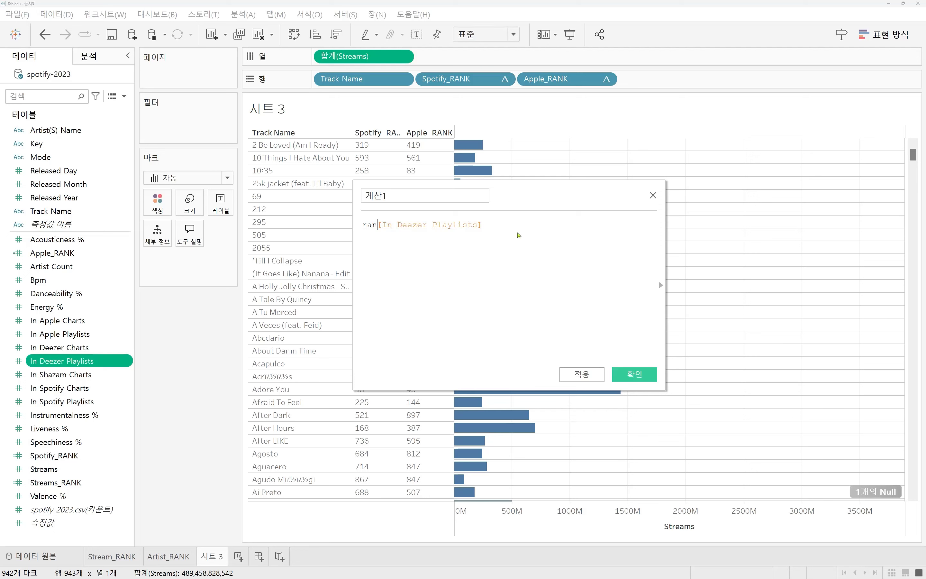
pyautogui.write('attr(')
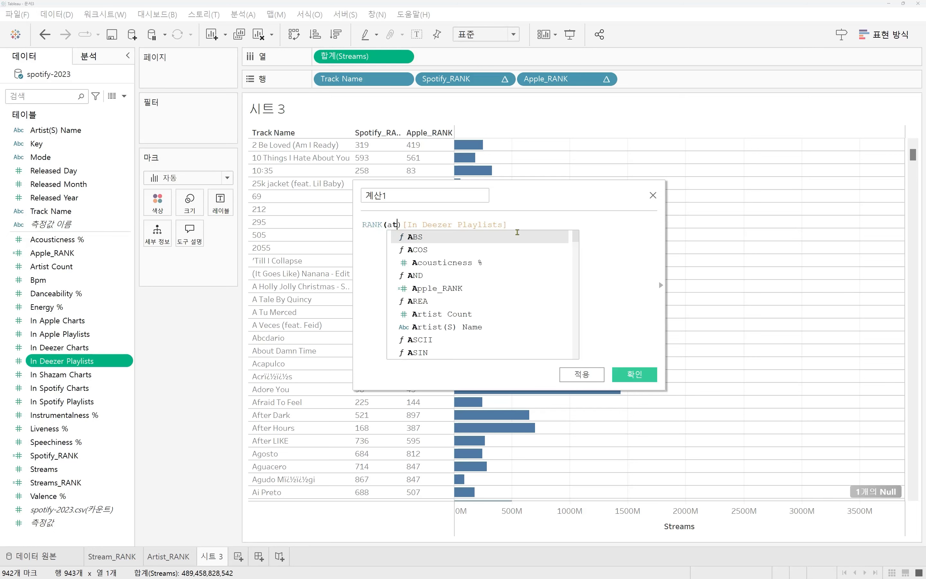
pyautogui.press('Right')
pyautogui.press('Right')
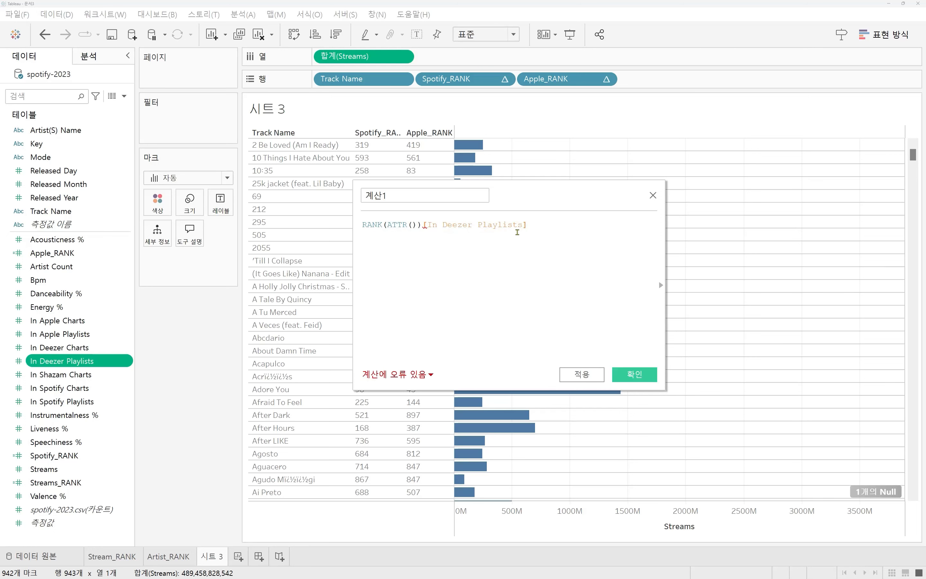
pyautogui.hotkey('shift', 'End')
pyautogui.hotkey('ctrl', 'x')
pyautogui.press('Left')
pyautogui.press('Left')
pyautogui.hotkey('ctrl', 'v')
pyautogui.press('Right')
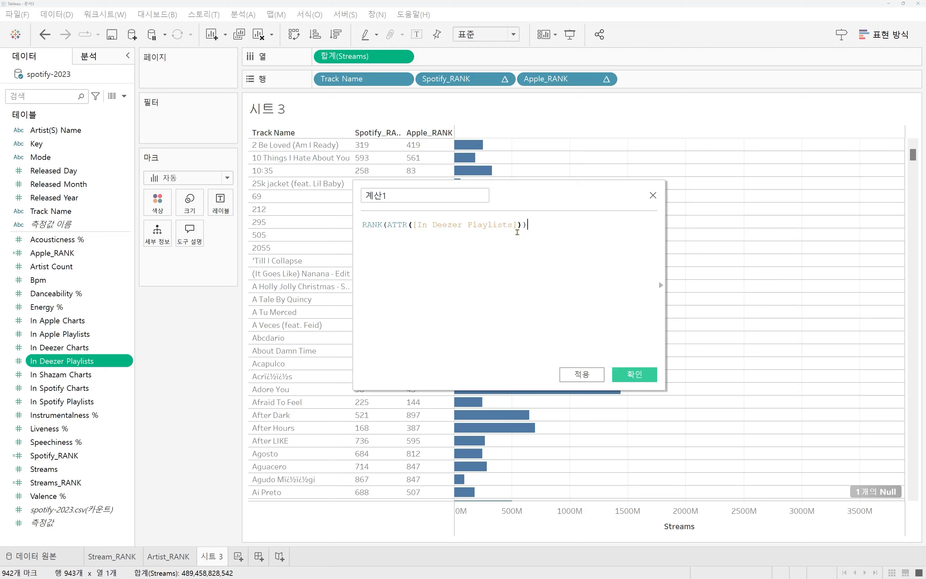
# Step: Add the 'desc' argument to the Deezer playlists rank formula, name the field Deezer_RANK and save it
pyautogui.write(", 'desc'")
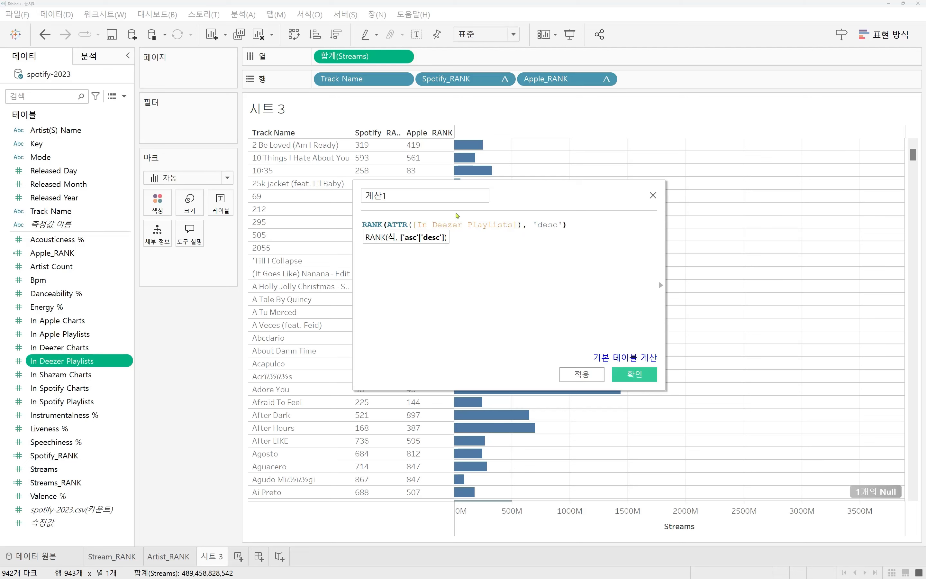
pyautogui.doubleClick(392, 197)
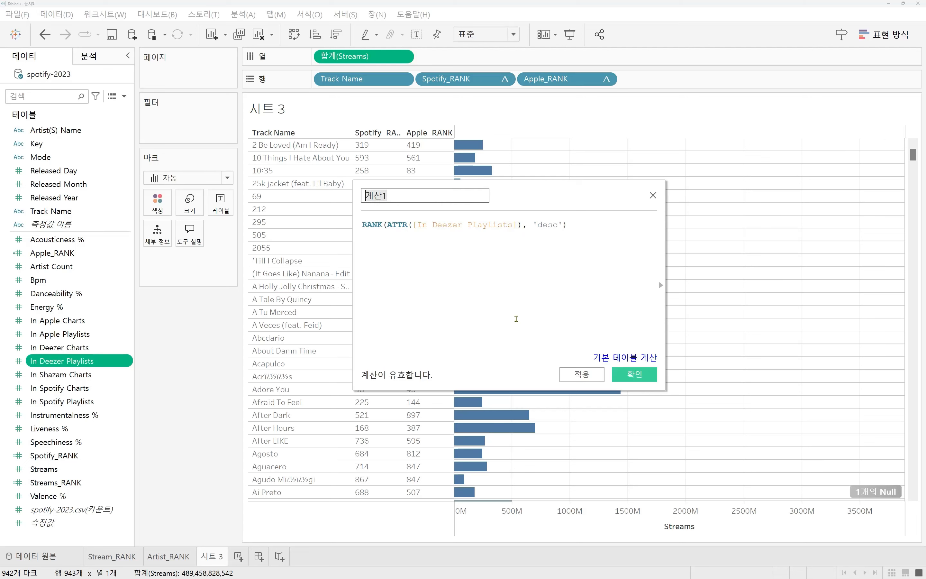
pyautogui.write('Deezer_RANK')
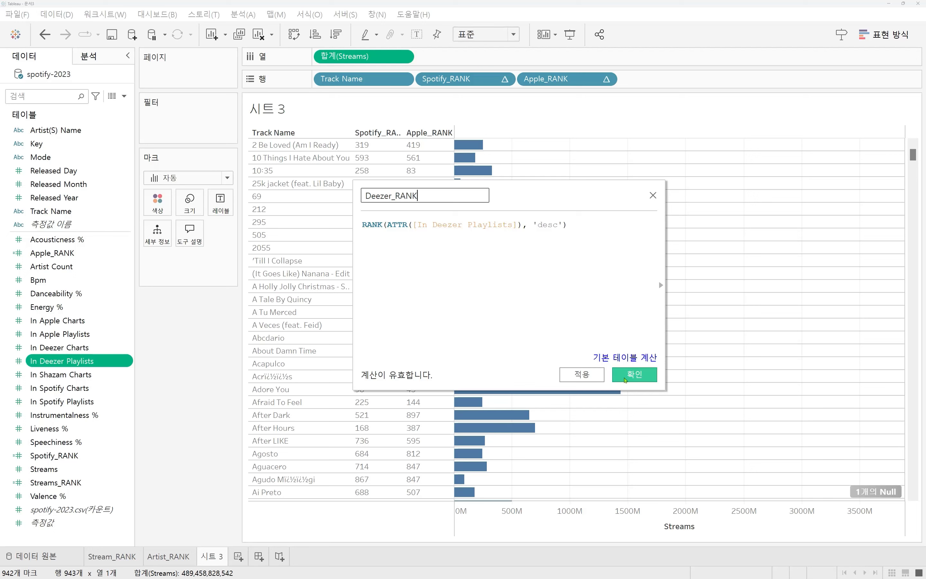
pyautogui.click(628, 376)
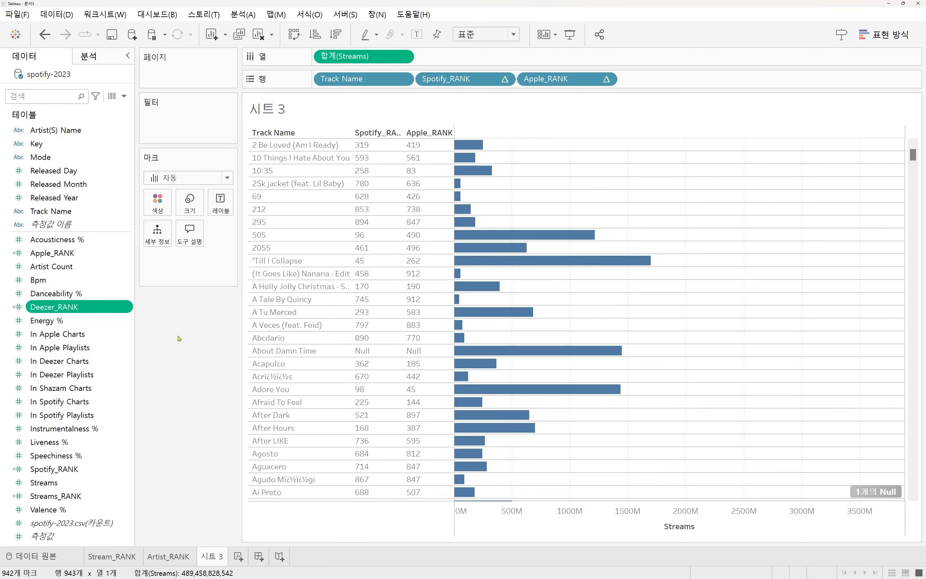
# Step: Place Deezer_RANK after Apple_RANK in the rows and make it discrete (불연속형)
pyautogui.moveTo(34, 307); pyautogui.dragTo(640, 80)
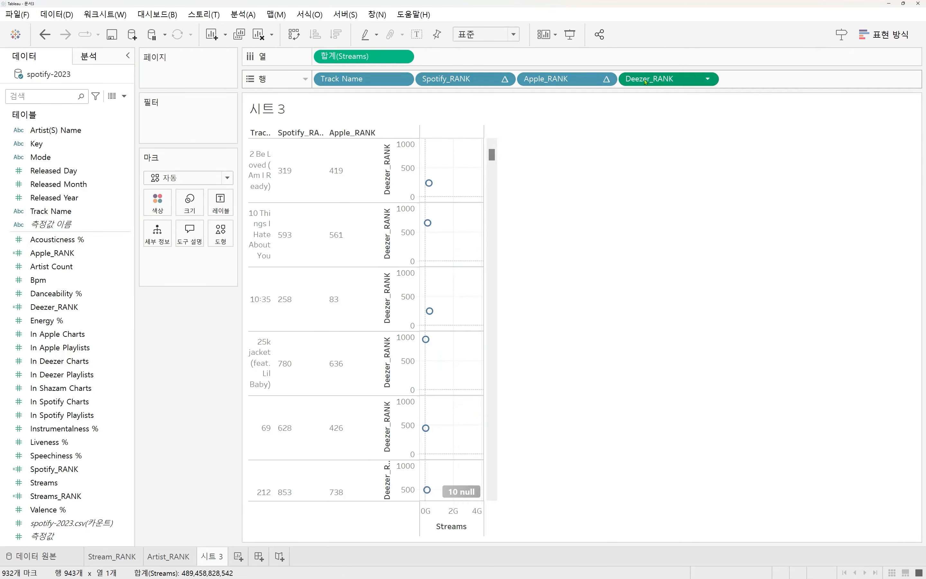
pyautogui.rightClick(639, 81)
pyautogui.click(697, 177)
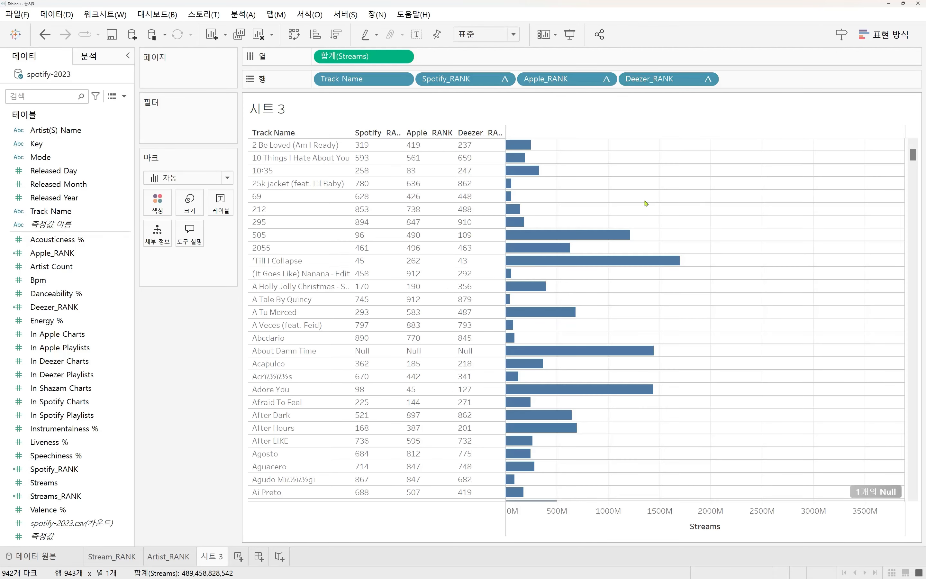
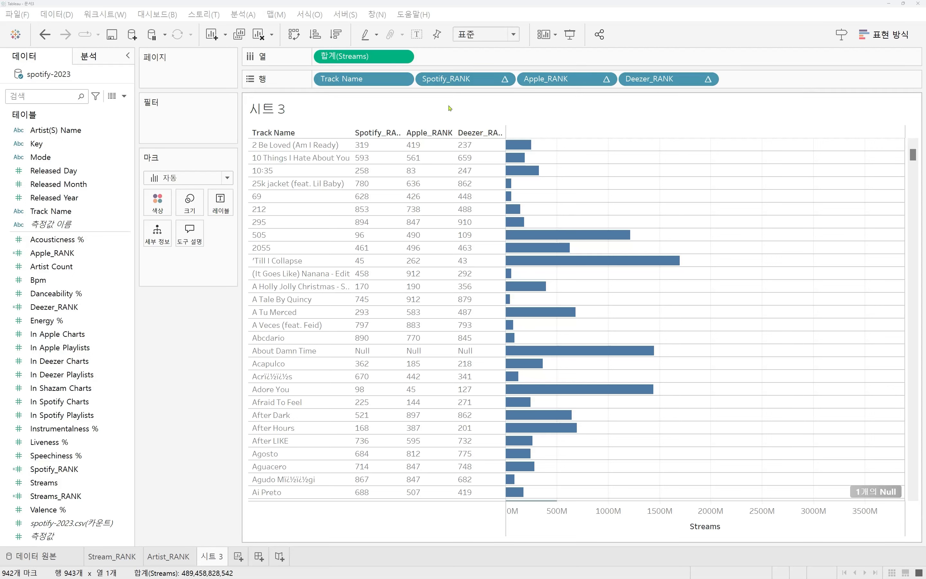
# Step: Sort Track Name ascending by Spotify_RANK and exclude the tracks from About Damn Time to Take My Breath, whose ranks are Null
pyautogui.click(464, 80)
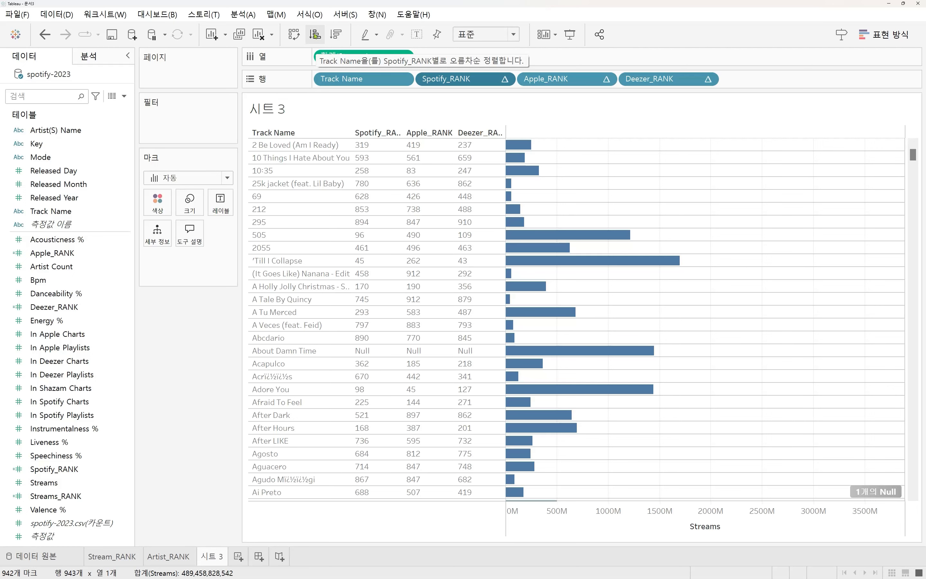
pyautogui.click(314, 35)
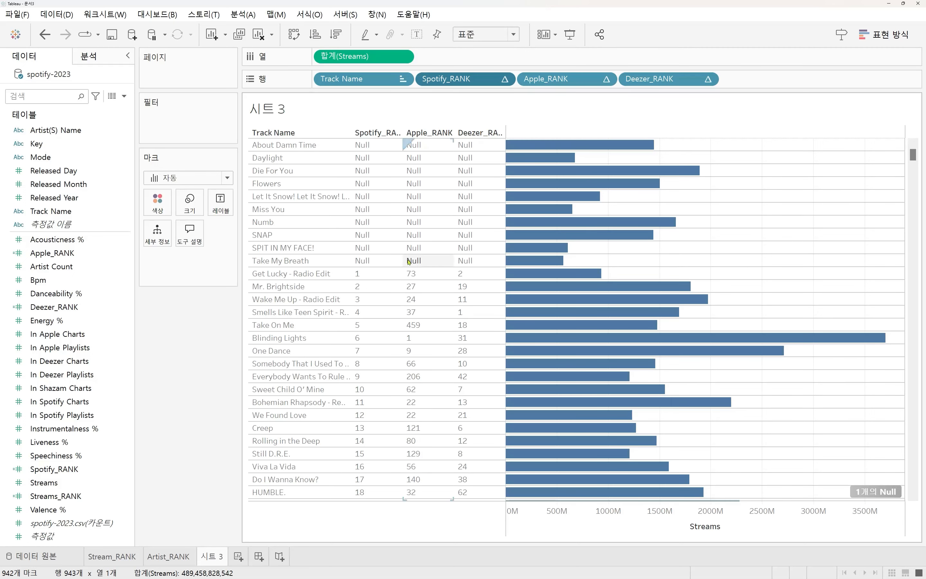
pyautogui.click(307, 145)
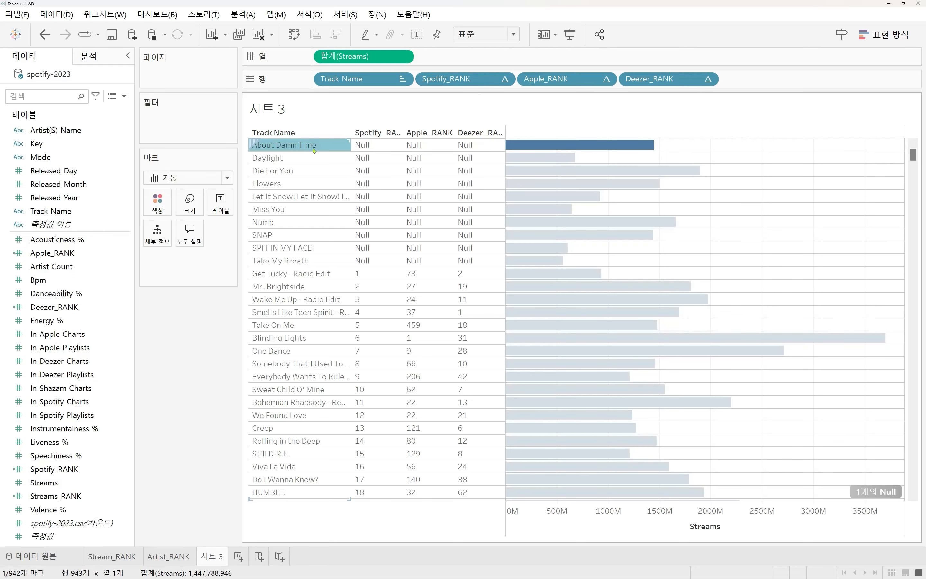
pyautogui.keyDown('shift'); pyautogui.click(324, 260); pyautogui.keyUp('shift')
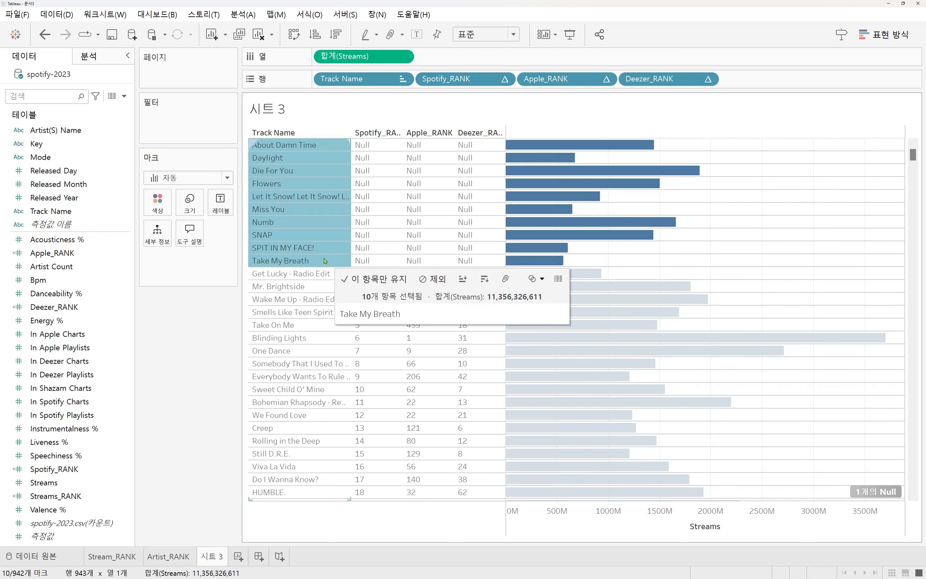
pyautogui.click(432, 280)
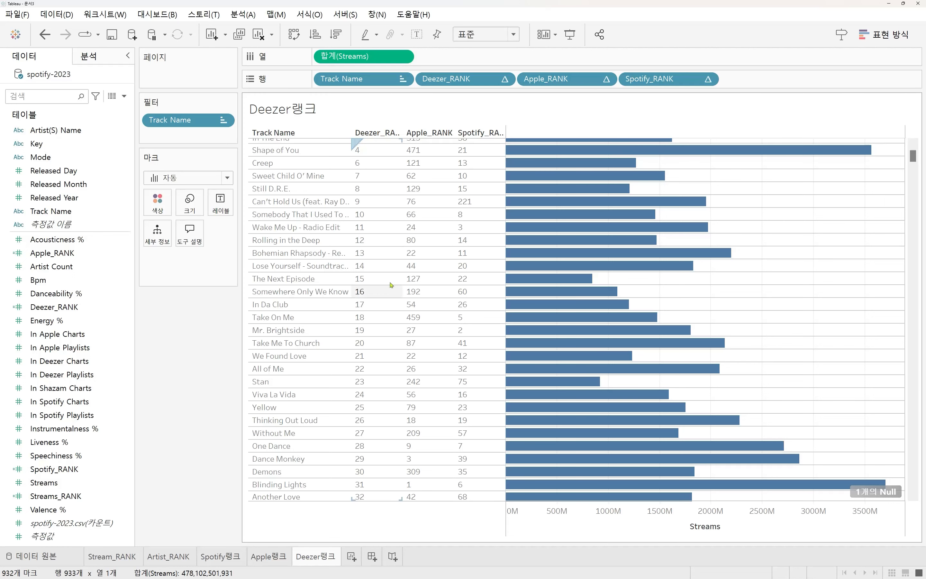
pyautogui.scroll(2, 396, 337)
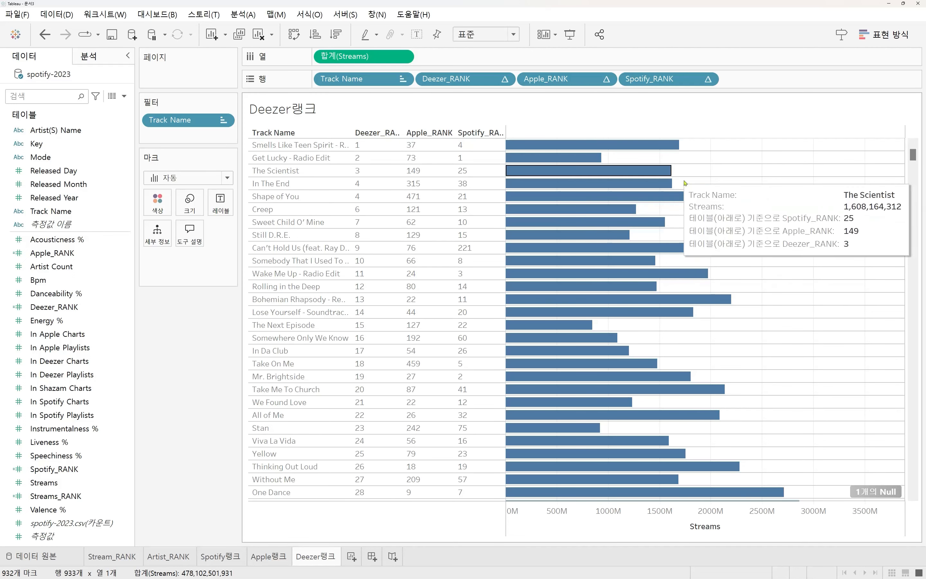
pyautogui.moveTo(586, 204)
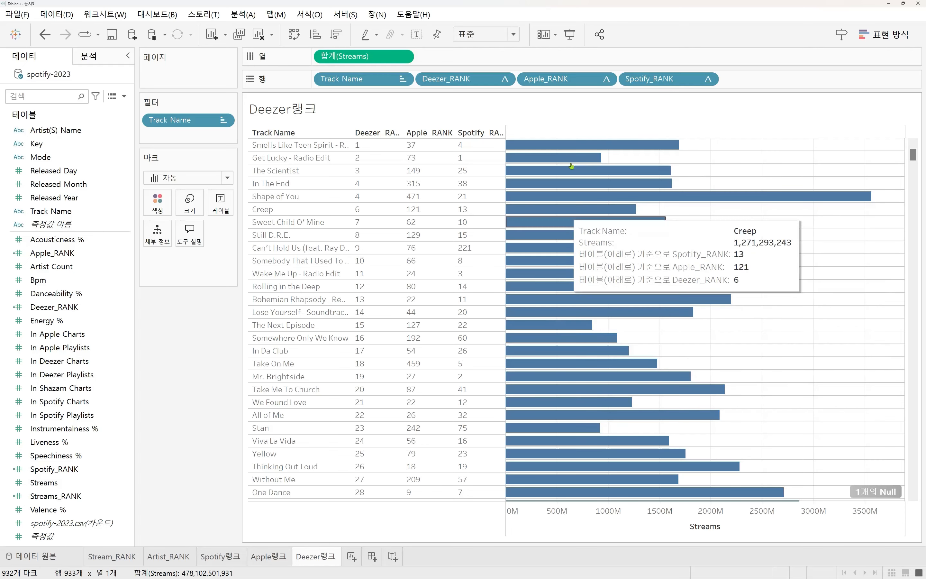
pyautogui.moveTo(576, 223)
pyautogui.scroll(-5, 570, 268)
pyautogui.scroll(5, 568, 303)
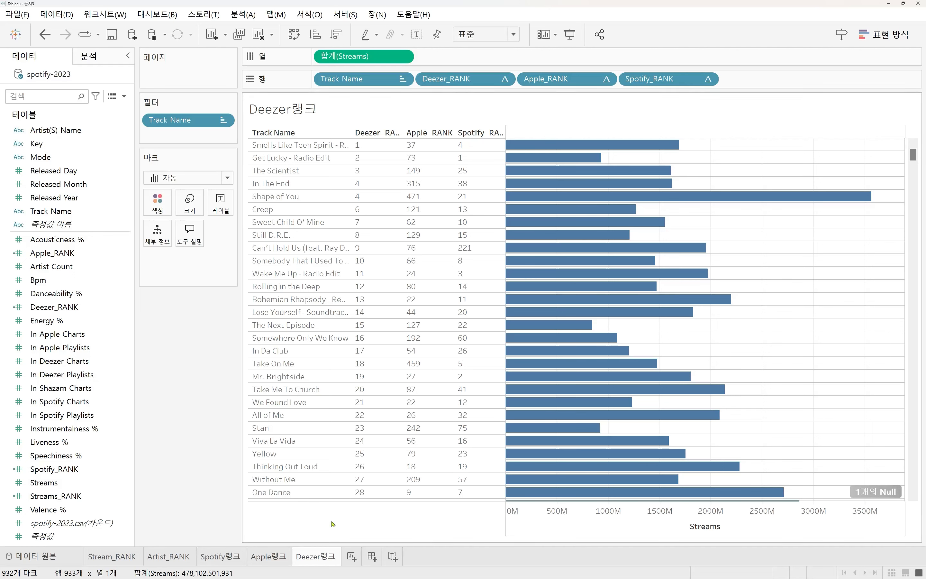
# Step: Add a new worksheet and place In Apple Playlists, In Deezer Playlists and In Spotify Playlists together in the rows
pyautogui.click(350, 557)
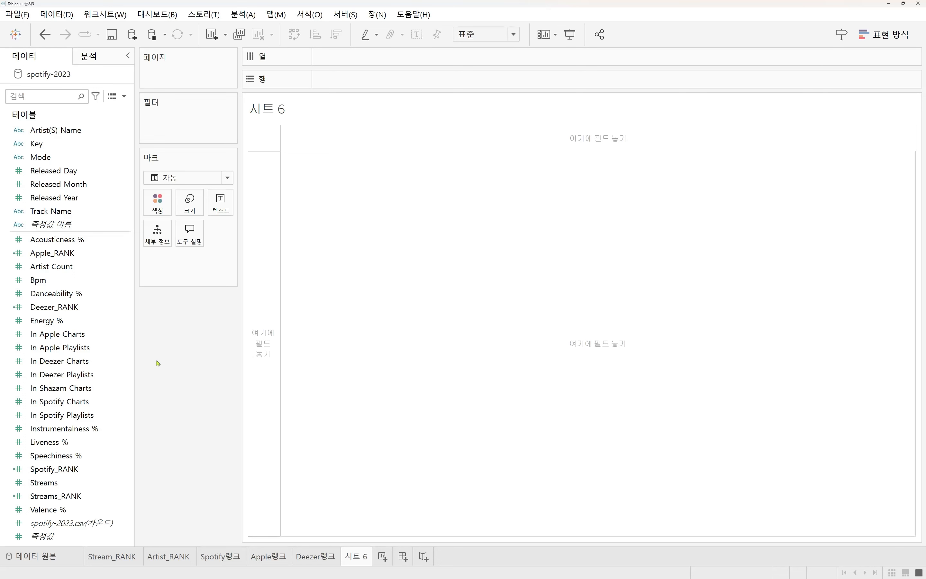
pyautogui.click(93, 348)
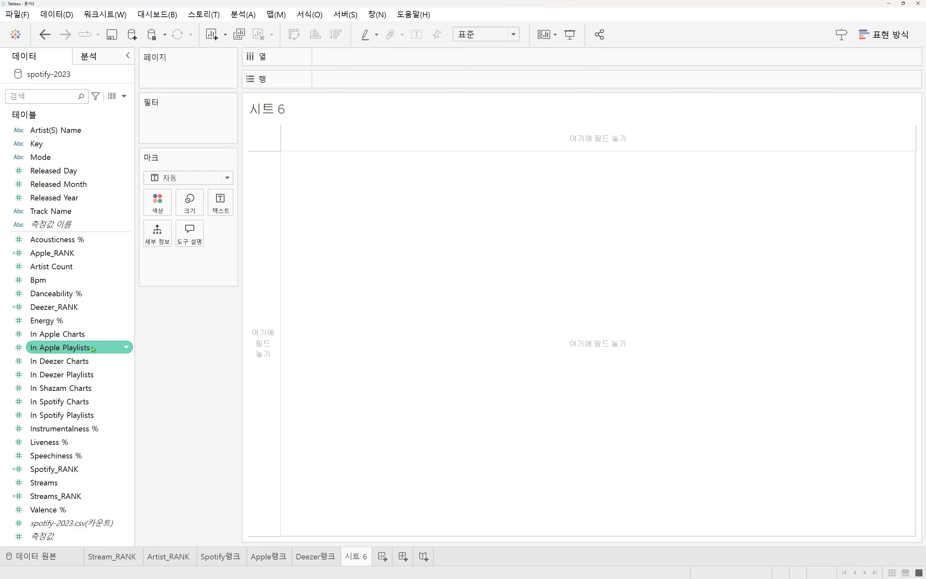
pyautogui.keyDown('ctrl'); pyautogui.click(96, 374); pyautogui.keyUp('ctrl')
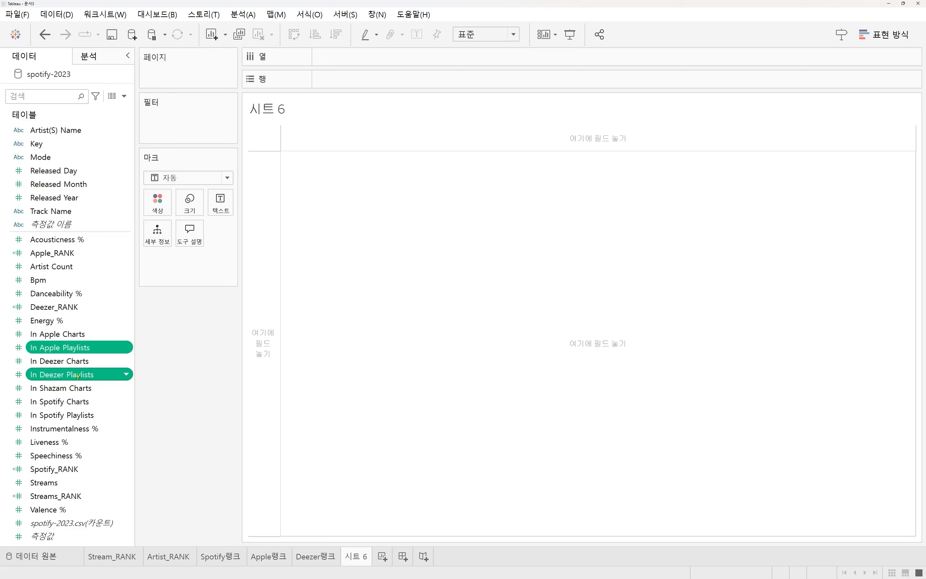
pyautogui.keyDown('ctrl'); pyautogui.click(115, 402); pyautogui.keyUp('ctrl')
pyautogui.keyDown('ctrl'); pyautogui.click(66, 416); pyautogui.keyUp('ctrl')
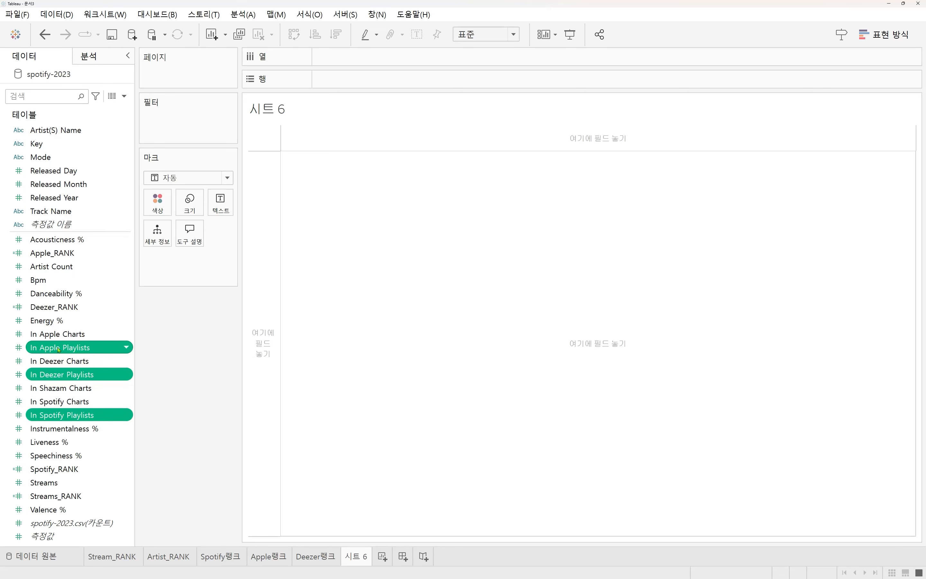
pyautogui.moveTo(58, 349); pyautogui.dragTo(366, 85)
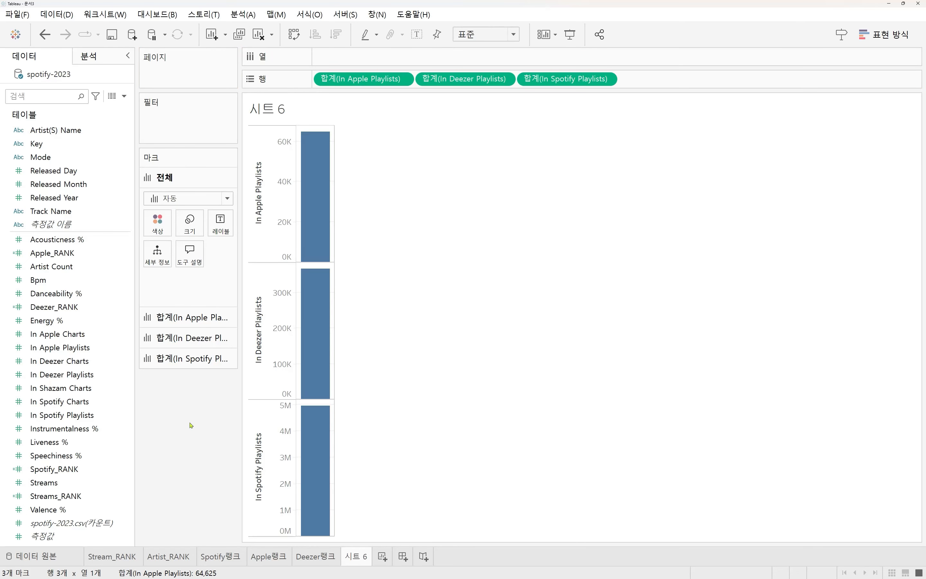
# Step: Add In Apple Playlists, In Deezer Playlists and In Spotify Playlists to the columns to form a scatter plot matrix
pyautogui.click(76, 333)
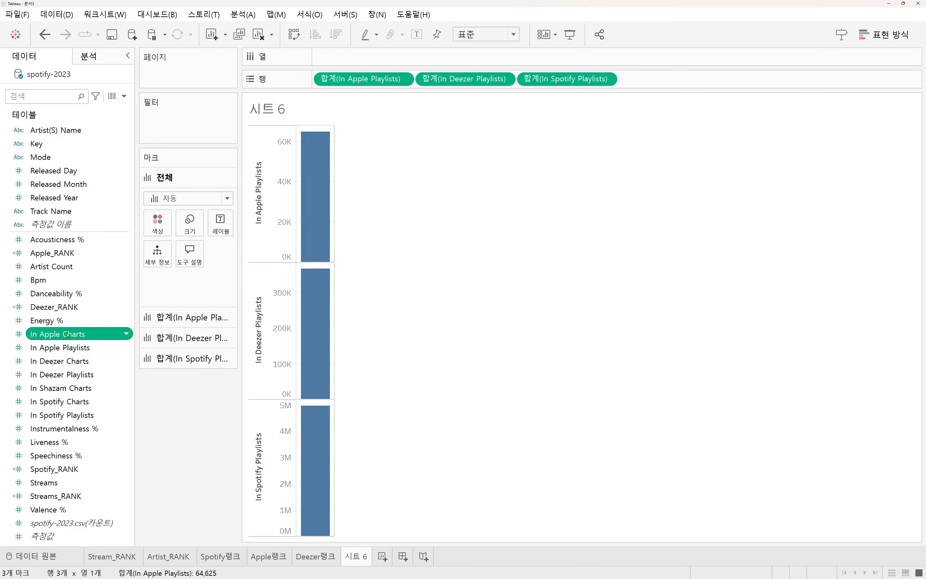
pyautogui.keyDown('ctrl'); pyautogui.click(76, 348); pyautogui.keyUp('ctrl')
pyautogui.click(75, 348)
pyautogui.keyDown('ctrl'); pyautogui.click(76, 374); pyautogui.keyUp('ctrl')
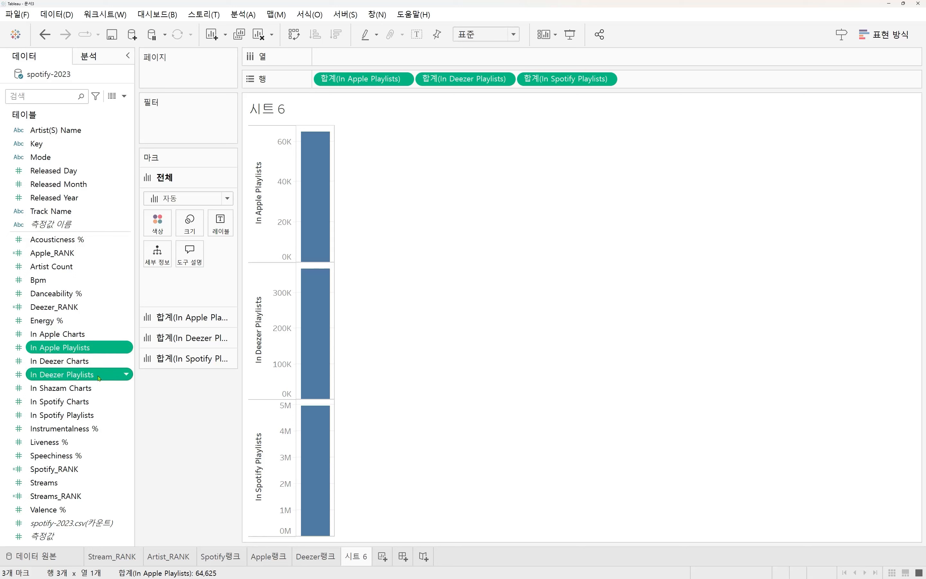
pyautogui.keyDown('ctrl'); pyautogui.click(102, 417); pyautogui.keyUp('ctrl')
pyautogui.moveTo(68, 348); pyautogui.dragTo(378, 61)
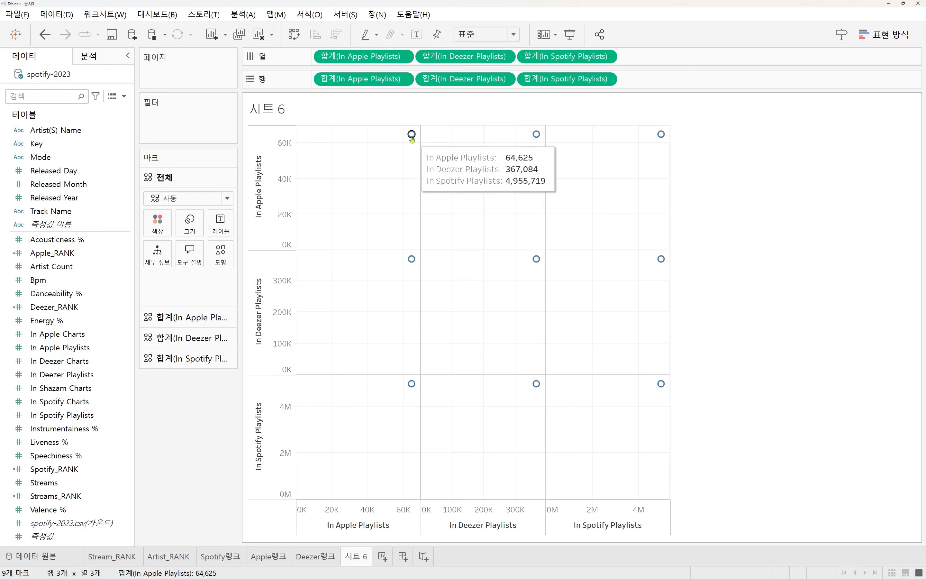
pyautogui.moveTo(538, 136)
pyautogui.moveTo(407, 137)
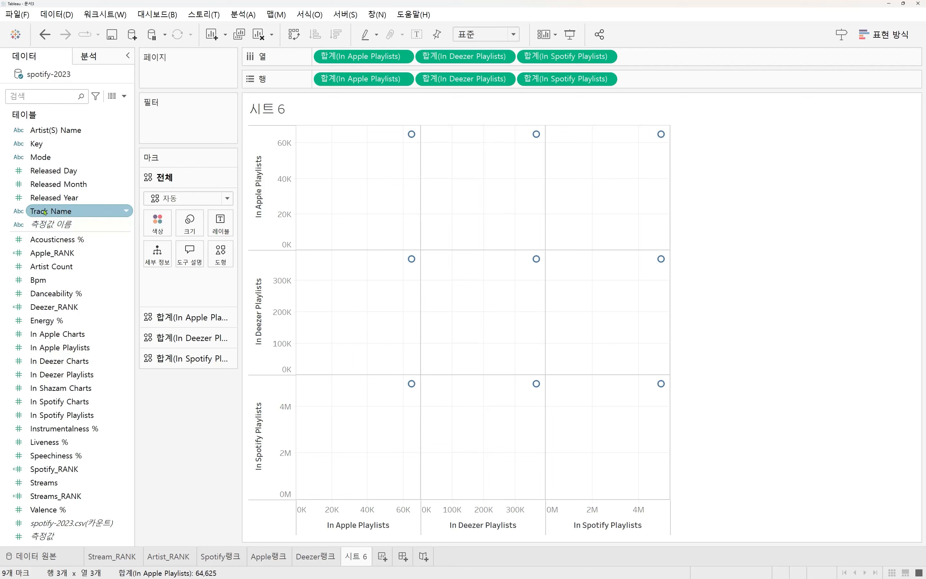
# Step: Add Track Name to the marks' detail (세부 정보) so the scatter plots show one mark per track
pyautogui.moveTo(35, 212); pyautogui.dragTo(155, 257)
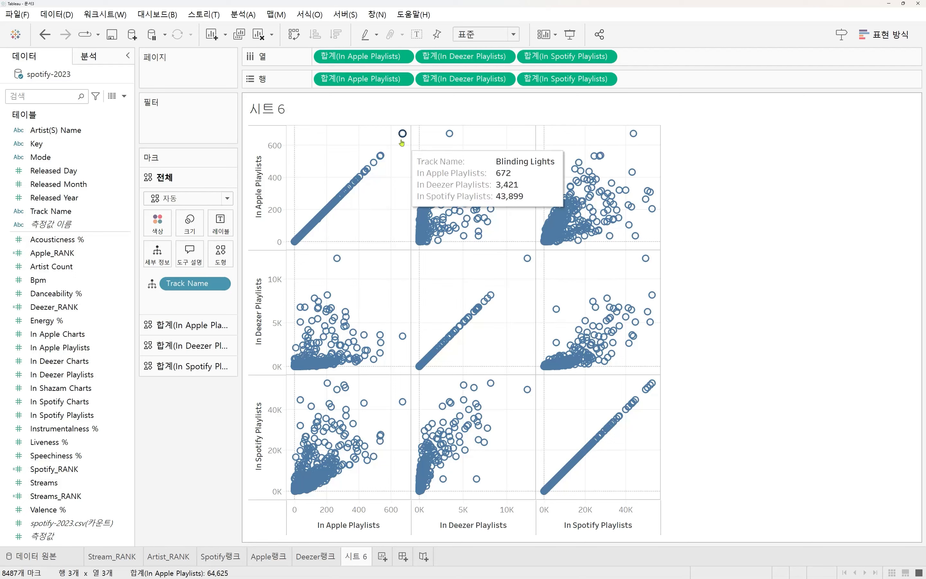
pyautogui.moveTo(381, 156)
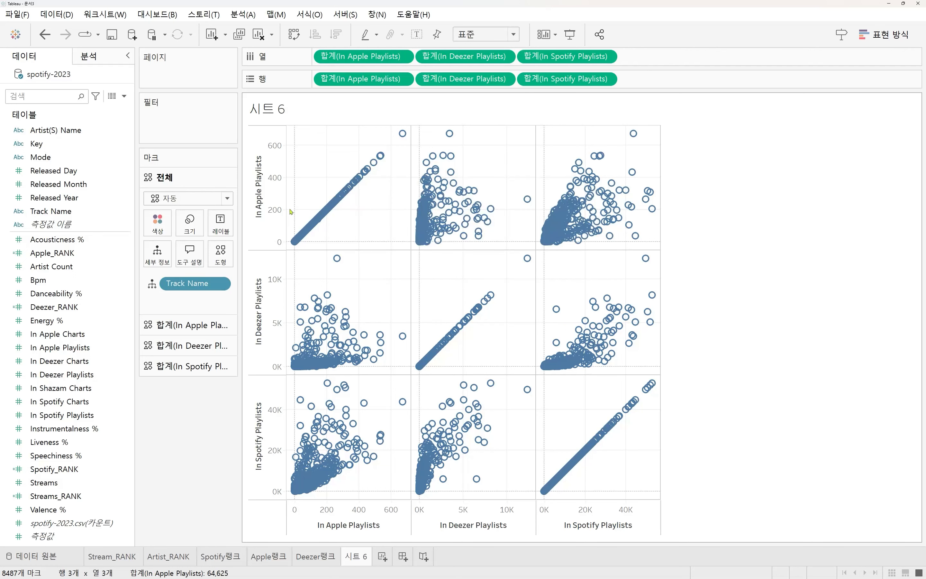
pyautogui.moveTo(456, 231)
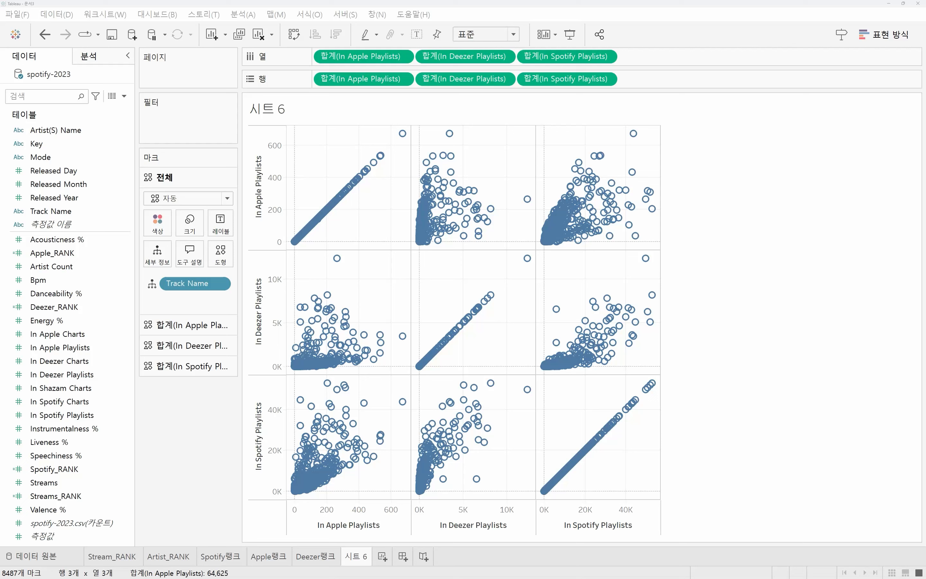
pyautogui.moveTo(417, 245); pyautogui.dragTo(534, 123)
pyautogui.moveTo(420, 237)
pyautogui.mouseDown()
pyautogui.moveTo(471, 147)
pyautogui.moveTo(493, 130)
pyautogui.moveTo(499, 203)
pyautogui.moveTo(526, 165)
pyautogui.mouseUp()
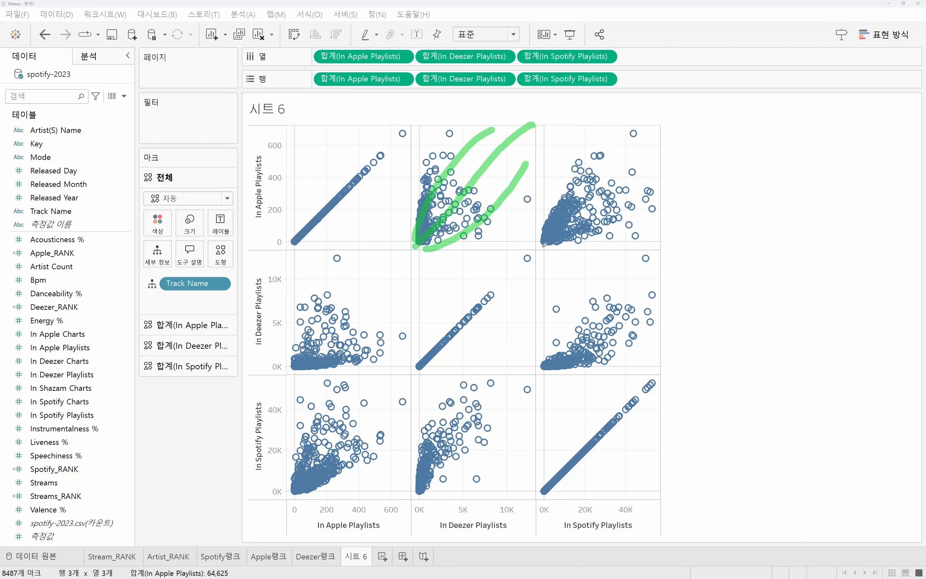
pyautogui.moveTo(544, 245); pyautogui.dragTo(600, 125)
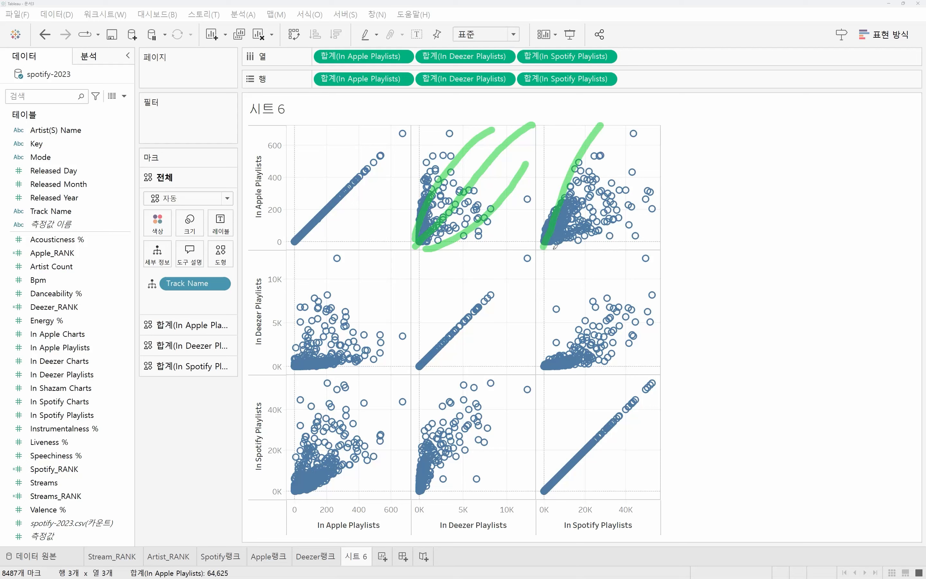
pyautogui.moveTo(551, 250); pyautogui.dragTo(664, 227)
pyautogui.moveTo(536, 242)
pyautogui.mouseDown()
pyautogui.moveTo(545, 178)
pyautogui.moveTo(591, 124)
pyautogui.moveTo(577, 215)
pyautogui.moveTo(603, 146)
pyautogui.mouseUp()
pyautogui.moveTo(553, 247)
pyautogui.mouseDown()
pyautogui.moveTo(662, 221)
pyautogui.moveTo(601, 247)
pyautogui.moveTo(675, 227)
pyautogui.mouseUp()
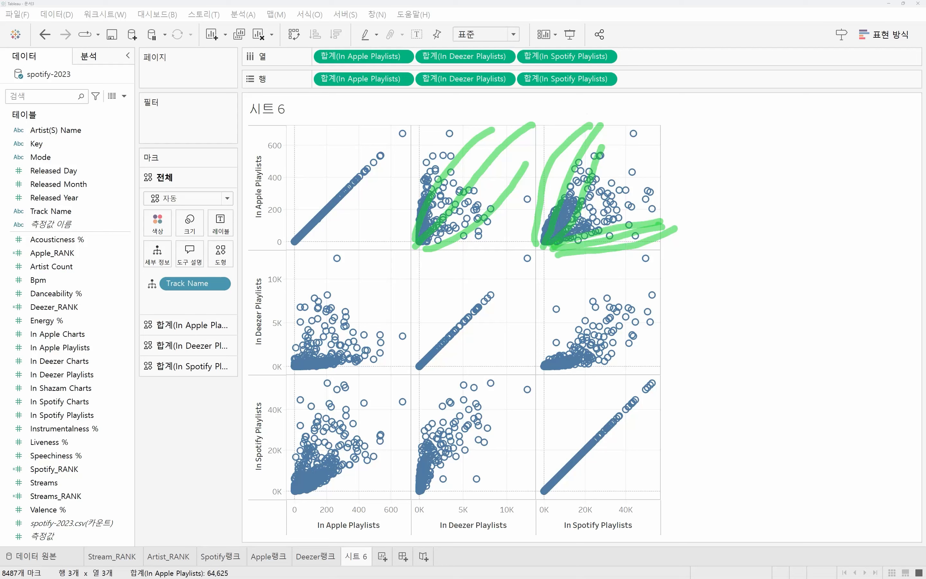
pyautogui.press('e')
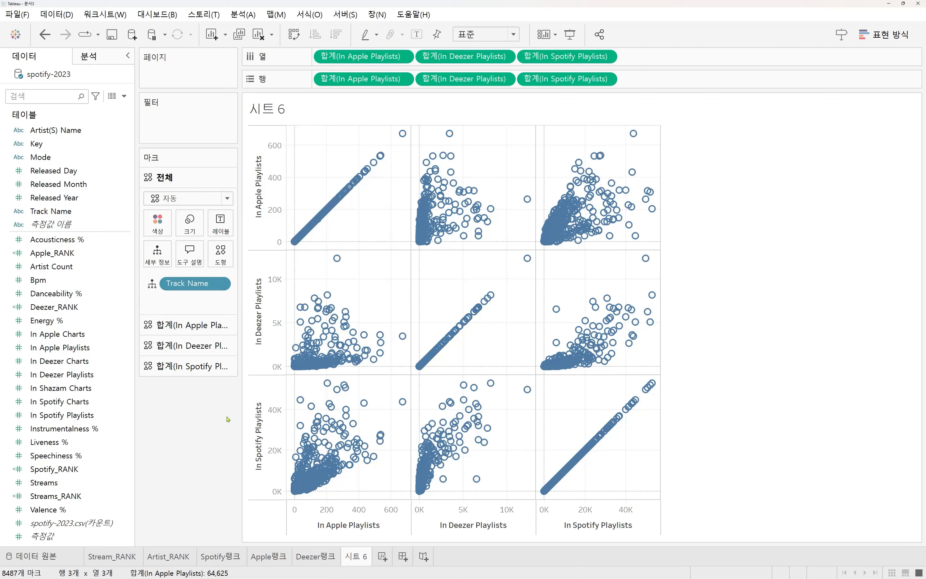
# Step: Color the scatter matrix marks by Streams and set the mark type for all plots to circle (원)
pyautogui.click(91, 196)
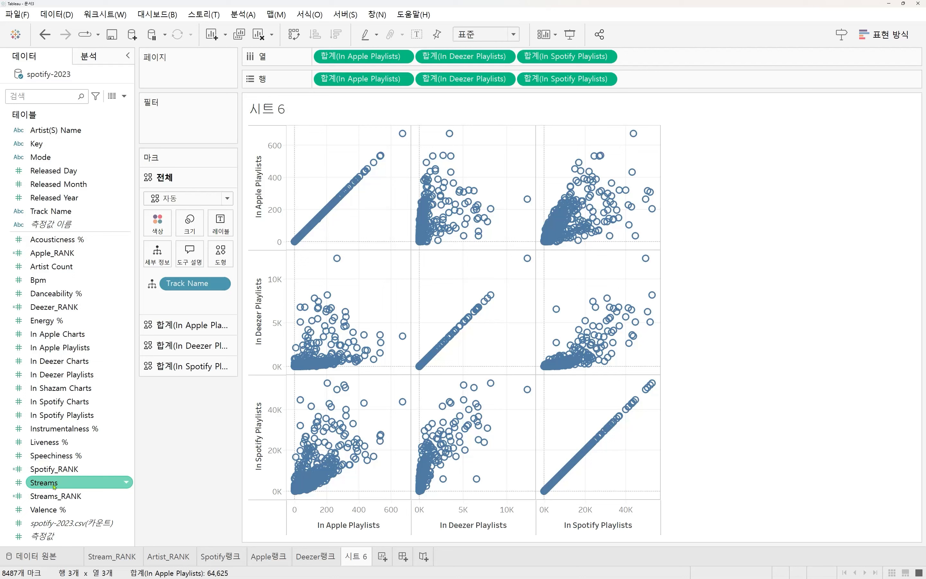
pyautogui.moveTo(38, 486); pyautogui.dragTo(157, 228)
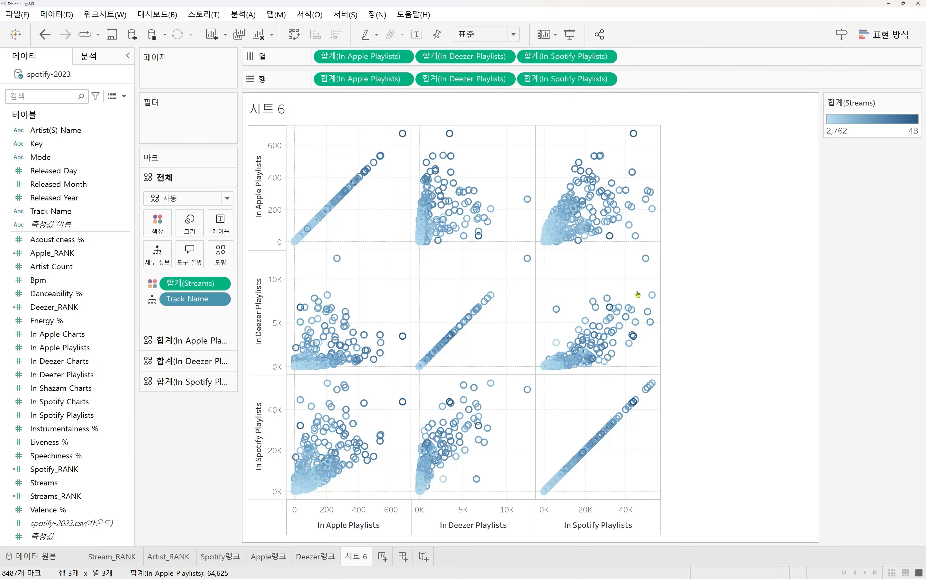
pyautogui.click(221, 197)
pyautogui.click(164, 292)
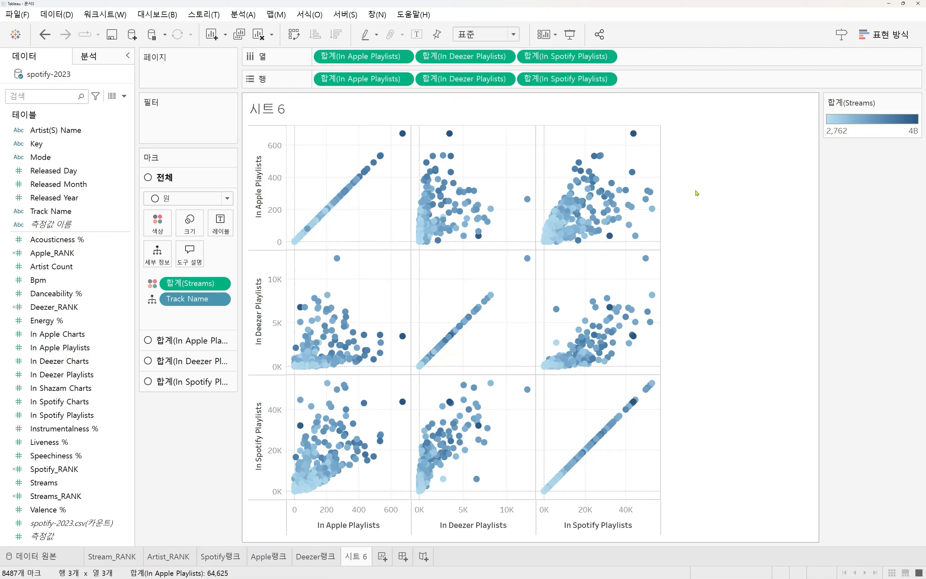
# Step: Add linear trend lines (추세선) to all the scatter plots in the playlist matrix
pyautogui.moveTo(611, 238)
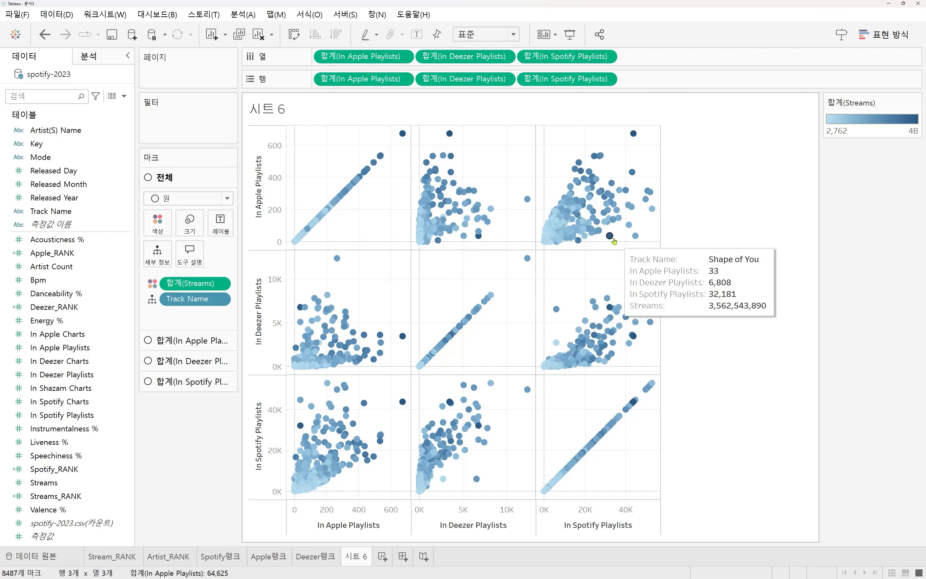
pyautogui.moveTo(611, 237)
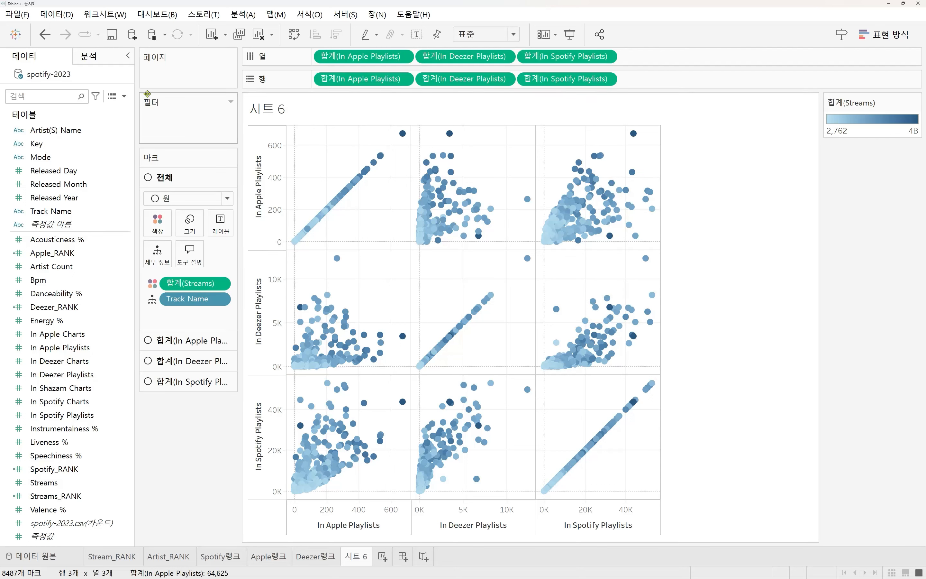
pyautogui.click(103, 60)
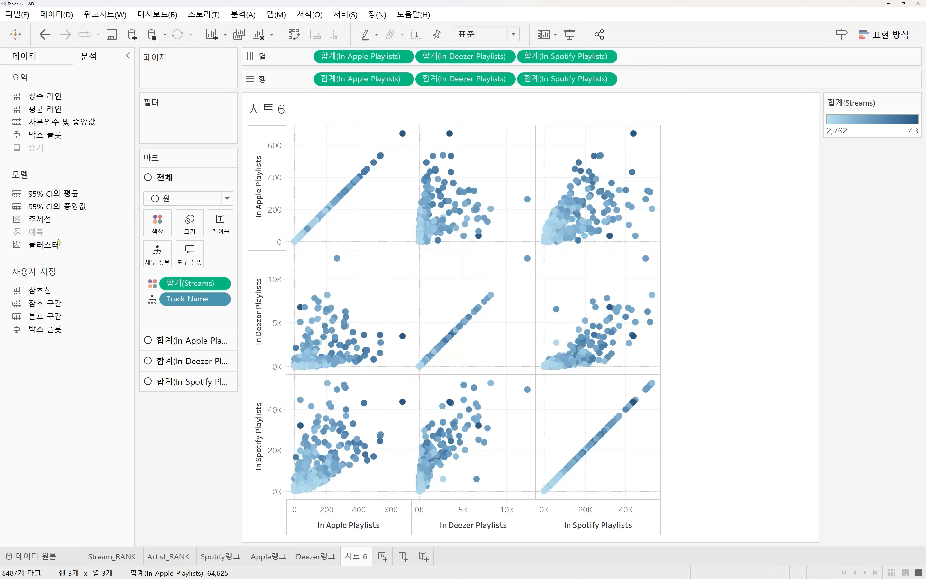
pyautogui.moveTo(34, 220); pyautogui.dragTo(373, 160)
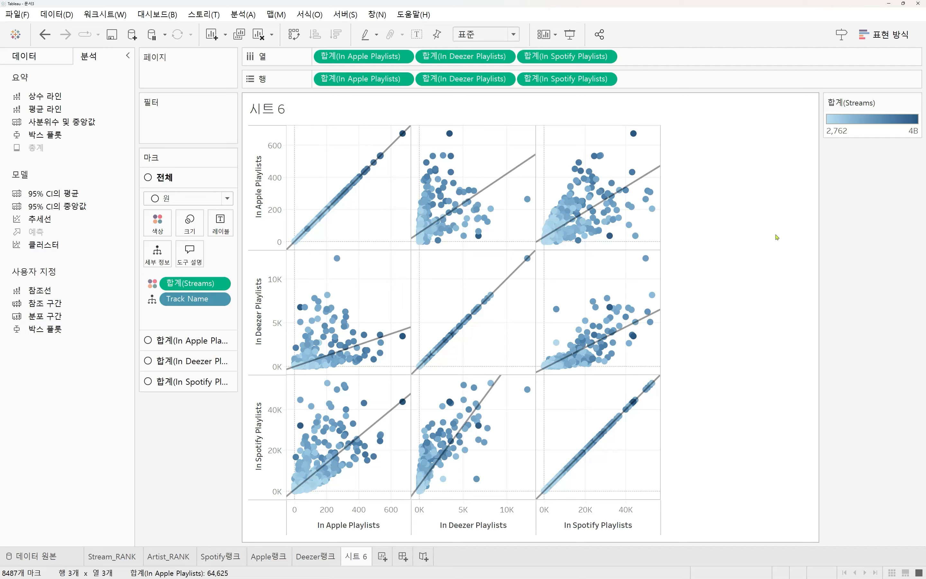
# Step: Examine the trend lines' equations, R-squared and P-values for the Apple, Deezer and Spotify playlist pairs
pyautogui.moveTo(502, 177)
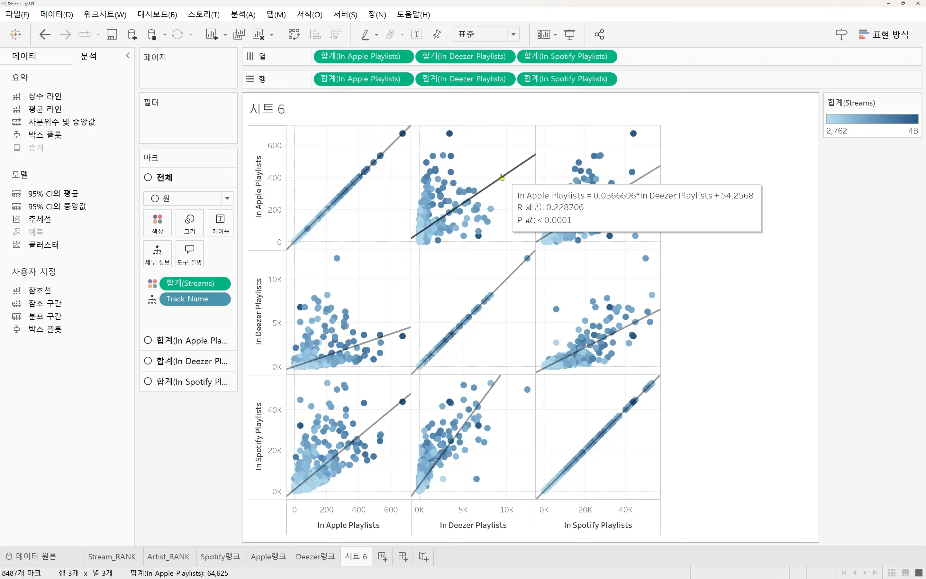
pyautogui.moveTo(469, 396)
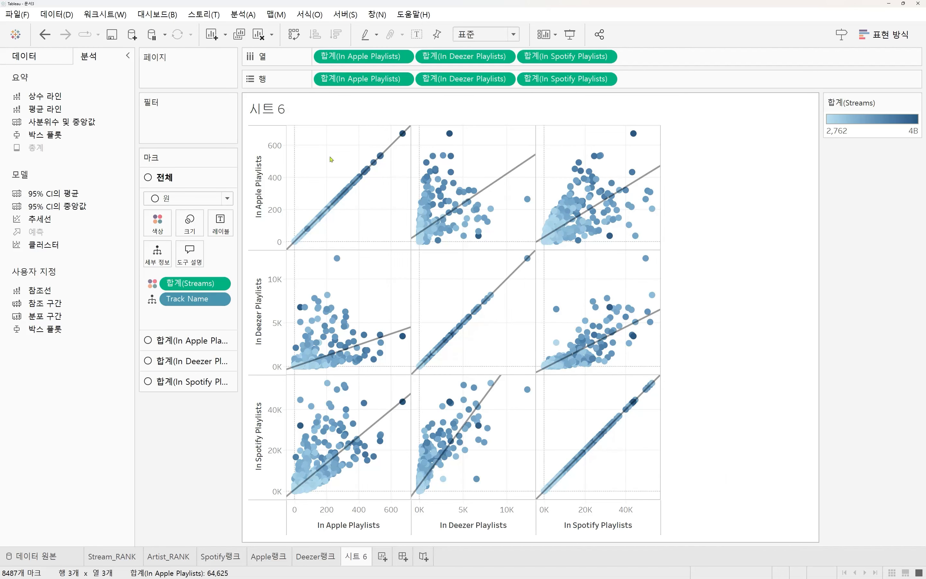
pyautogui.moveTo(506, 284)
pyautogui.moveTo(656, 201)
pyautogui.moveTo(516, 167)
pyautogui.moveTo(480, 297)
pyautogui.moveTo(509, 281)
pyautogui.moveTo(501, 182)
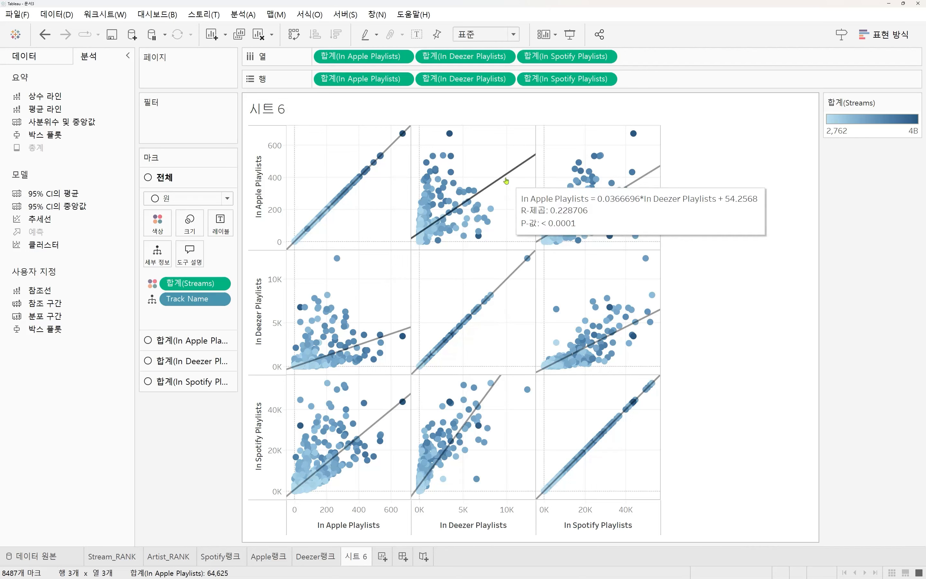
pyautogui.moveTo(638, 181)
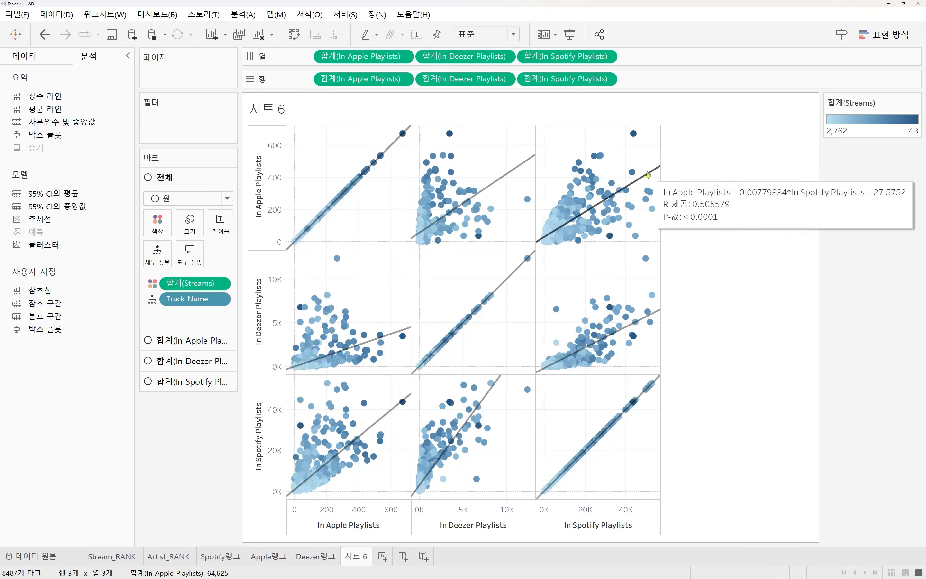
pyautogui.moveTo(490, 402)
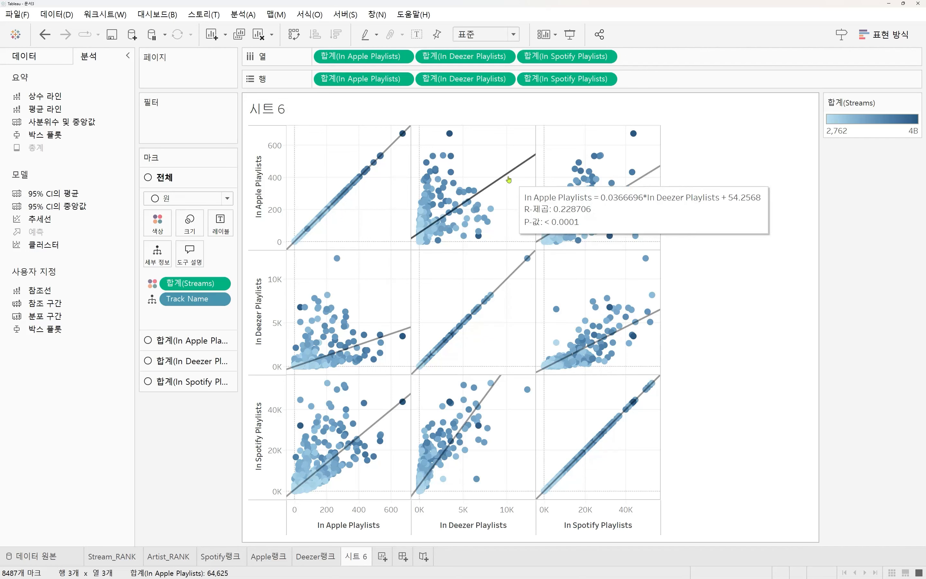
pyautogui.moveTo(647, 181)
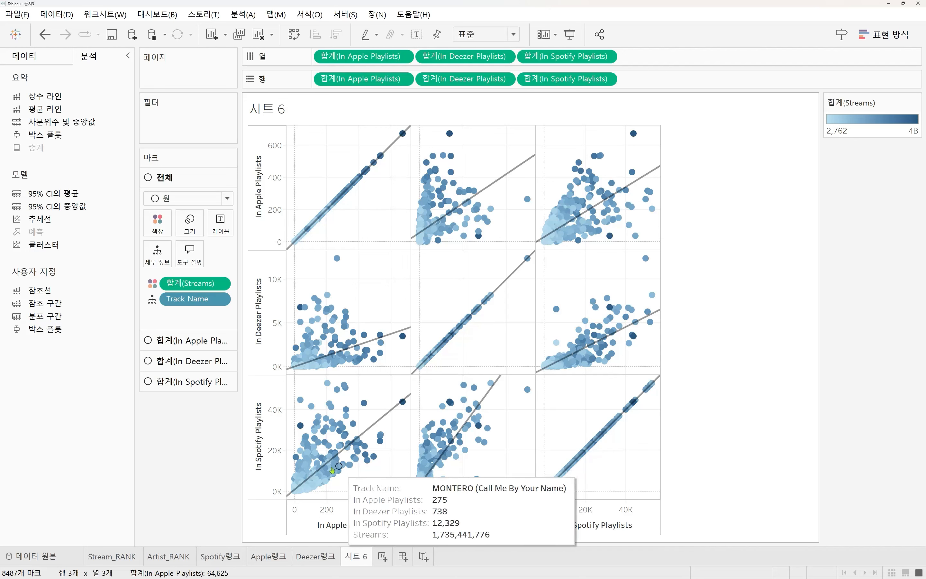
pyautogui.moveTo(378, 428)
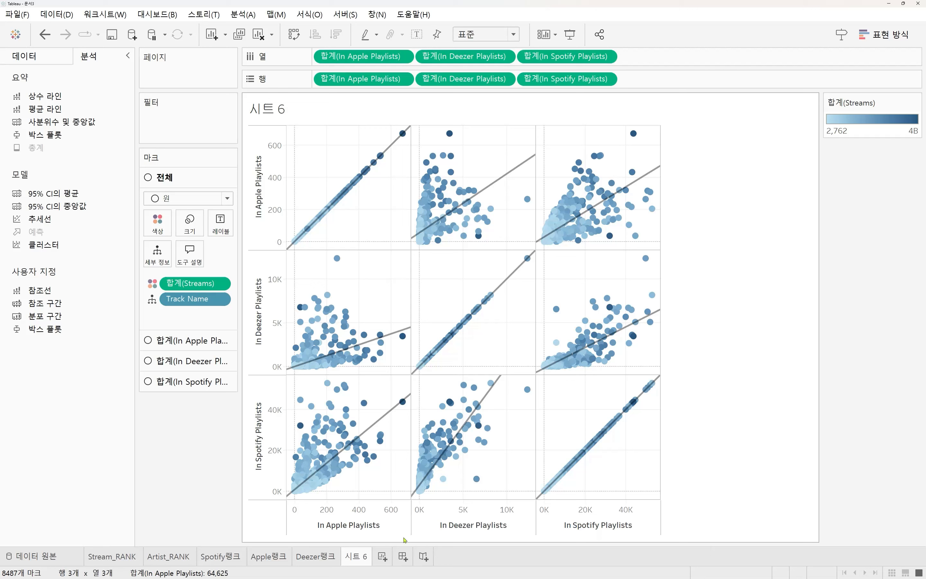
# Step: Rename the scatter matrix worksheet as 서비스별 플레이리스트 상관관계
pyautogui.doubleClick(355, 558)
pyautogui.write('ㅅㅓ비스별ㅍ')
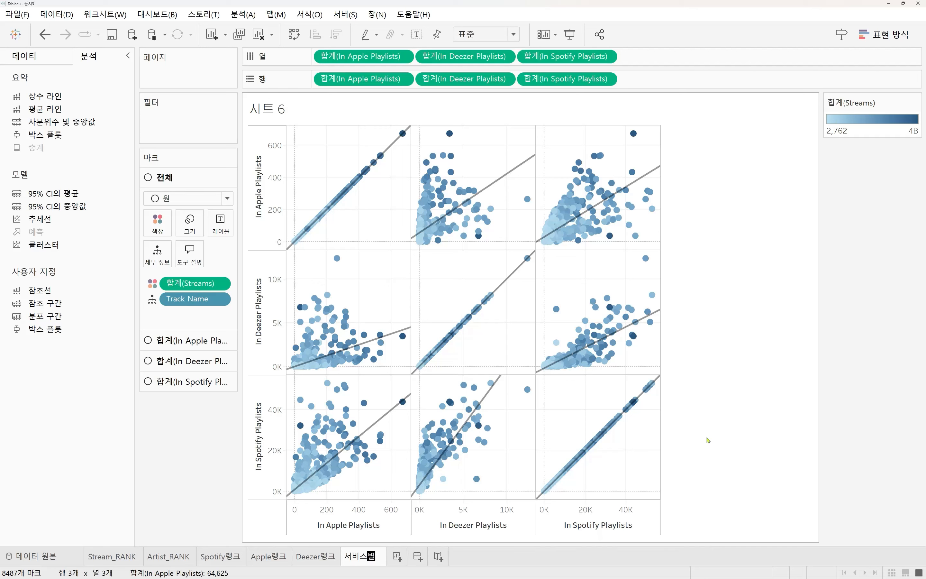
pyautogui.write('ㅡㄹ레리스트')
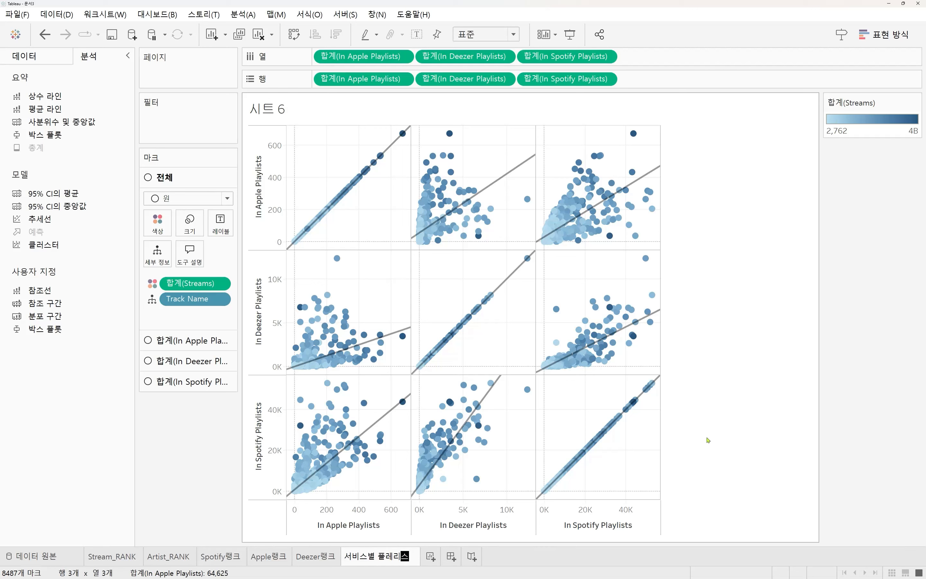
pyautogui.write(' 상관고')
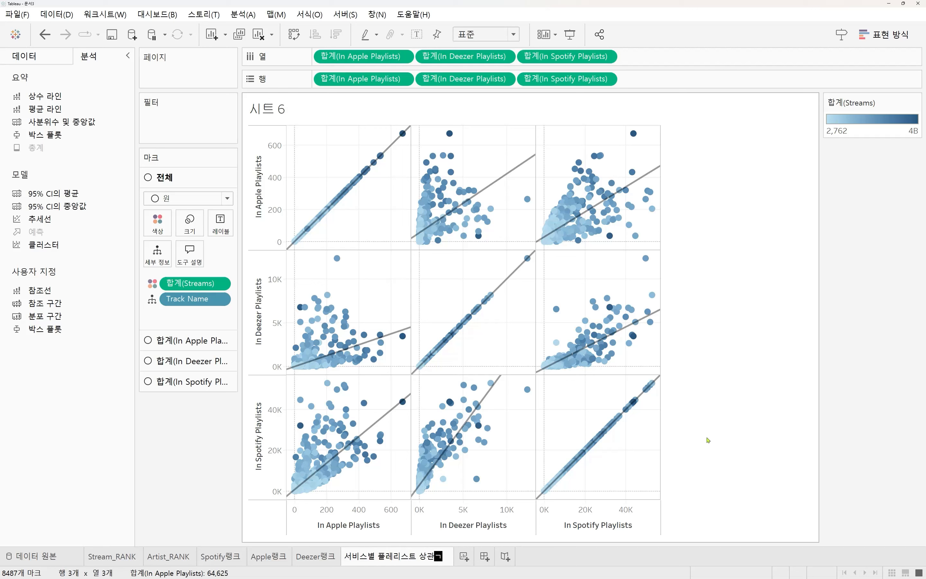
pyautogui.write('ㅏㄴ계')
pyautogui.press('Left')
pyautogui.press('Left')
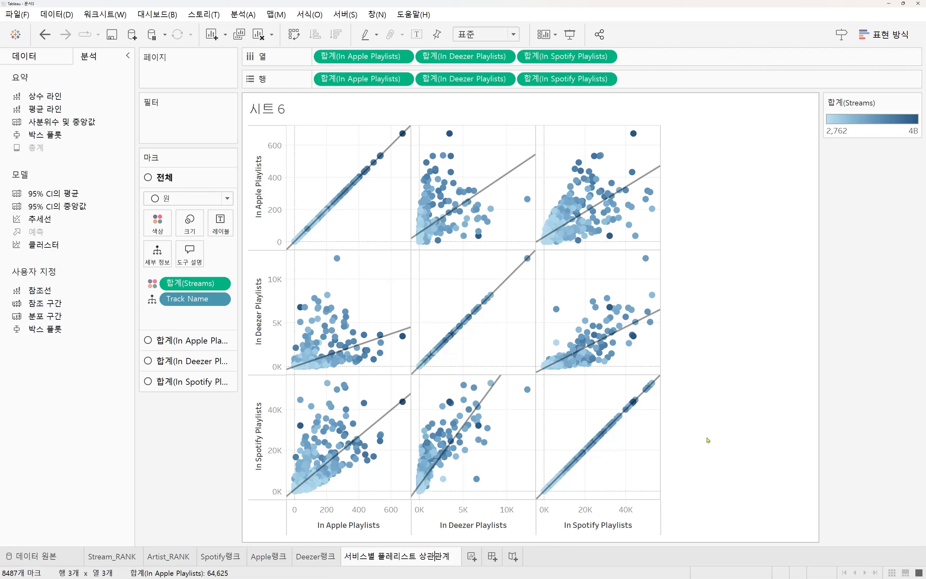
pyautogui.press('Left')
pyautogui.press('Left')
pyautogui.write('이')
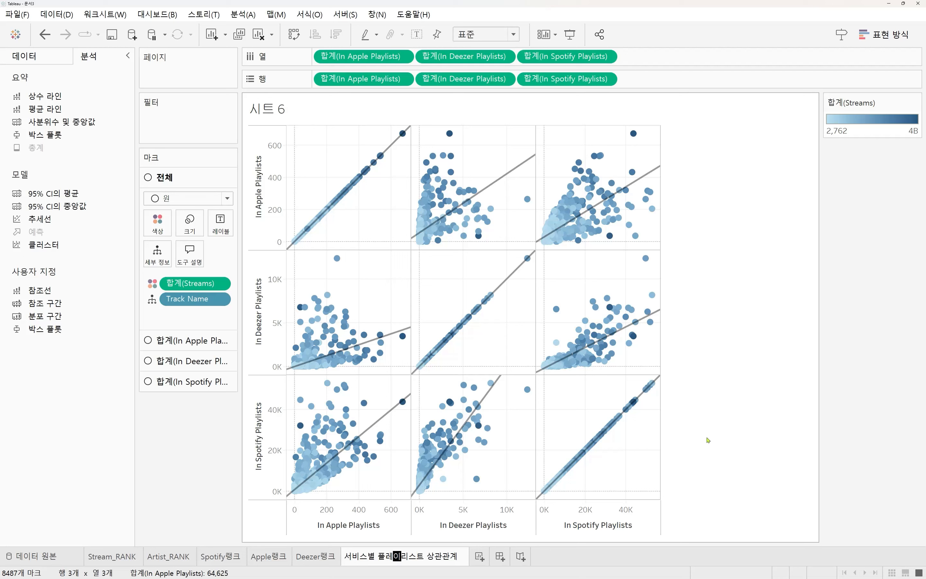
pyautogui.press('Return')
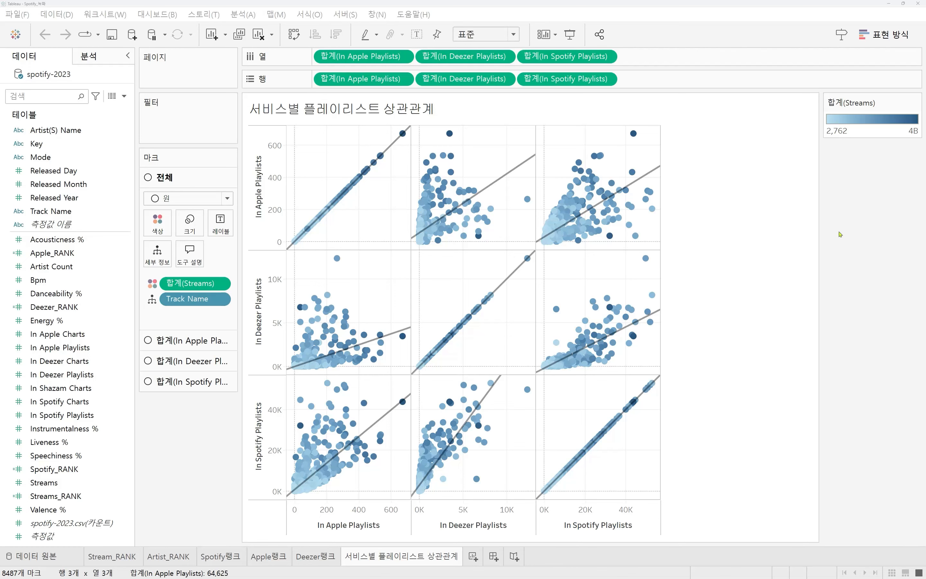
# Step: Review the Stream_RANK, Artist_RANK, Spotify랭크, Apple랭크 and Deezer랭크 worksheets and return to the playlist correlation sheet
pyautogui.click(116, 557)
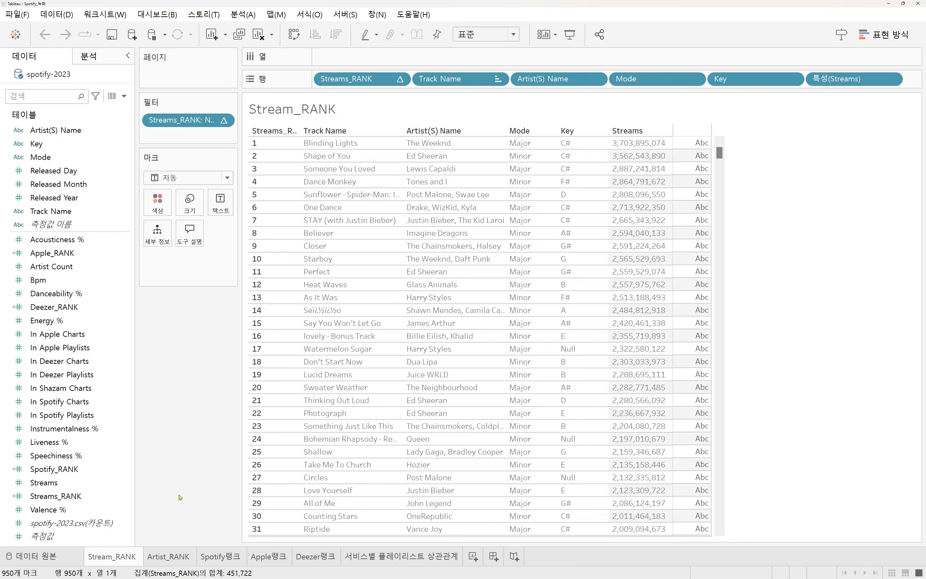
pyautogui.click(167, 554)
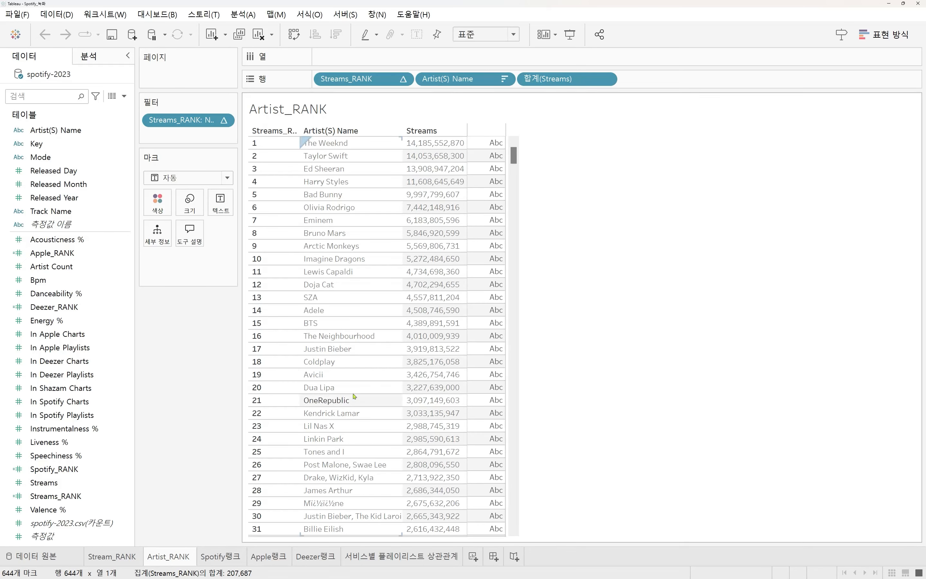
pyautogui.click(216, 557)
pyautogui.moveTo(252, 561)
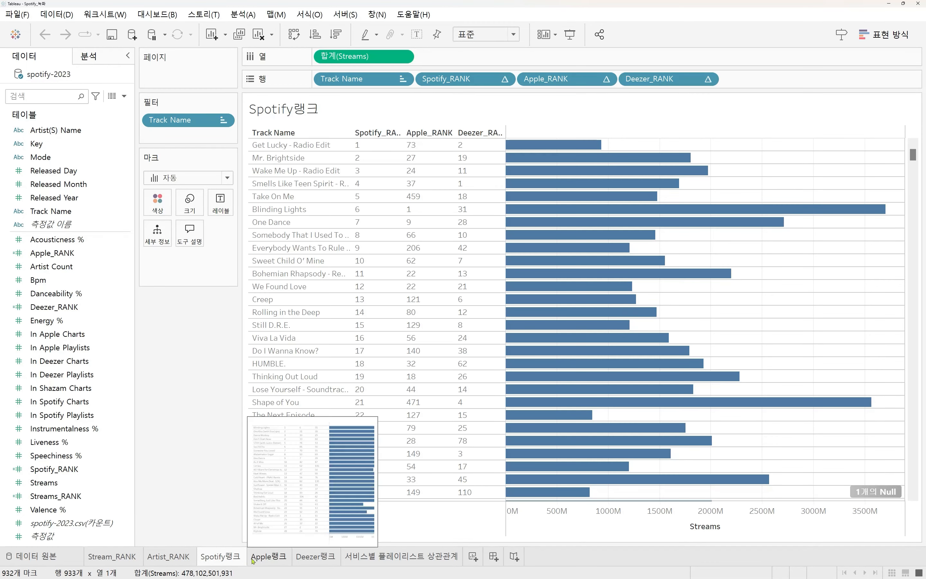
pyautogui.click(272, 558)
pyautogui.click(314, 560)
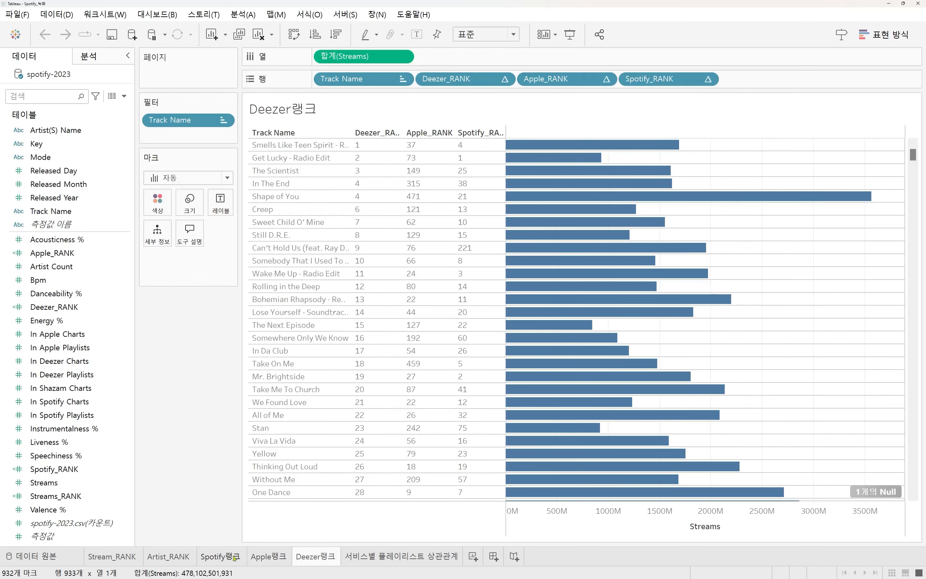
pyautogui.click(362, 558)
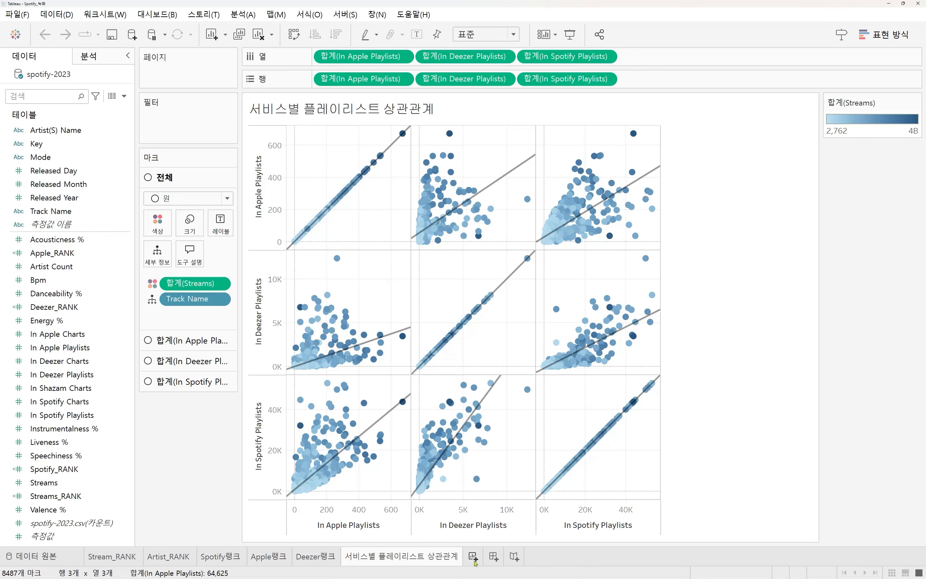
# Step: Add a new worksheet and place Track Name in its columns
pyautogui.click(473, 556)
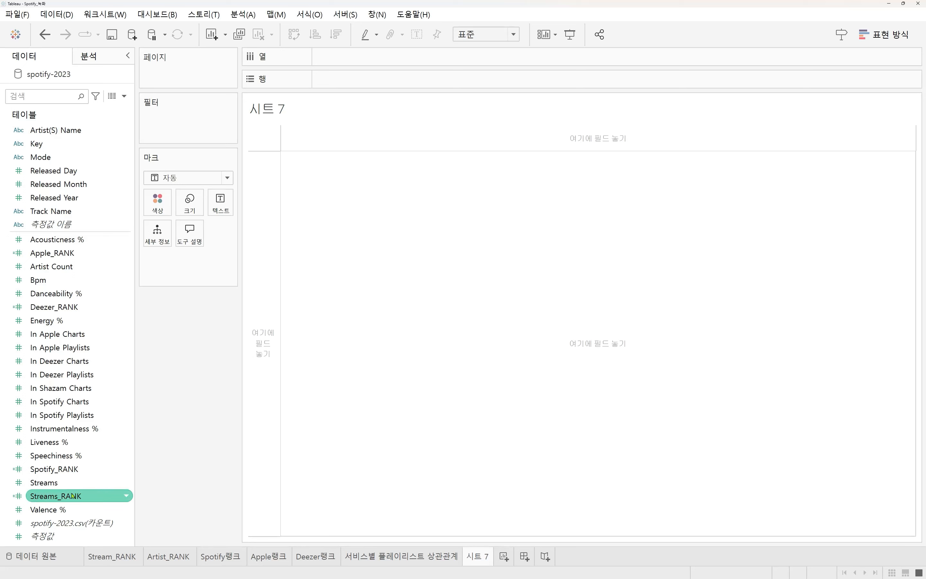
pyautogui.moveTo(65, 496); pyautogui.dragTo(162, 419)
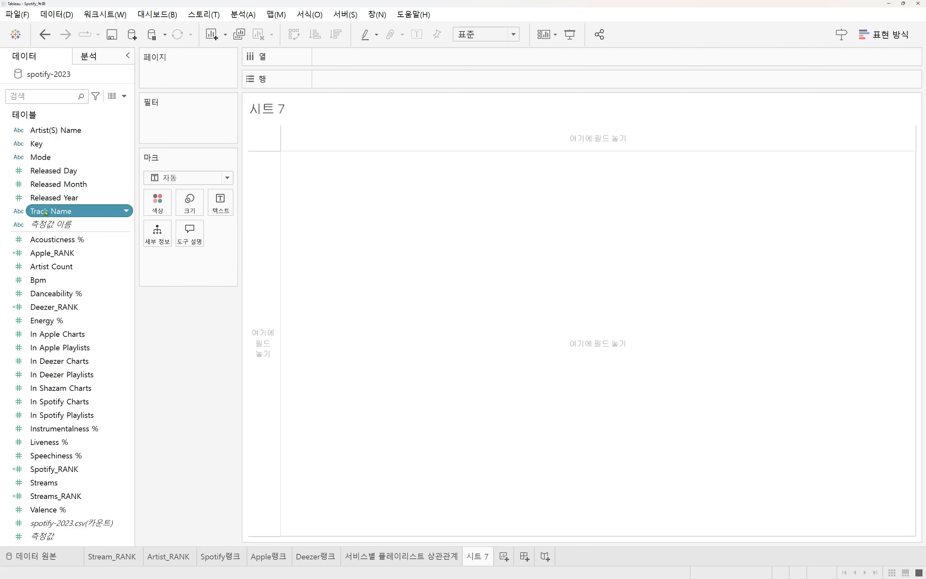
pyautogui.moveTo(45, 213); pyautogui.dragTo(331, 57)
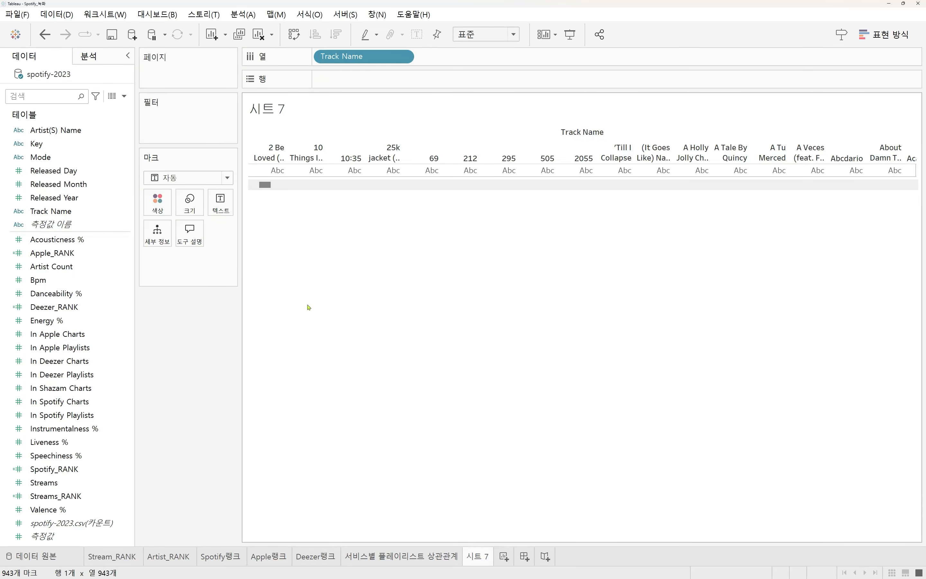
# Step: Try placing Acousticness % and Danceability % together in the rows against Track Name, and undo the placement
pyautogui.click(123, 239)
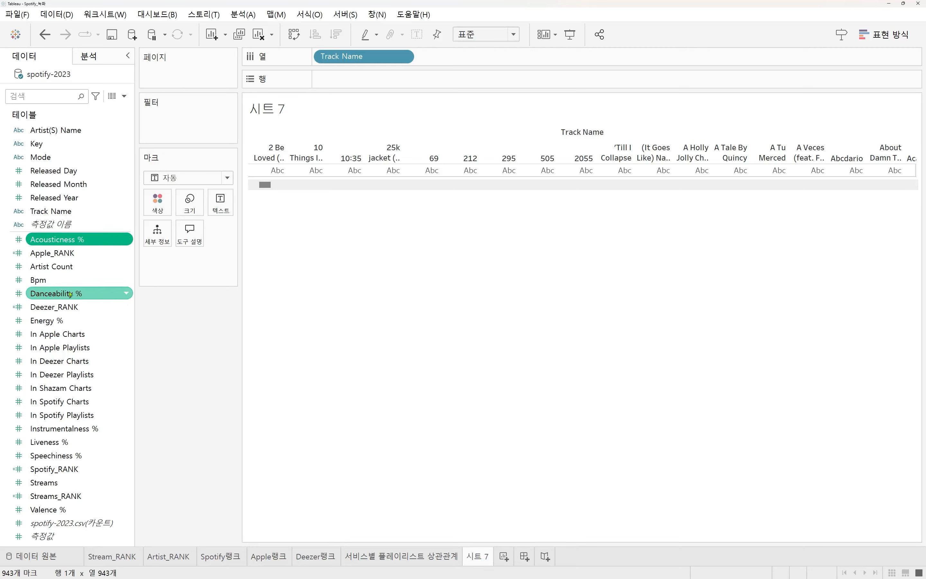
pyautogui.keyDown('ctrl'); pyautogui.click(83, 293); pyautogui.keyUp('ctrl')
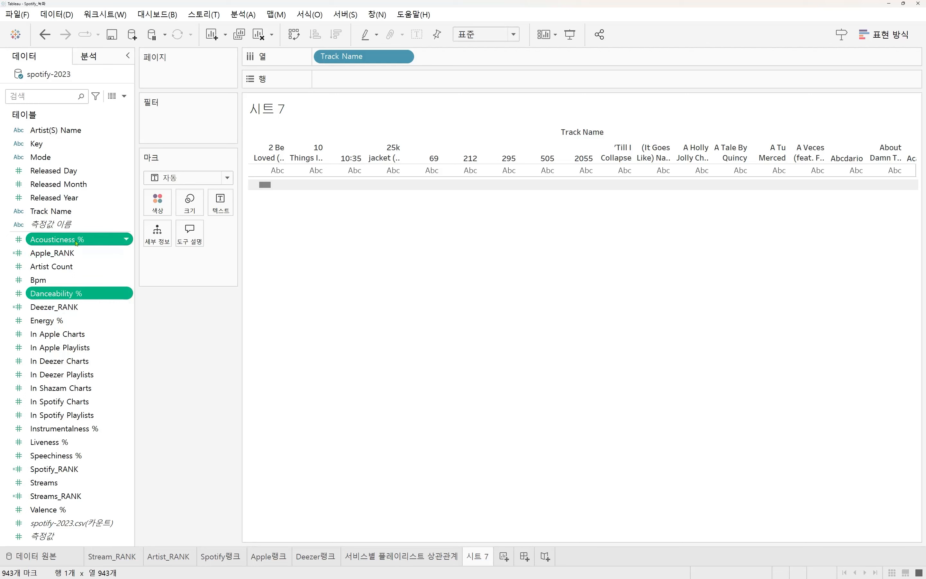
pyautogui.moveTo(74, 241); pyautogui.dragTo(373, 83)
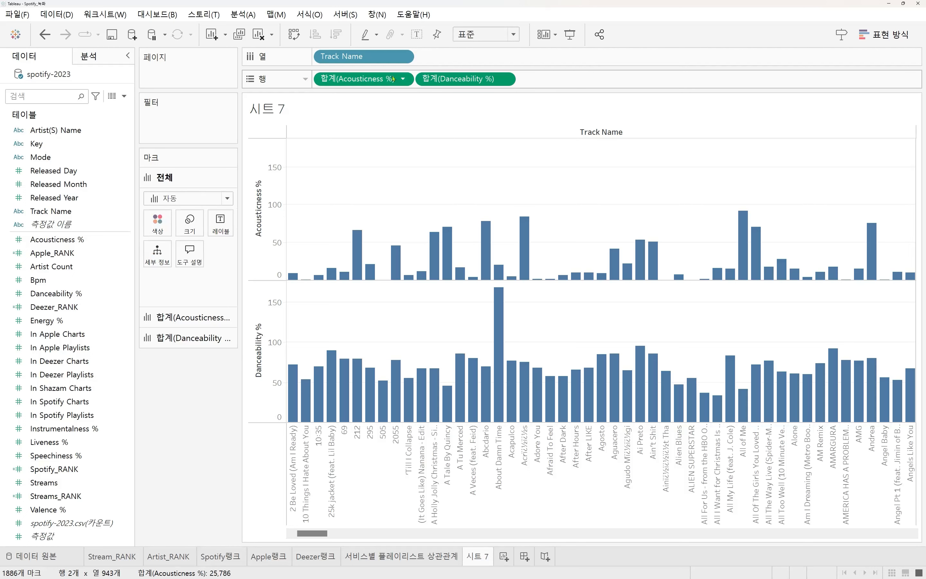
pyautogui.hotkey('ctrl', 'z')
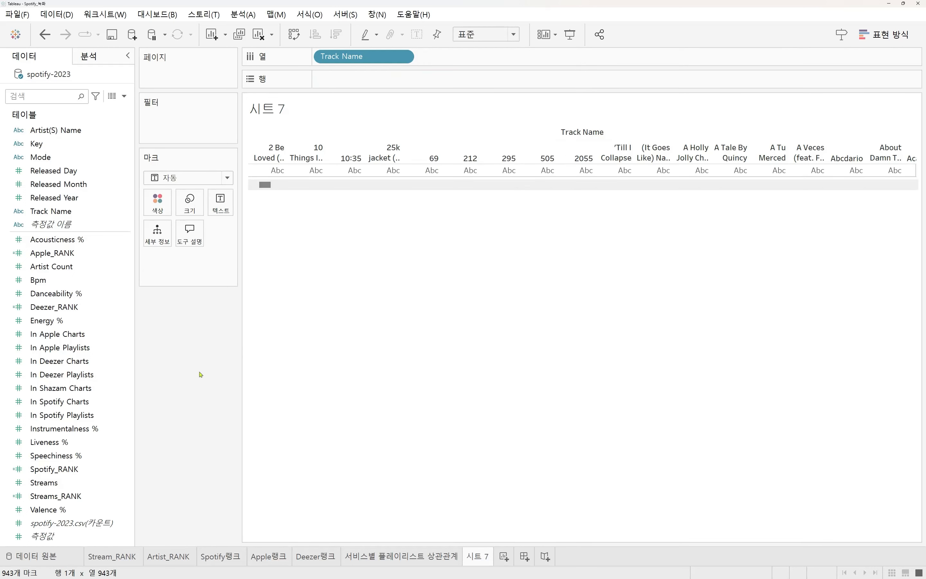
# Step: Place the measure values field (측정값) in the rows against Track Name
pyautogui.click(50, 533)
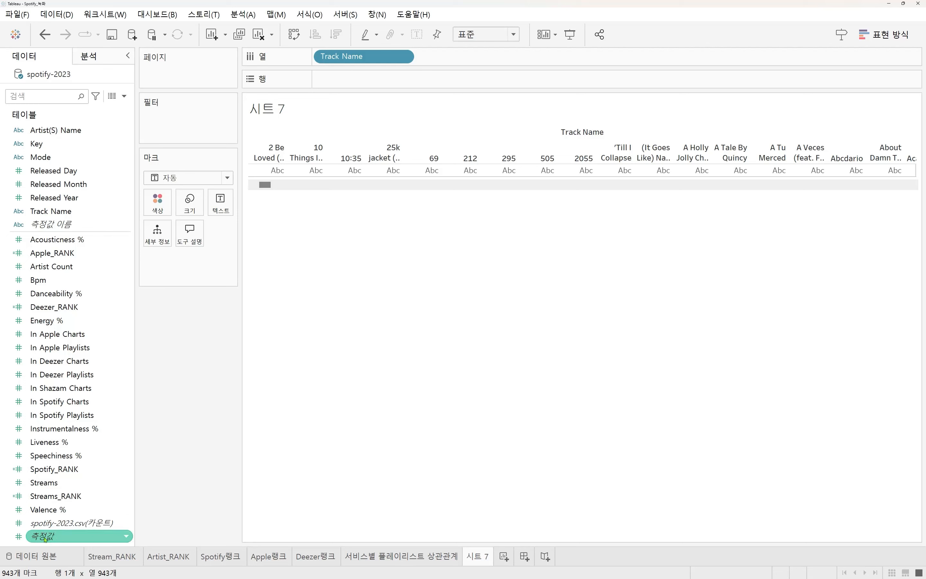
pyautogui.moveTo(45, 538); pyautogui.dragTo(344, 80)
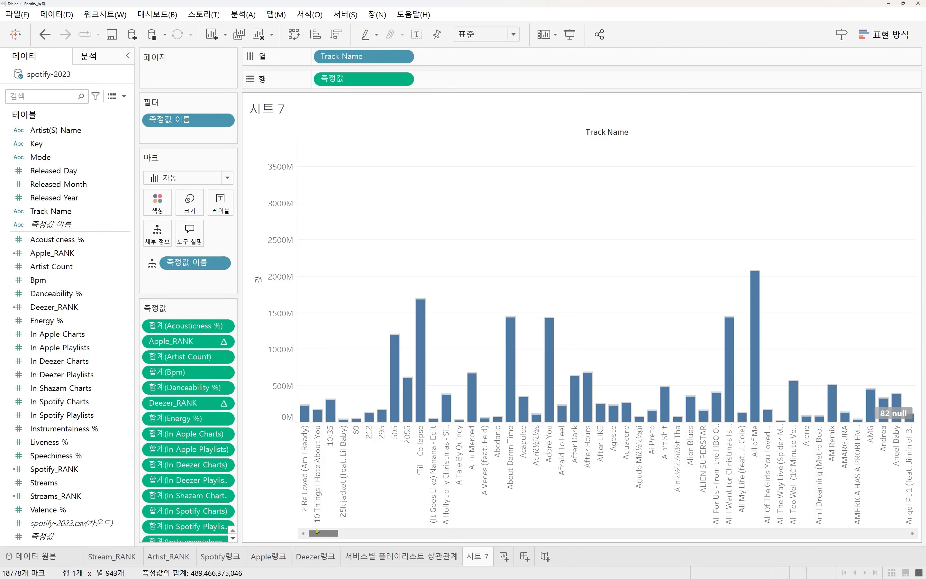
pyautogui.moveTo(324, 533); pyautogui.dragTo(293, 490)
pyautogui.moveTo(328, 403)
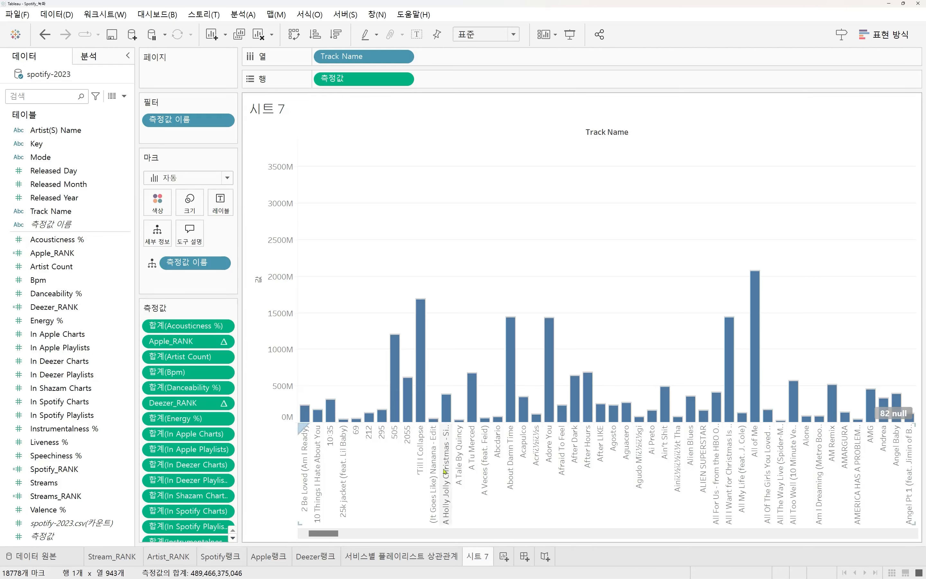
# Step: Remove Apple_RANK, Artist Count, Bpm, Deezer_RANK and all Apple, Deezer, Shazam and Spotify chart and playlist measures from the measure values
pyautogui.click(193, 343)
pyautogui.press('Delete')
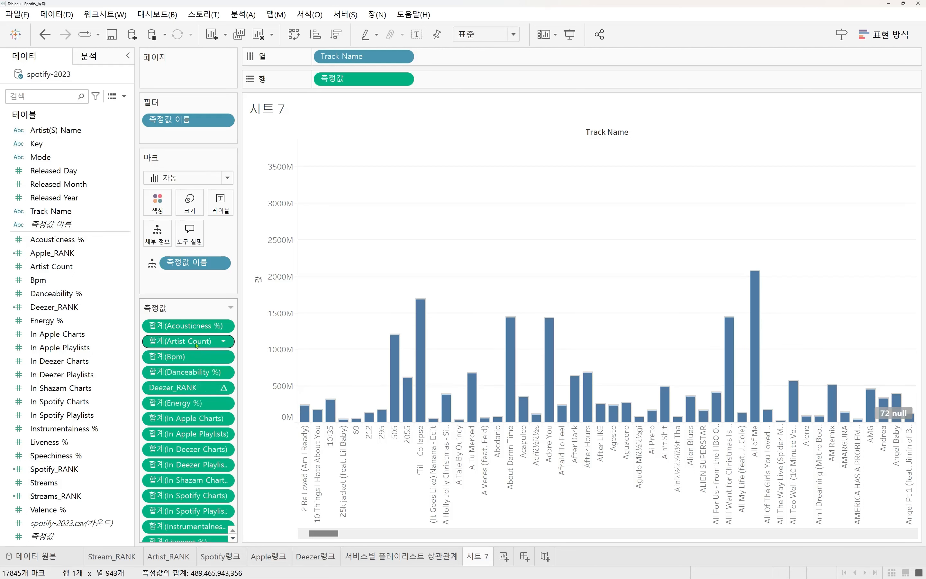
pyautogui.click(197, 343)
pyautogui.press('Delete')
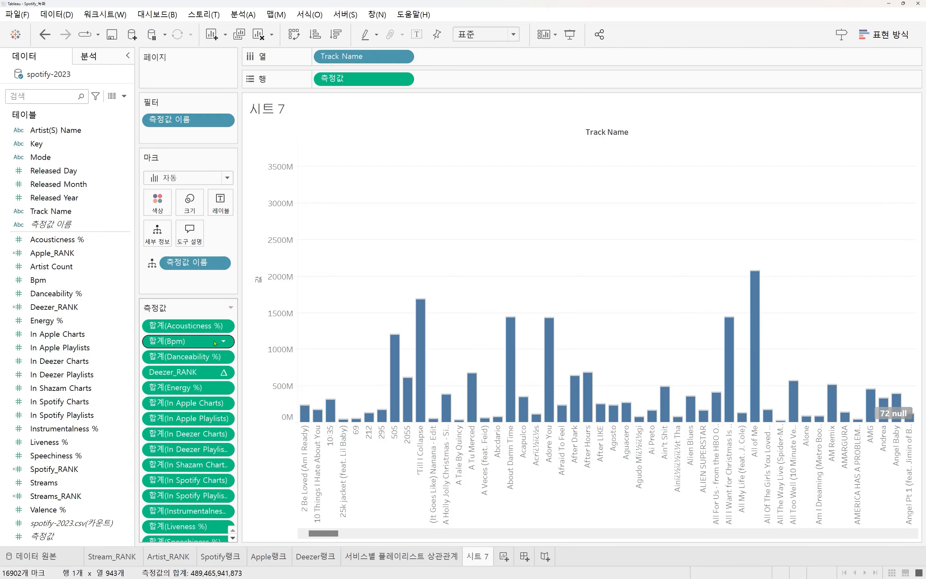
pyautogui.click(218, 343)
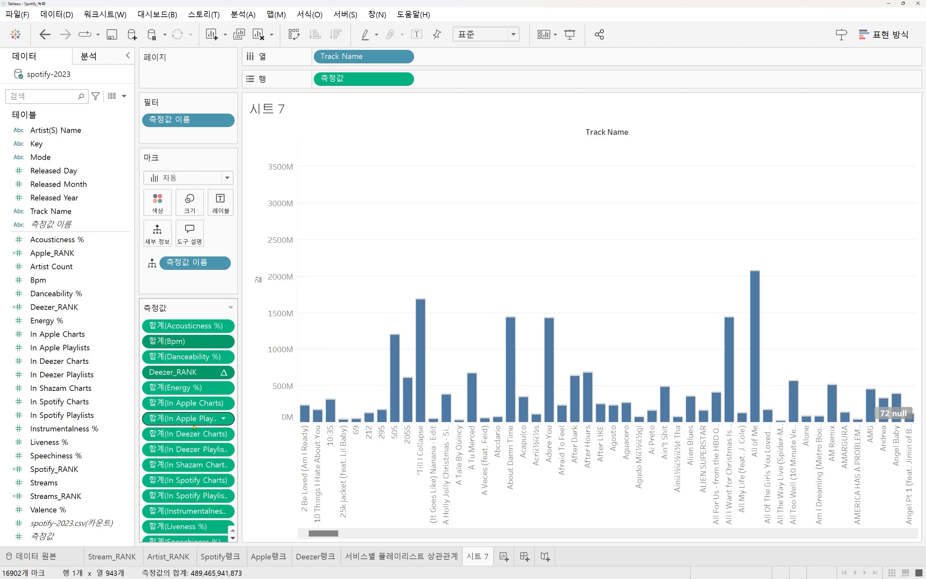
pyautogui.keyDown('ctrl'); pyautogui.click(201, 404); pyautogui.keyUp('ctrl')
pyautogui.keyDown('ctrl'); pyautogui.click(199, 420); pyautogui.keyUp('ctrl')
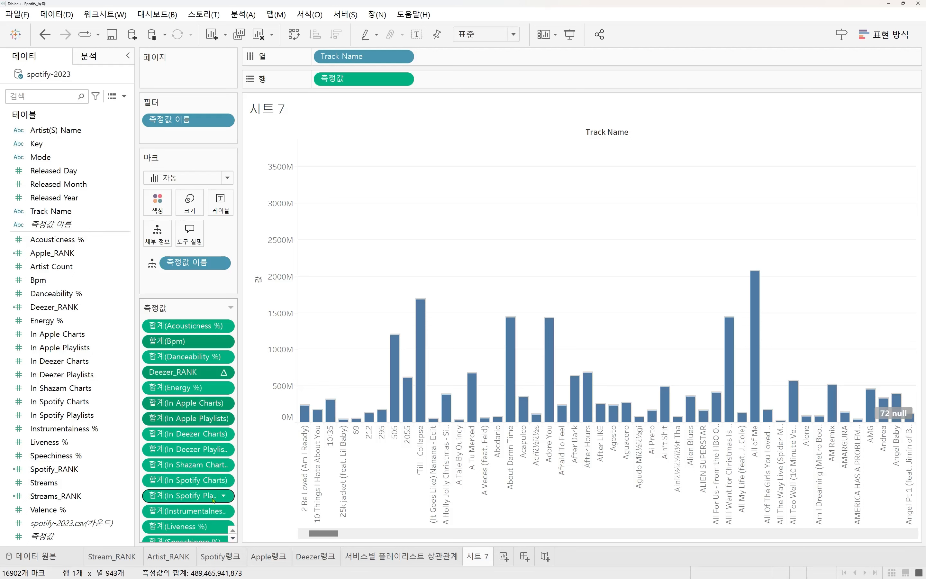
pyautogui.keyDown('ctrl'); pyautogui.click(201, 496); pyautogui.keyUp('ctrl')
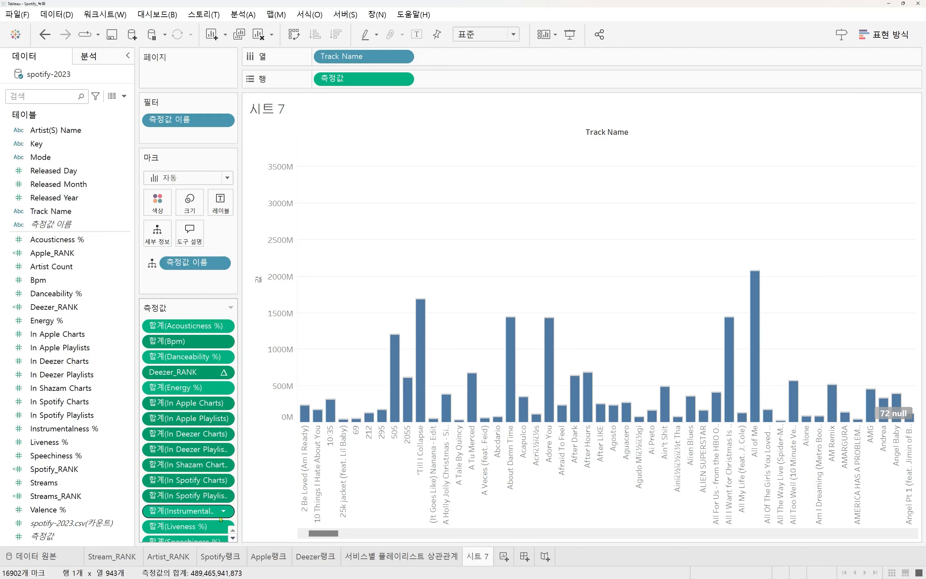
pyautogui.press('Delete')
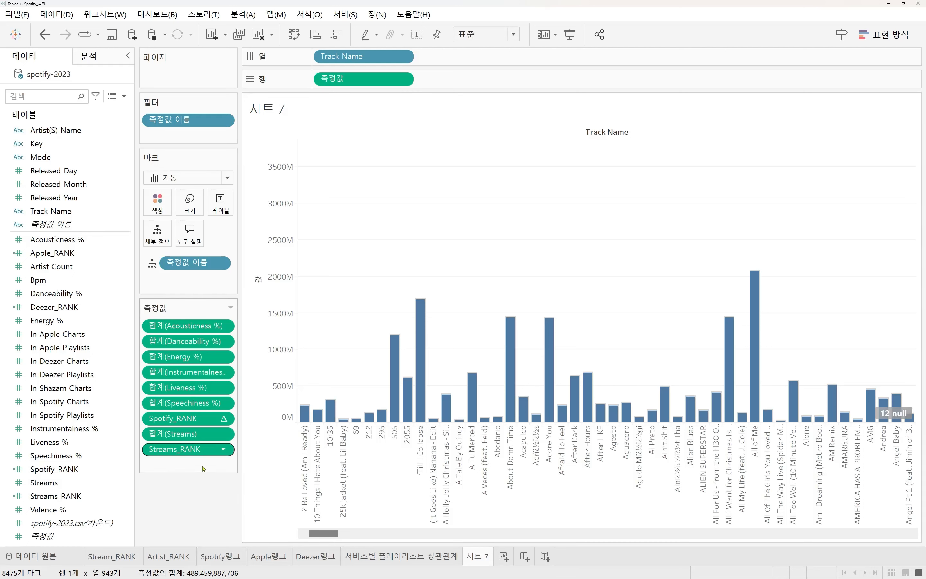
# Step: Remove Spotify_RANK, Streams and Streams_RANK from the measure values and add Valence %
pyautogui.click(193, 421)
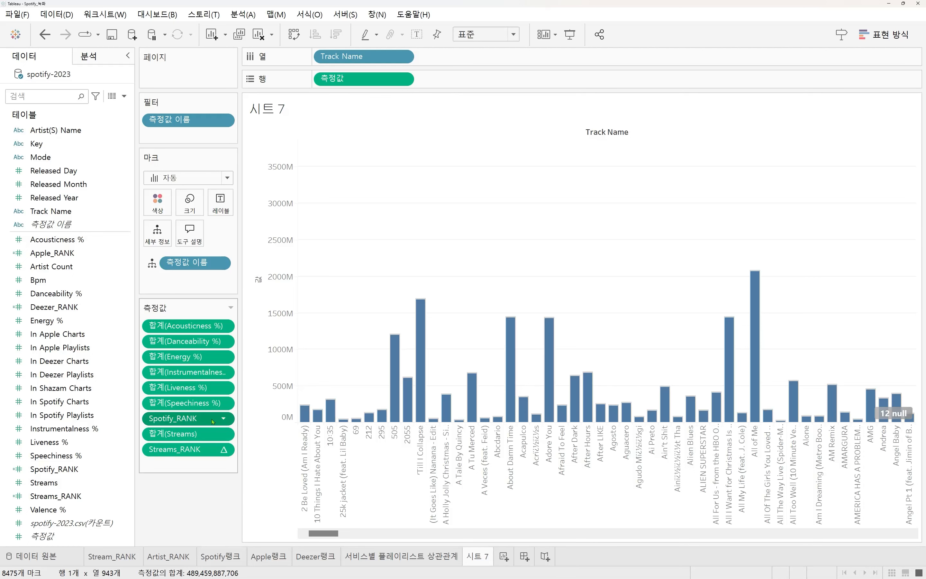
pyautogui.keyDown('shift'); pyautogui.click(194, 448); pyautogui.keyUp('shift')
pyautogui.press('Delete')
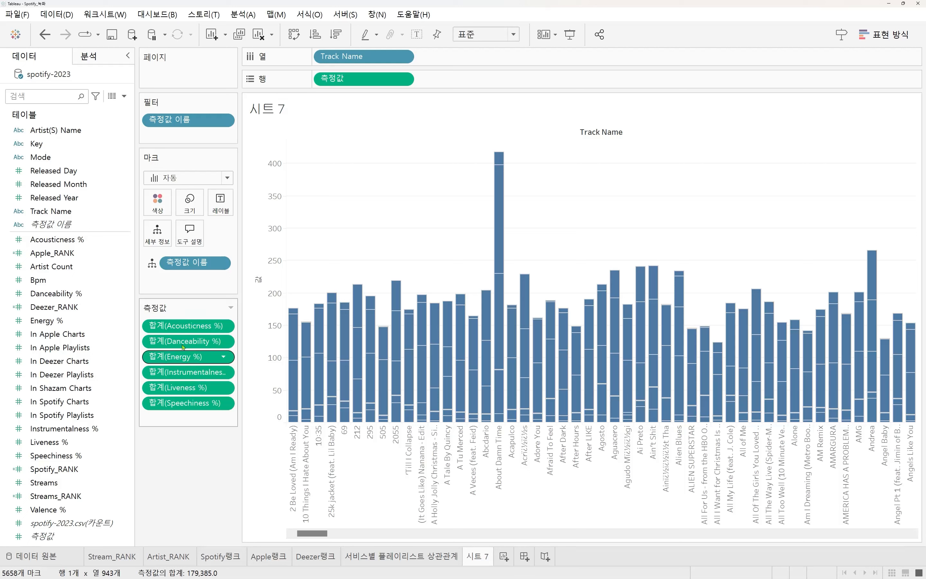
pyautogui.click(166, 358)
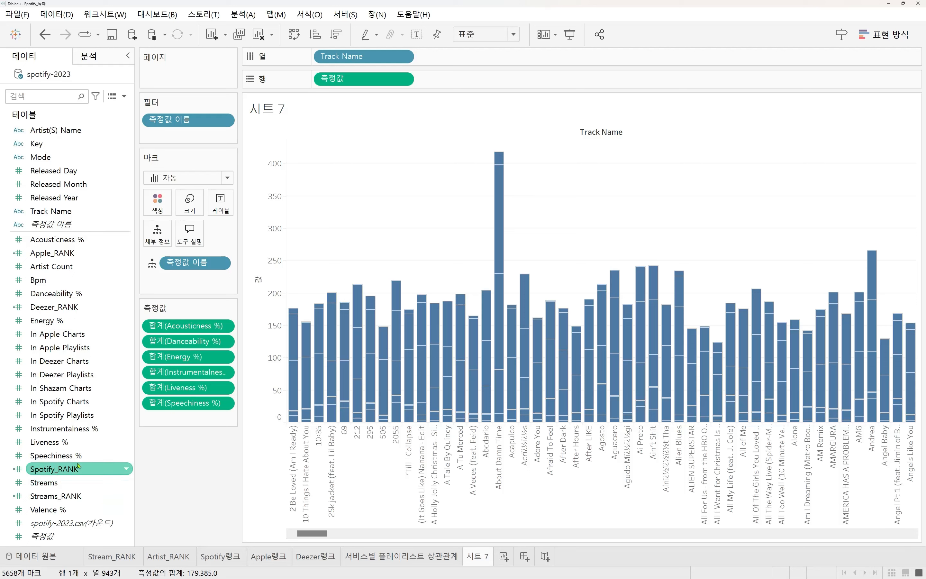
pyautogui.moveTo(45, 513); pyautogui.dragTo(164, 424)
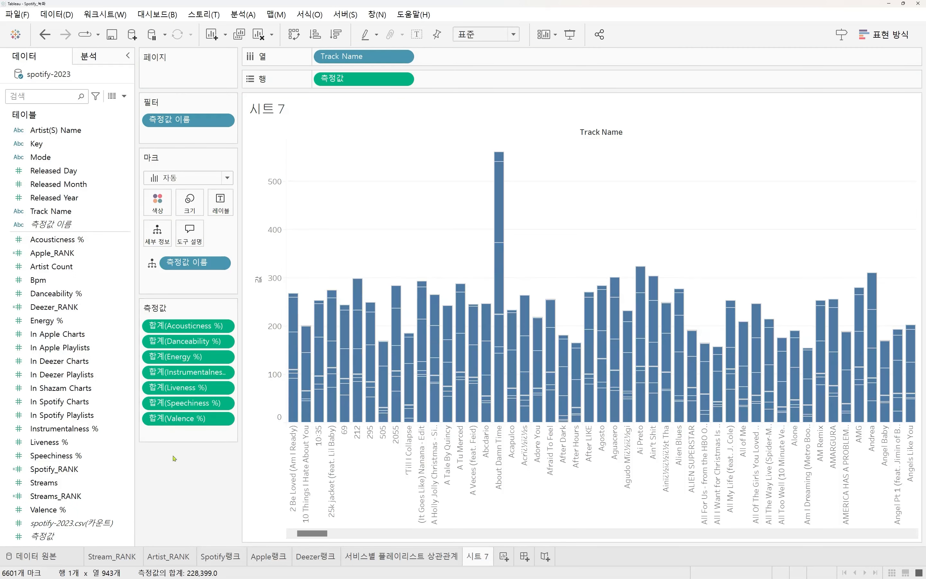
pyautogui.click(123, 485)
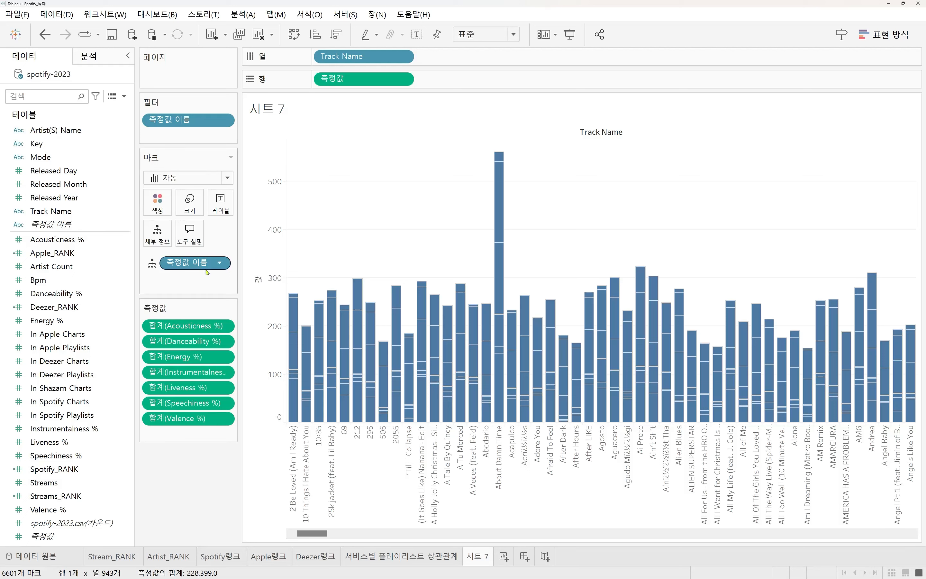
# Step: Set the mark type of the track chart to bar (막대)
pyautogui.click(226, 180)
pyautogui.click(212, 209)
pyautogui.click(228, 178)
pyautogui.click(228, 178)
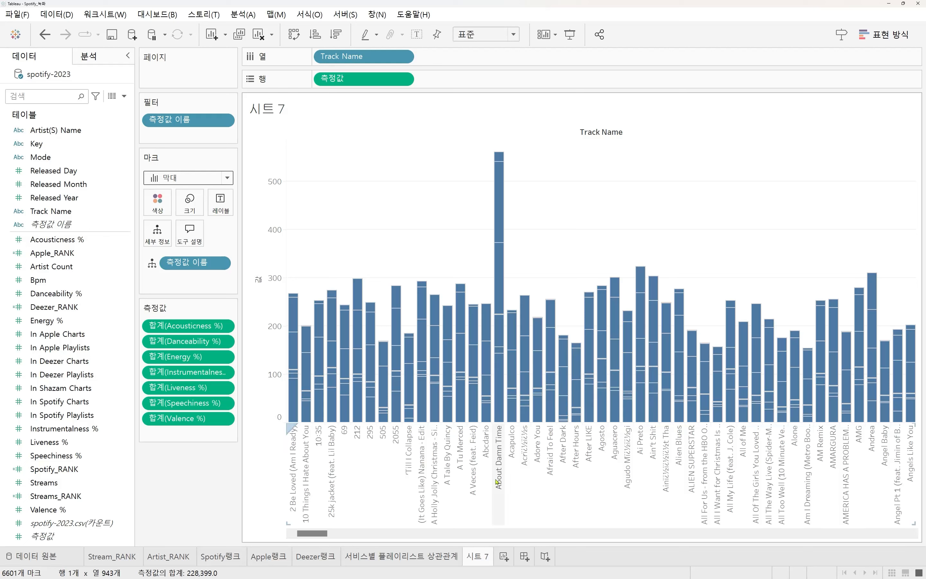
# Step: Examine which audio attribute each segment of the About Damn Time bar represents and its value
pyautogui.moveTo(497, 418)
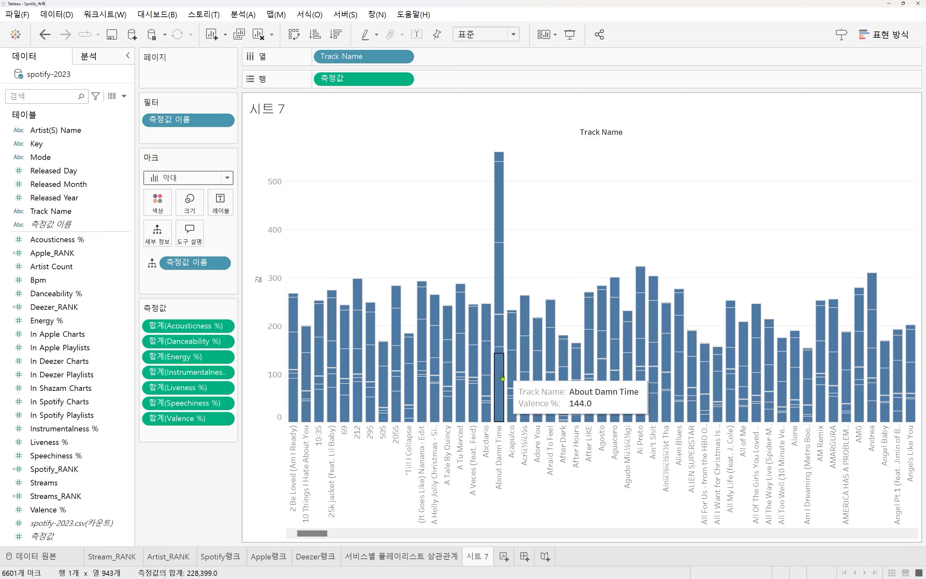
pyautogui.moveTo(500, 352)
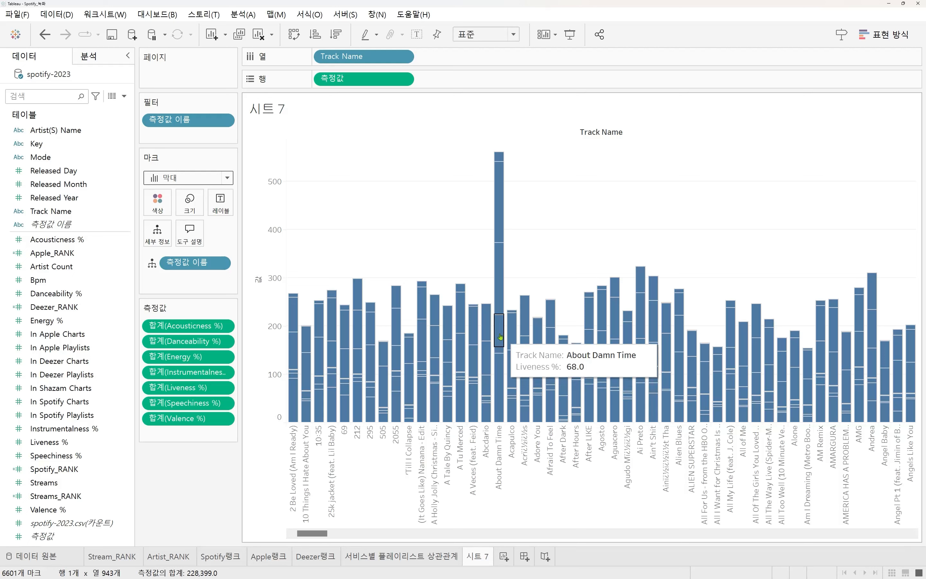
pyautogui.moveTo(502, 297)
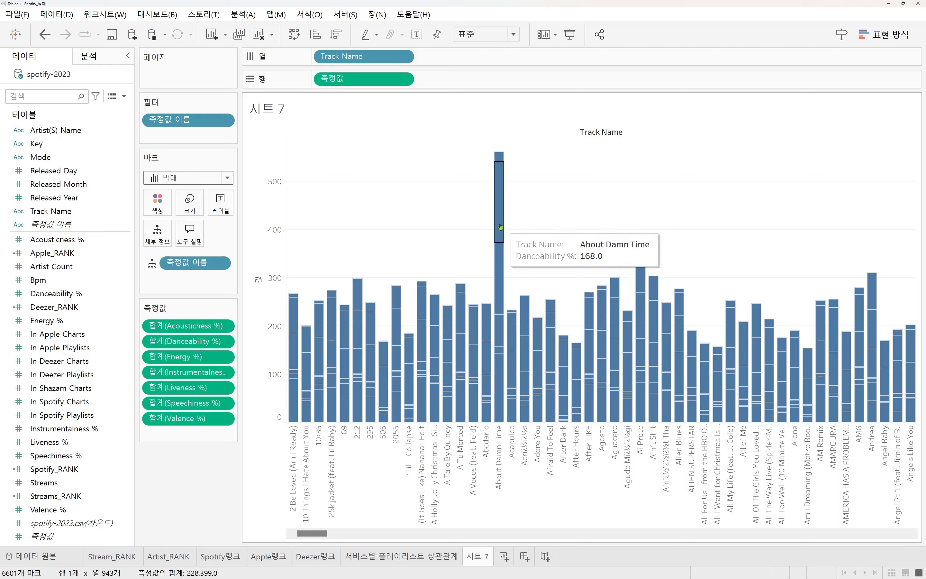
pyautogui.moveTo(500, 158)
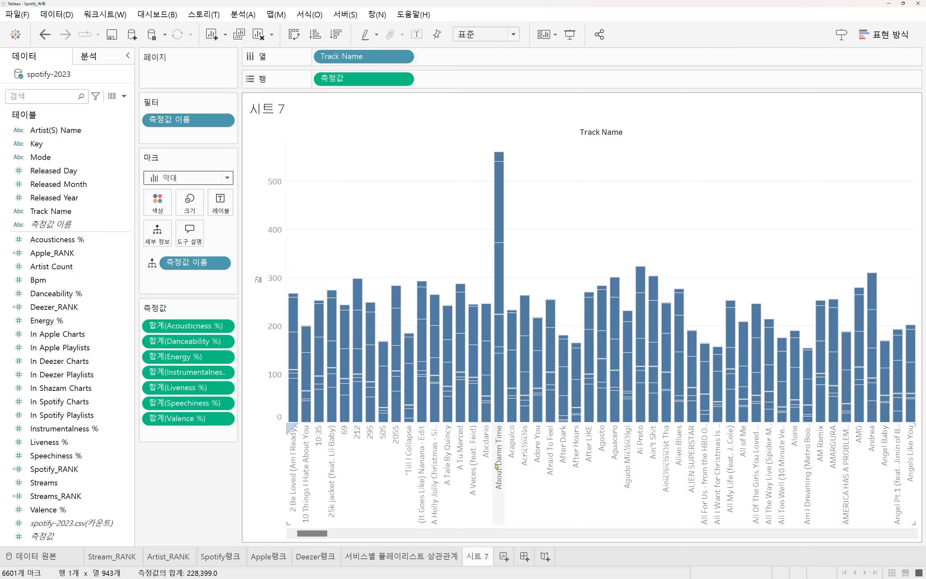
pyautogui.moveTo(502, 393)
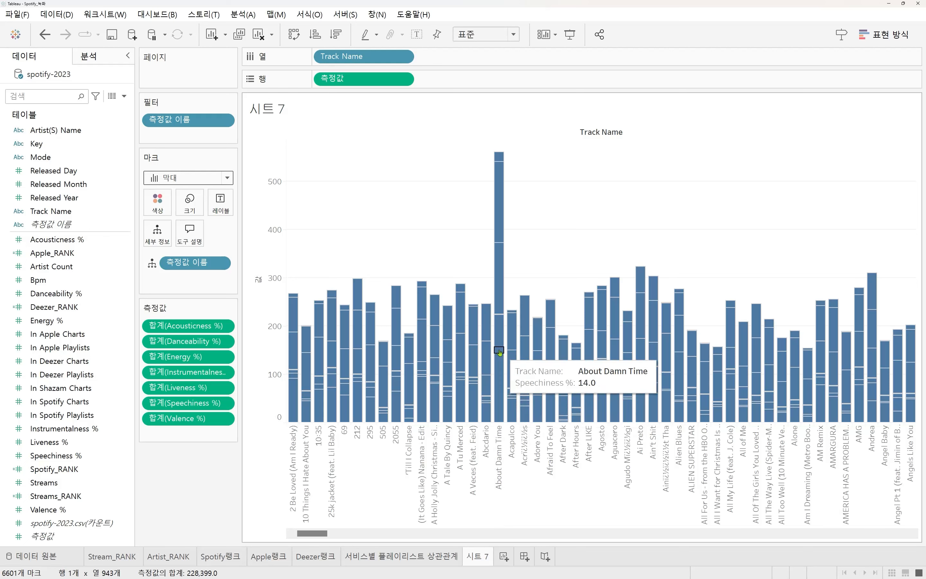
pyautogui.moveTo(497, 332)
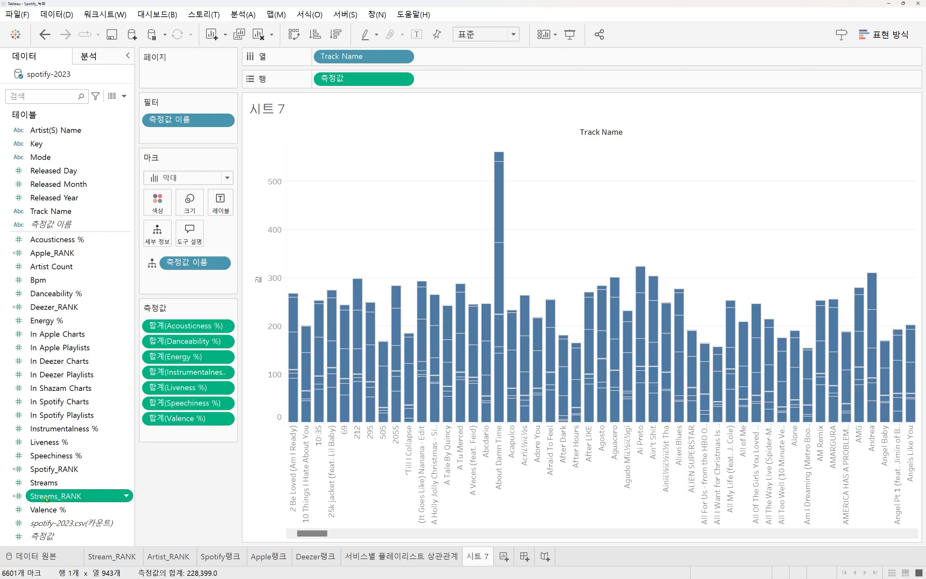
# Step: Filter the tracks by Streams_RANK to the value range 1 to 10
pyautogui.moveTo(56, 498); pyautogui.dragTo(175, 139)
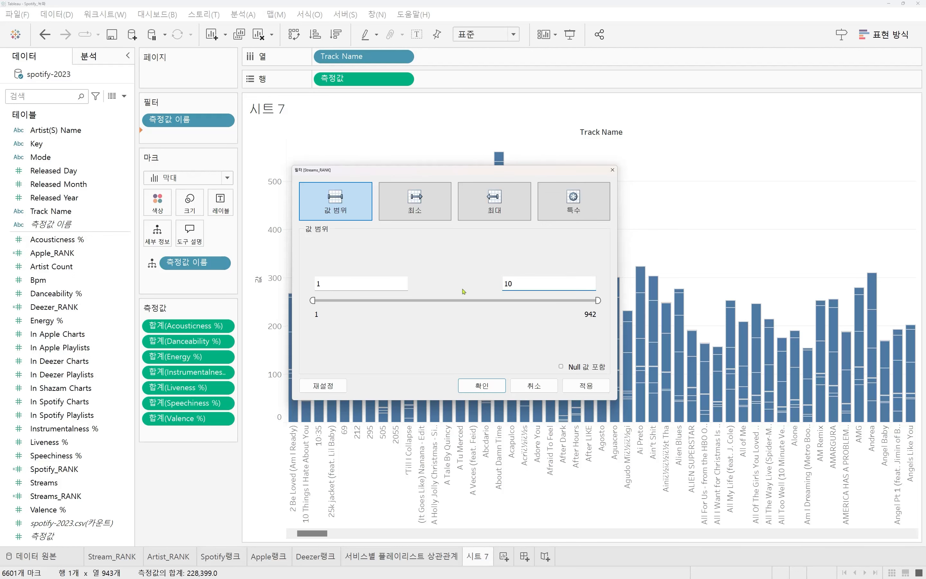
pyautogui.click(490, 389)
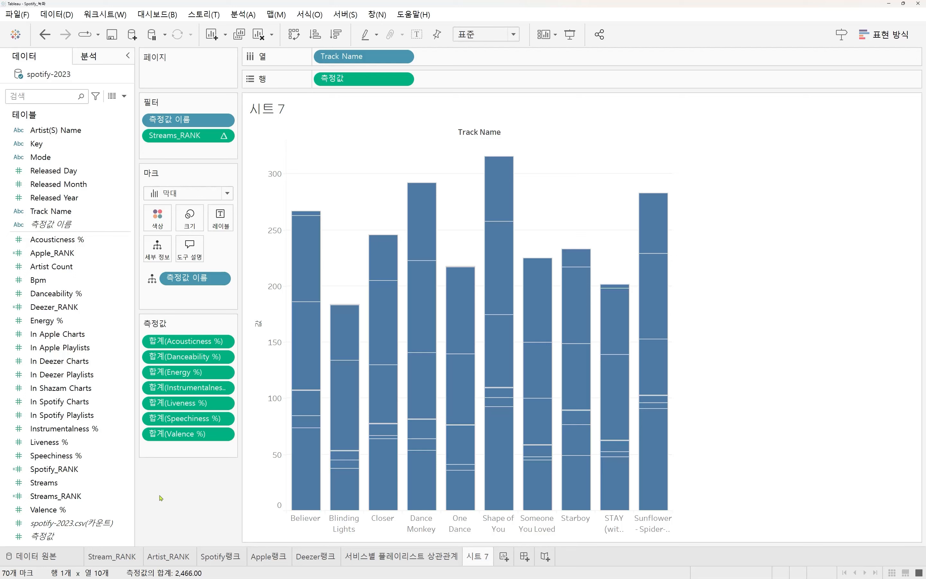
pyautogui.click(57, 293)
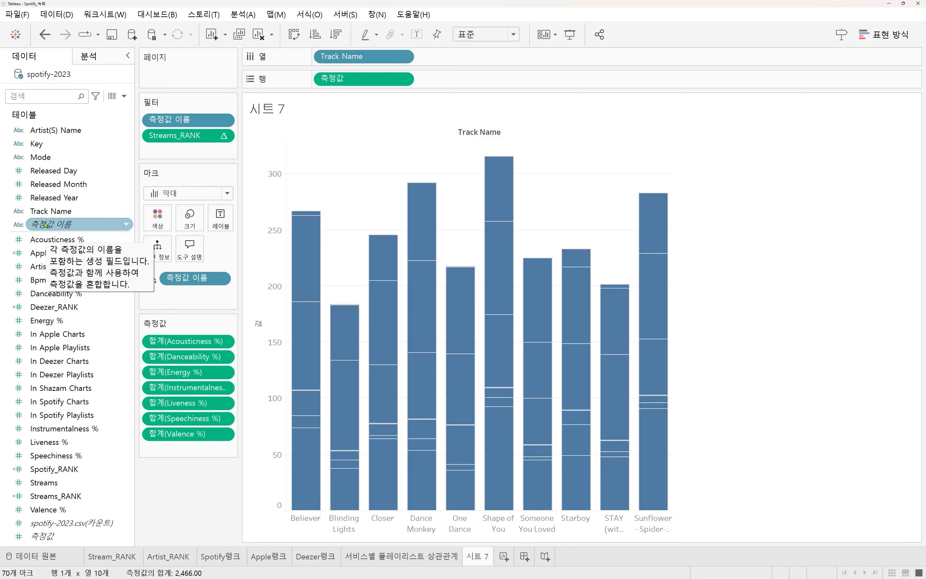
# Step: Color the bar segments by measure names (측정값 이름) and remove the duplicate measure names field from the detail
pyautogui.moveTo(45, 225); pyautogui.dragTo(155, 221)
pyautogui.click(158, 218)
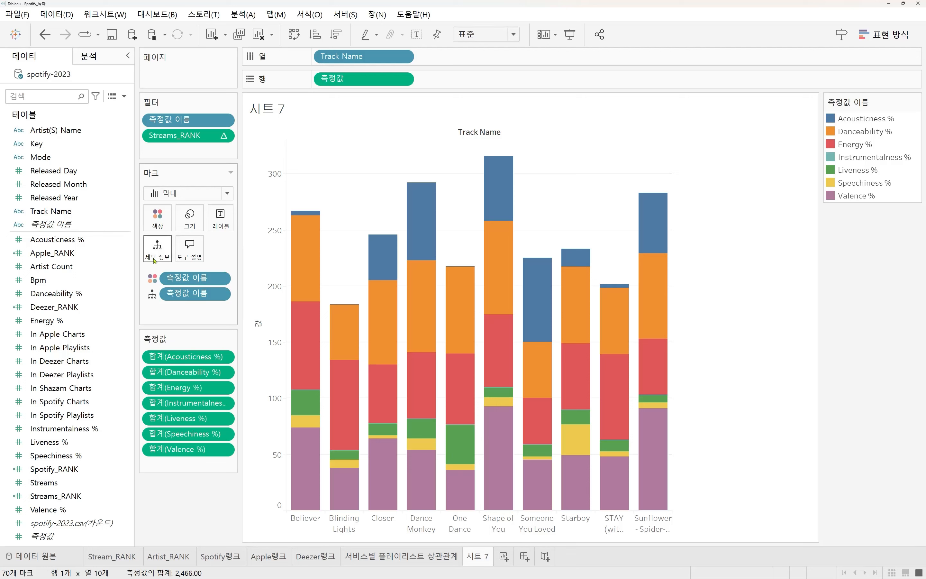
pyautogui.moveTo(155, 296); pyautogui.dragTo(178, 521)
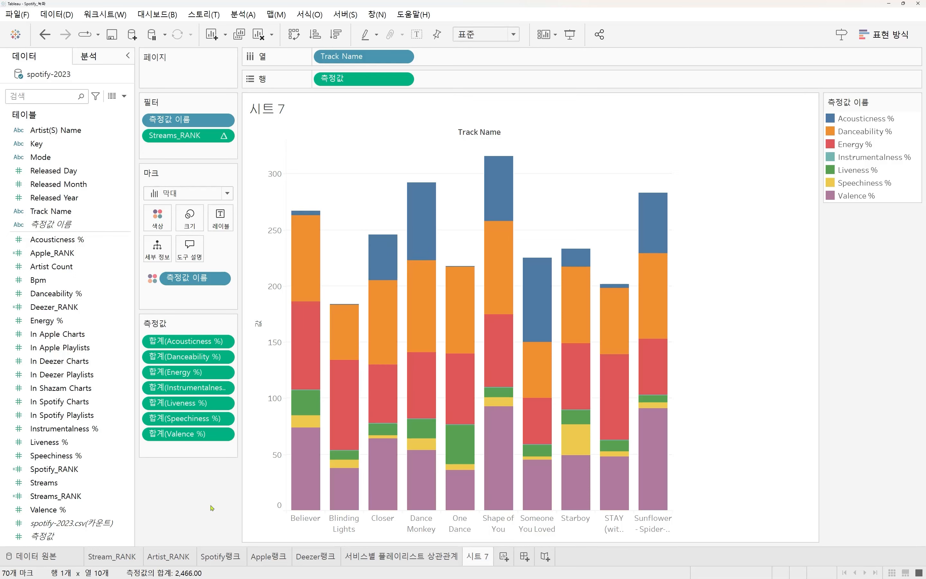
pyautogui.click(93, 480)
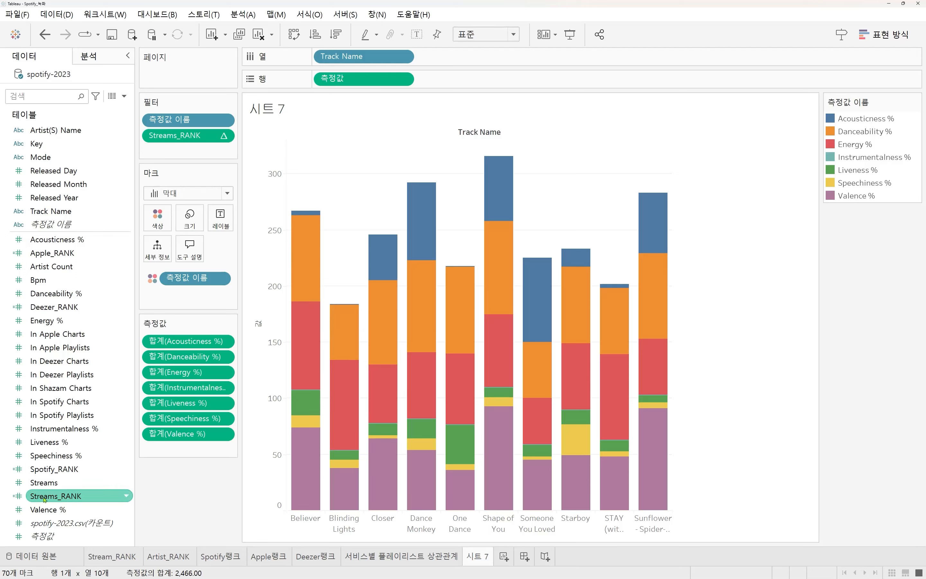
# Step: Label the bar segments with Streams_RANK and check the details of individual segments
pyautogui.moveTo(45, 497); pyautogui.dragTo(229, 229)
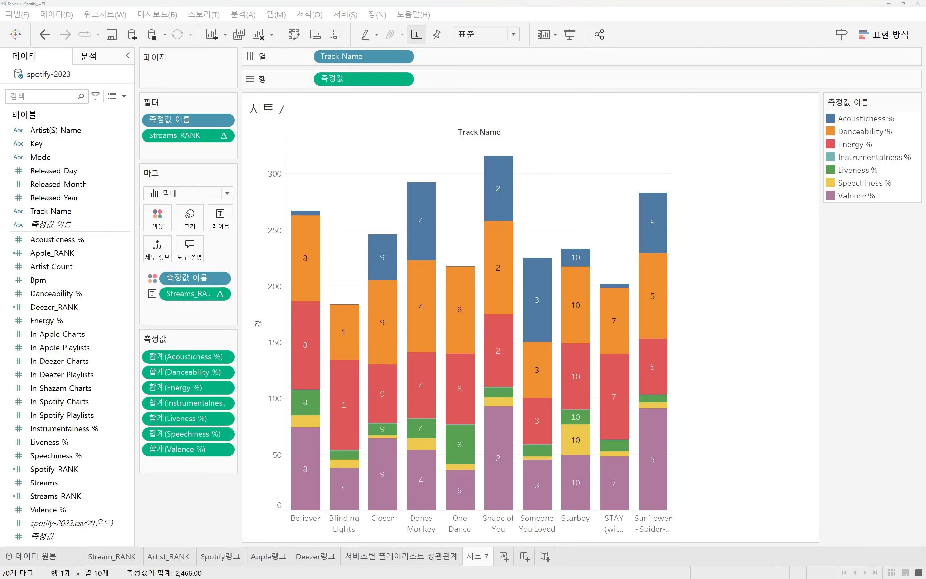
pyautogui.moveTo(309, 340)
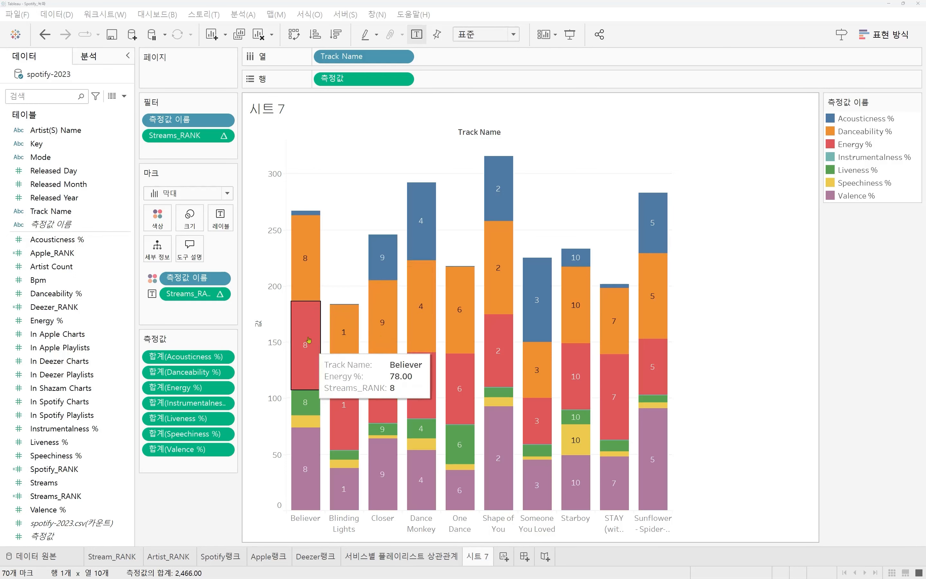
pyautogui.moveTo(310, 473)
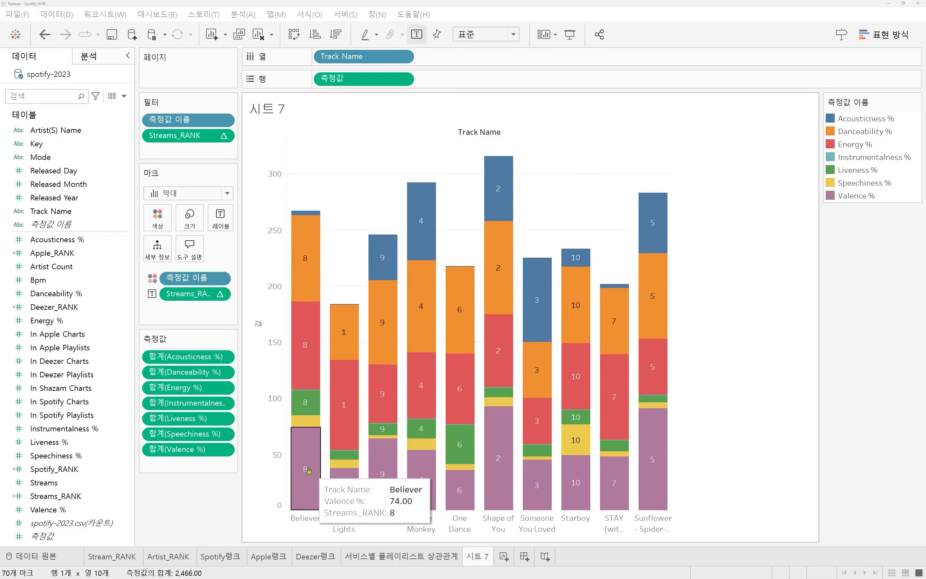
pyautogui.moveTo(310, 260)
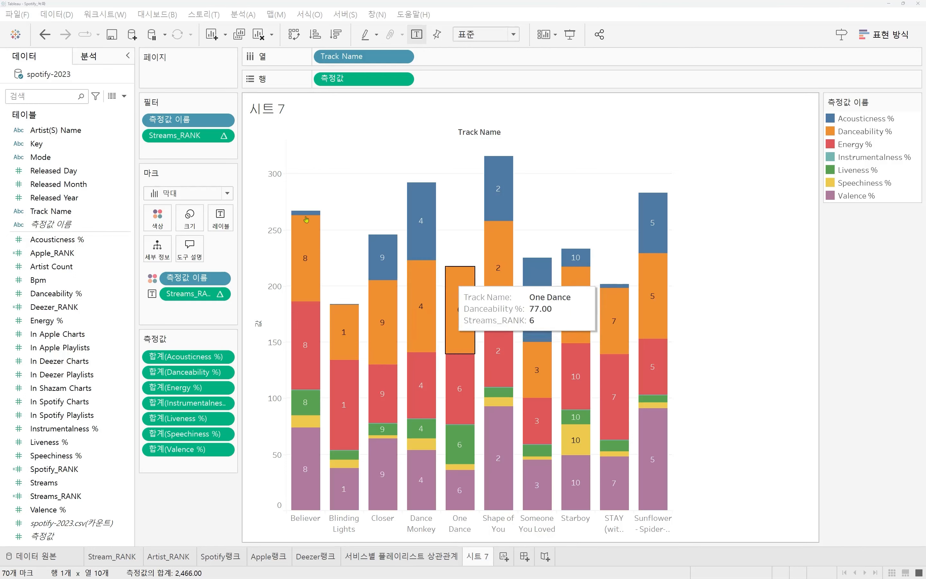
# Step: Append 위 after the Streams_RANK field in the mark label text and apply it to the bars
pyautogui.click(224, 217)
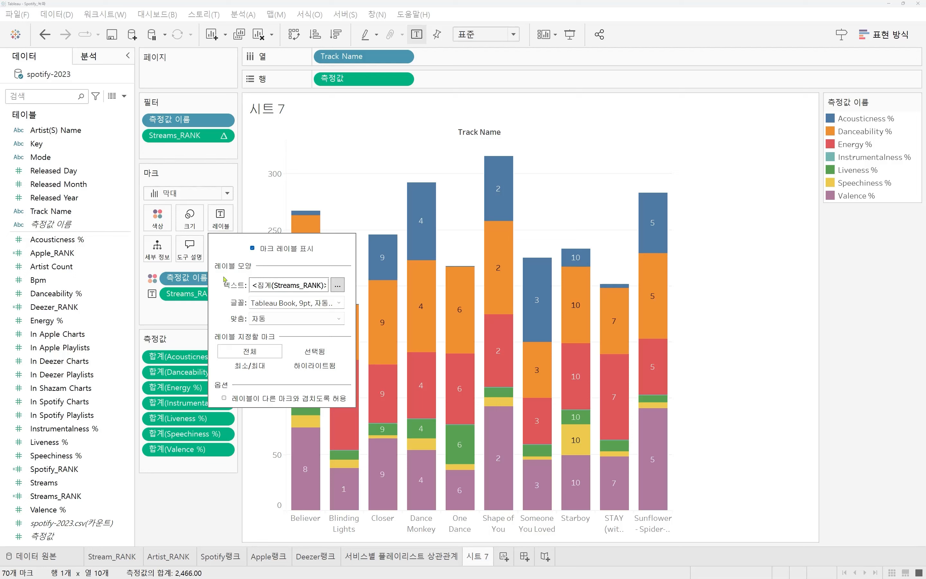
pyautogui.click(338, 286)
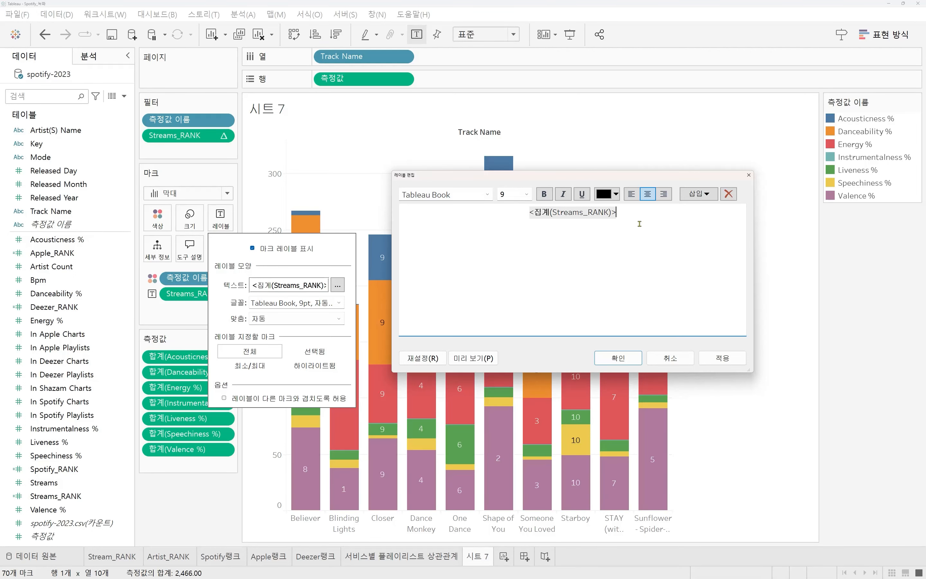
pyautogui.moveTo(530, 178); pyautogui.dragTo(599, 189)
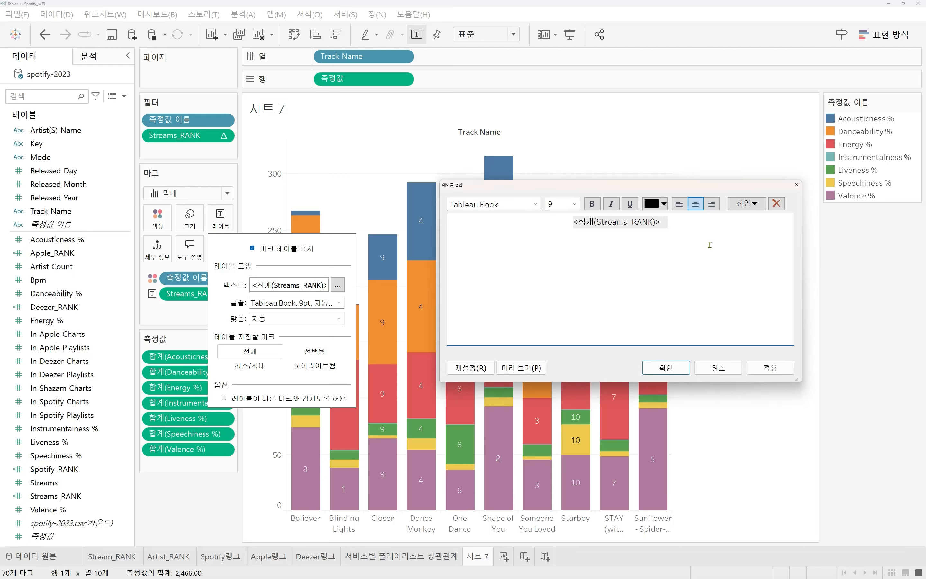
pyautogui.write('위ㅇ')
pyautogui.press('BackSpace')
pyautogui.moveTo(495, 188); pyautogui.dragTo(590, 142)
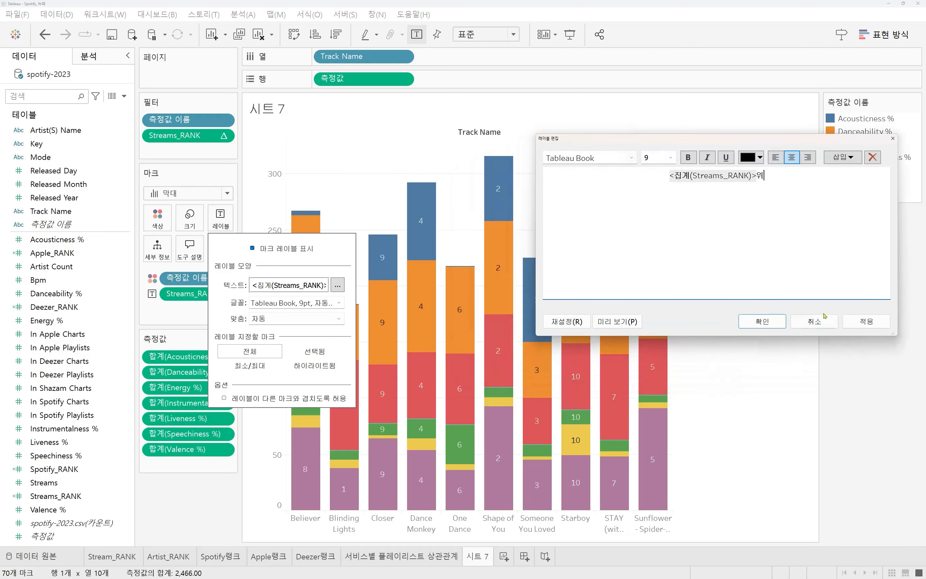
pyautogui.click(860, 323)
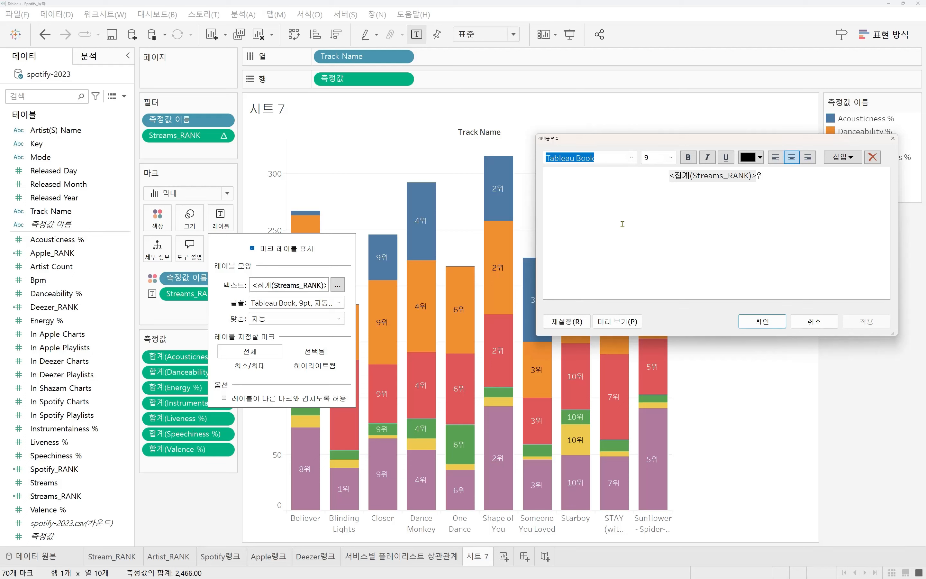
# Step: Make the whole label text, the Streams_RANK field and its 위 suffix, bold
pyautogui.moveTo(779, 180); pyautogui.dragTo(672, 163)
pyautogui.click(765, 197)
pyautogui.moveTo(785, 181); pyautogui.dragTo(658, 177)
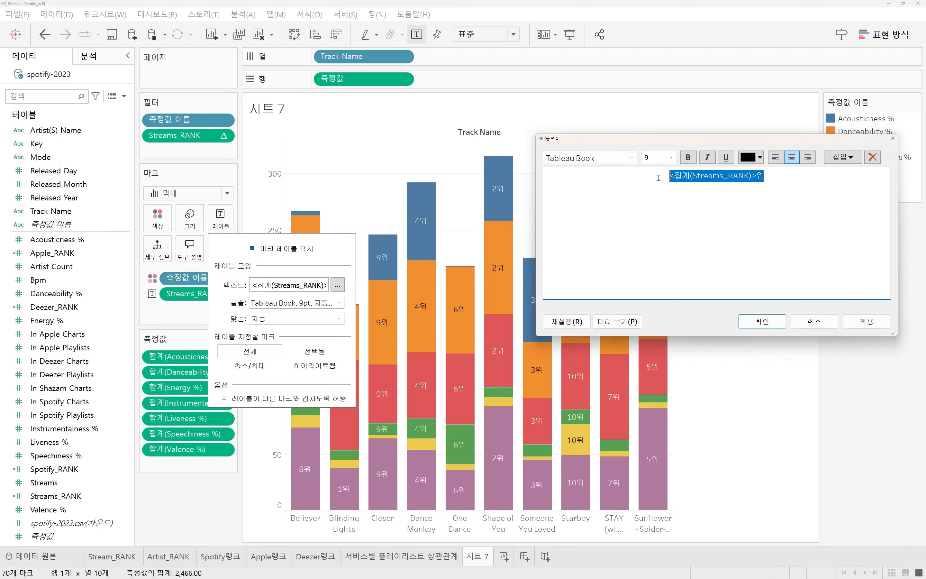
pyautogui.click(632, 158)
pyautogui.click(632, 158)
pyautogui.click(671, 157)
pyautogui.click(671, 157)
pyautogui.click(688, 157)
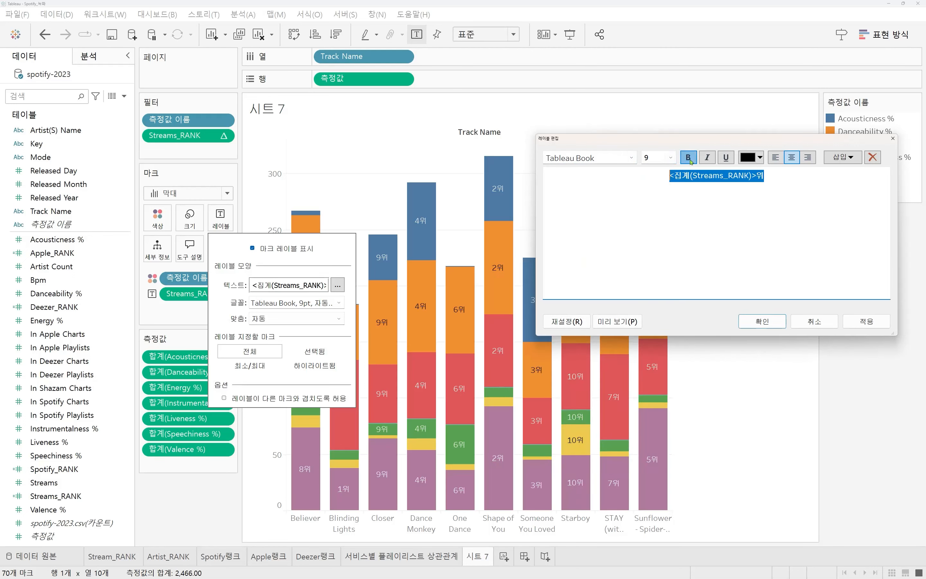
# Step: Try italic and underline styling on the label text, and remove both
pyautogui.click(708, 157)
pyautogui.click(725, 159)
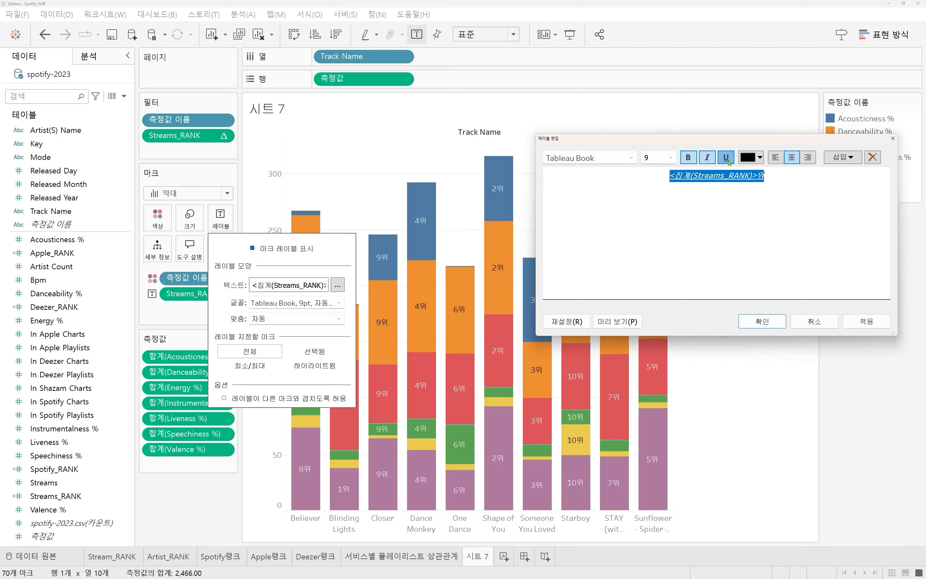
pyautogui.click(726, 157)
pyautogui.click(706, 158)
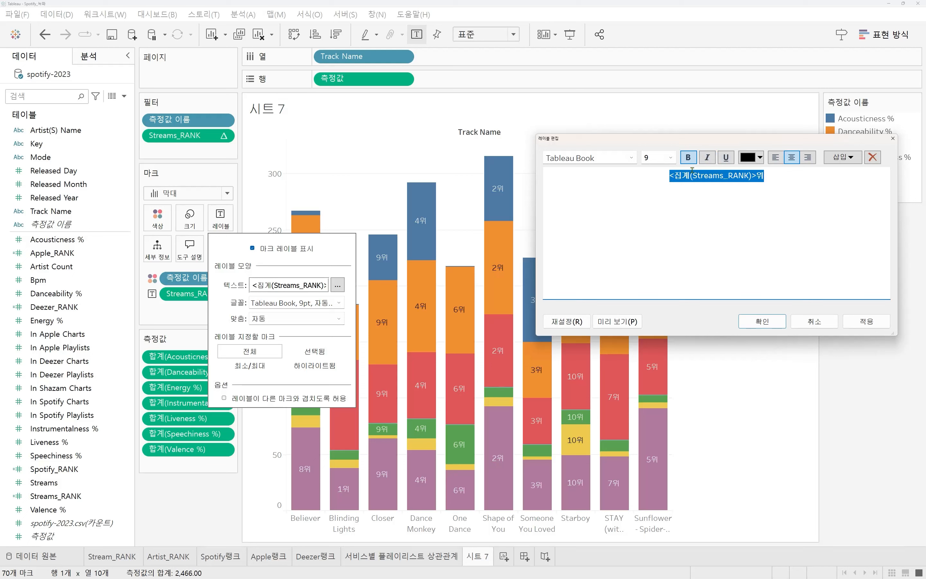
# Step: Toggle bold off and back on for the label text, keep its black color, and confirm the label edit
pyautogui.click(689, 159)
pyautogui.click(691, 161)
pyautogui.click(760, 158)
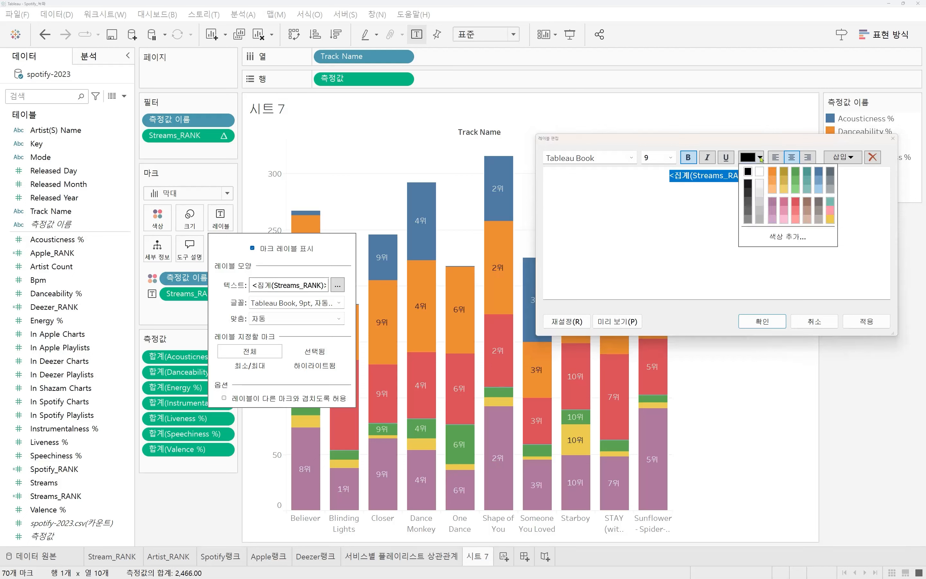
pyautogui.click(645, 246)
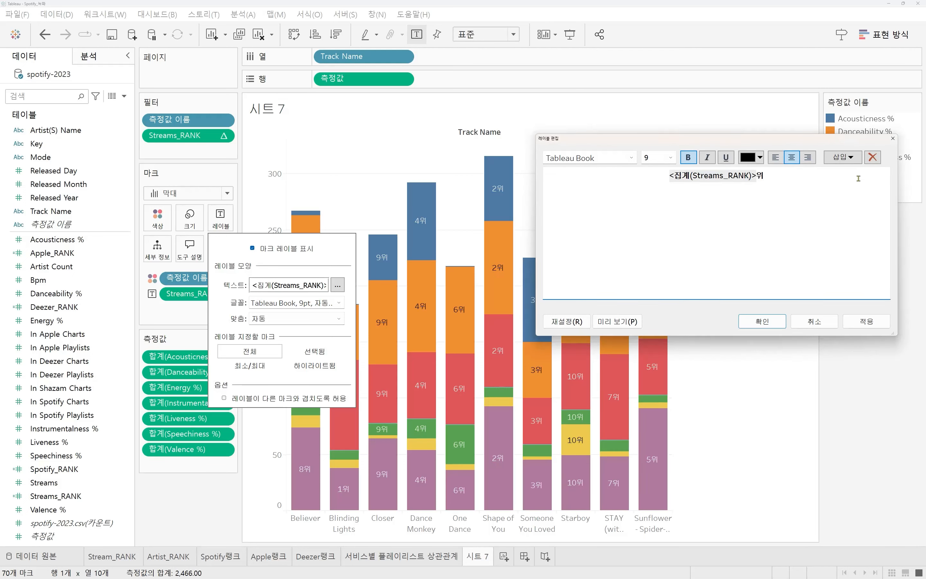
pyautogui.click(767, 325)
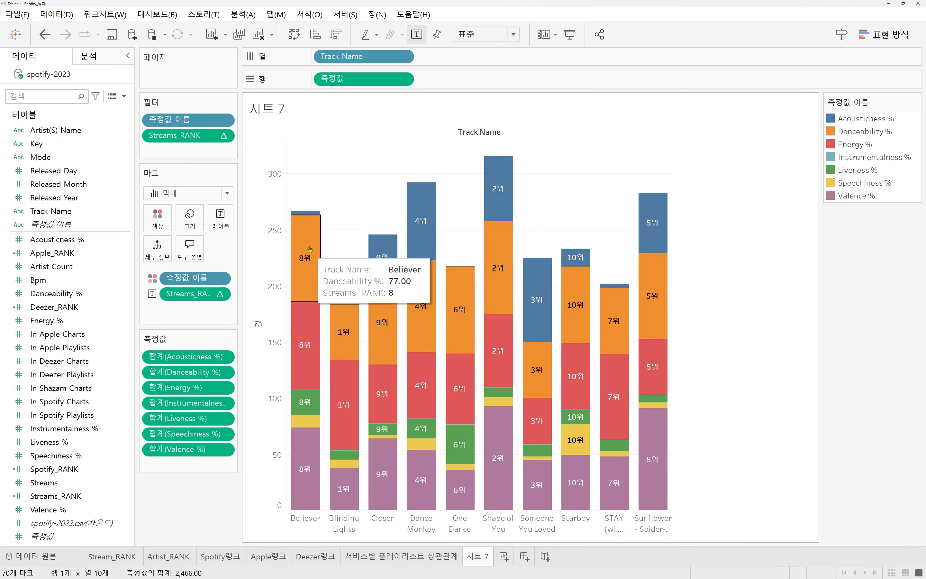
# Step: Limit the mark labels to the minimum and maximum values (최소/최대)
pyautogui.click(219, 222)
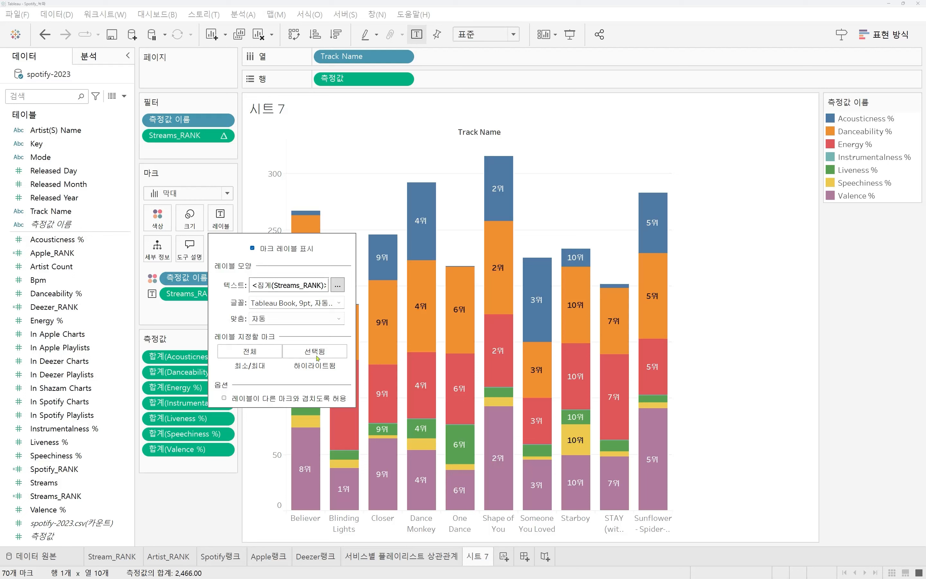
pyautogui.click(249, 367)
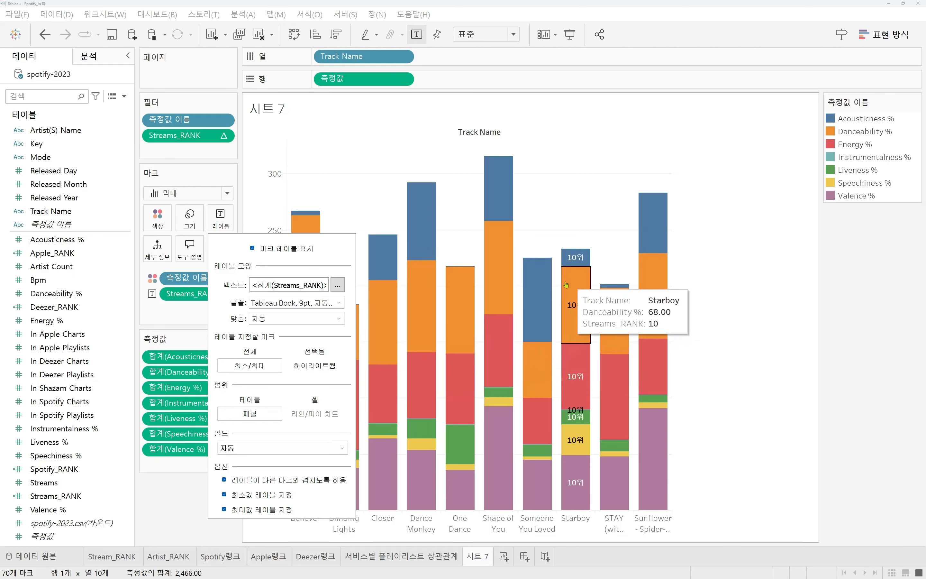
pyautogui.moveTo(574, 257)
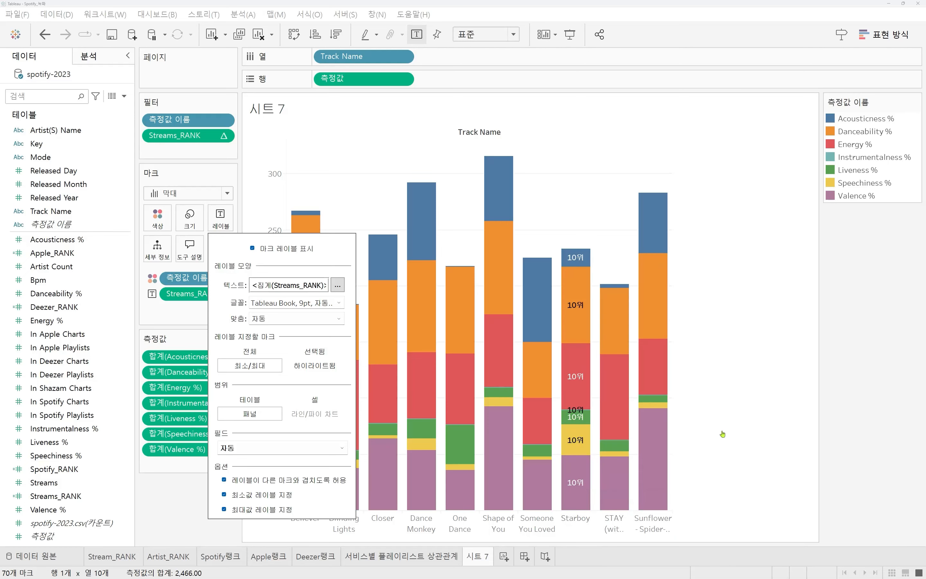
pyautogui.click(836, 387)
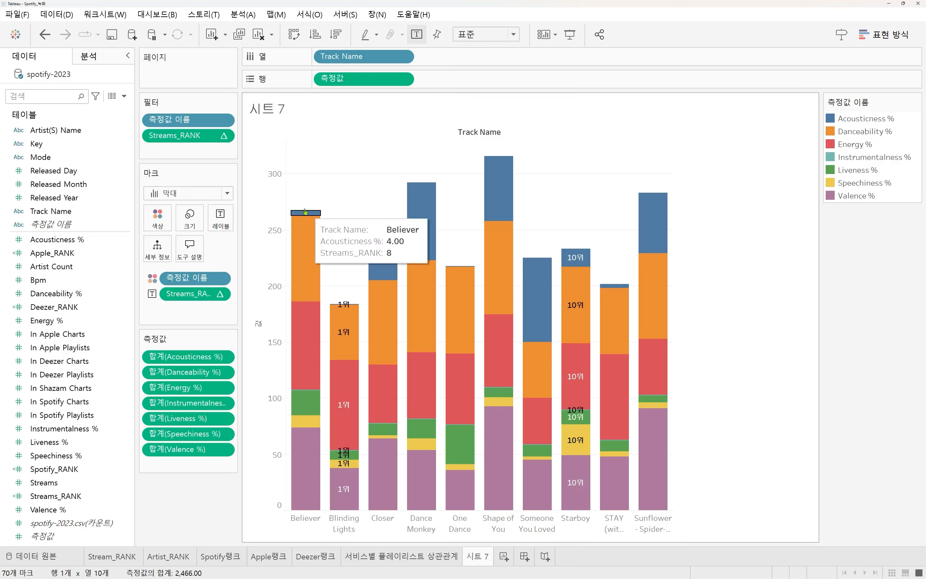
pyautogui.moveTo(302, 211)
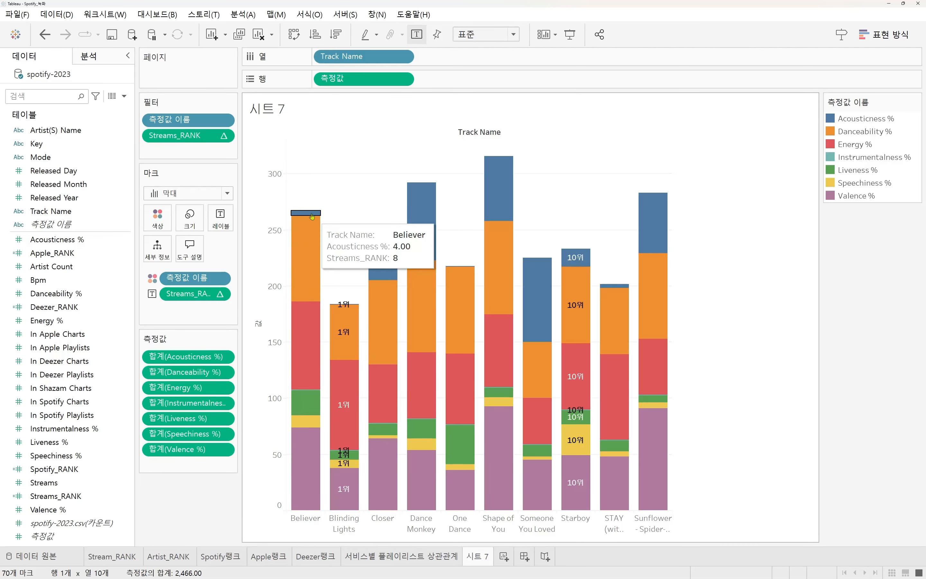
# Step: Base the minimum/maximum labels on the measure names field (측정값 이름)
pyautogui.click(220, 216)
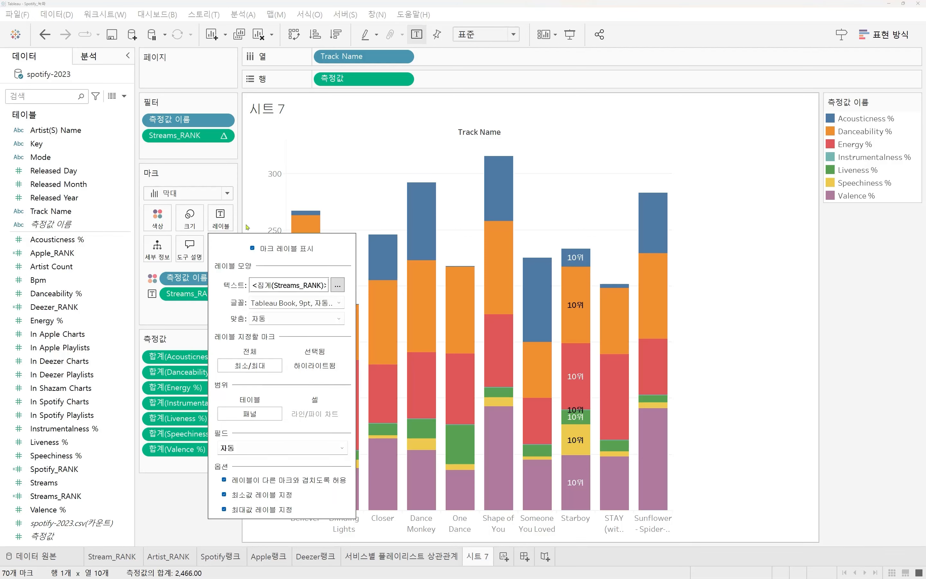
pyautogui.click(224, 221)
pyautogui.click(226, 221)
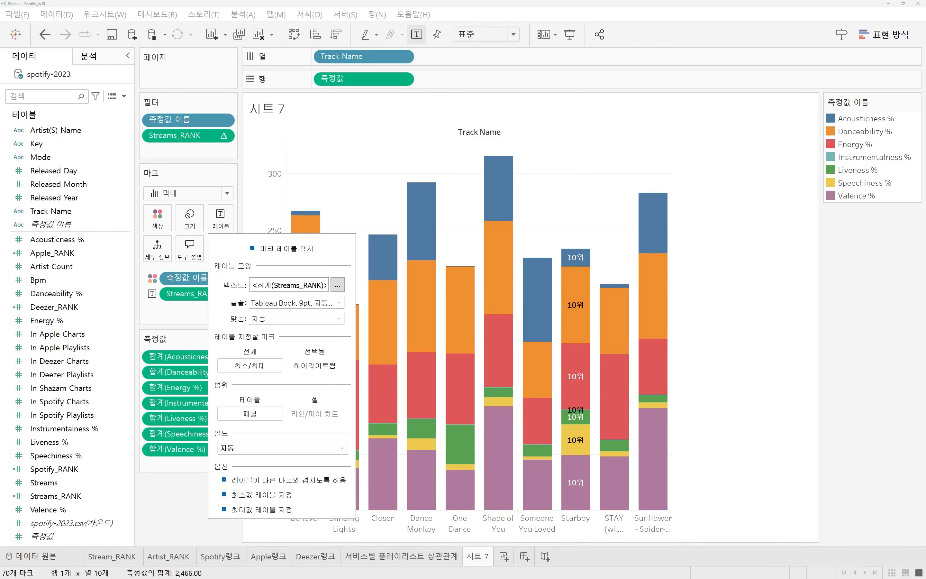
pyautogui.press('Escape')
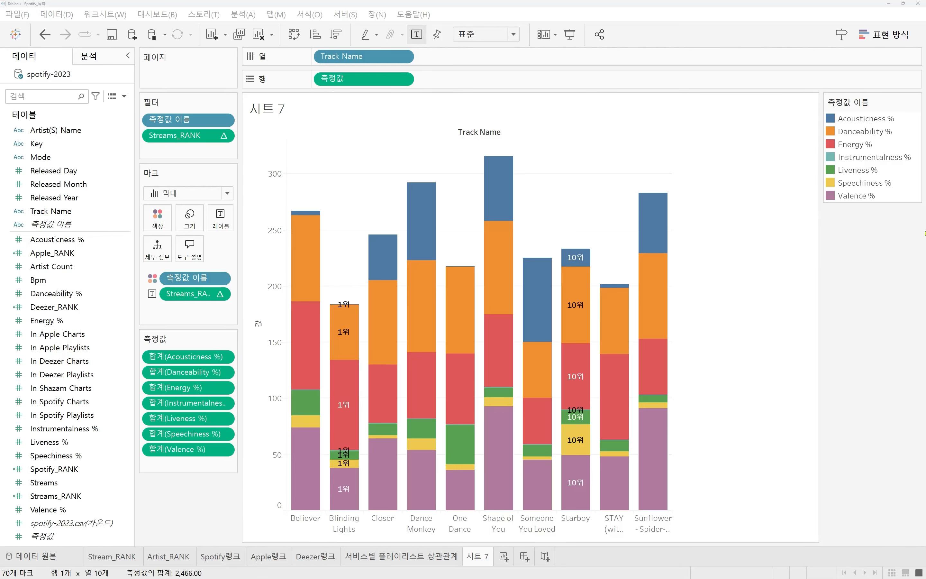
pyautogui.click(220, 218)
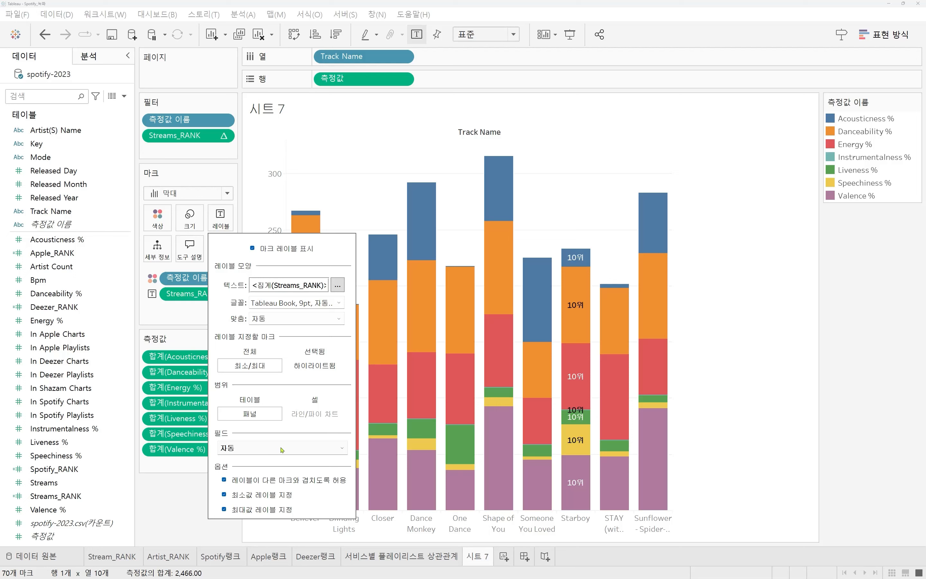
pyautogui.click(270, 449)
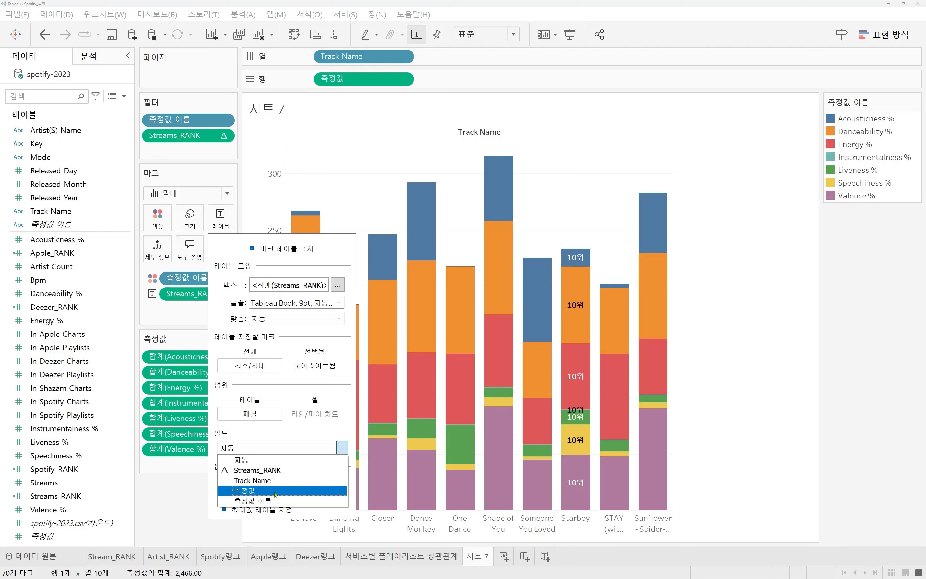
pyautogui.click(260, 501)
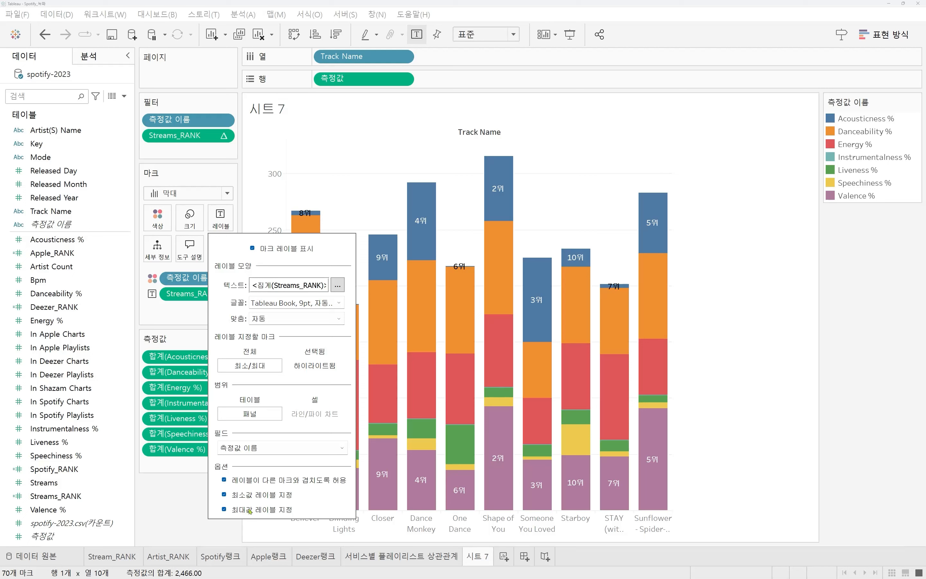
# Step: Turn off labeling of the maximum value, keeping only the minimum value label, and close the label settings
pyautogui.moveTo(498, 193)
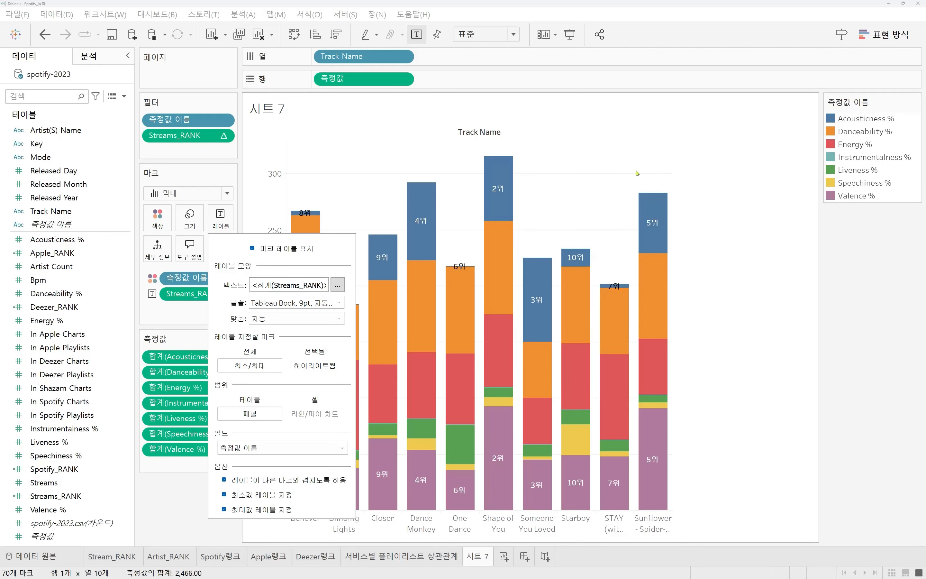
pyautogui.moveTo(427, 239)
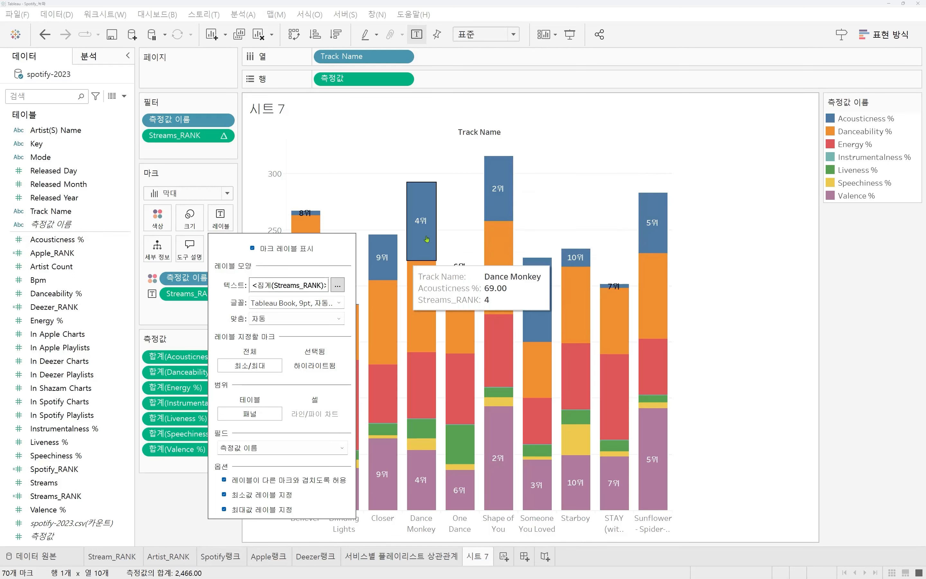
pyautogui.click(224, 511)
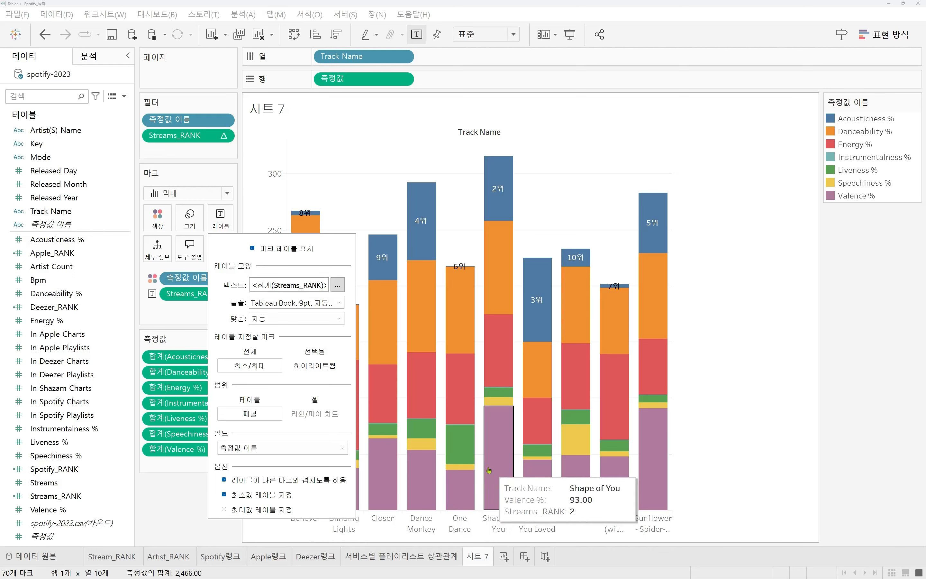
pyautogui.moveTo(598, 494)
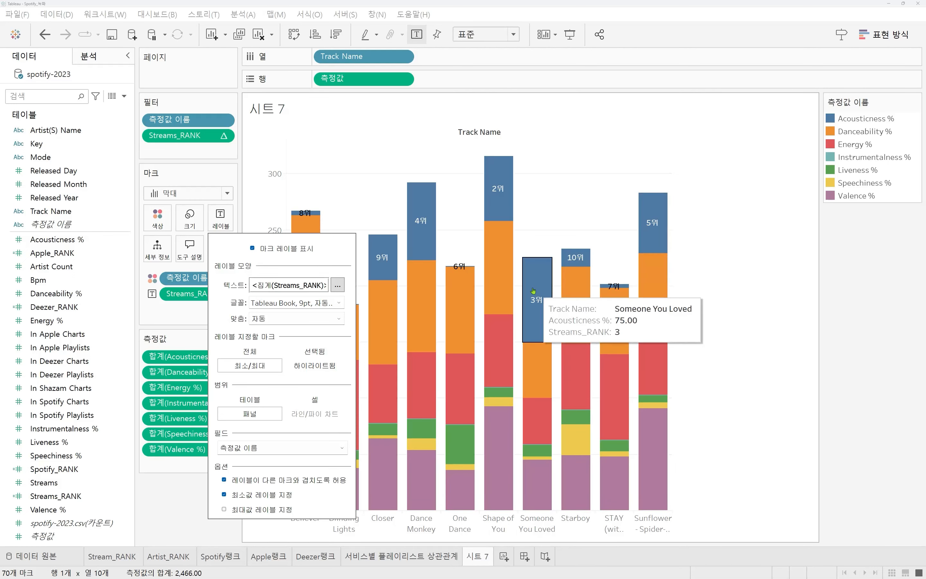
pyautogui.moveTo(563, 341)
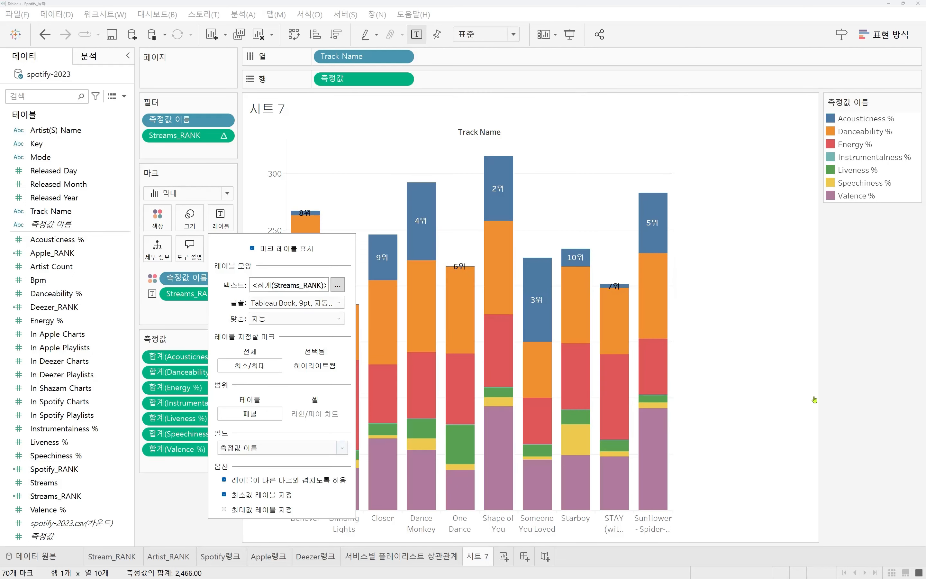
pyautogui.click(866, 354)
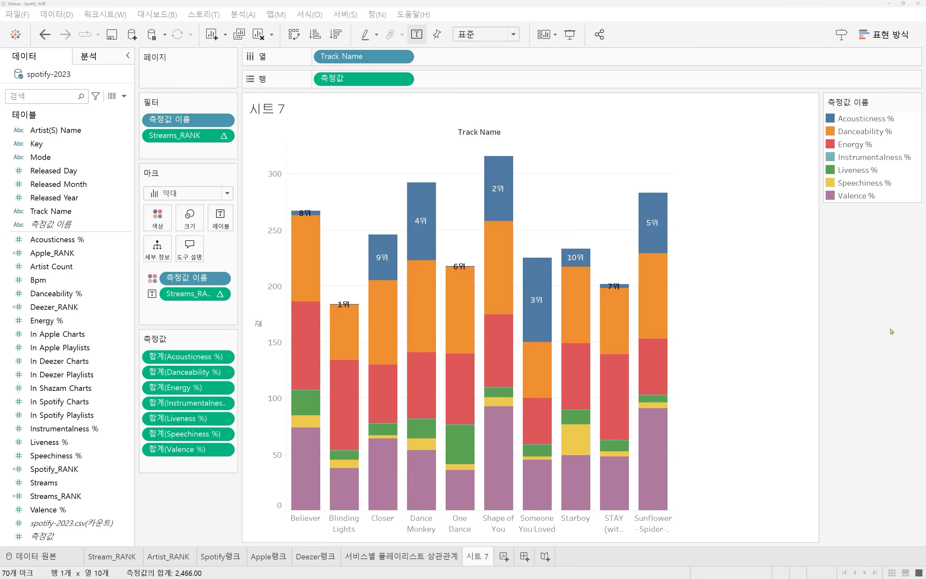
pyautogui.click(875, 336)
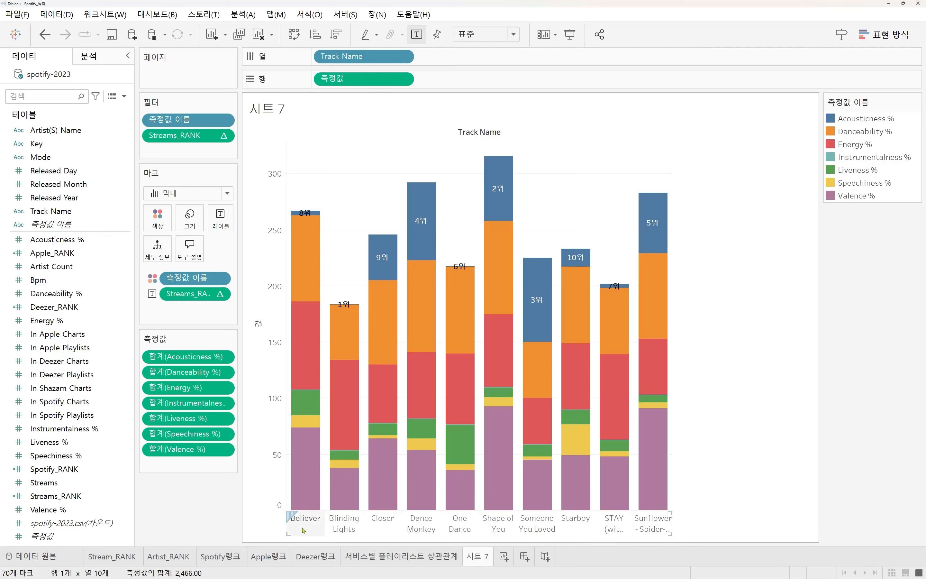
# Step: Sort the Track Name bars in ascending order by Streams_RANK
pyautogui.moveTo(310, 221)
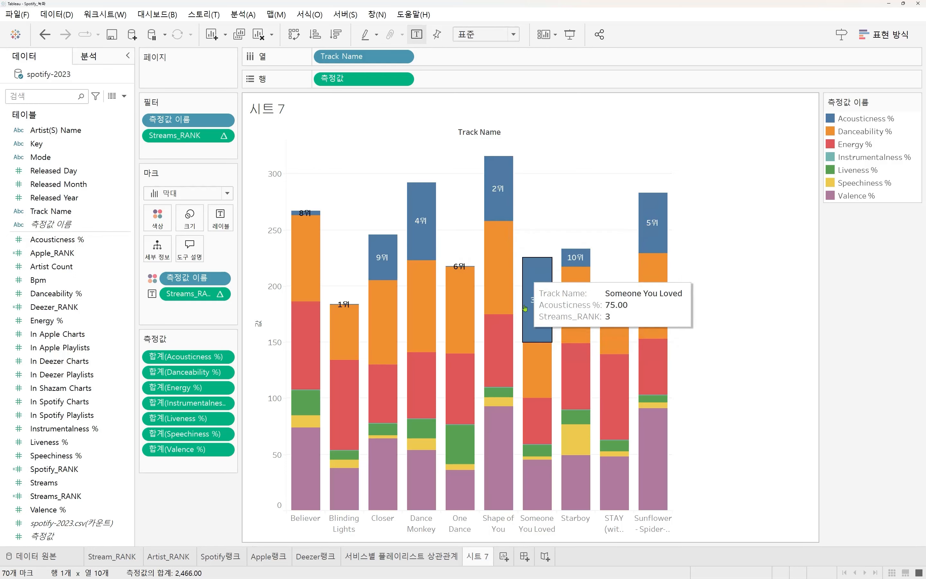
pyautogui.click(190, 298)
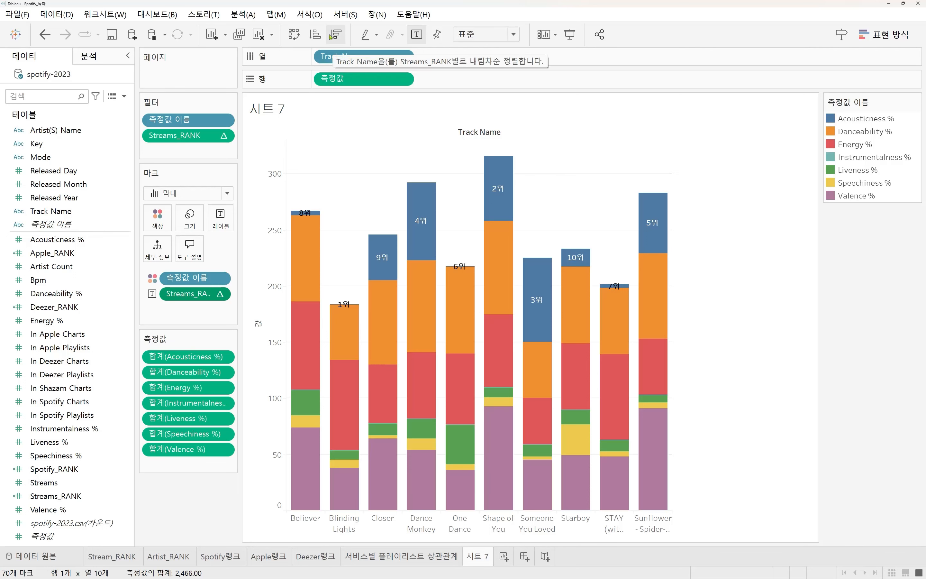
pyautogui.click(314, 36)
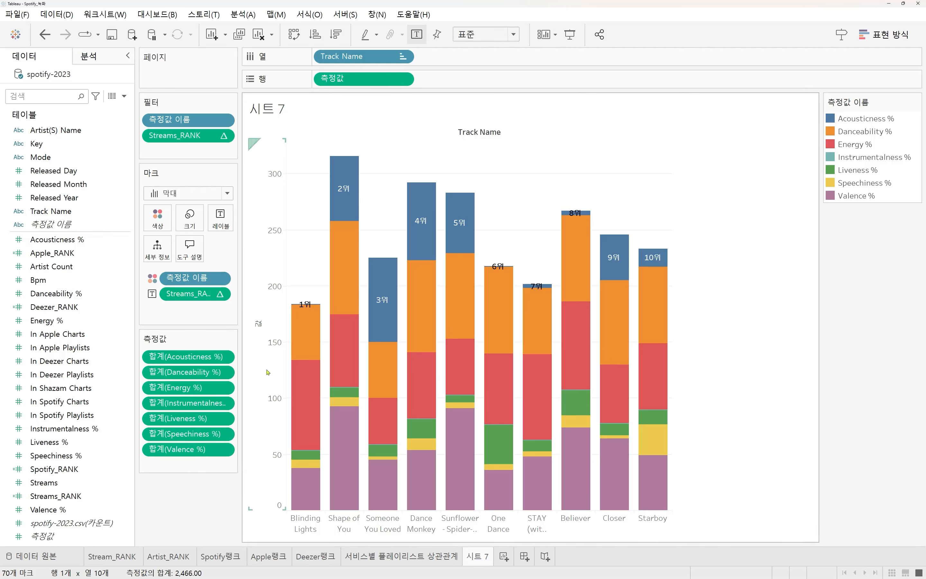
pyautogui.moveTo(297, 410)
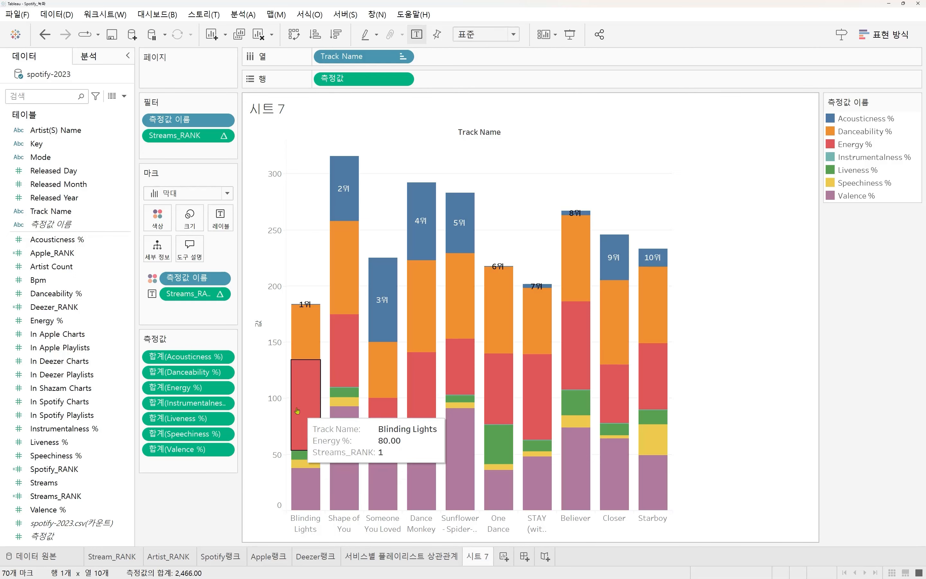
pyautogui.moveTo(297, 330)
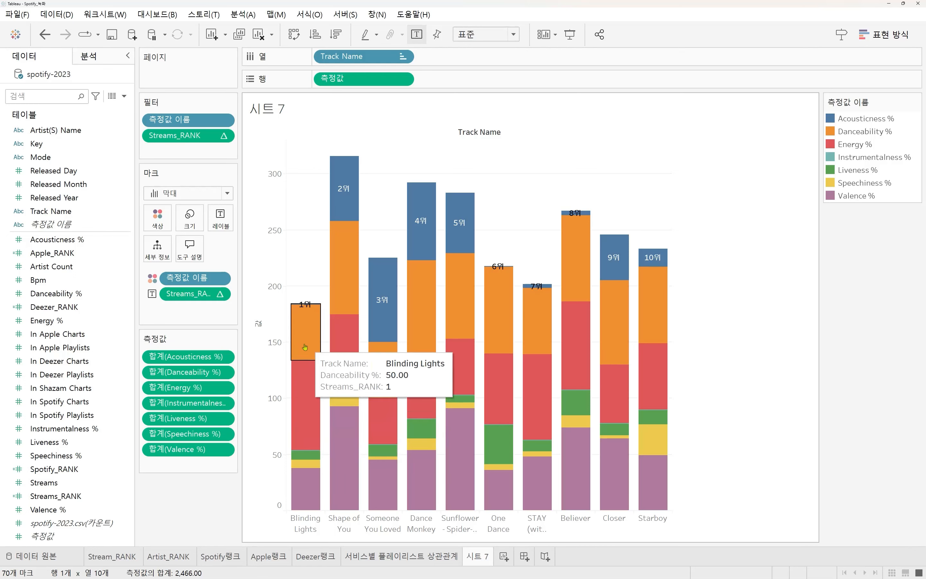
# Step: Inspect the audio attribute values in the Blinding Lights and Shape of You bars
pyautogui.moveTo(304, 489)
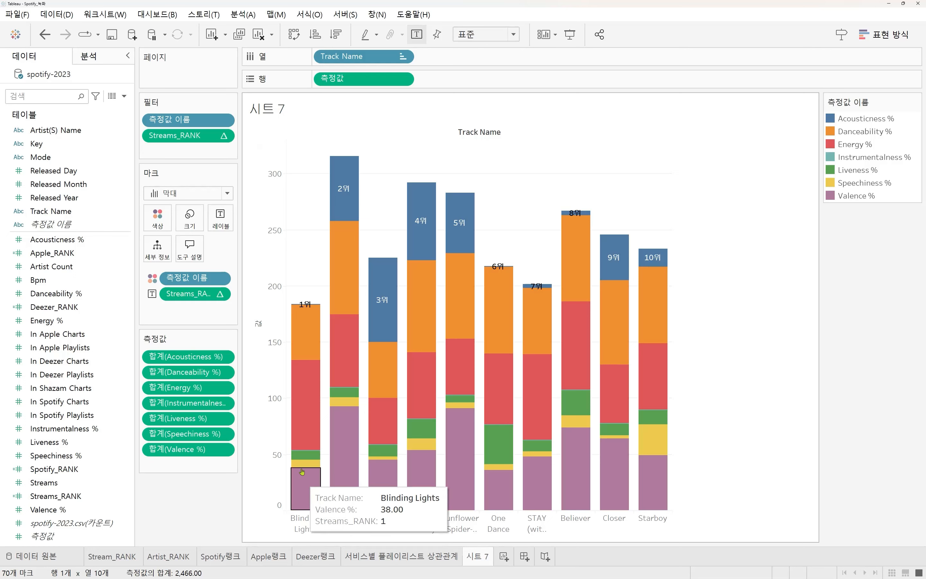
pyautogui.moveTo(348, 194)
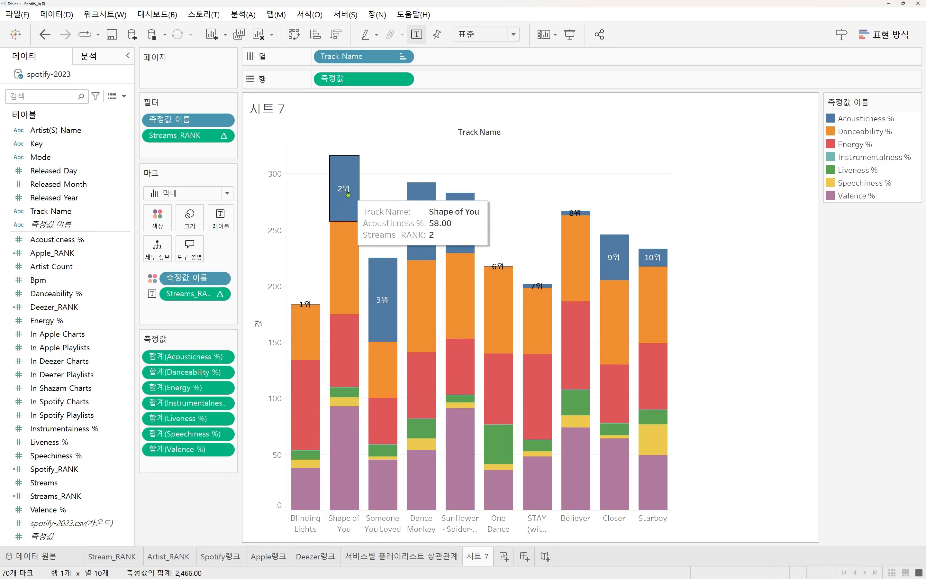
pyautogui.moveTo(317, 301)
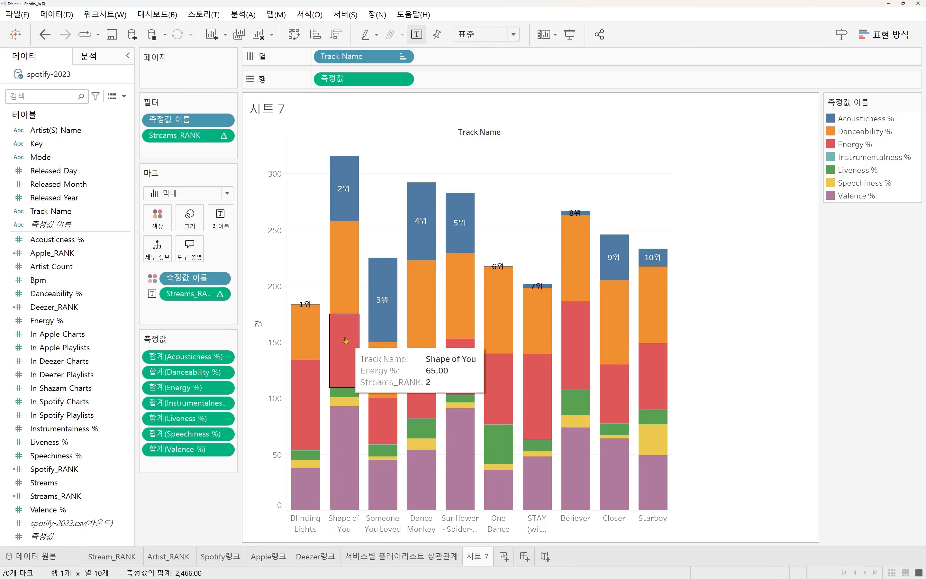
pyautogui.moveTo(351, 416)
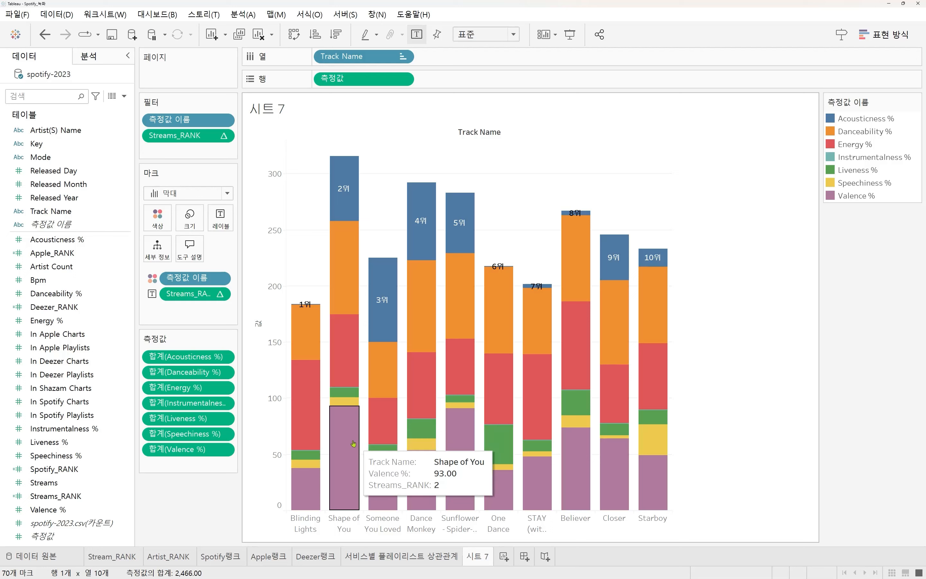
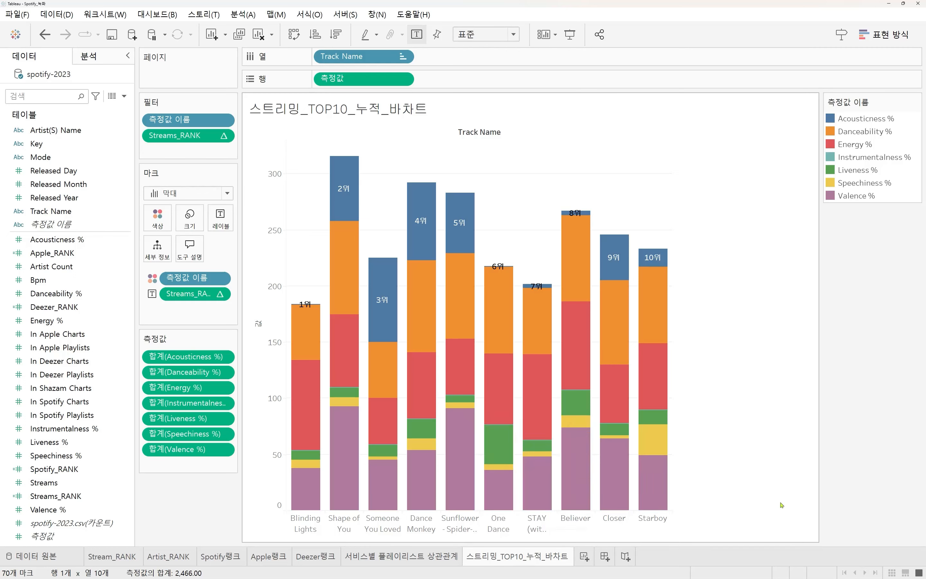
# Step: Duplicate the 스트리밍_TOP10_누적_바차트 worksheet and remove Streams_RANK from the copy's labels and filters
pyautogui.rightClick(507, 559)
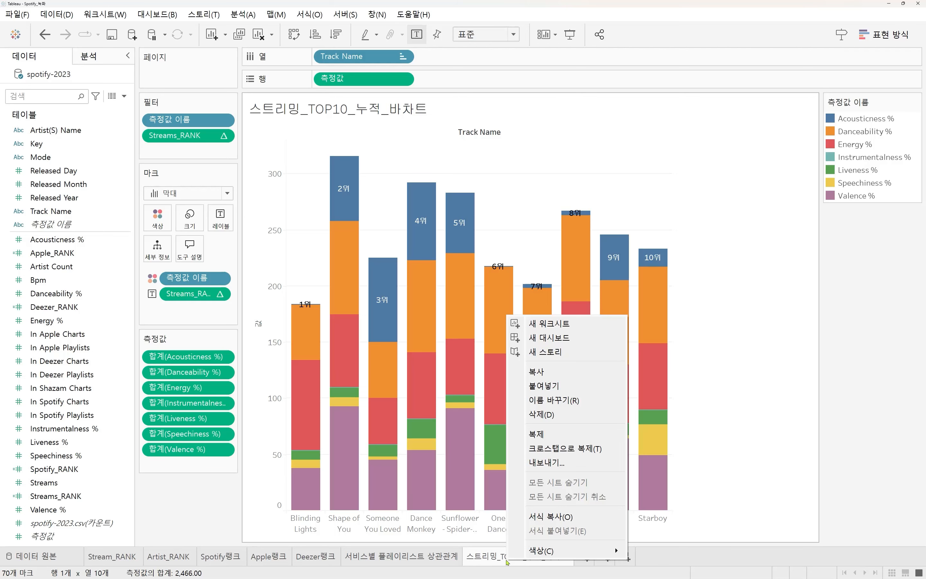
pyautogui.click(547, 436)
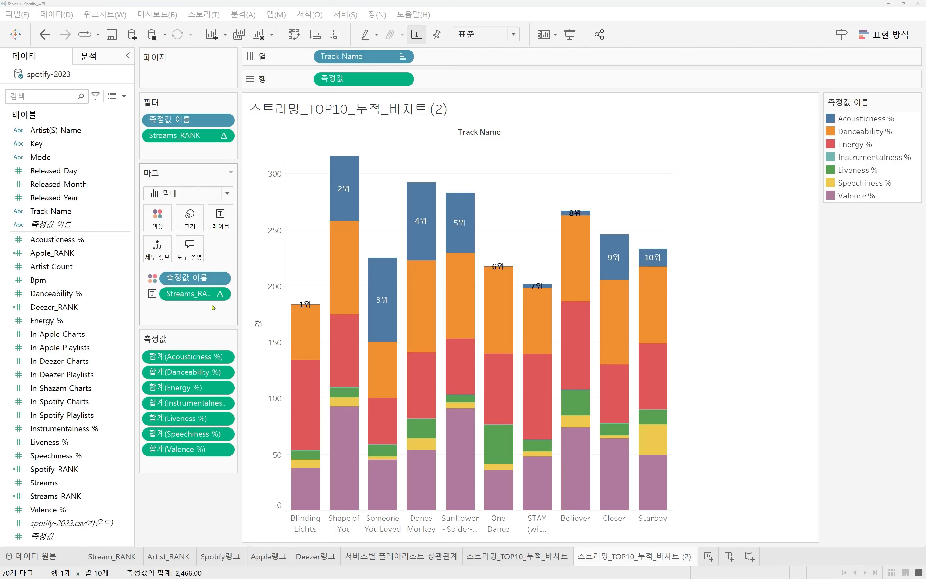
pyautogui.moveTo(190, 297); pyautogui.dragTo(203, 532)
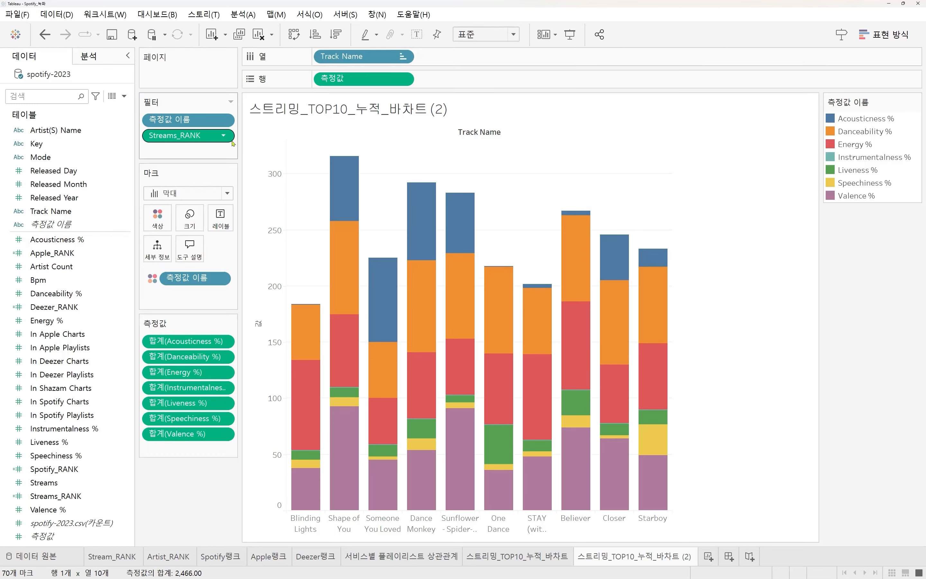
pyautogui.moveTo(186, 137); pyautogui.dragTo(196, 499)
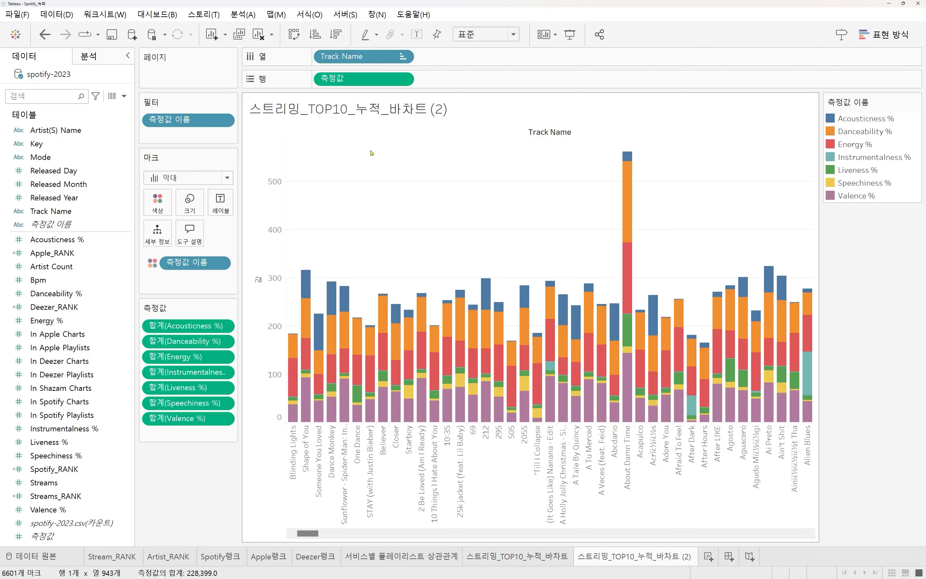
# Step: Change the mark type to pie chart (파이 차트) and move the measure values (측정값) from the rows to the angle
pyautogui.click(227, 179)
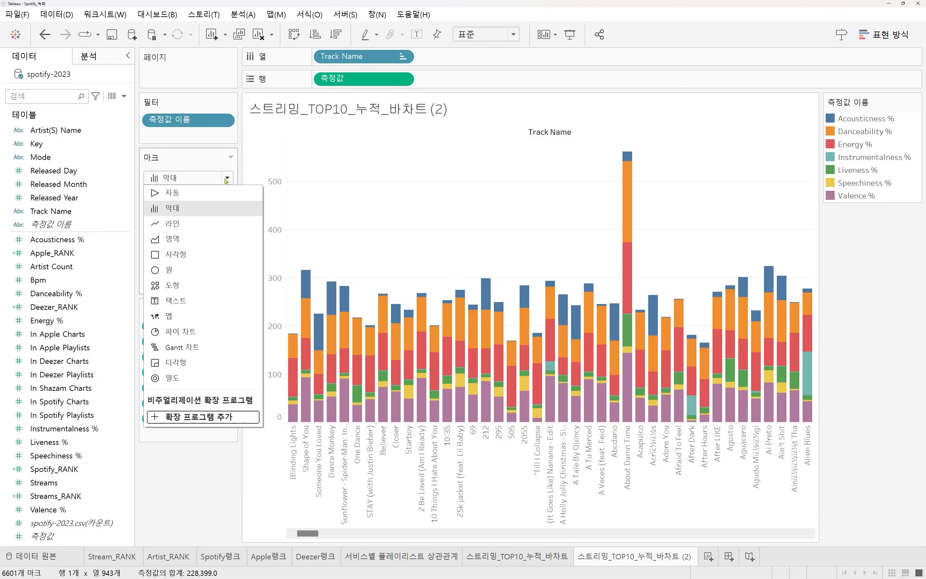
pyautogui.click(191, 332)
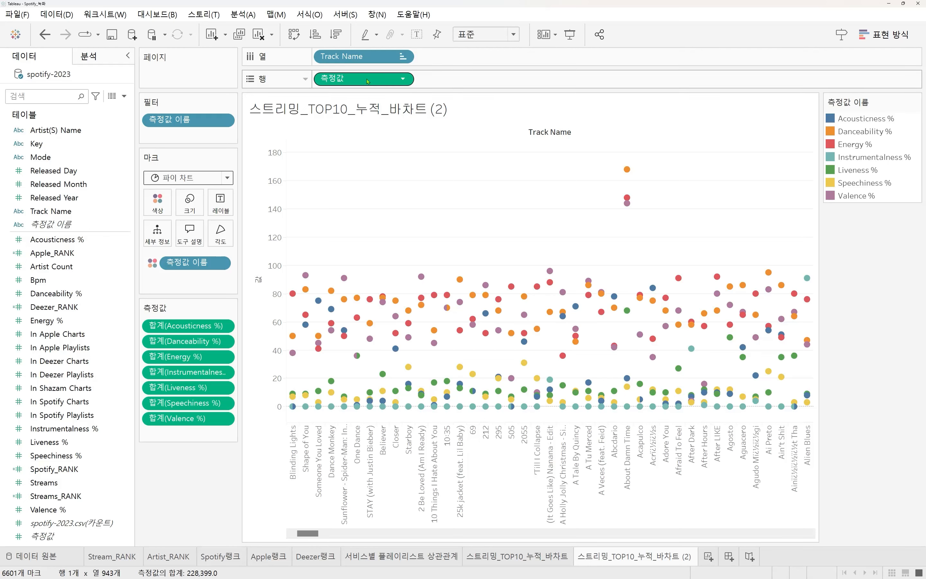
pyautogui.moveTo(367, 81); pyautogui.dragTo(221, 245)
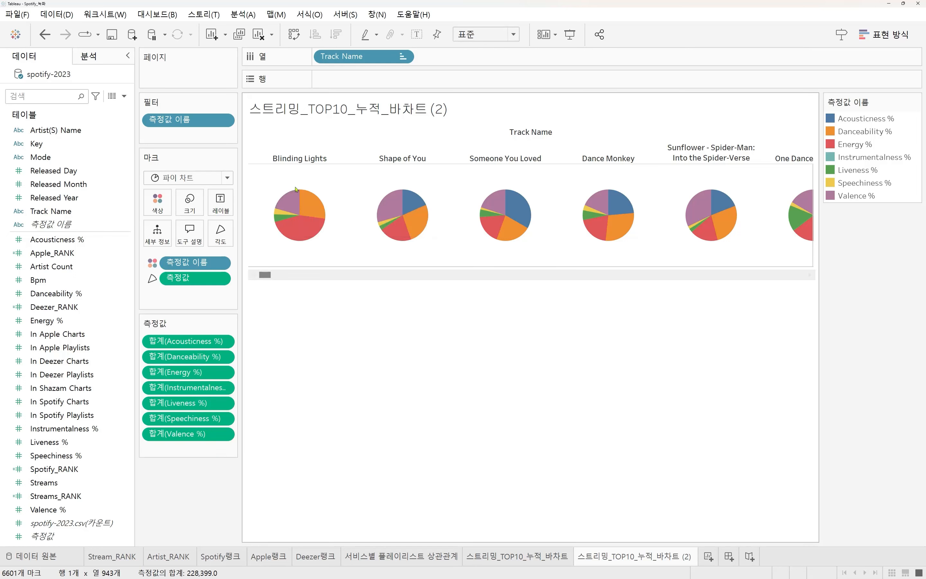
pyautogui.moveTo(279, 207)
pyautogui.moveTo(265, 275); pyautogui.dragTo(295, 285)
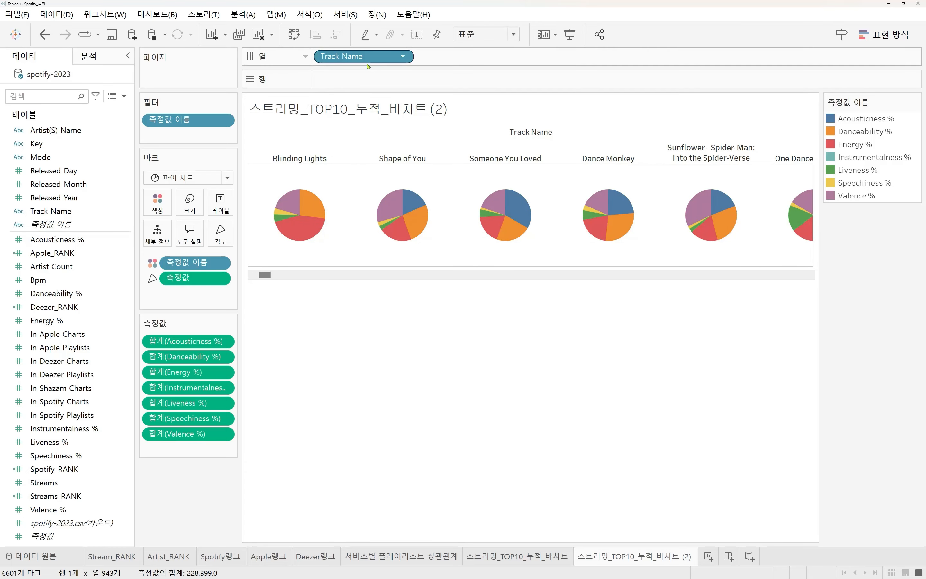
# Step: Remove Track Name from the columns so that a single pie covers all tracks, and check its slices
pyautogui.moveTo(359, 56); pyautogui.dragTo(209, 511)
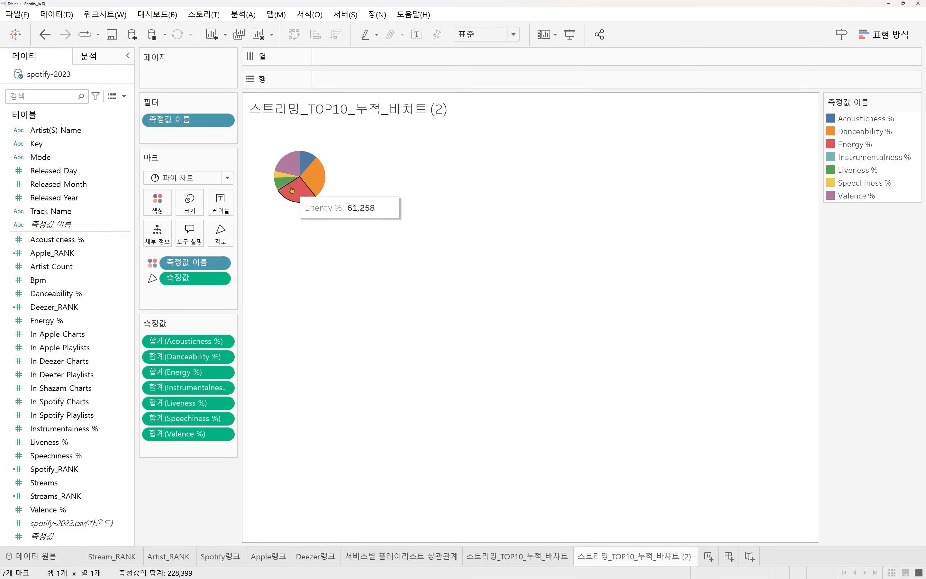
pyautogui.moveTo(313, 174)
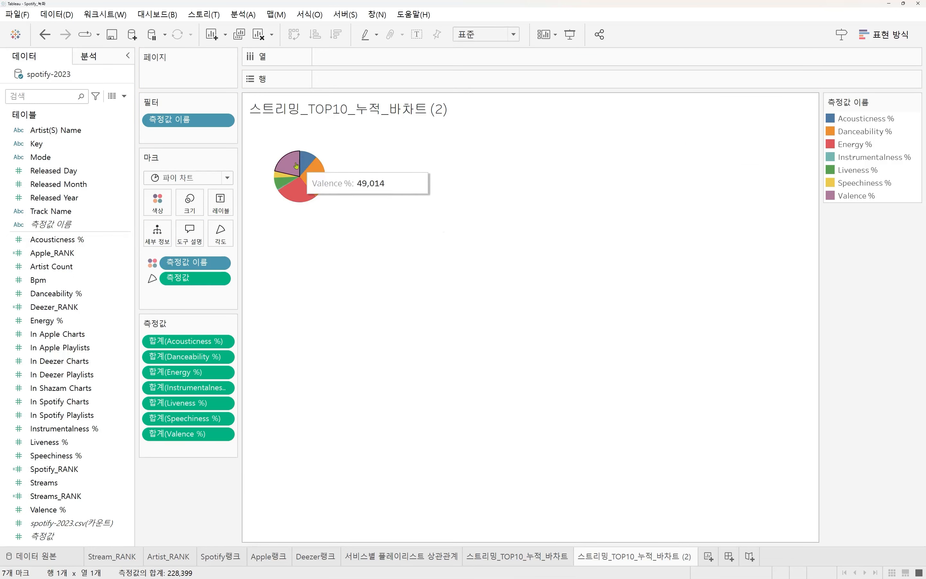
pyautogui.moveTo(285, 166)
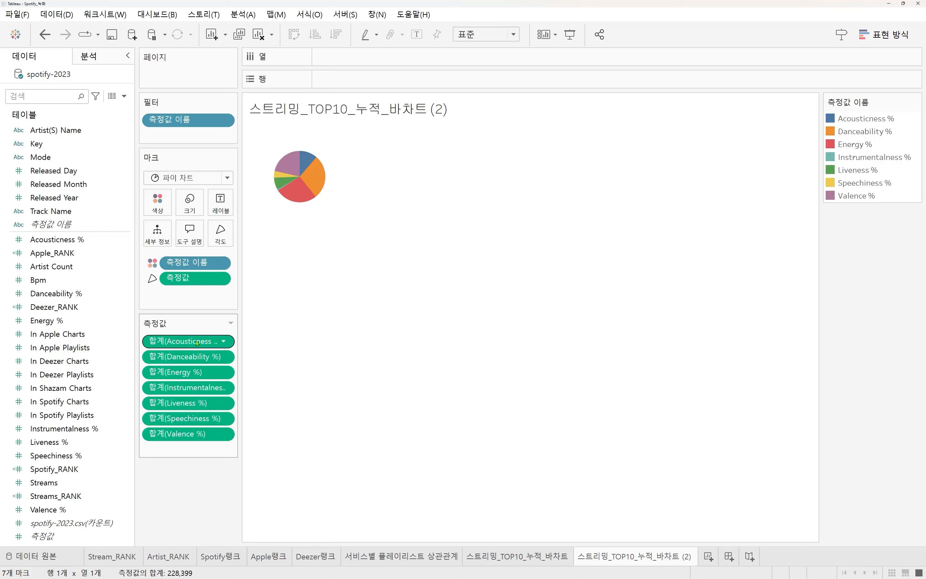
# Step: Change the aggregation of Acousticness %, Danceability % and Energy % to average (평균)
pyautogui.click(230, 324)
pyautogui.rightClick(199, 341)
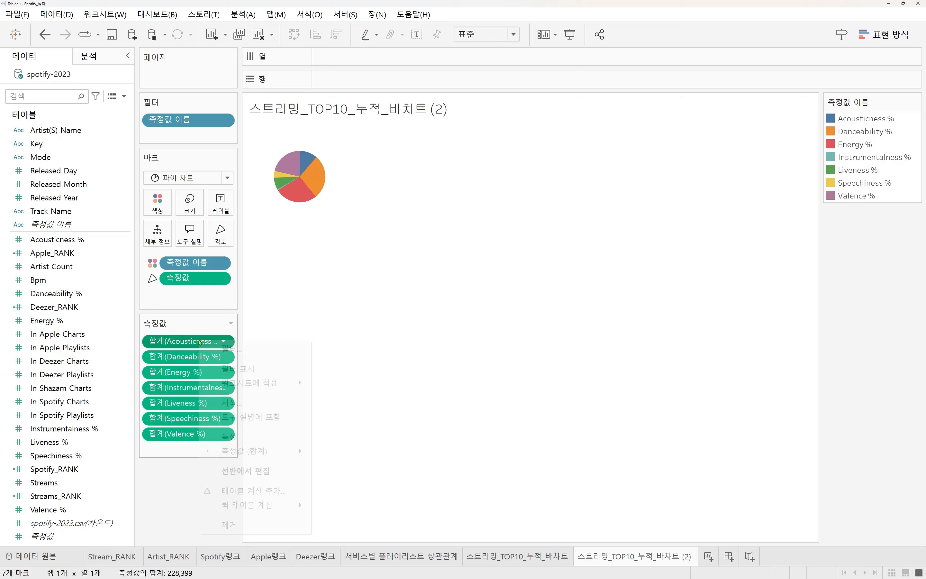
pyautogui.moveTo(281, 452)
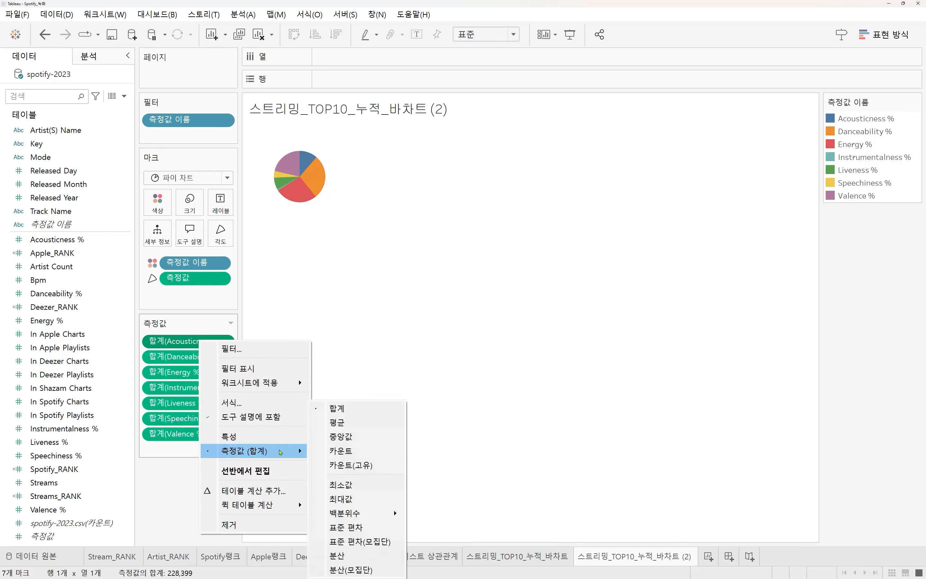
pyautogui.click(345, 424)
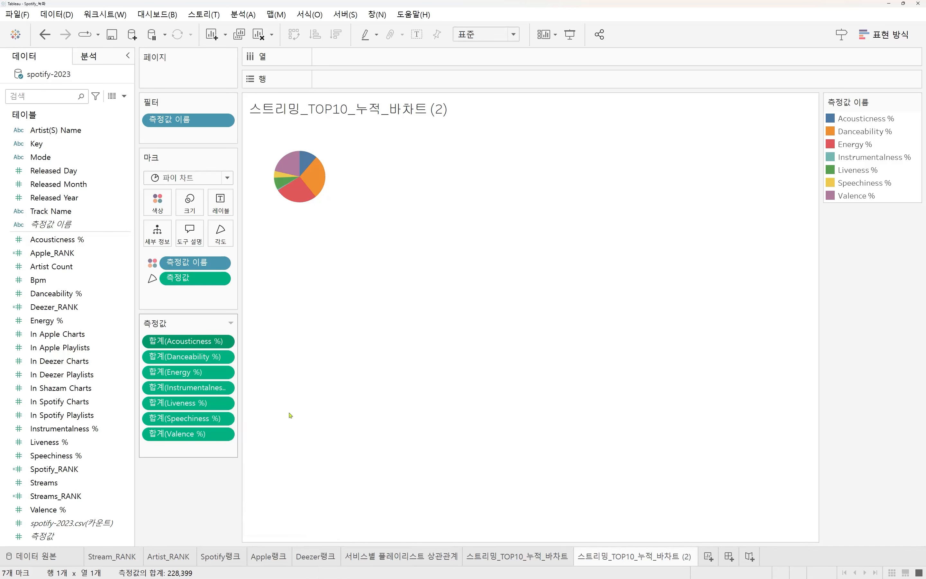
pyautogui.rightClick(208, 357)
pyautogui.moveTo(271, 466)
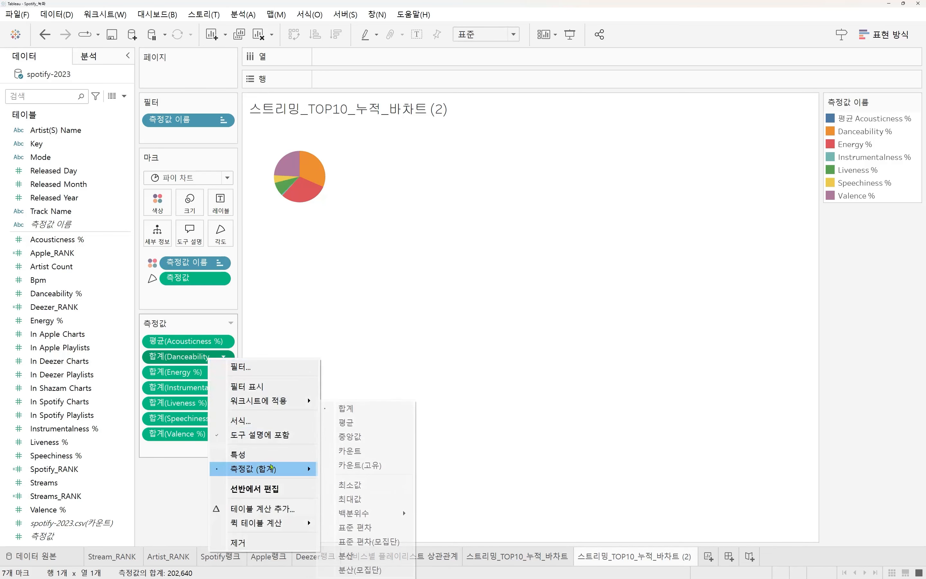
pyautogui.click(354, 423)
pyautogui.rightClick(208, 374)
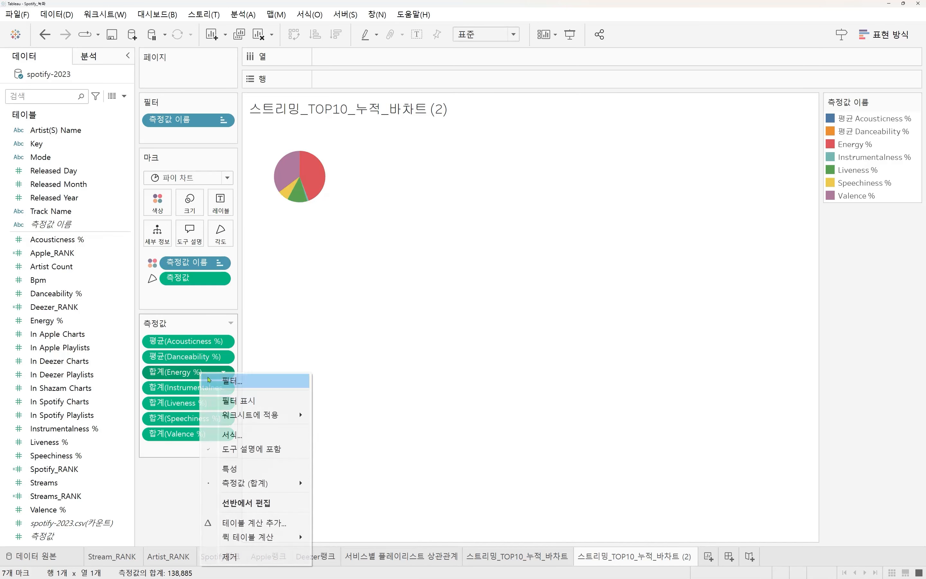
pyautogui.moveTo(268, 483)
pyautogui.click(352, 423)
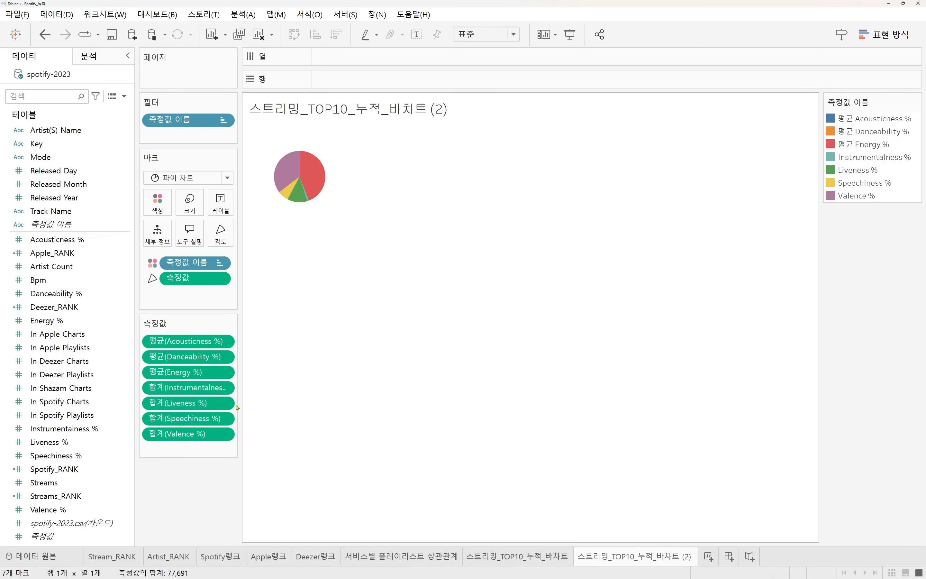
# Step: Change the aggregation of Instrumentalness %, Liveness %, Speechiness % and Valence % to average (평균), and check the pie slices
pyautogui.rightClick(193, 387)
pyautogui.moveTo(271, 494)
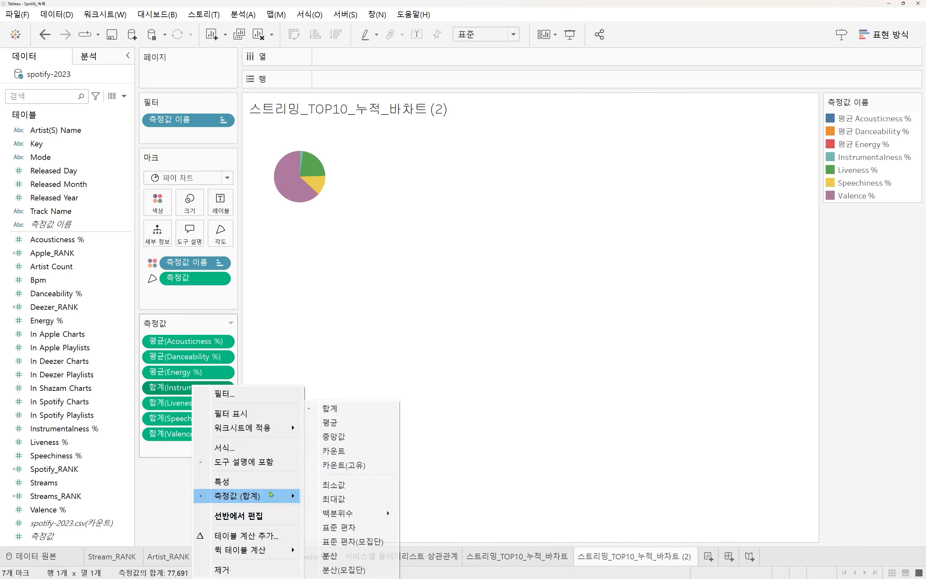
pyautogui.click(337, 422)
pyautogui.rightClick(193, 402)
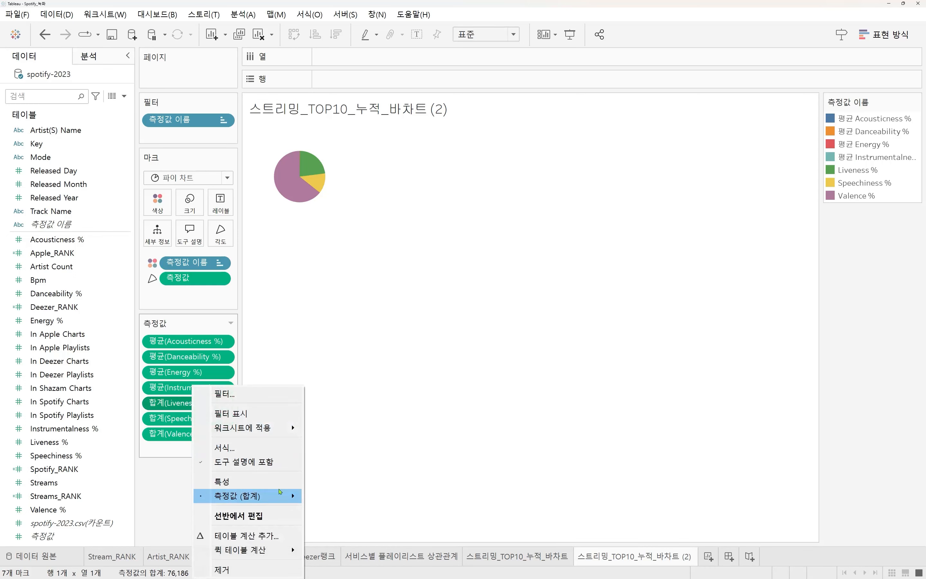
pyautogui.moveTo(279, 494)
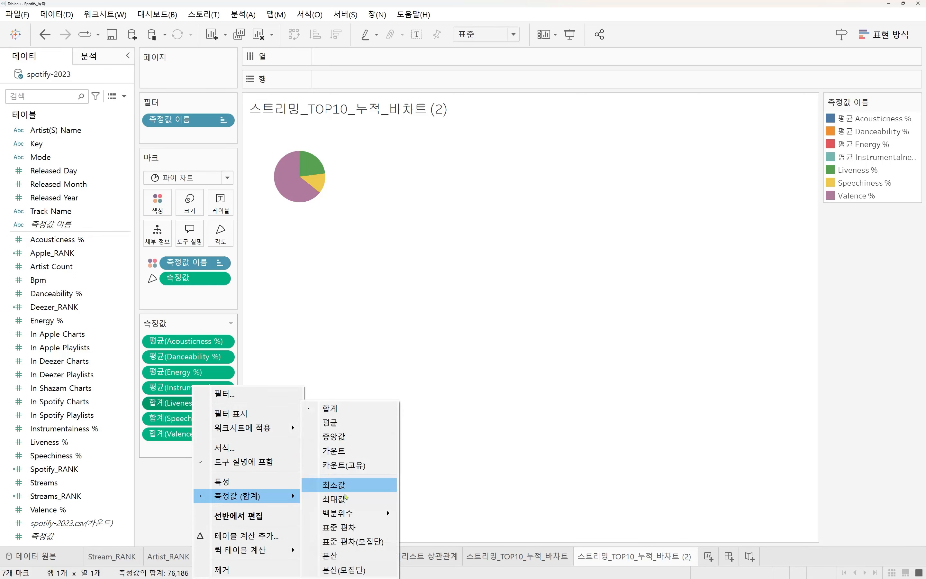
pyautogui.click(350, 429)
pyautogui.rightClick(196, 418)
pyautogui.moveTo(290, 496)
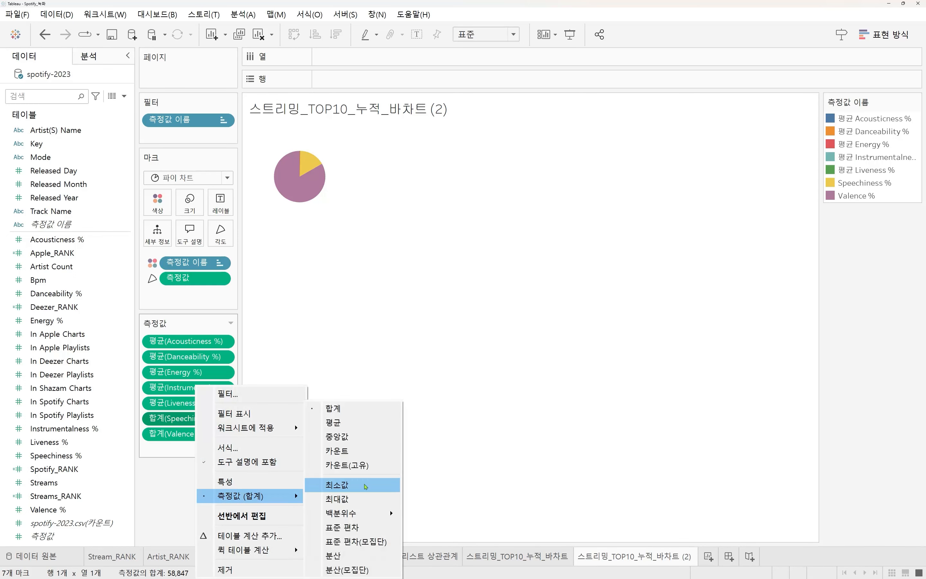
pyautogui.click(341, 423)
pyautogui.rightClick(196, 434)
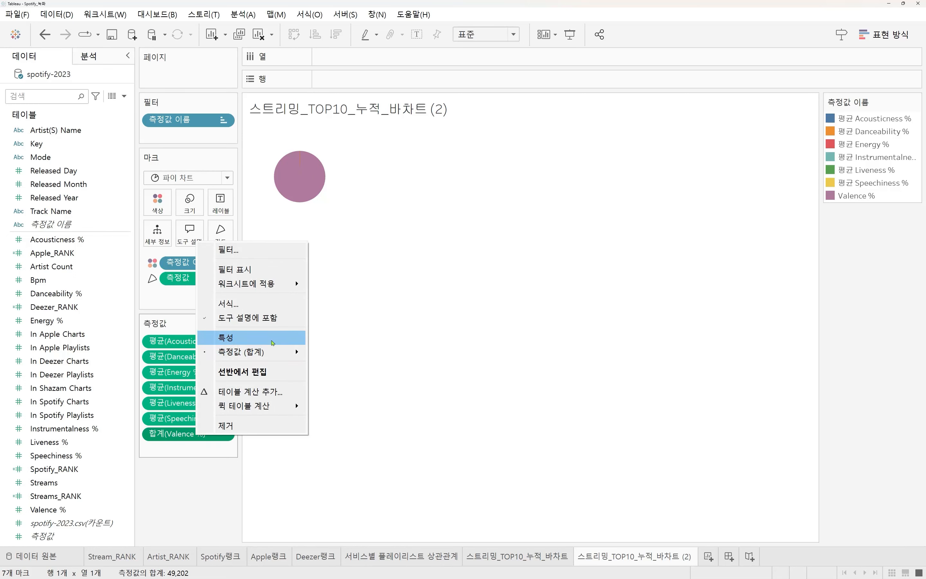
pyautogui.click(337, 364)
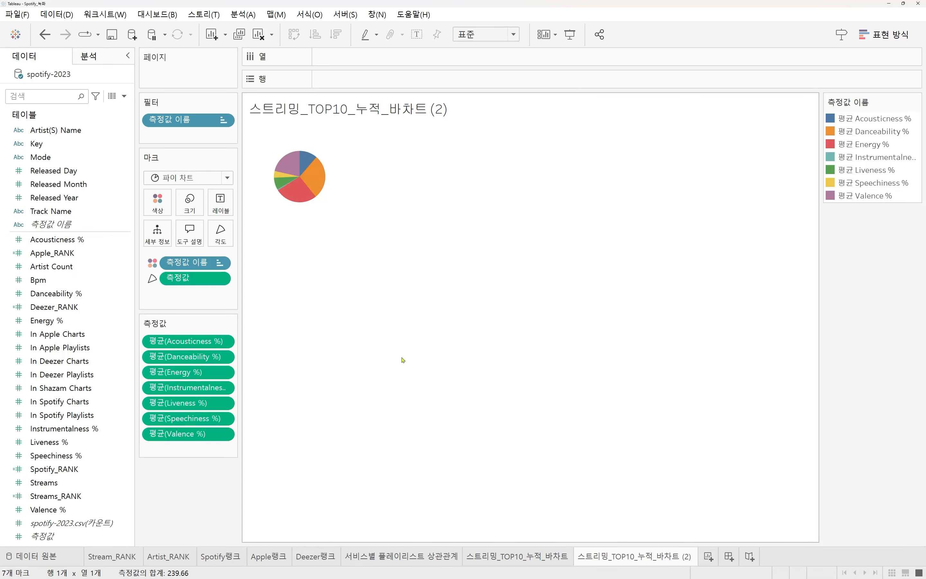
pyautogui.moveTo(298, 196)
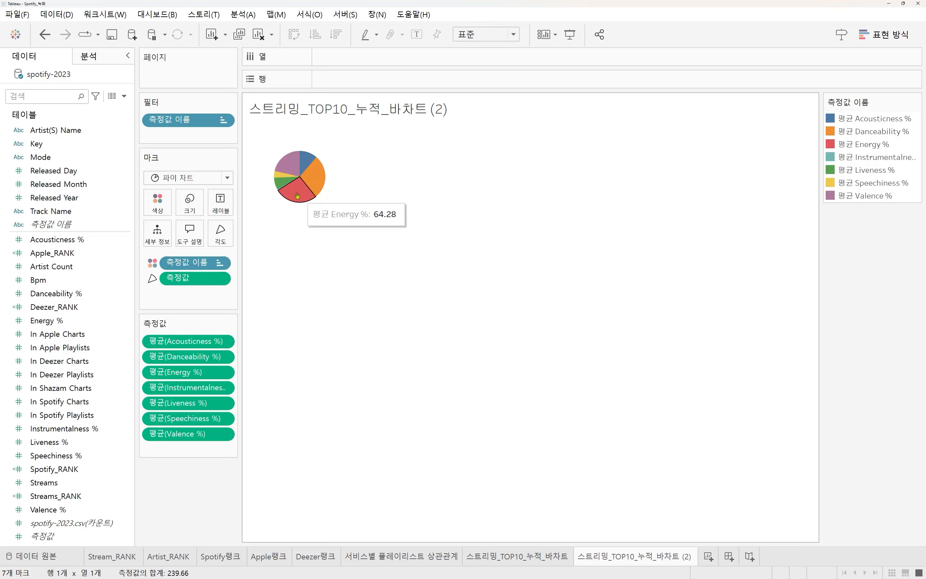
pyautogui.moveTo(318, 175)
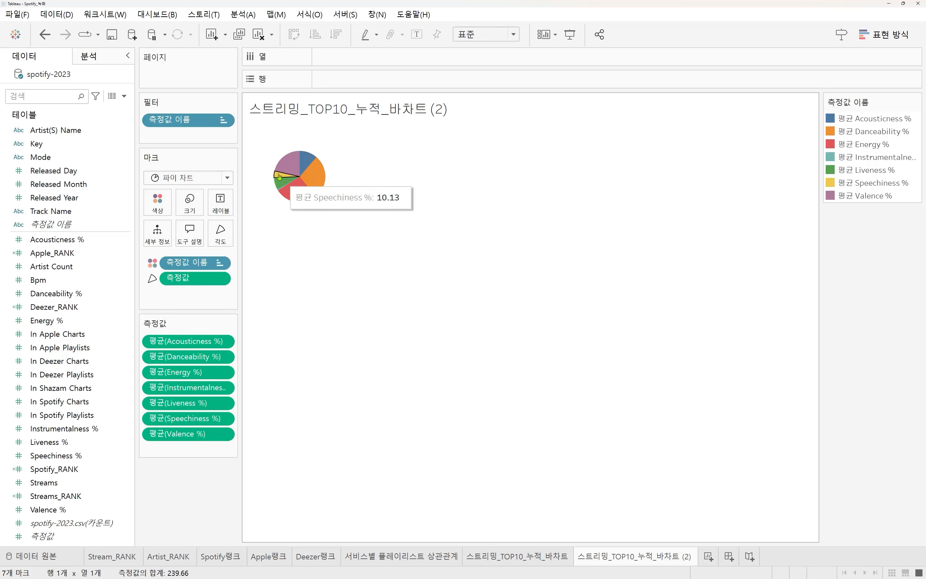
pyautogui.moveTo(290, 165)
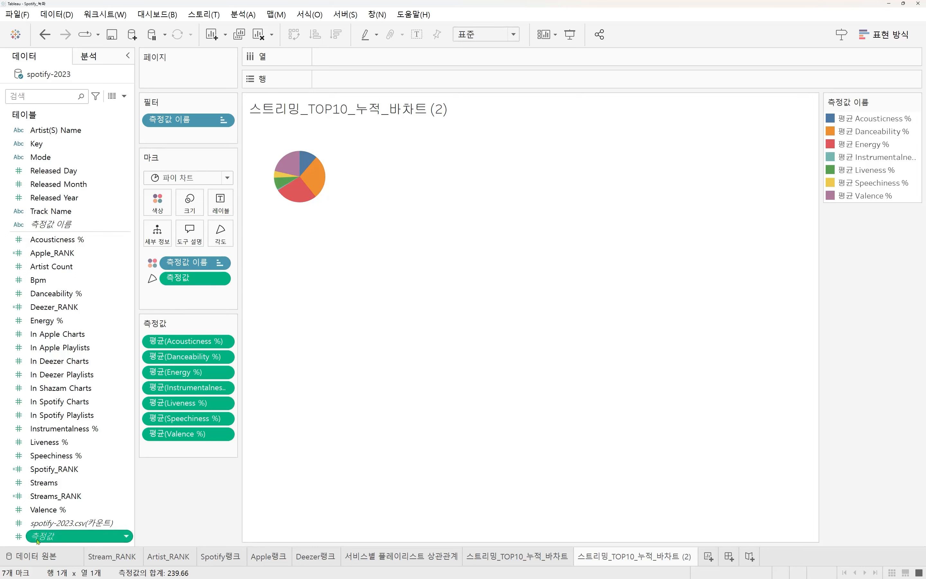
# Step: Label the pie slices with the measure names (측정값 이름) and measure values (측정값), placing the name above the value
pyautogui.moveTo(45, 537); pyautogui.dragTo(220, 203)
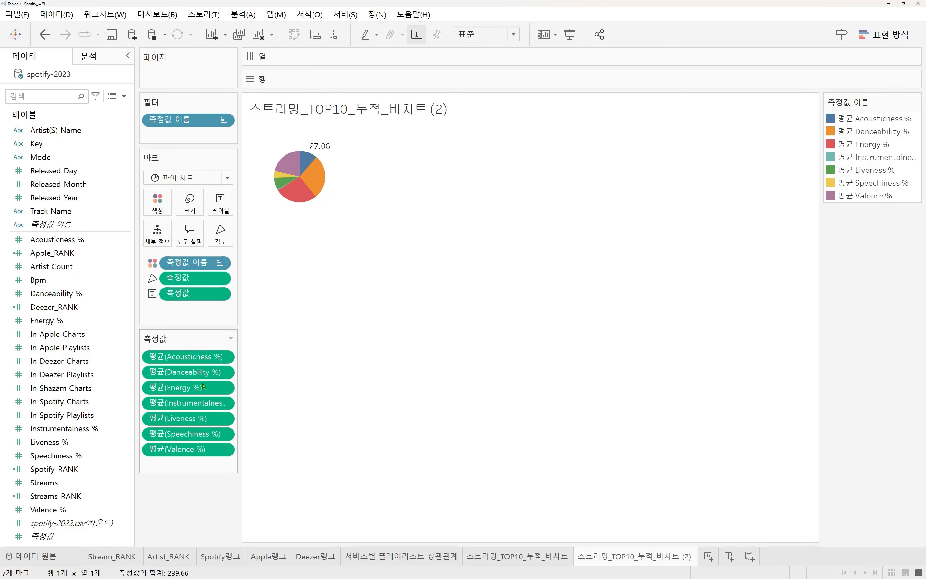
pyautogui.moveTo(324, 149)
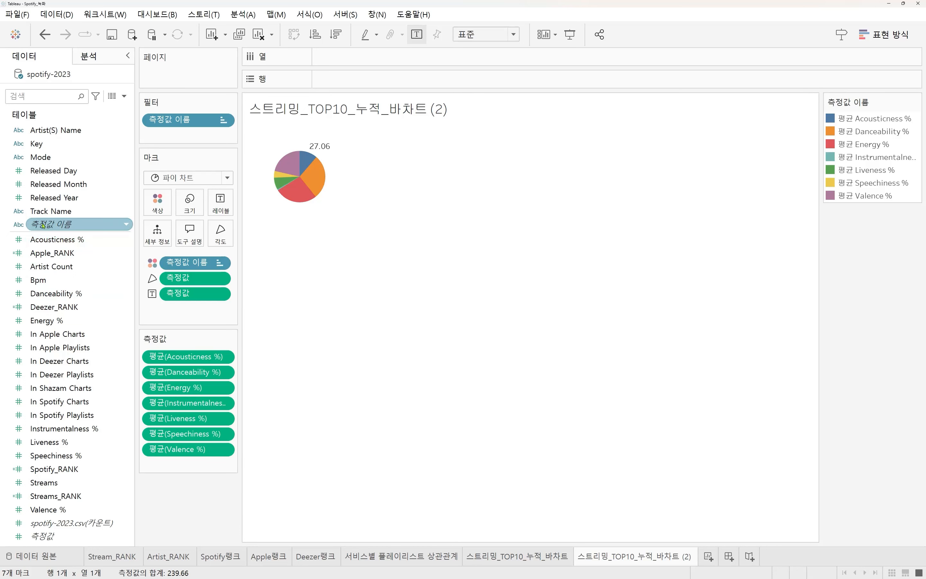
pyautogui.moveTo(54, 225); pyautogui.dragTo(222, 205)
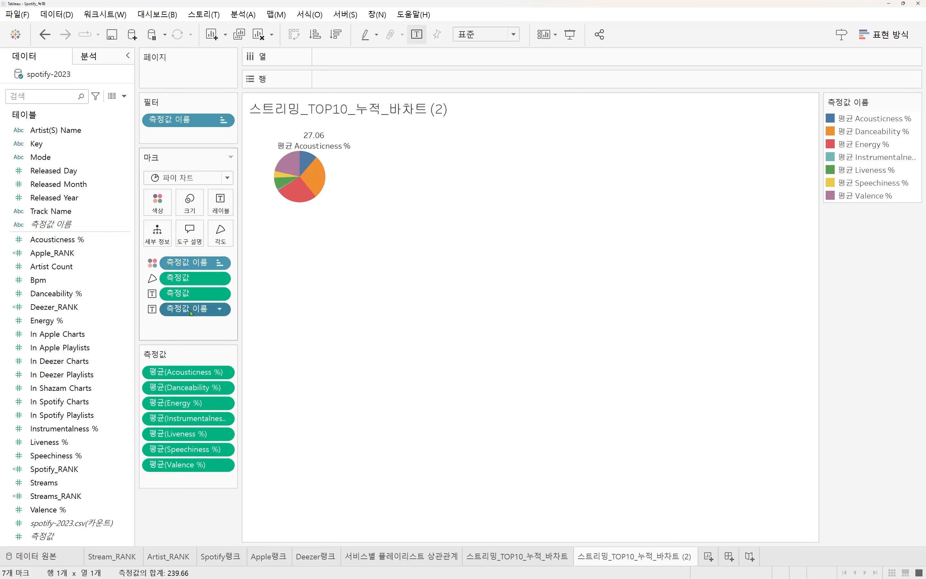
pyautogui.moveTo(195, 308)
pyautogui.mouseDown()
pyautogui.moveTo(197, 295)
pyautogui.moveTo(188, 298)
pyautogui.mouseUp()
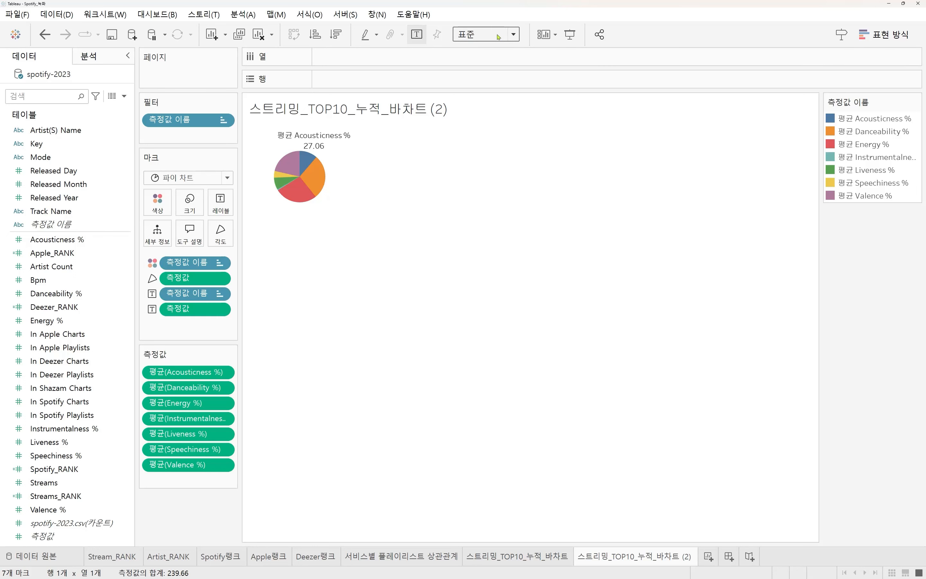
# Step: Fit the pie chart to the entire view (전체 보기) and compare it with the 스트리밍_TOP10_누적_바차트 worksheet
pyautogui.click(513, 36)
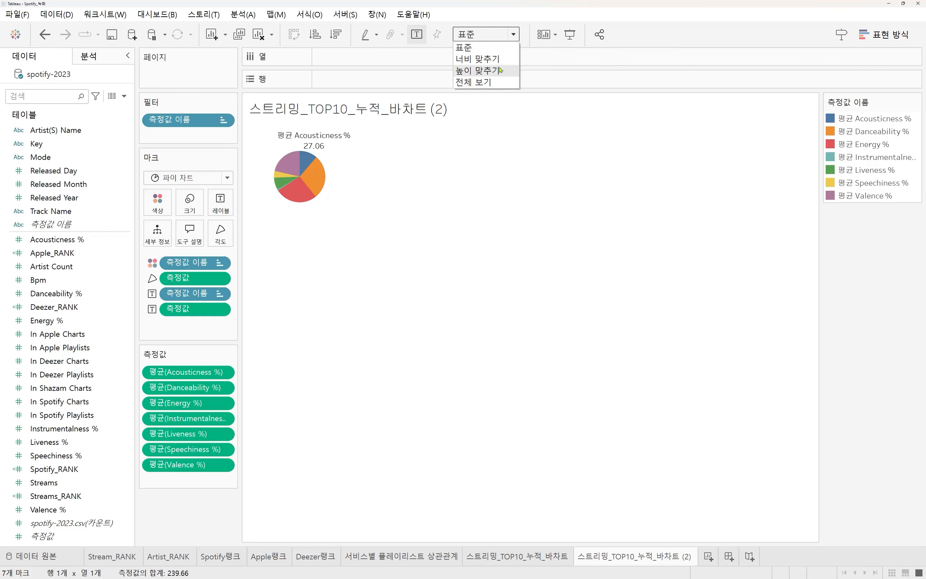
pyautogui.click(489, 82)
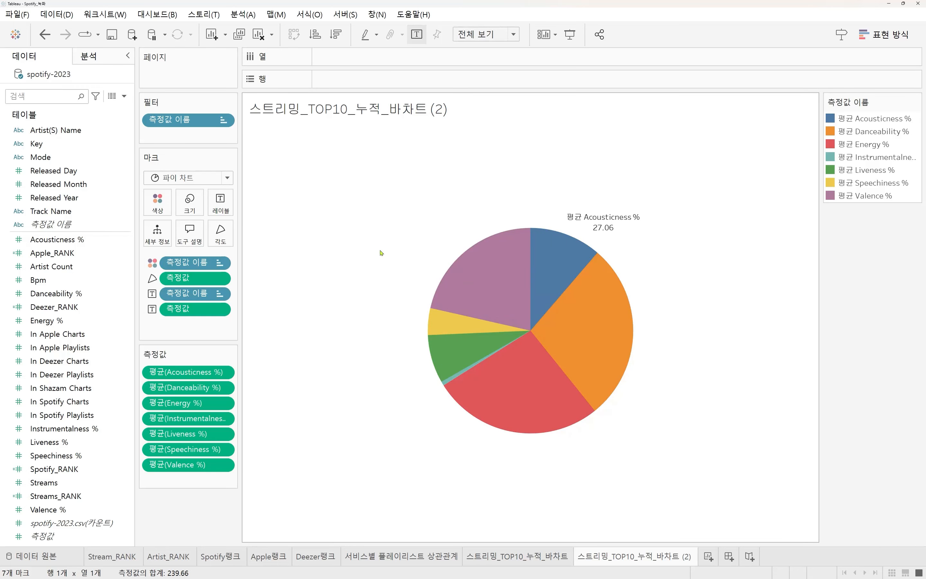
pyautogui.click(566, 270)
pyautogui.click(499, 206)
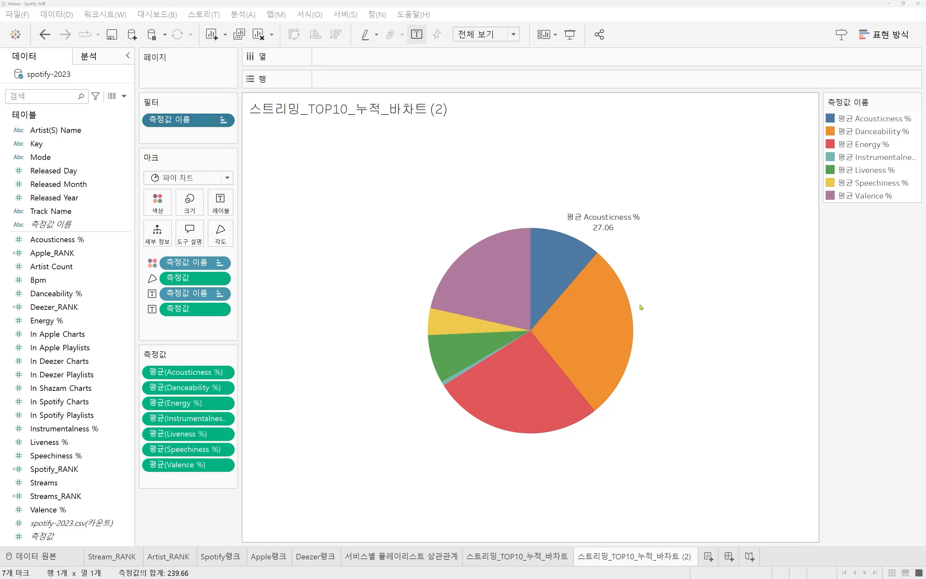
pyautogui.click(528, 558)
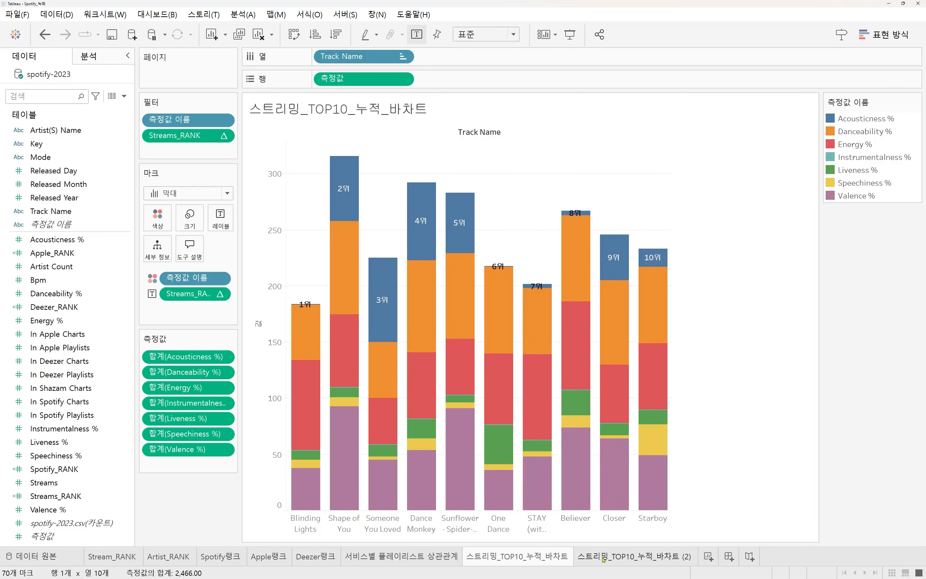
pyautogui.hotkey('ctrl', 'Tab')
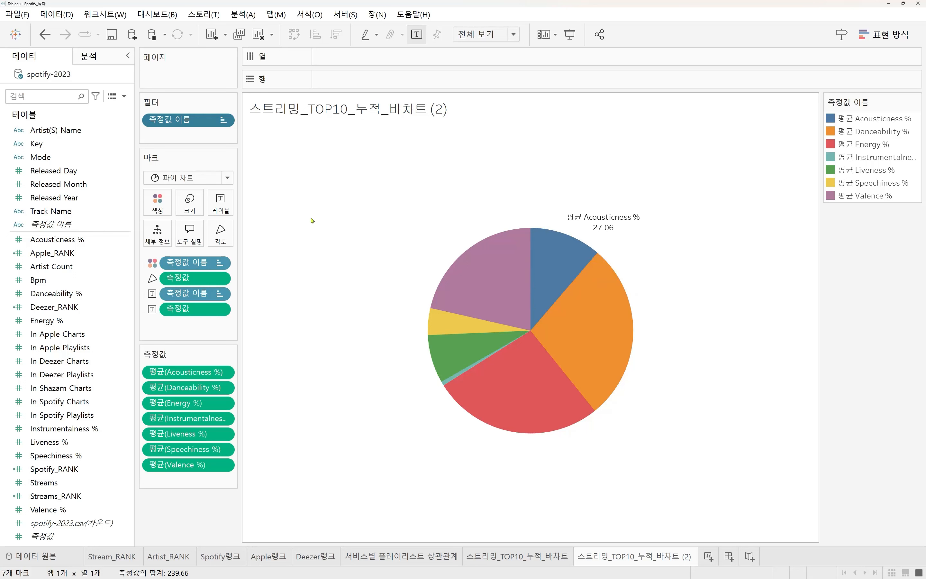
# Step: Set the pie chart's mark labels to show on all slices (전체) instead of only the minimum and maximum
pyautogui.click(229, 203)
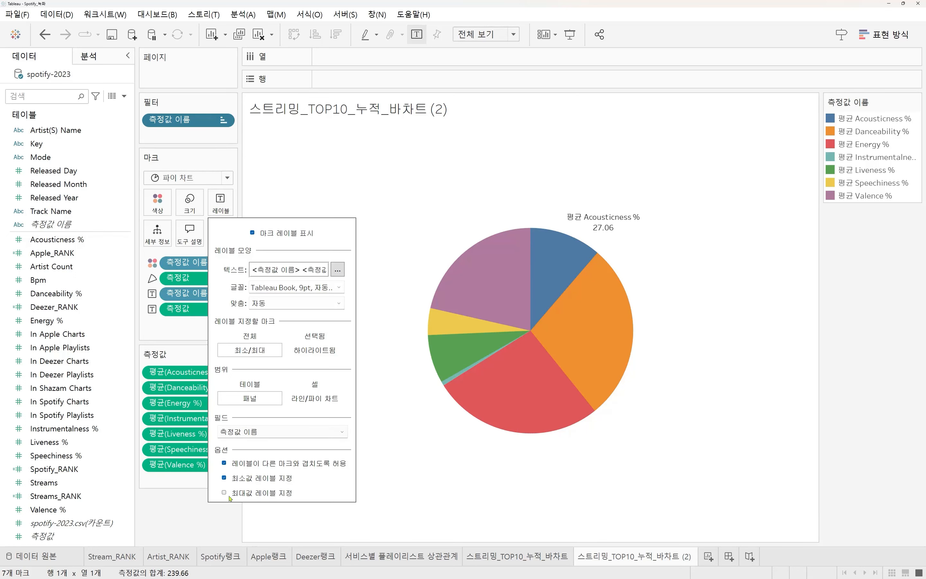
pyautogui.click(250, 335)
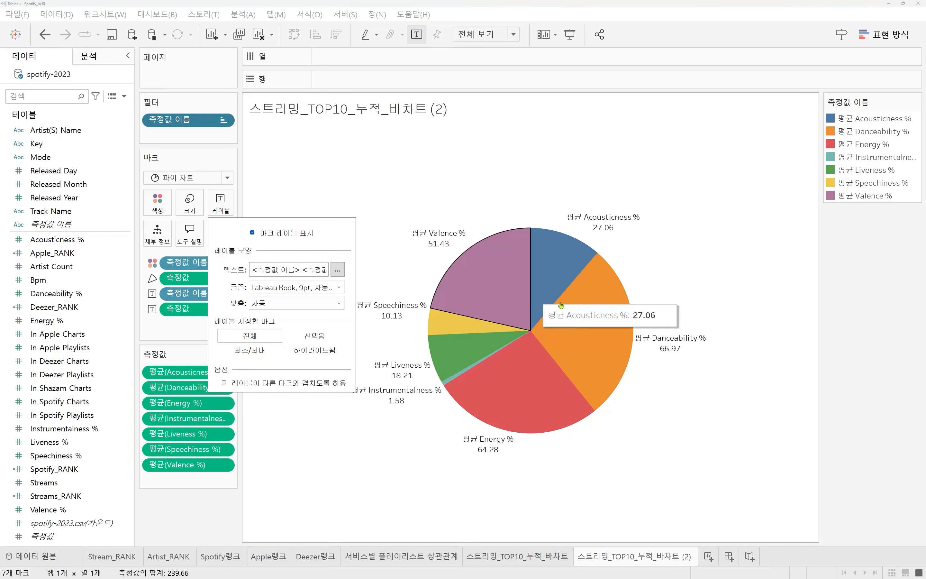
pyautogui.click(868, 420)
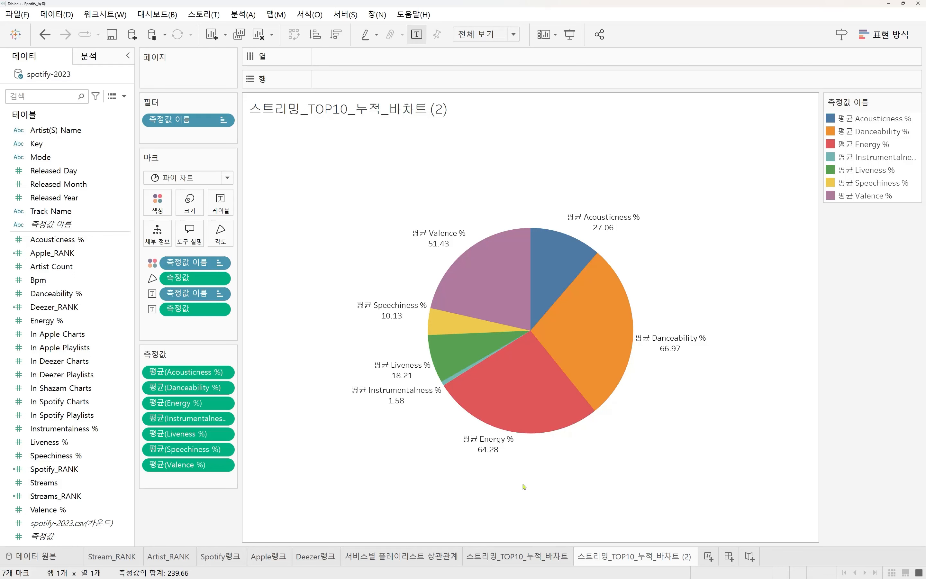
# Step: Compare the average attribute shares in the labelled pie with the stacked bars of the 스트리밍_TOP10_누적_바차트 worksheet
pyautogui.click(508, 564)
pyautogui.click(604, 558)
pyautogui.moveTo(599, 362)
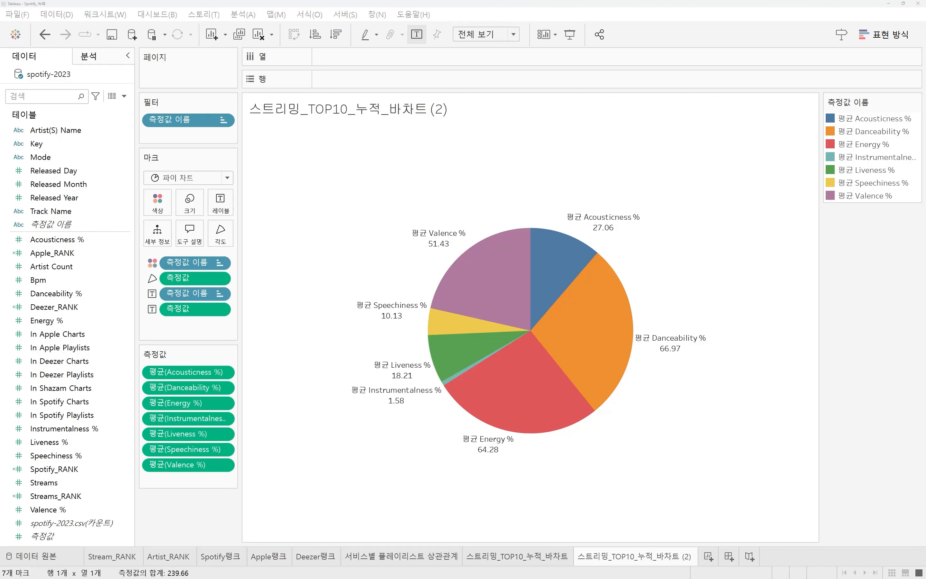
pyautogui.click(849, 306)
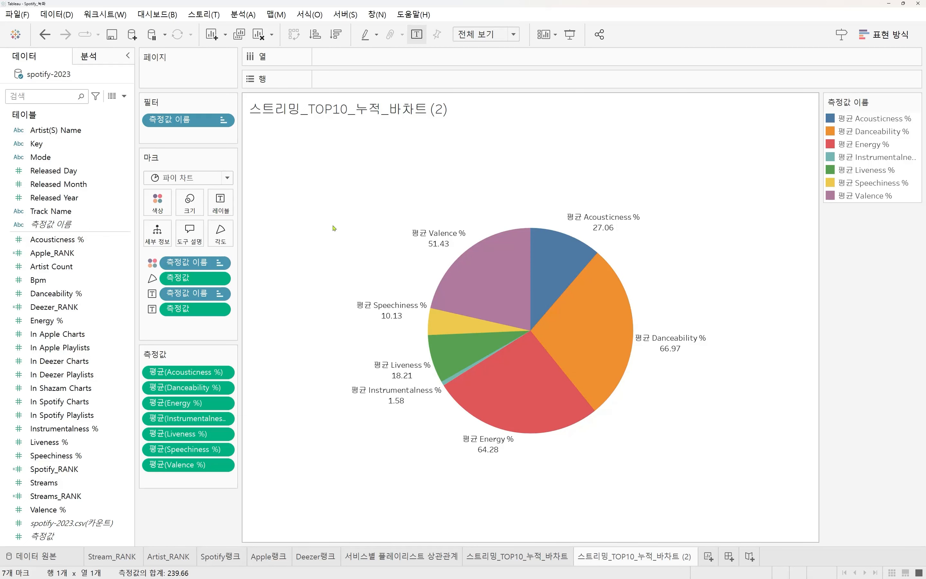
pyautogui.click(562, 557)
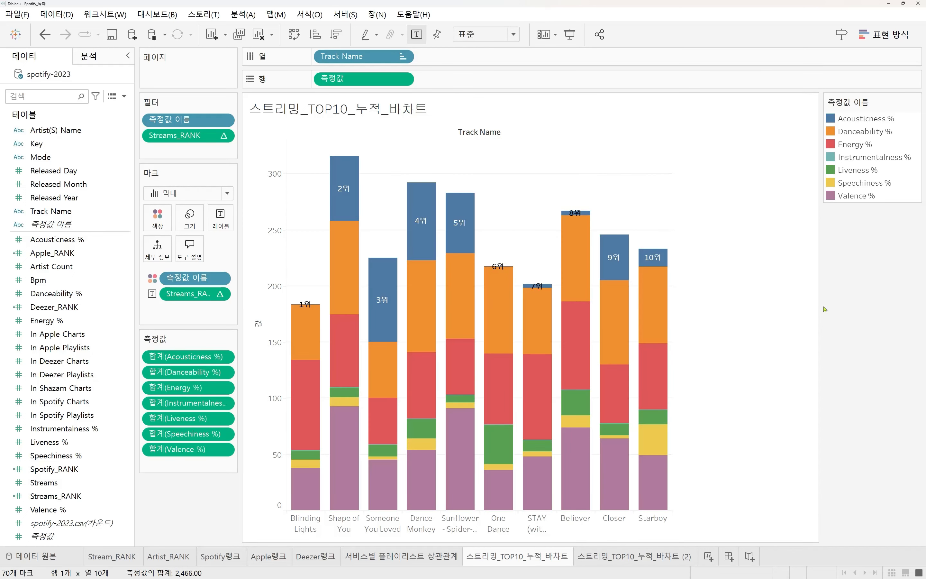
pyautogui.hotkey('ctrl', 'Tab')
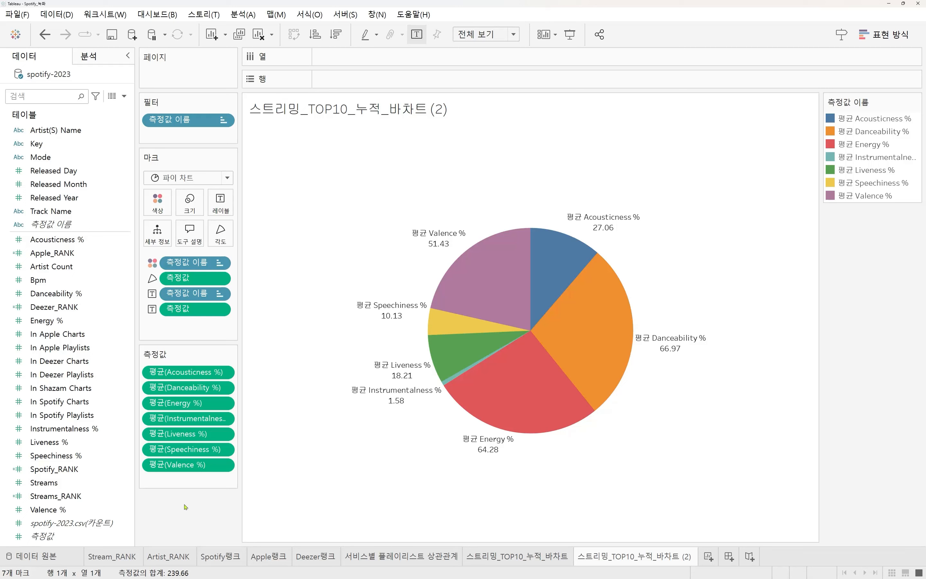
# Step: Start creating bins (구간차원) from the Streams field and move the bin settings dialog lower over the pie chart
pyautogui.rightClick(44, 483)
pyautogui.moveTo(77, 330)
pyautogui.click(215, 357)
pyautogui.moveTo(503, 230); pyautogui.dragTo(557, 297)
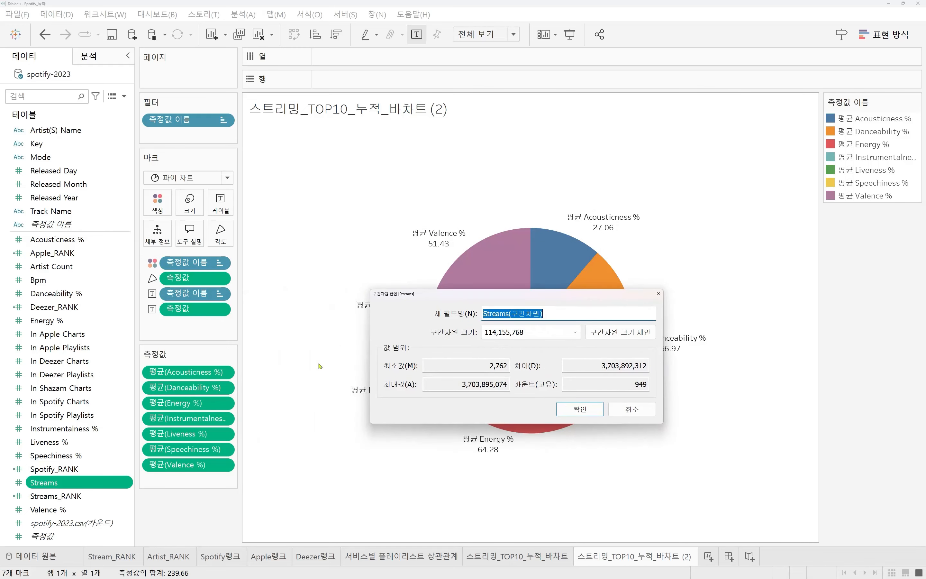